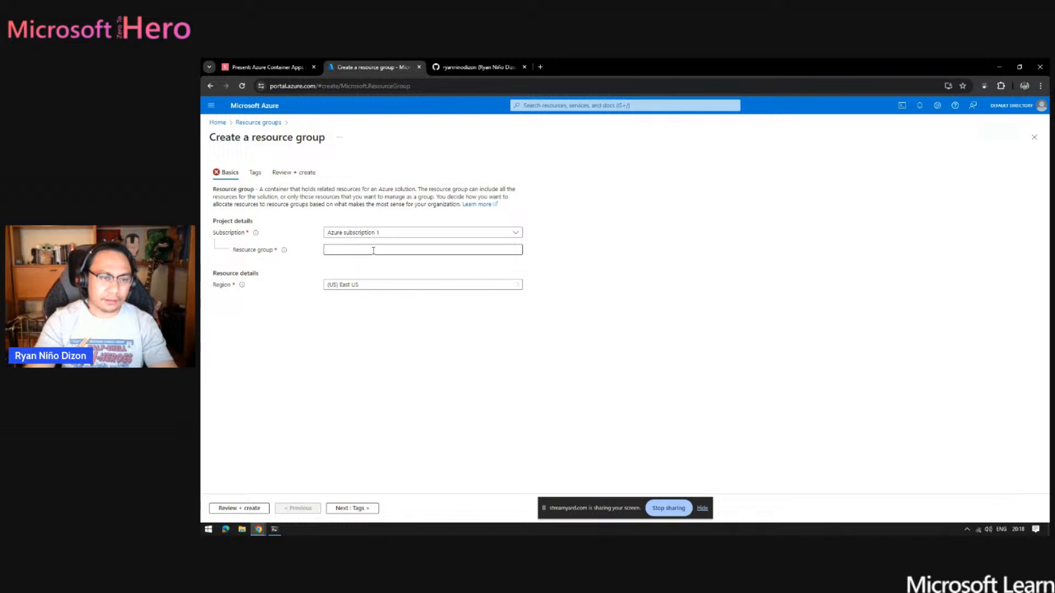
- Name the new resource group rg-azurehero-test01 and set its region to (Europe) Germany West Central
text(rg)
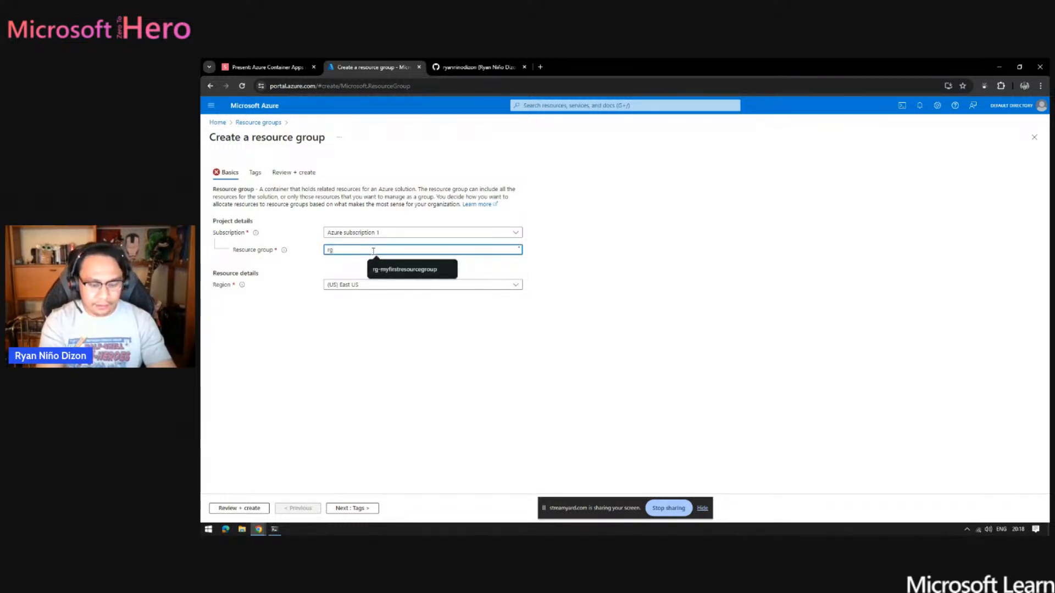
text(-azureher)
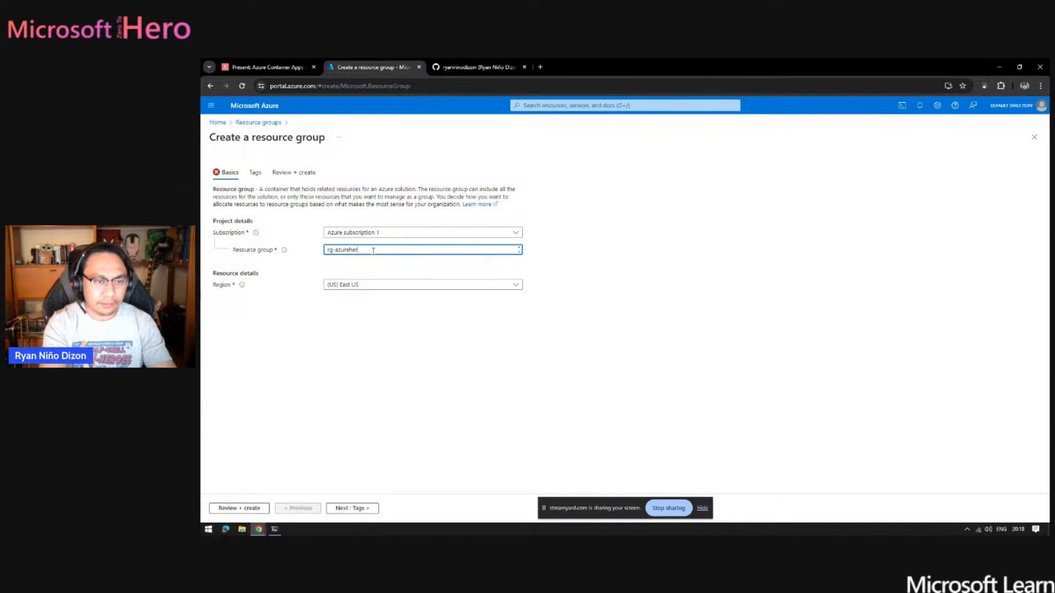
text(o-test01)
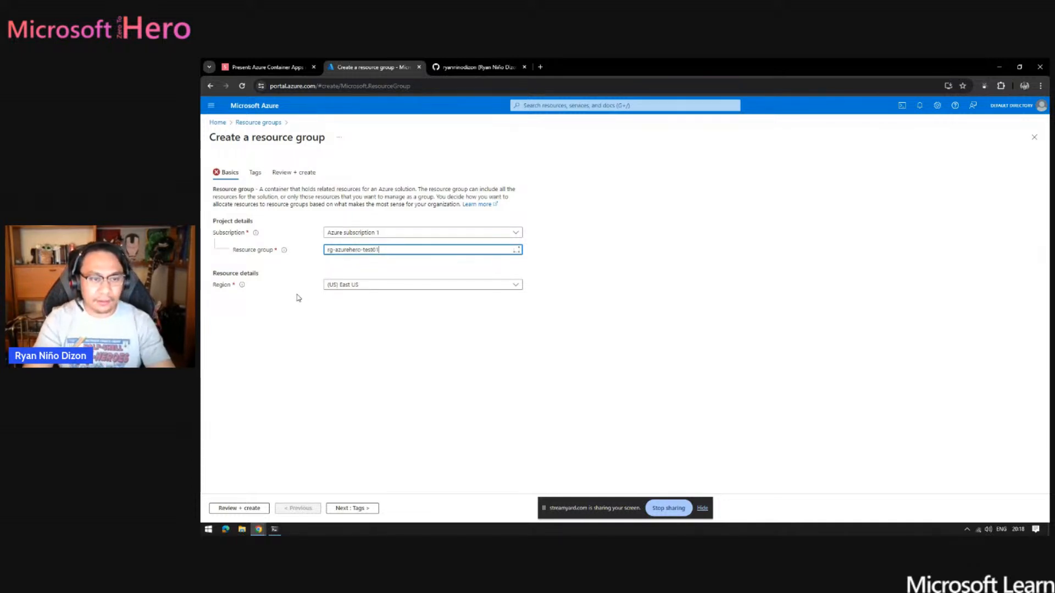
click(365, 286)
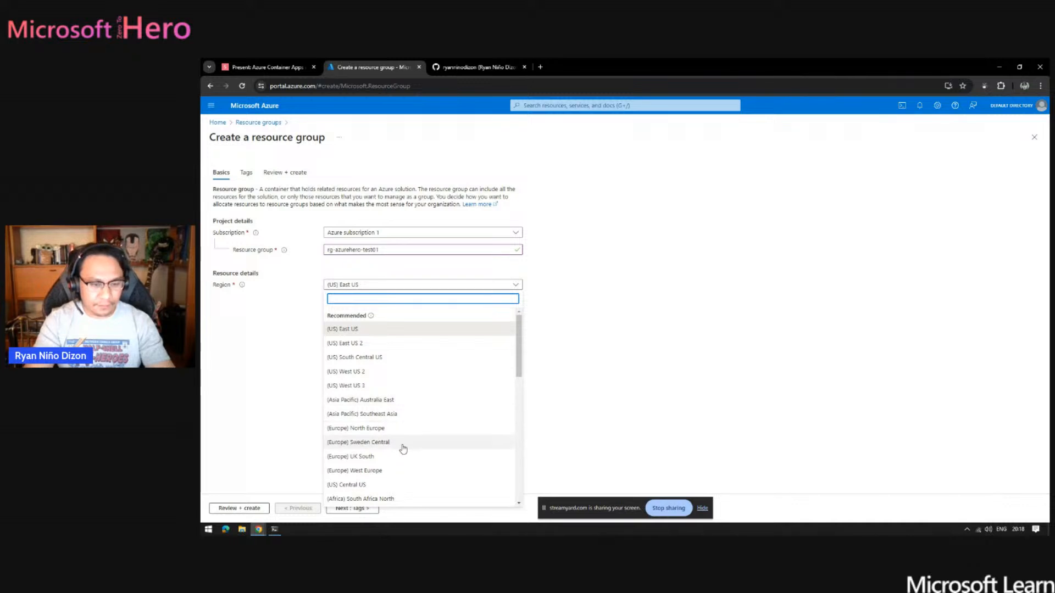
text(we)
click(412, 387)
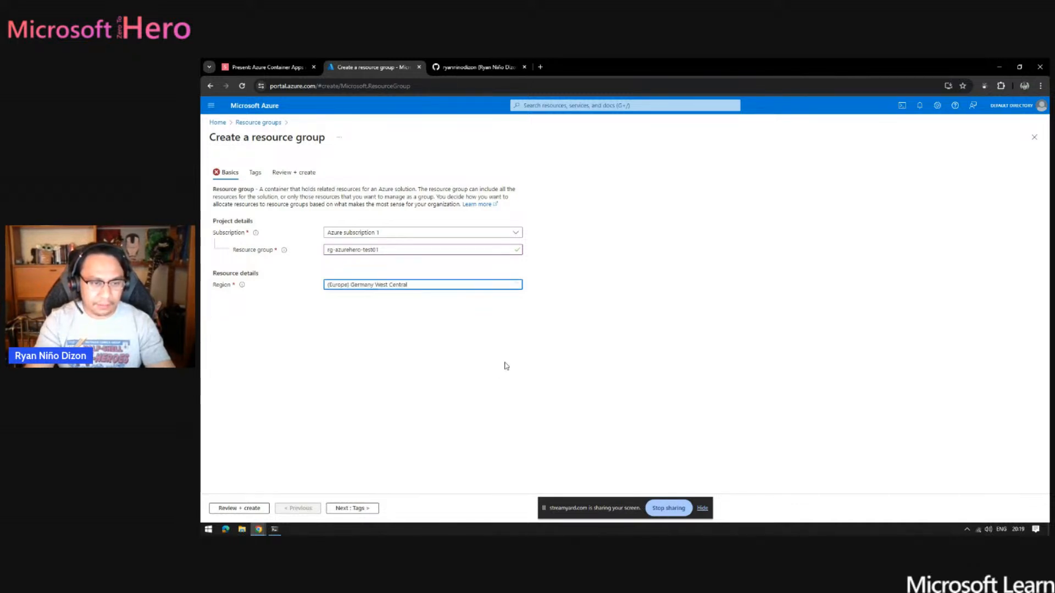
click(703, 508)
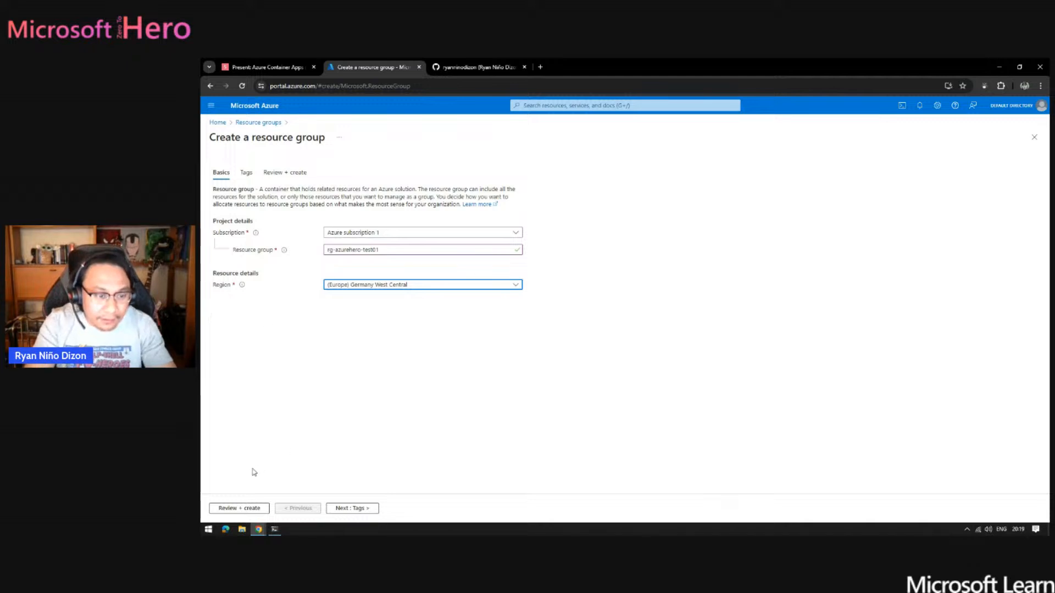
- Validate and create the resource group, and open rg-azurehero-test01 from the list of resource groups
click(236, 508)
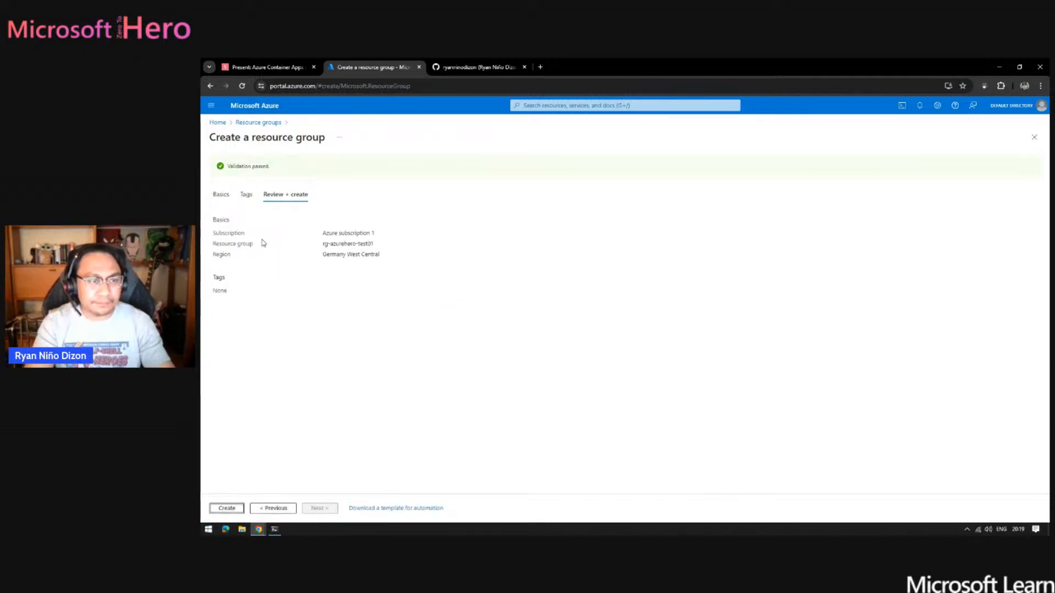
click(235, 509)
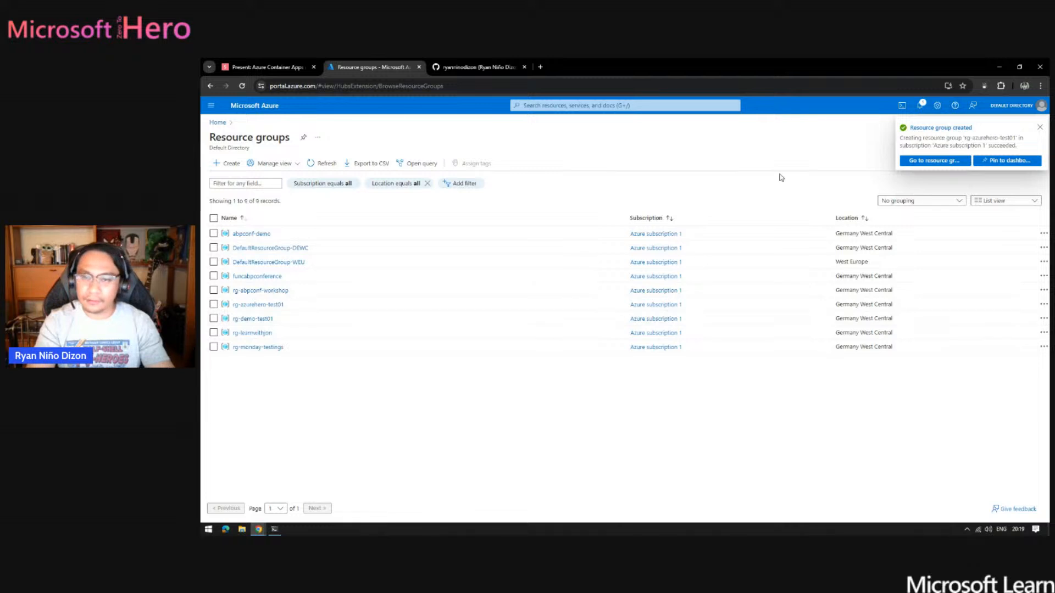
click(261, 305)
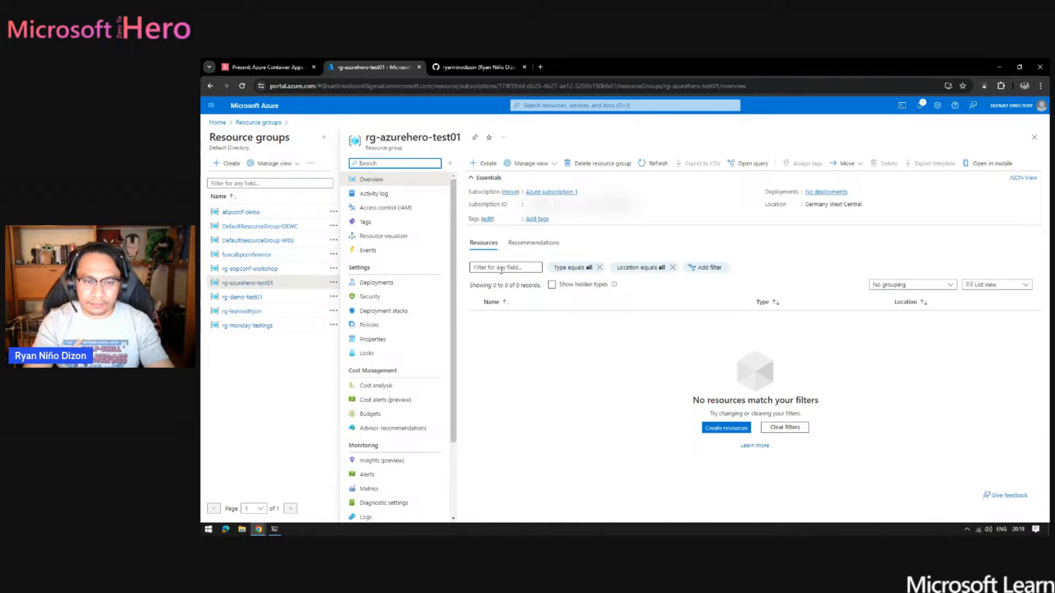
click(508, 268)
text(azur)
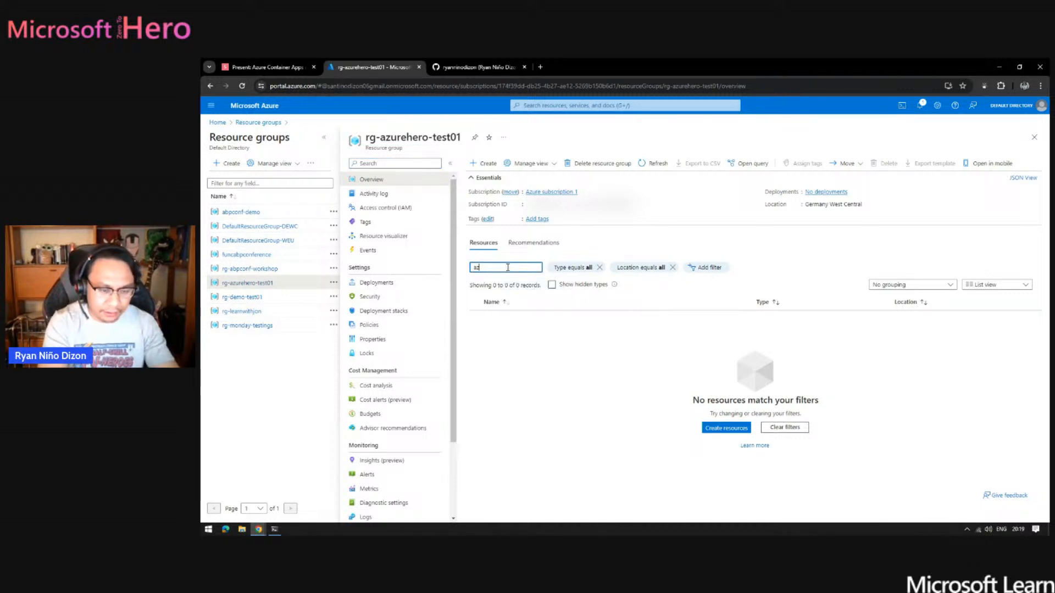
key(BackSpace)
key(BackSpace)
text(container)
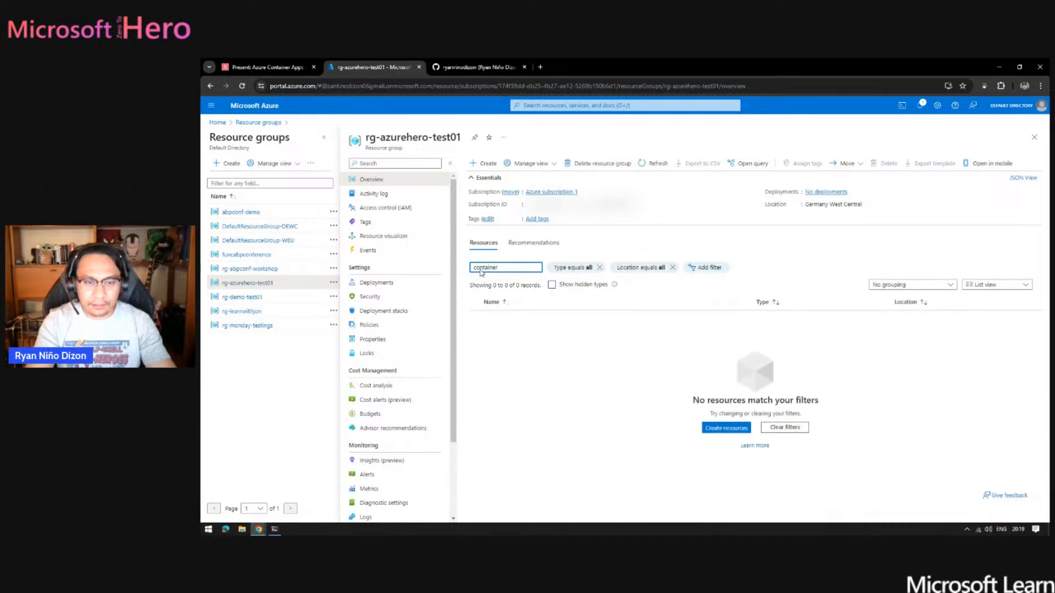
- Search the Marketplace for "container app" and start creating a Microsoft Container App from its offer page
click(489, 162)
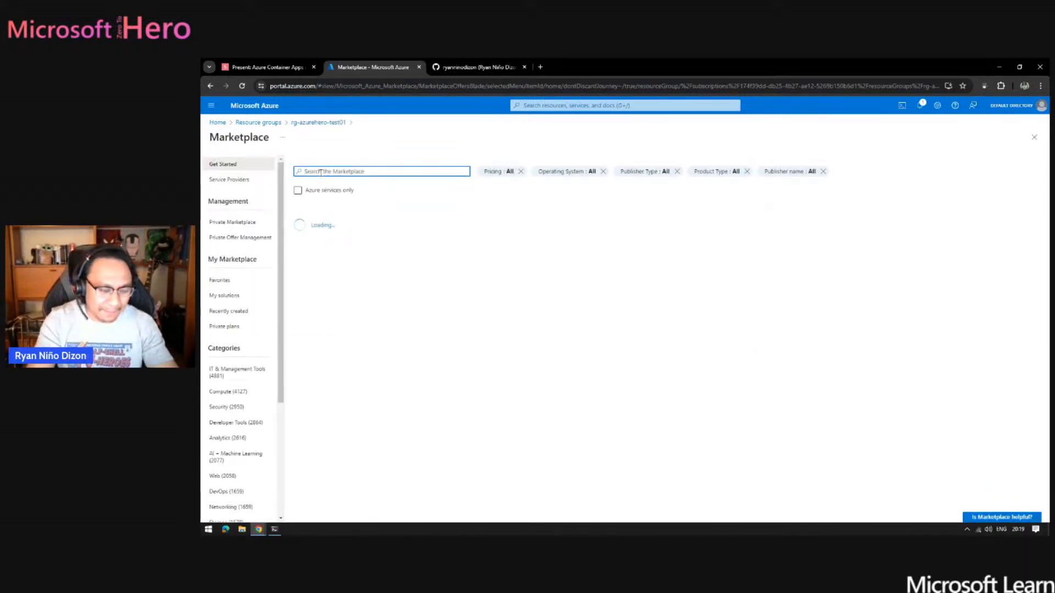
text(contai)
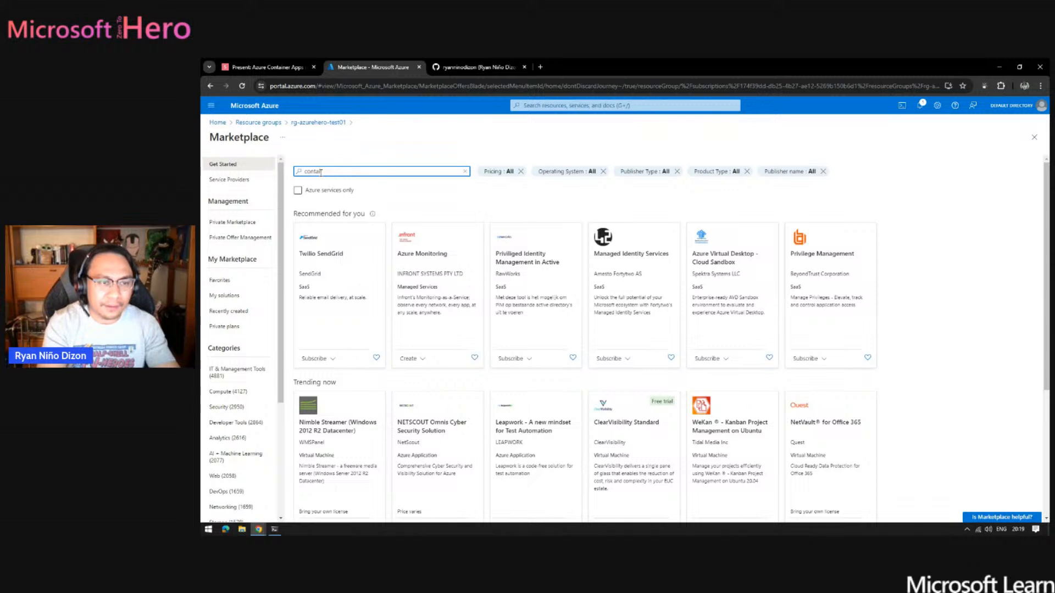
click(346, 187)
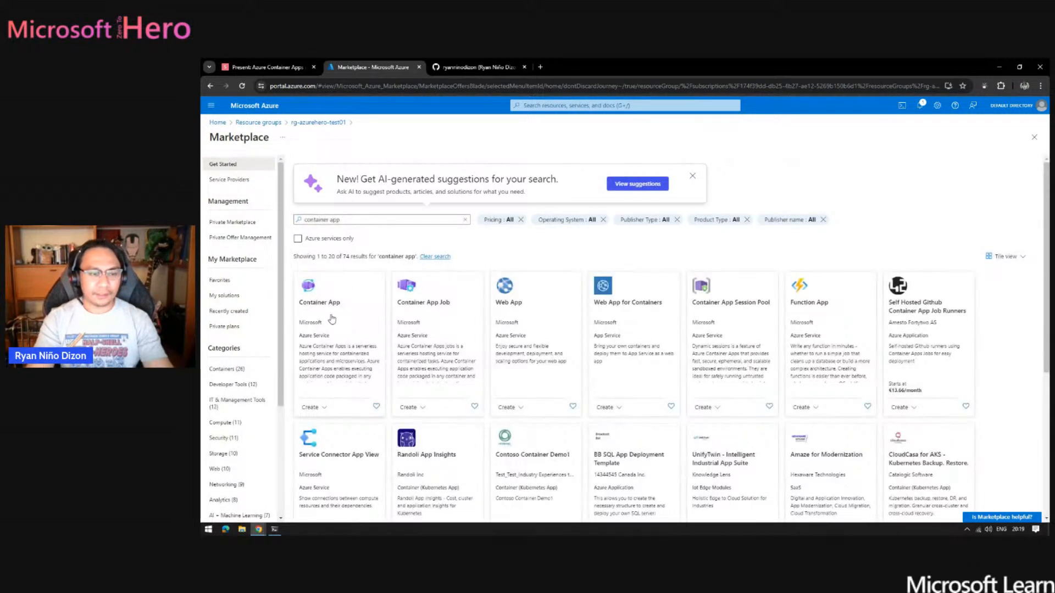
click(339, 322)
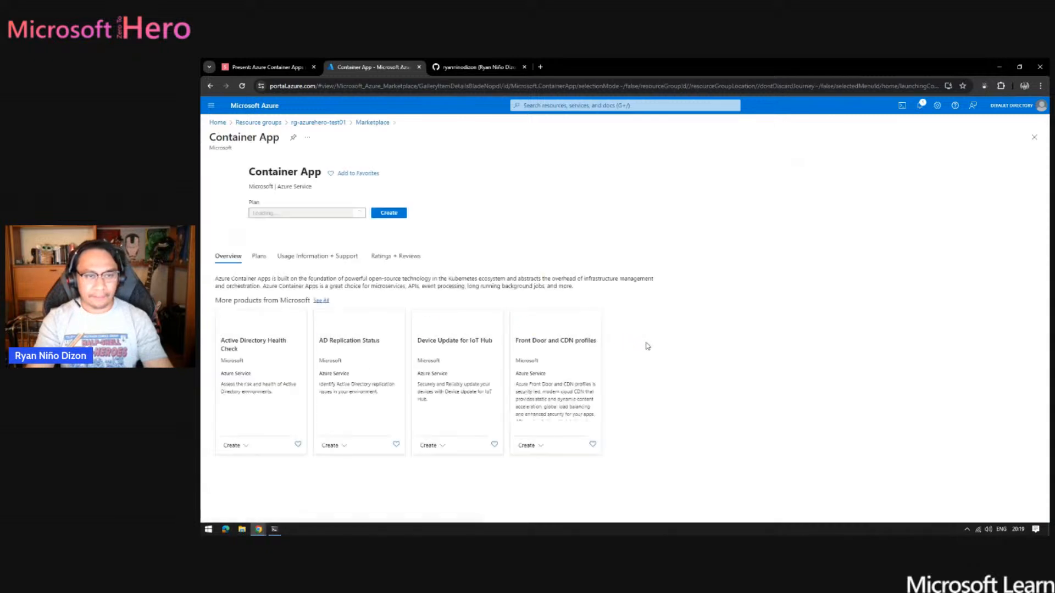
click(406, 227)
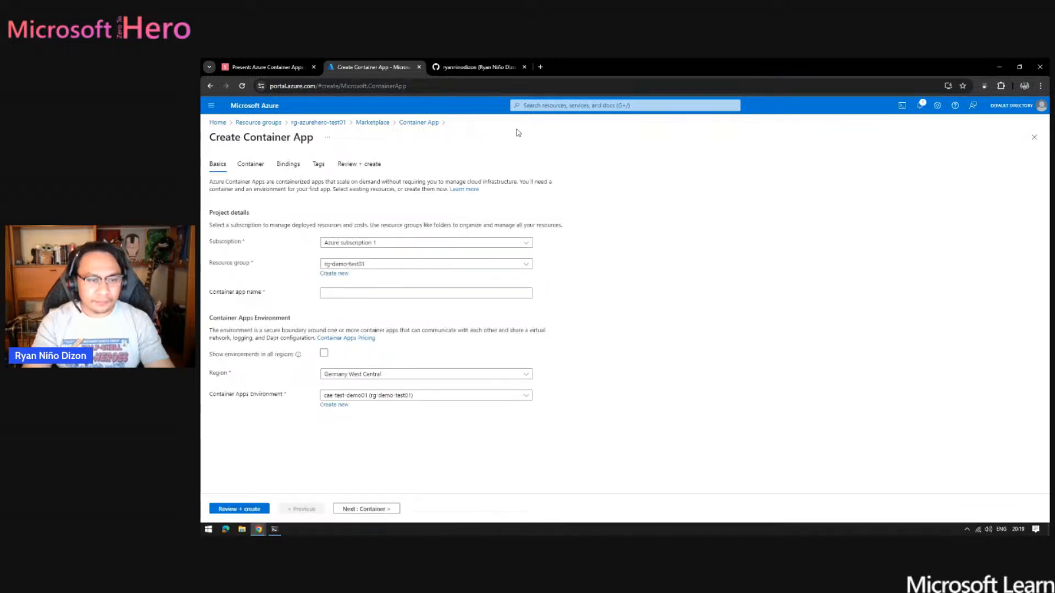
- Assign the container app to resource group rg-azurehero-test01 and name it ca-azurehero-test01
click(480, 263)
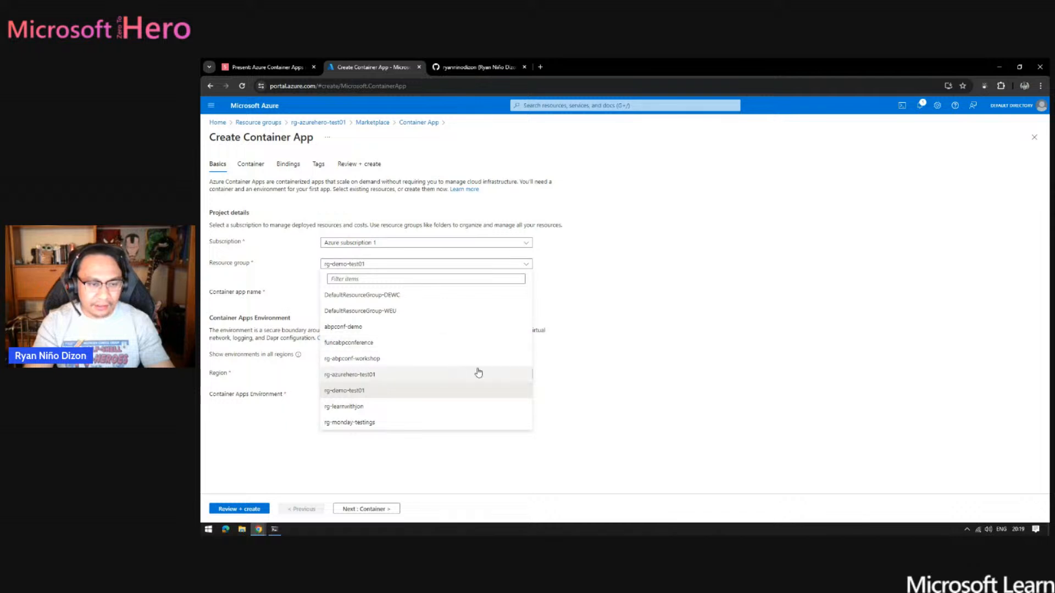
click(370, 376)
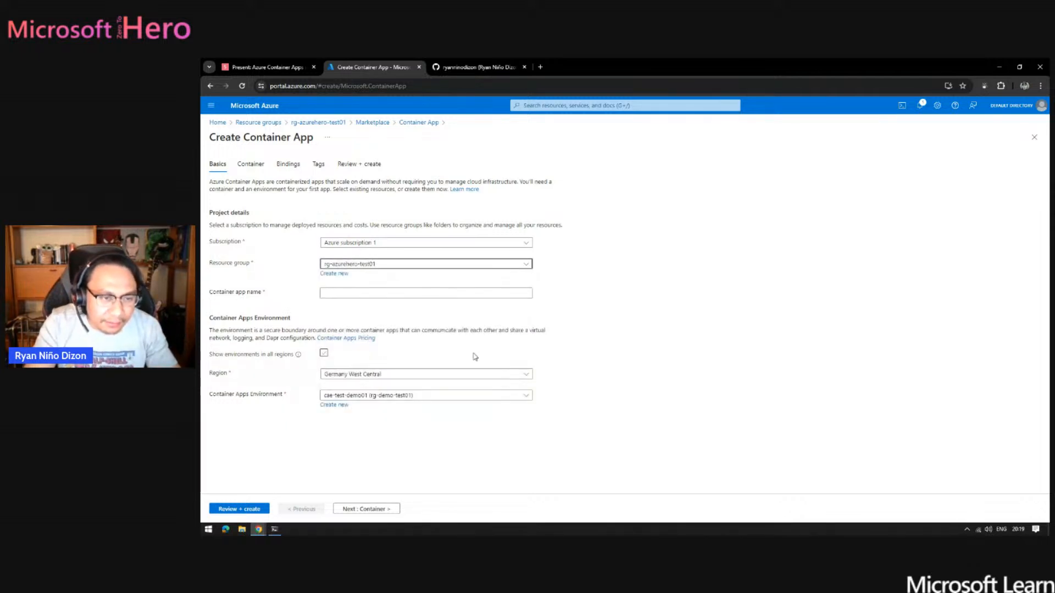
click(370, 290)
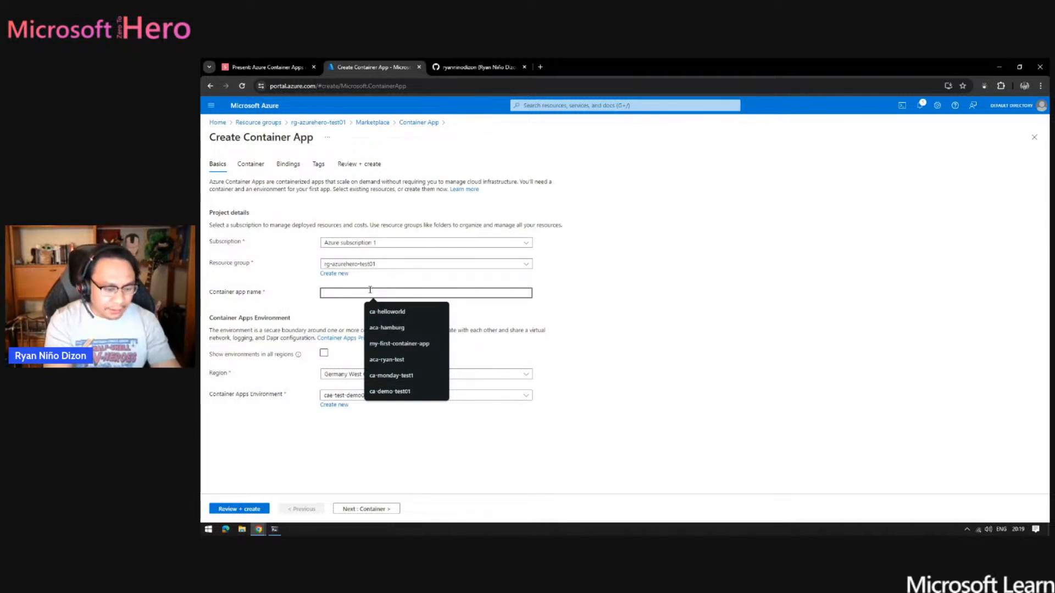
text(ca)
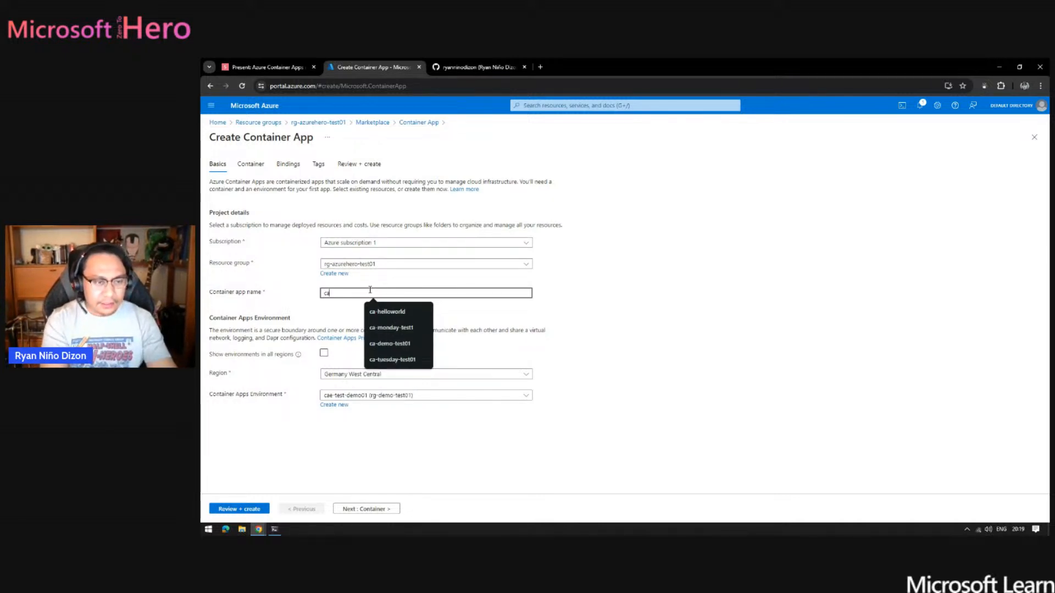
text(-azure)
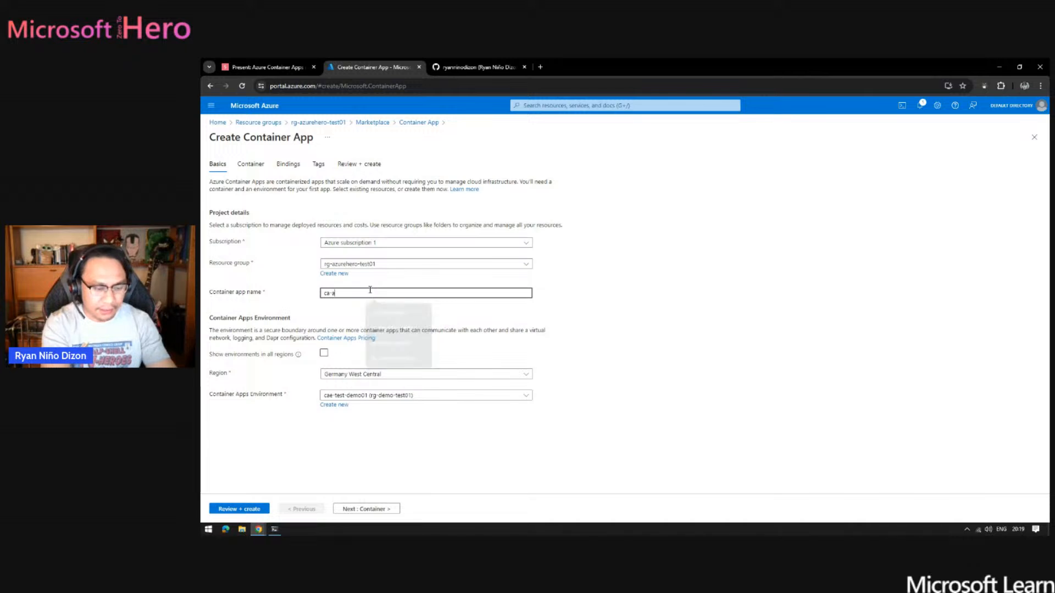
text(hero-test01)
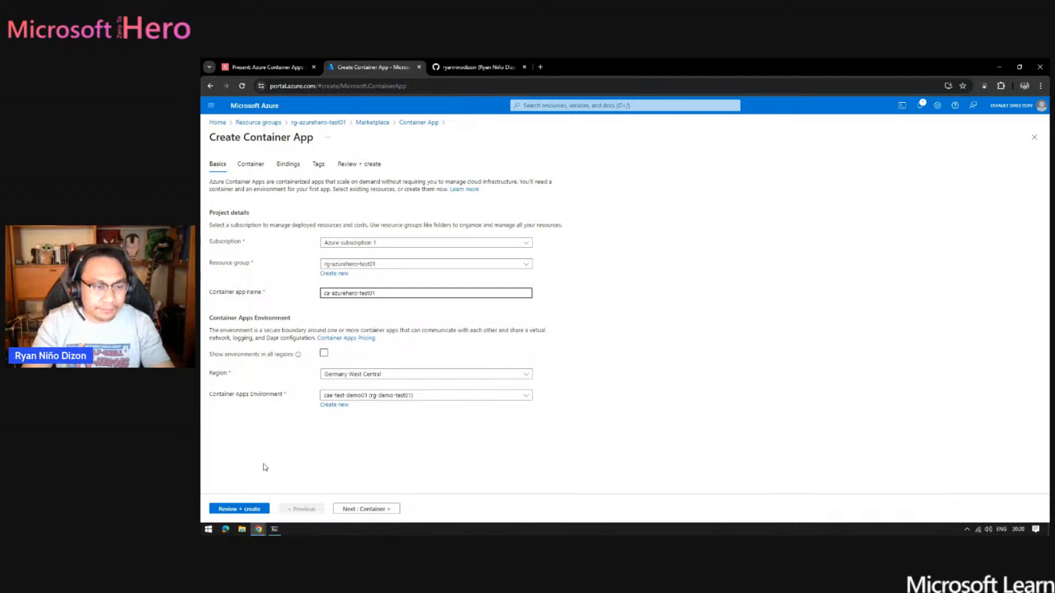
- Create a new Container Apps environment named cae-azurehero-test01 with the Consumption only type for this app
drag(262, 395, 266, 395)
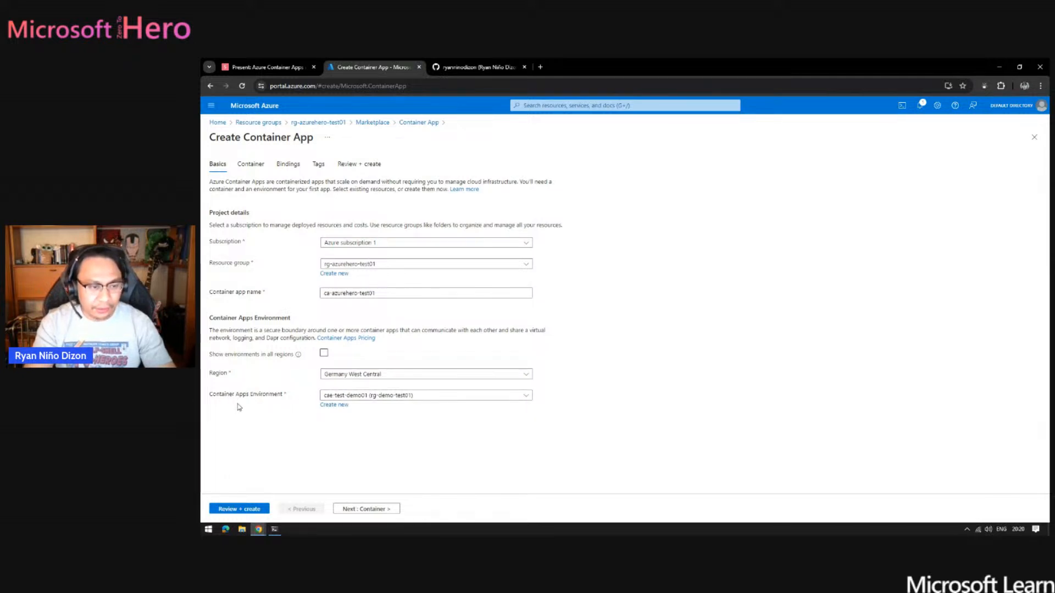
click(476, 396)
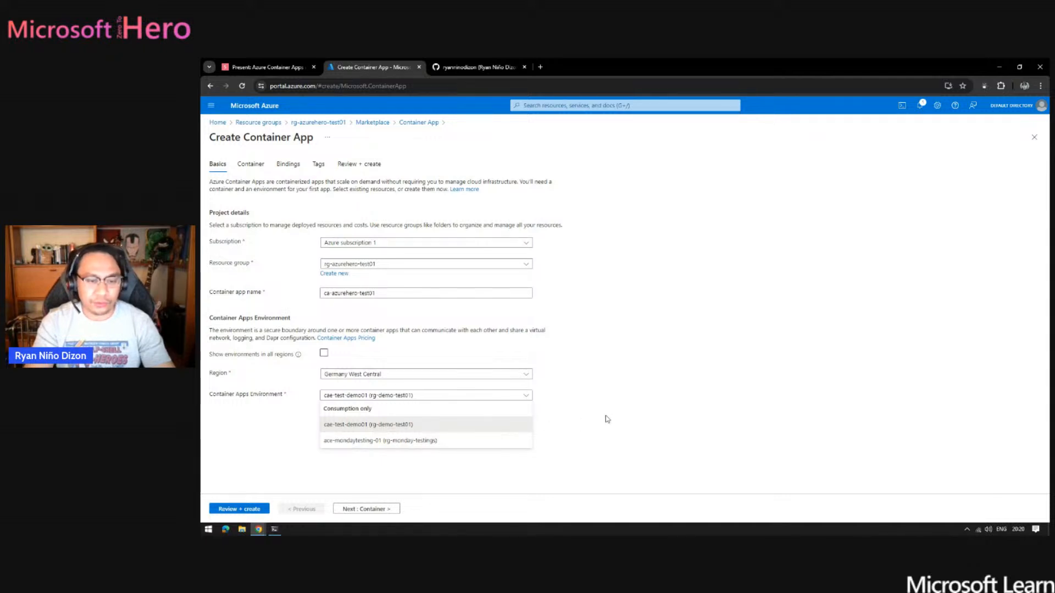
click(632, 380)
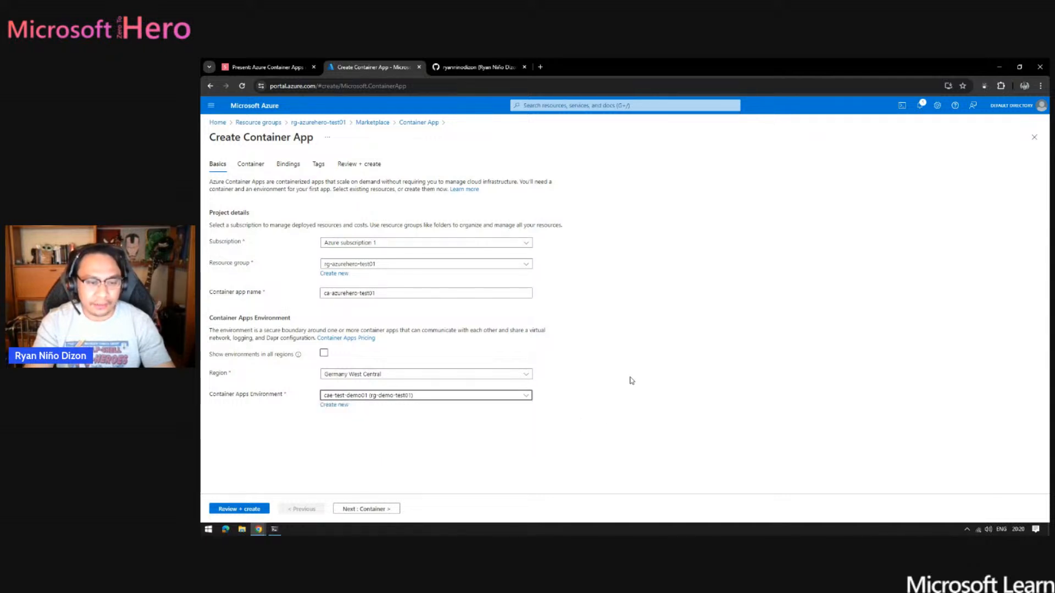
click(334, 405)
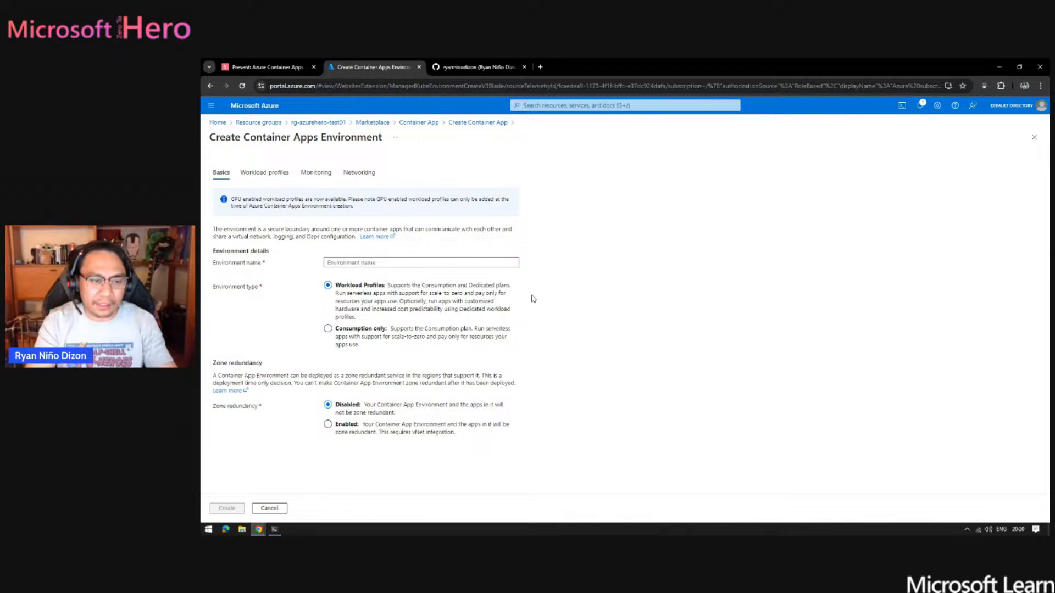
click(327, 330)
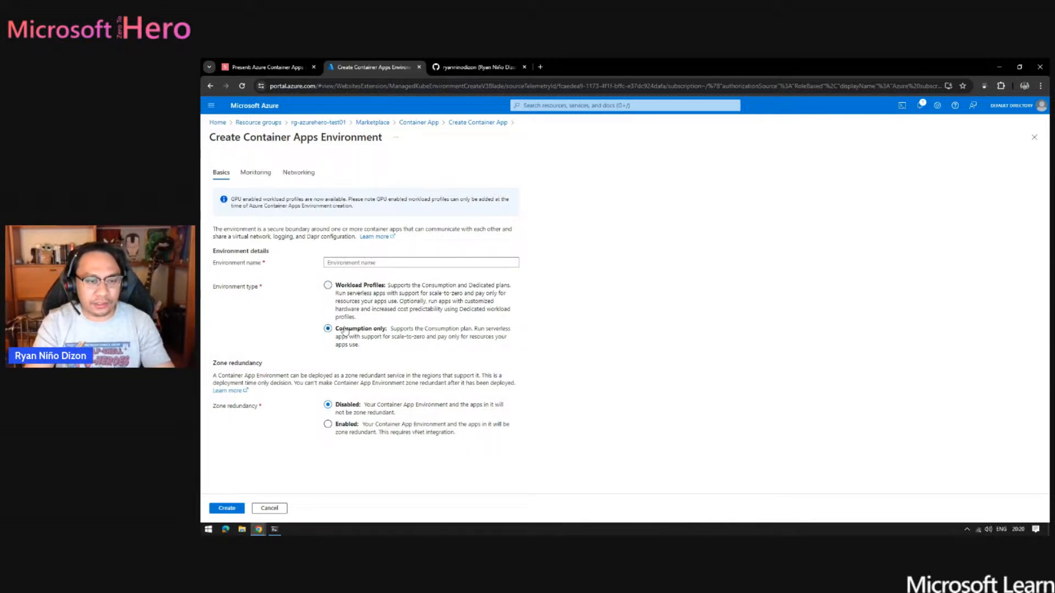
click(364, 262)
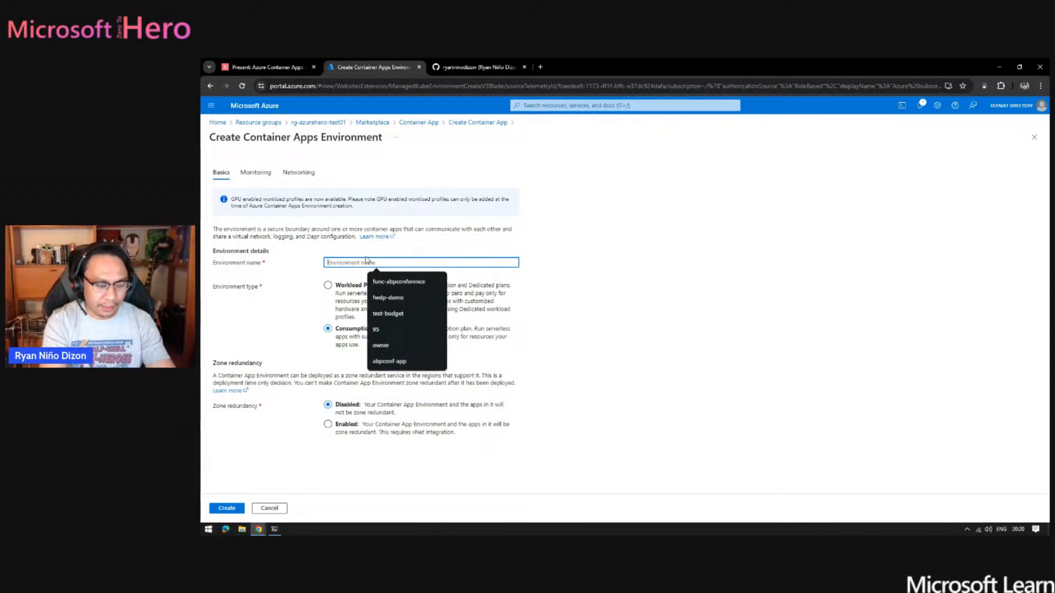
text(cae-azurehero-t)
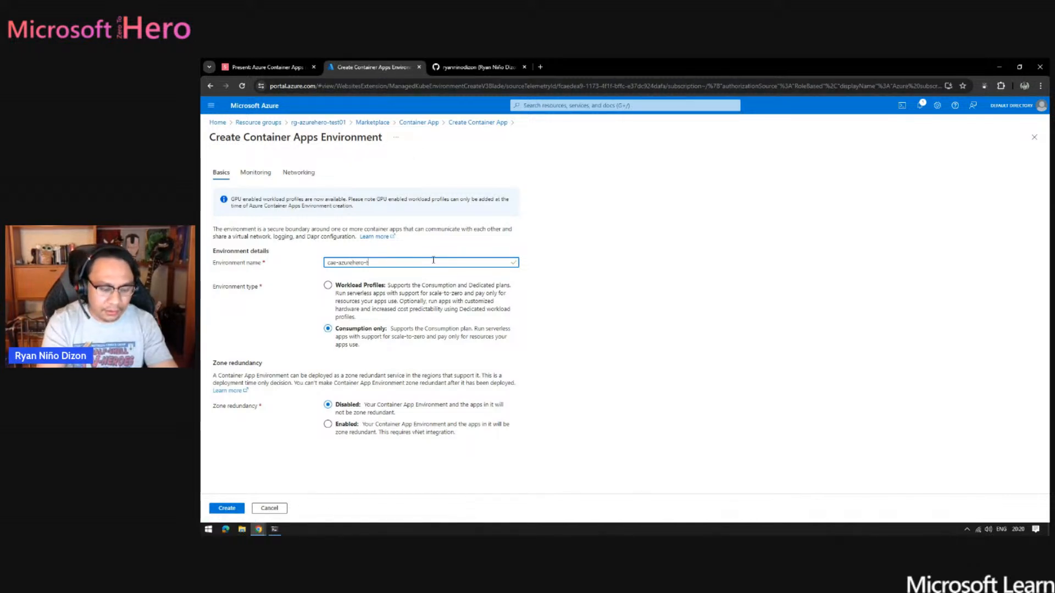
text(01)
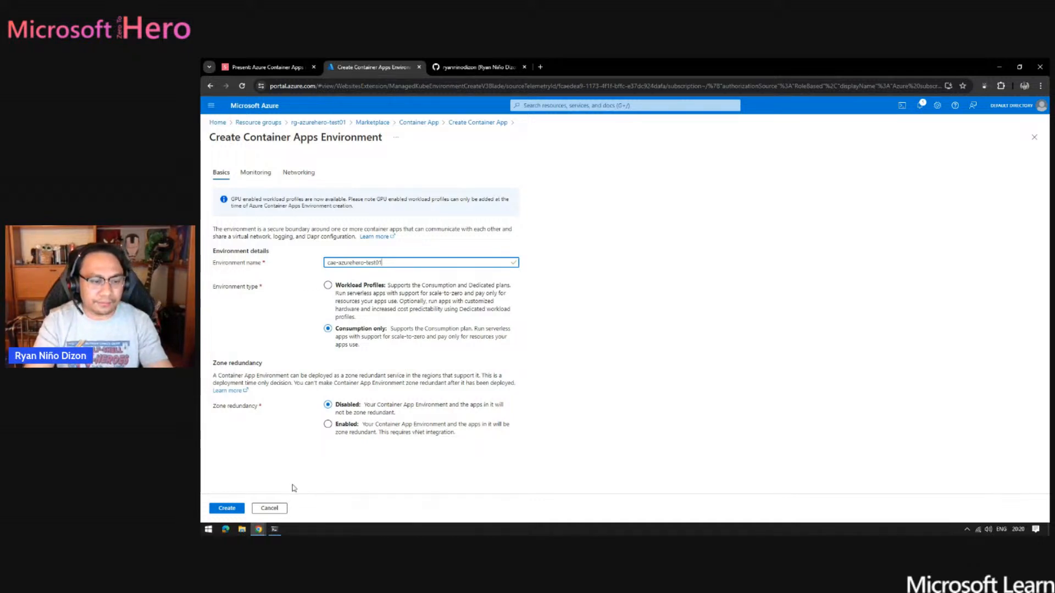
click(223, 510)
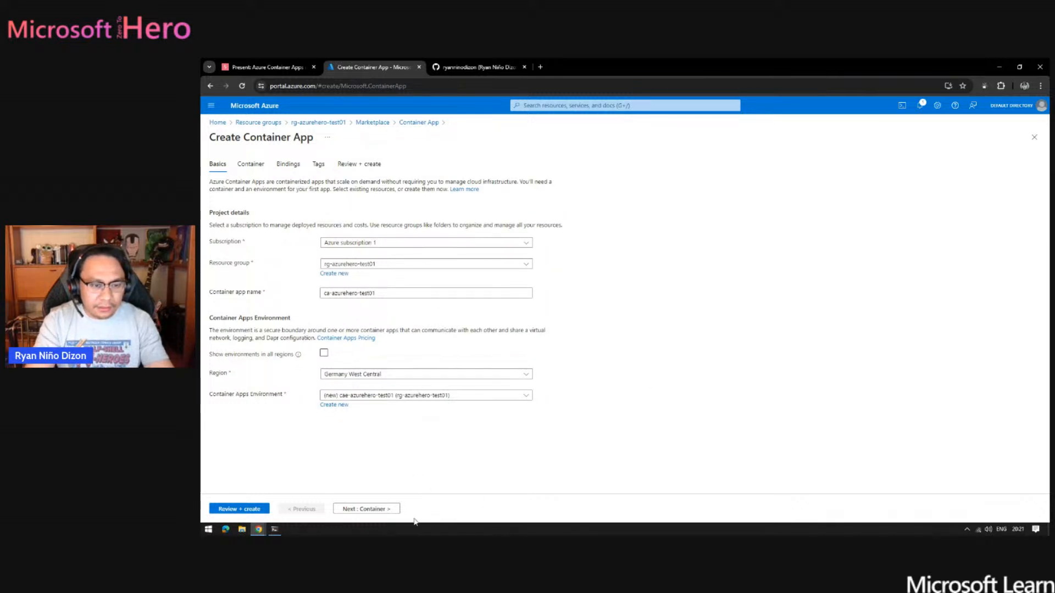
- Advance to the container settings and examine the options offered with and without the quickstart image
click(392, 508)
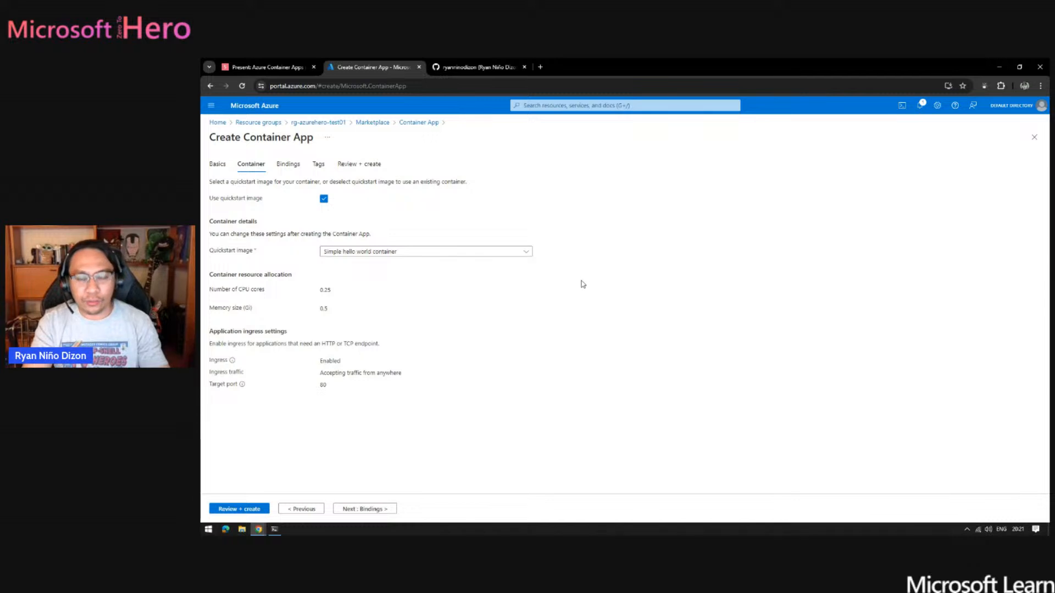
click(527, 253)
click(571, 227)
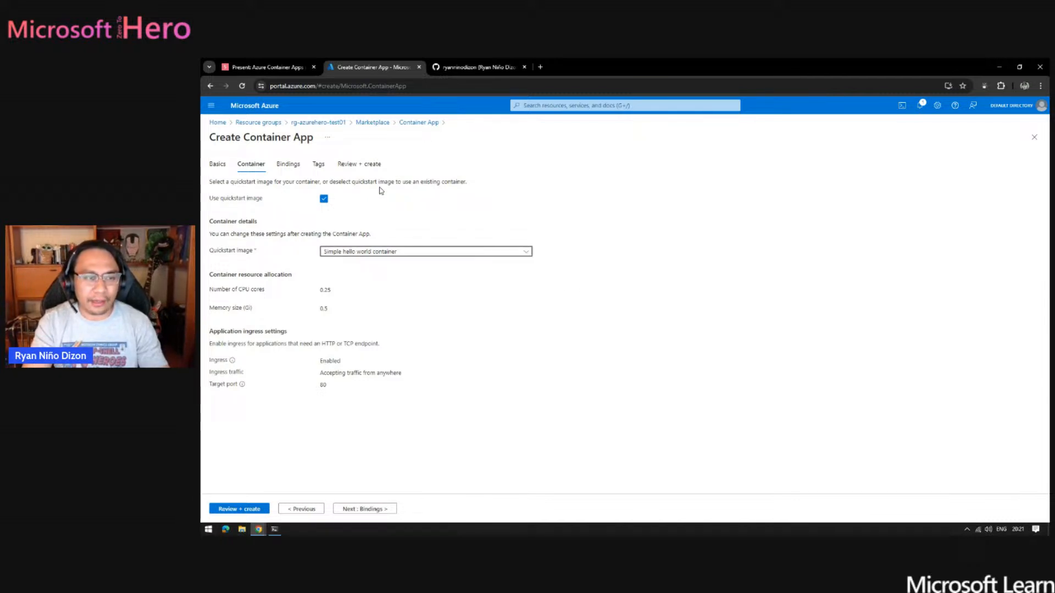
click(324, 199)
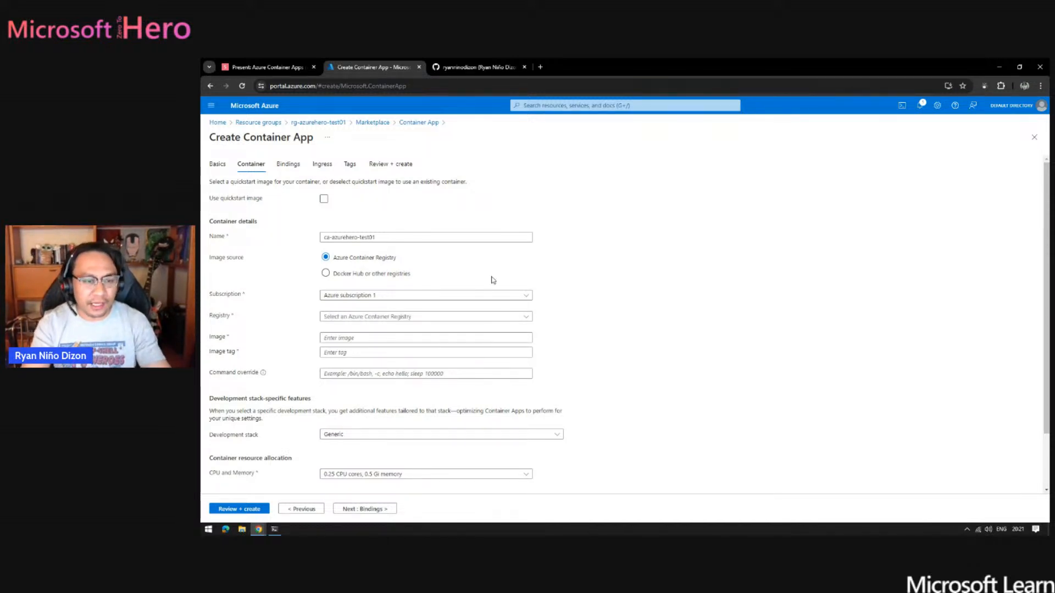
click(324, 200)
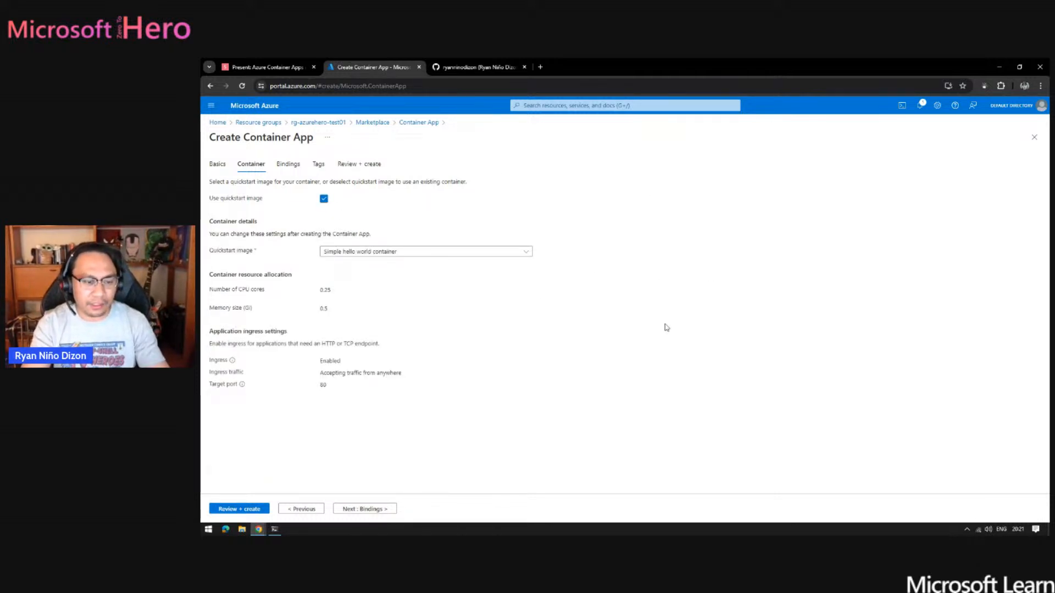
- Advance to the bindings settings, examine the add-on types offered for a new binding, and leave without adding one
click(369, 509)
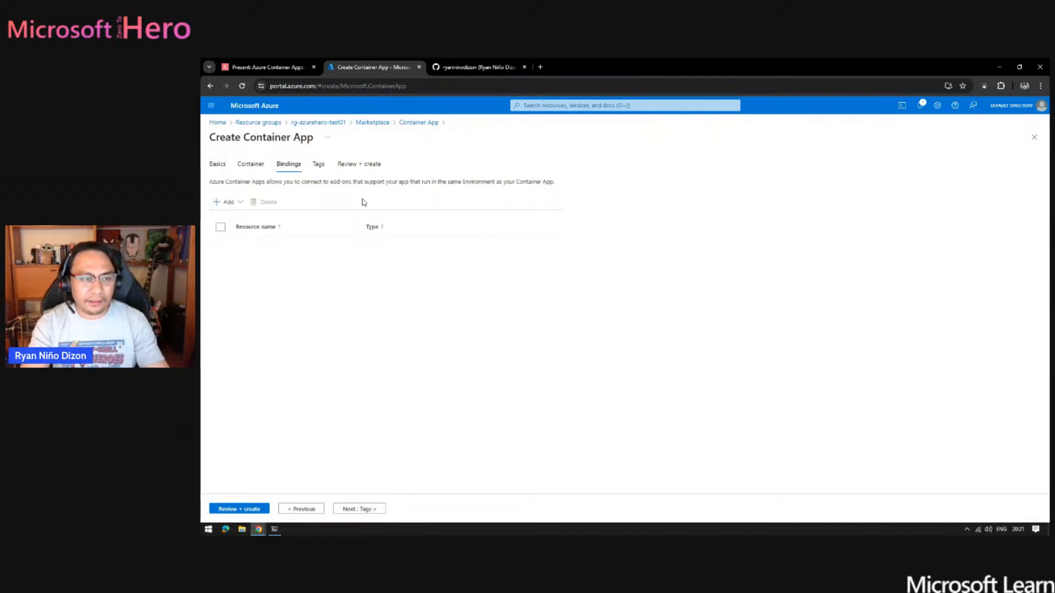
click(237, 203)
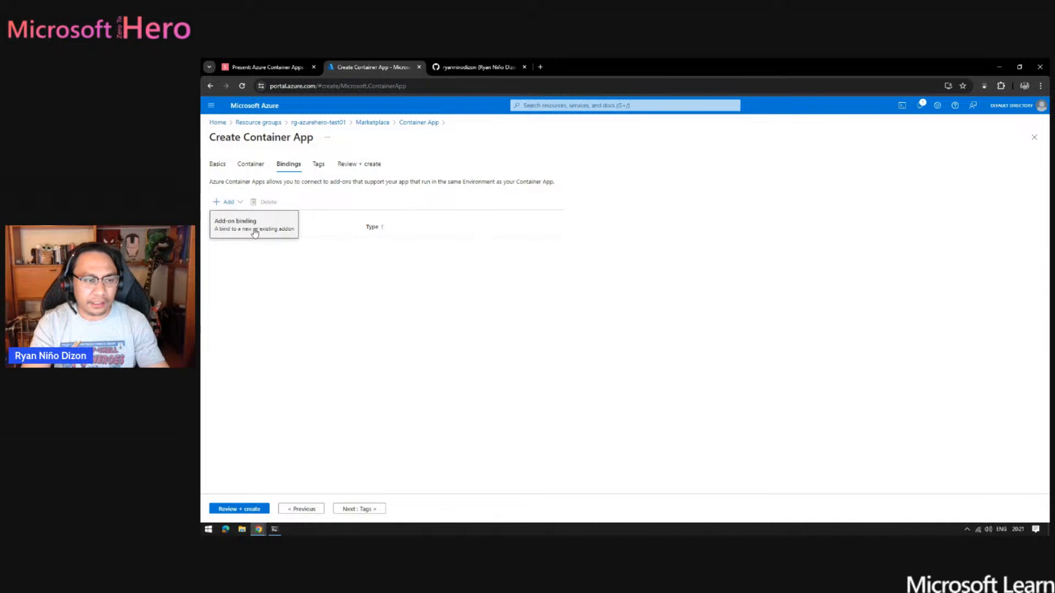
click(254, 229)
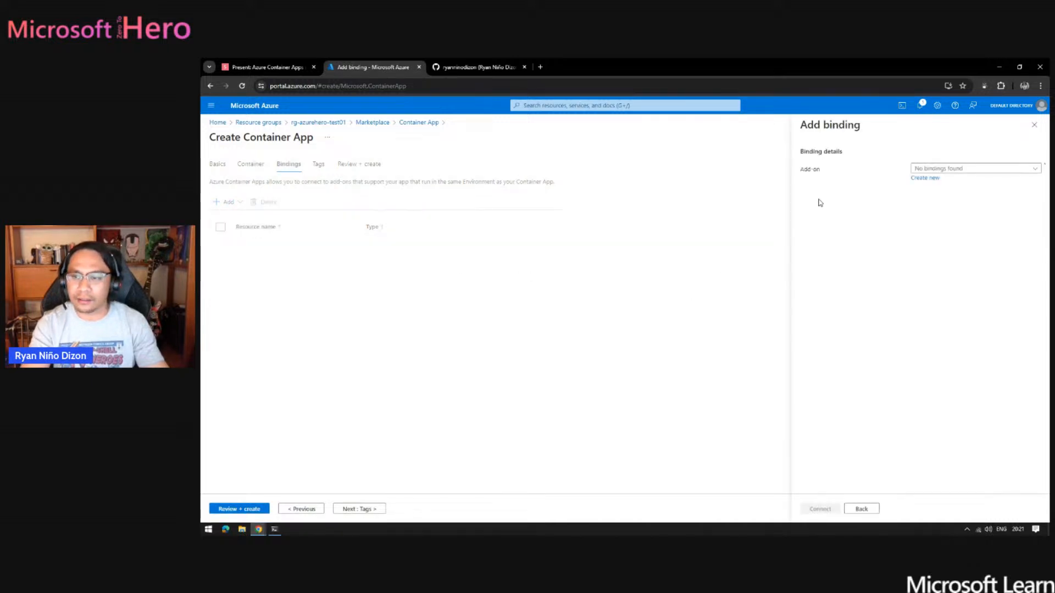
click(925, 179)
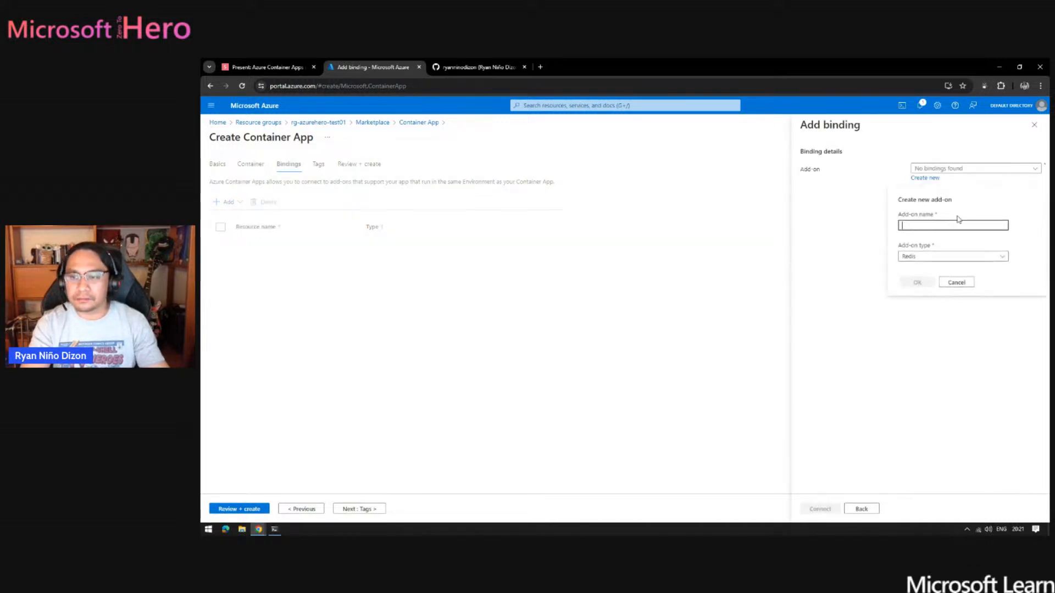
click(999, 263)
click(999, 264)
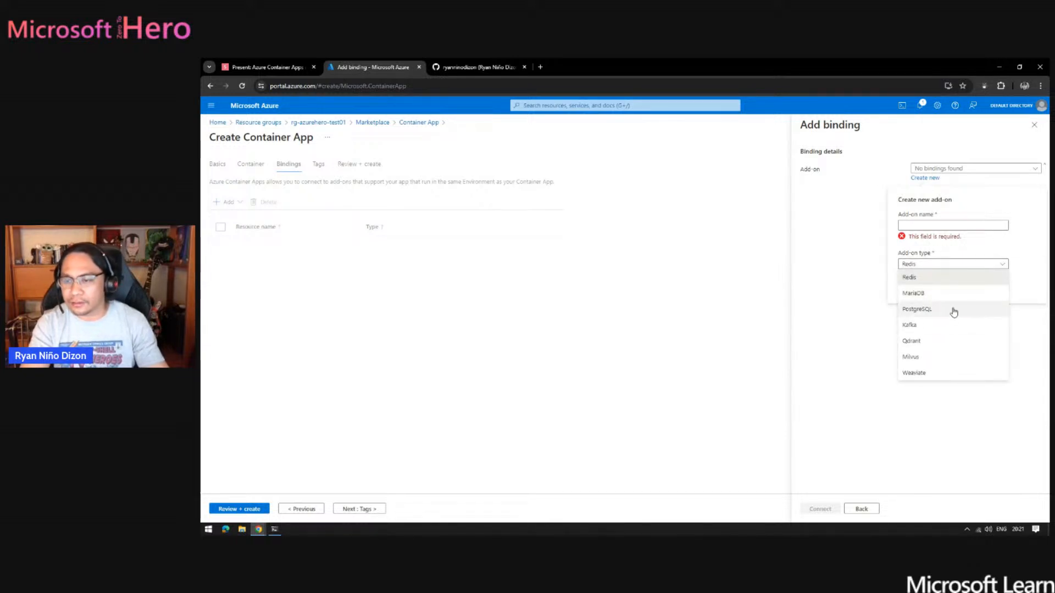
click(1033, 248)
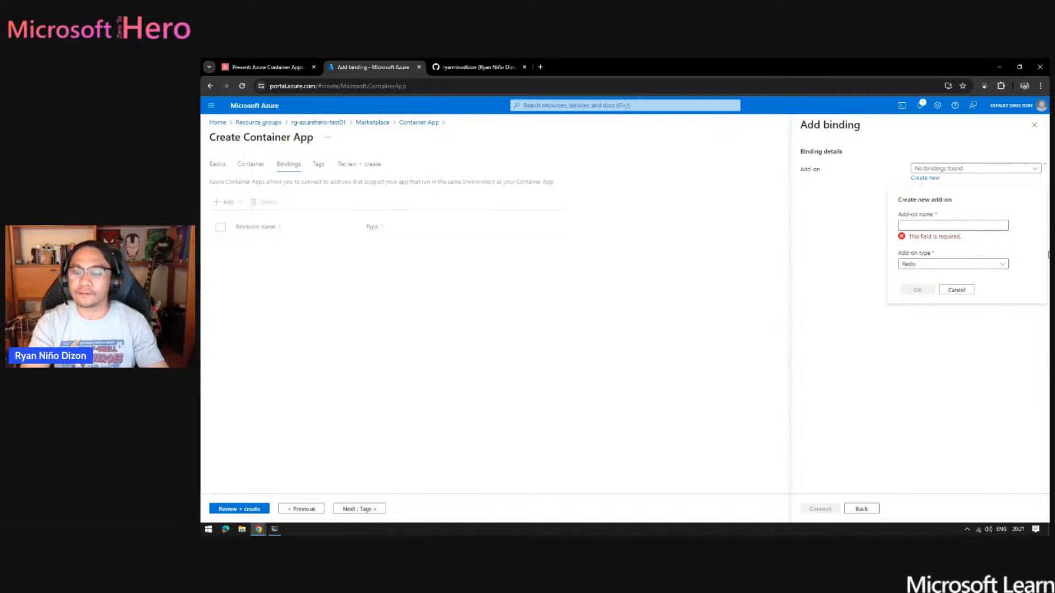
click(956, 290)
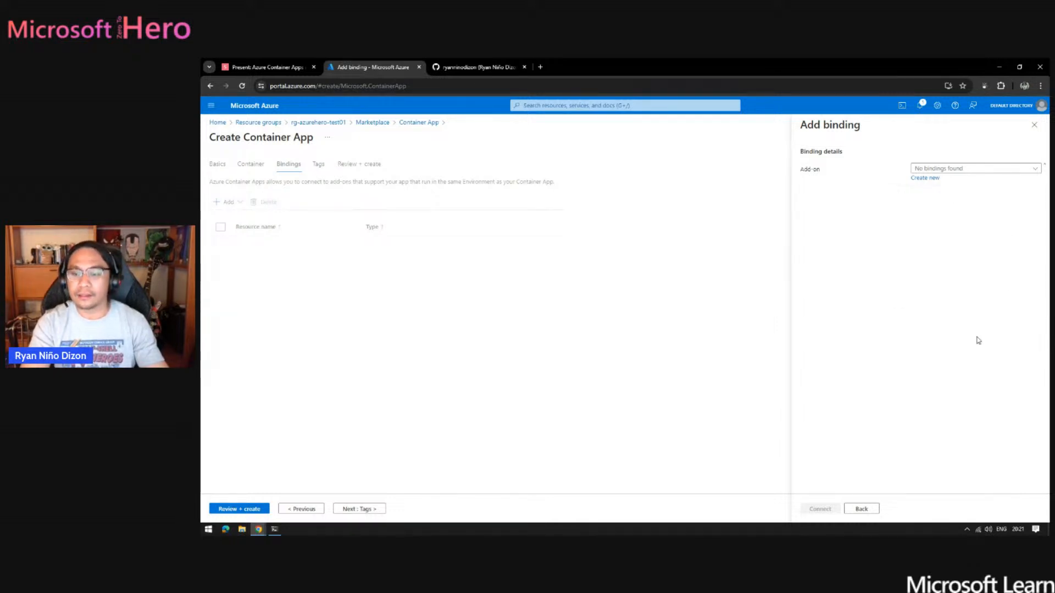
click(863, 509)
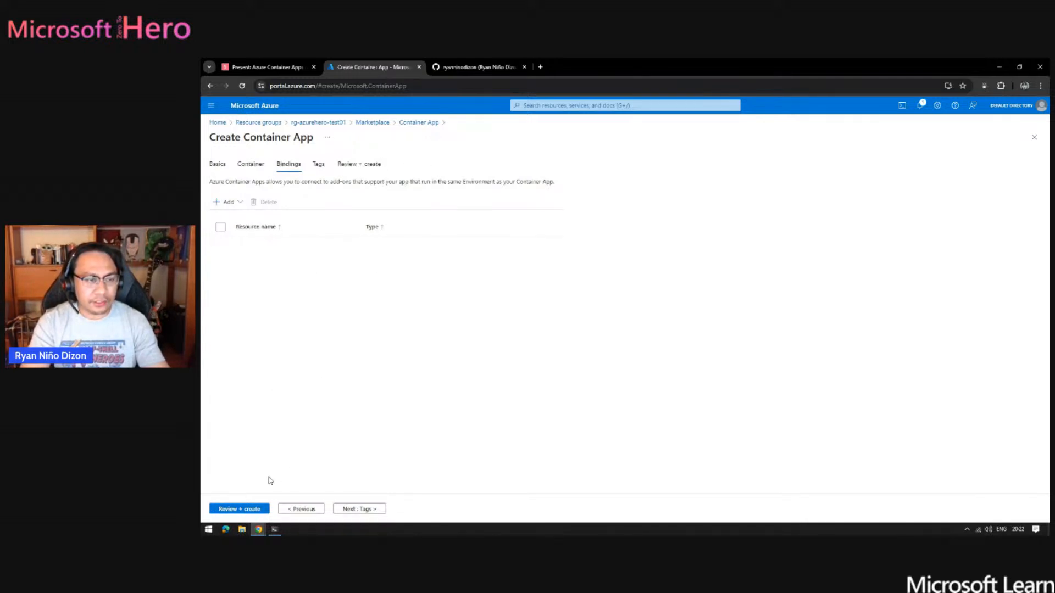
- Review the container app configuration and create the app, starting its deployment
click(233, 509)
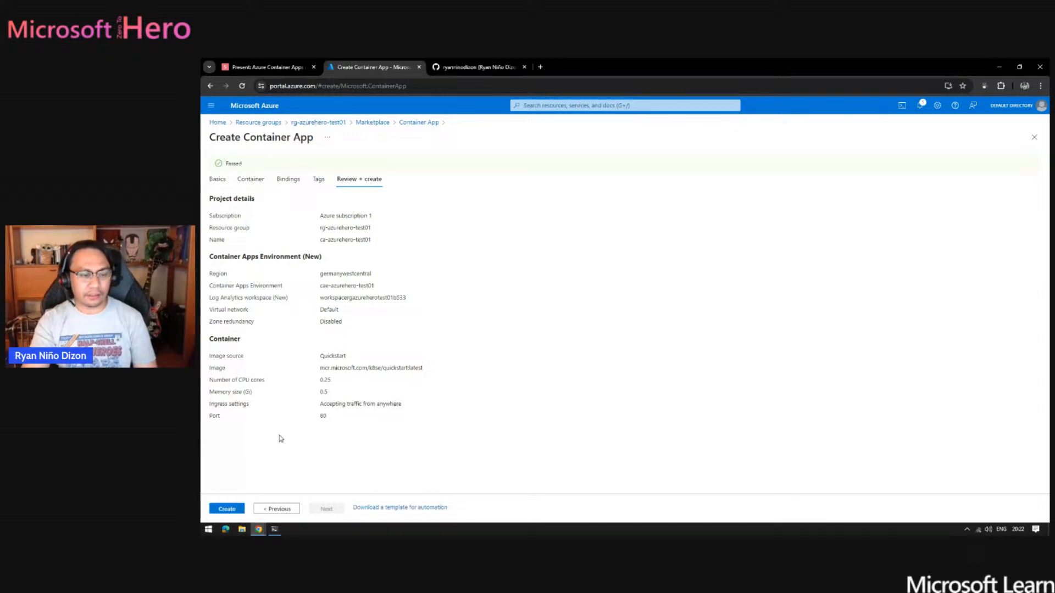
click(235, 509)
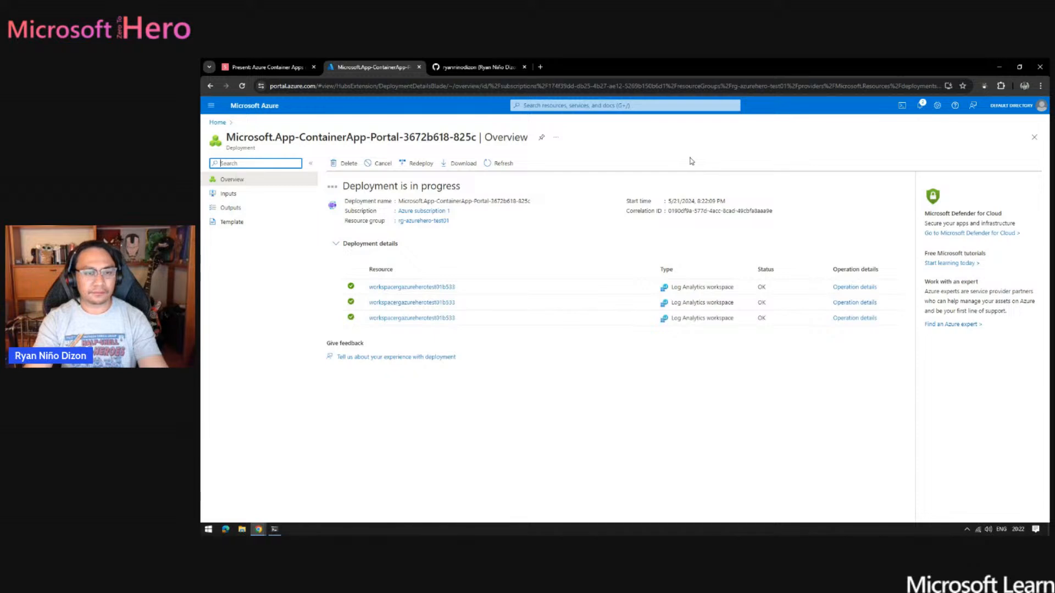
click(562, 451)
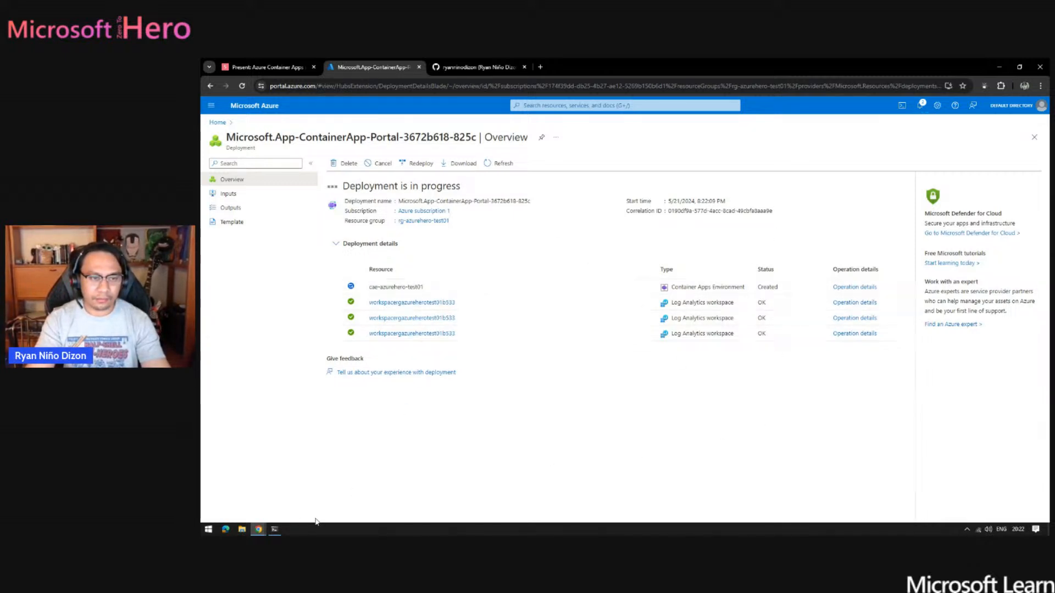
- Switch to Windows PowerShell and create a directory named azurehero in the root of drive C
click(274, 531)
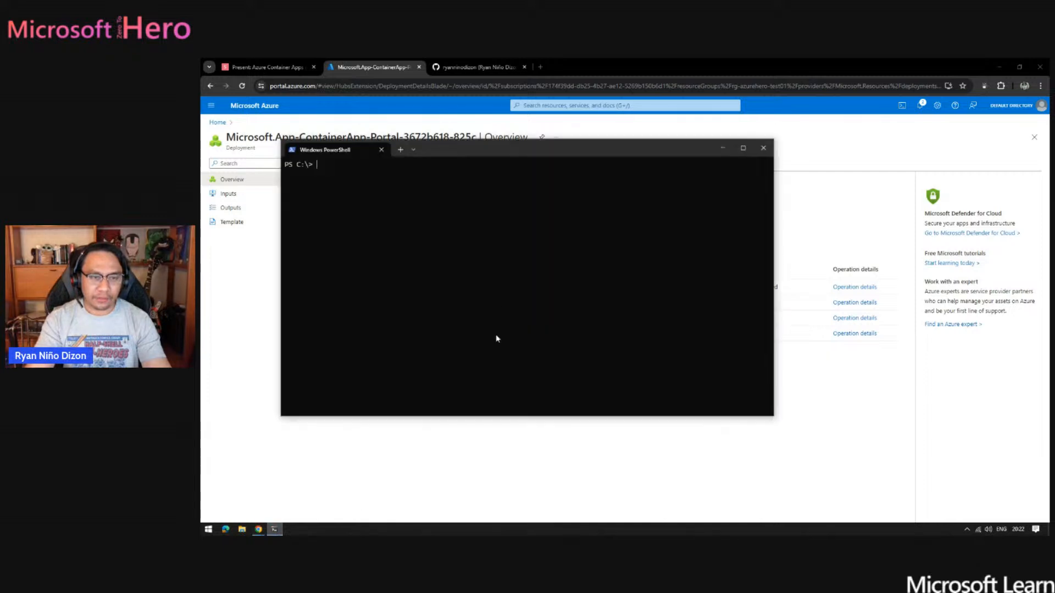
drag(469, 160, 616, 261)
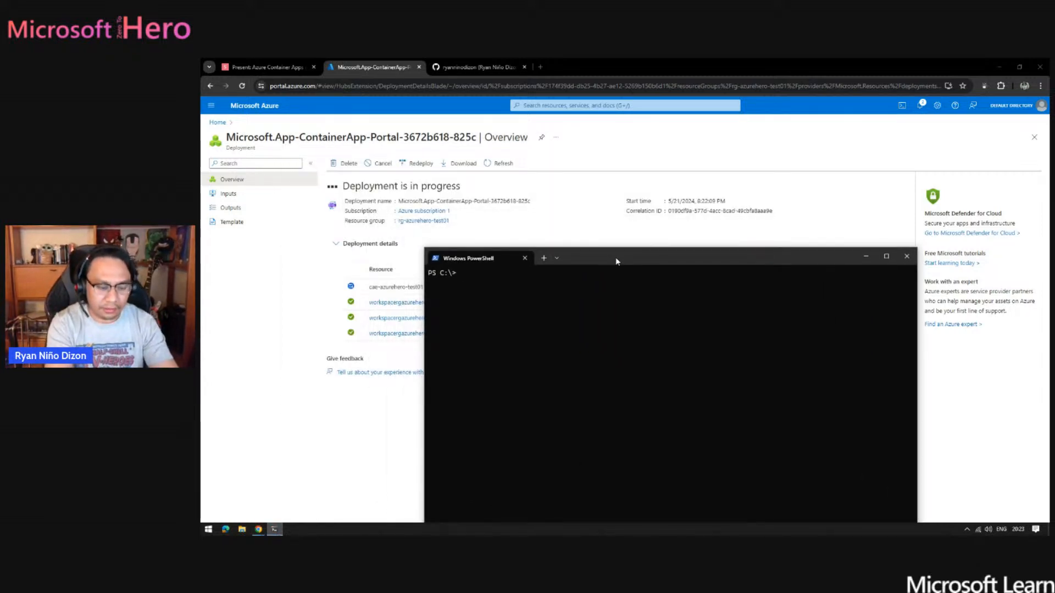
text(mkdir azureher)
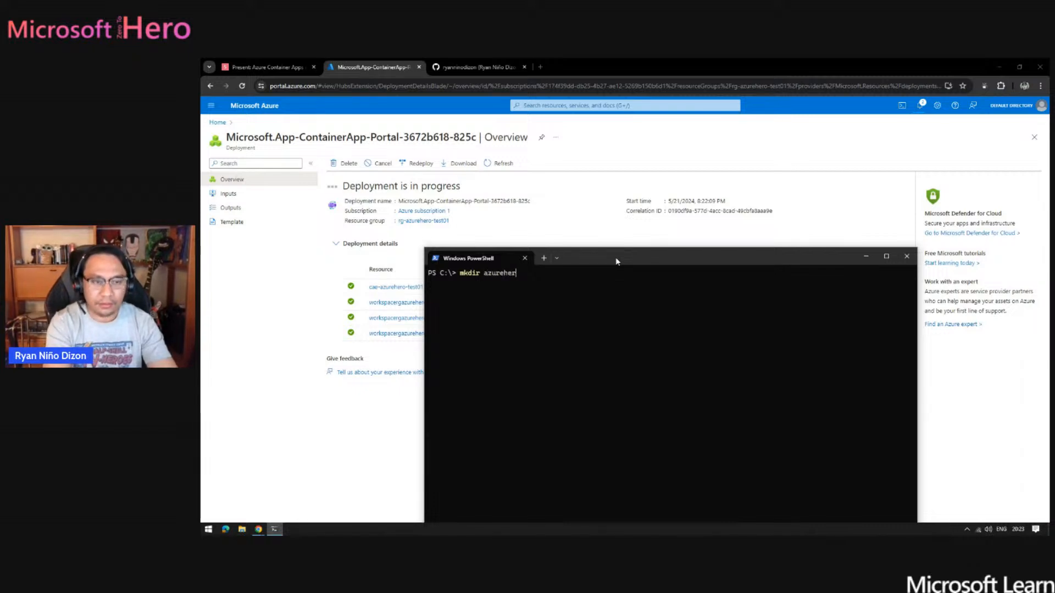
text(o)
key(Return)
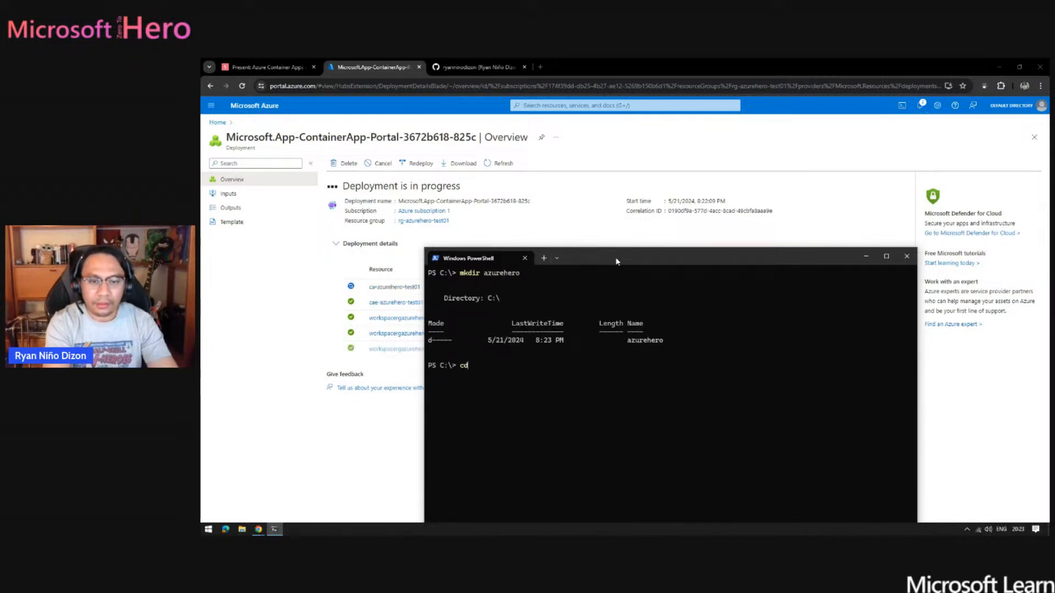
- Change the PowerShell working directory to the new azurehero folder
text(cd  )
text(.\)
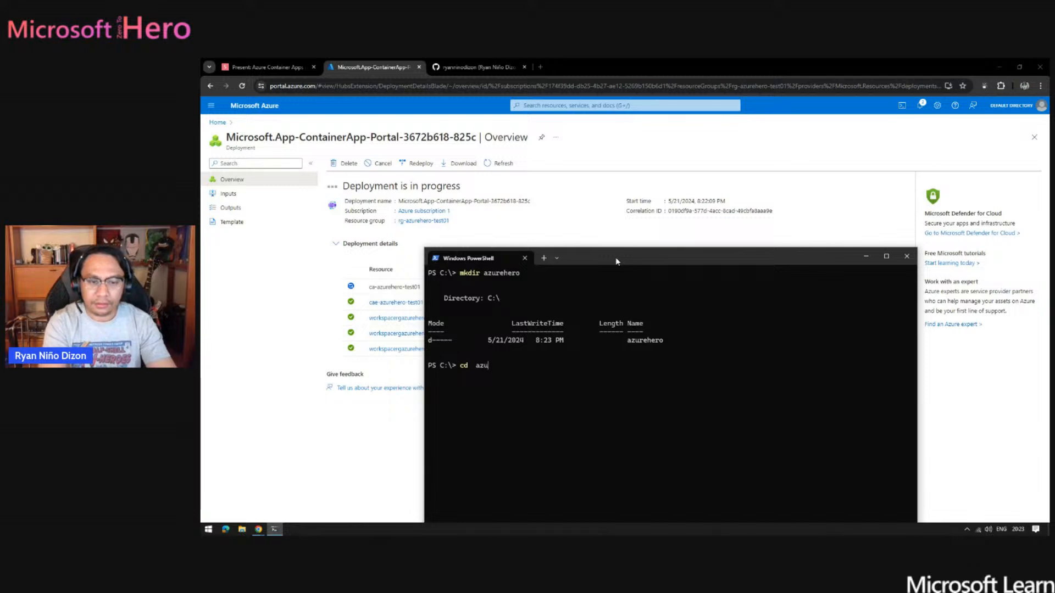
key(Tab)
key(Tab)
key(Return)
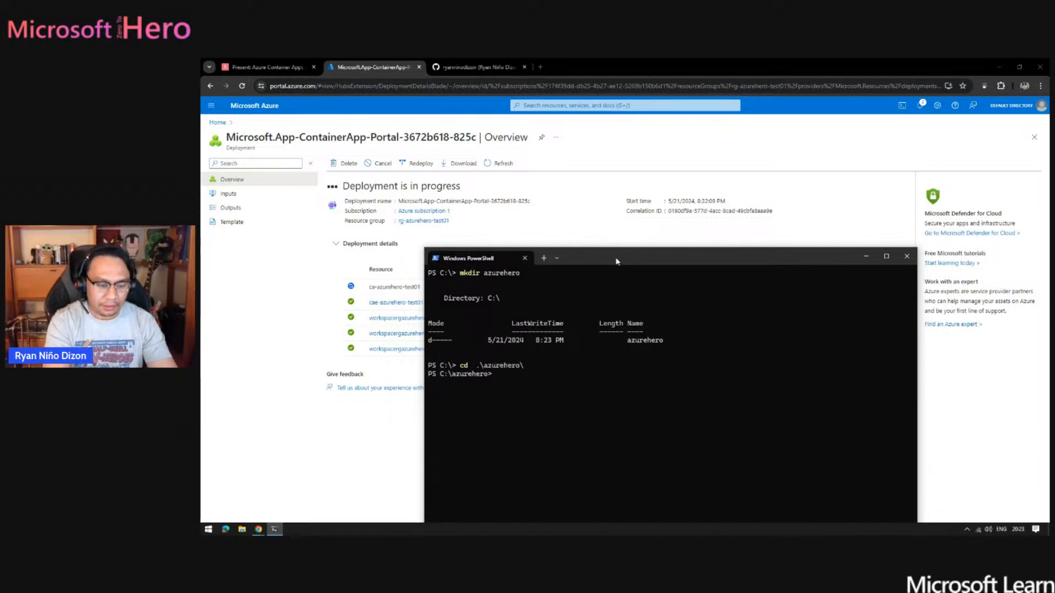
- Create a new ASP.NET Core MVC project in an output folder named SimpleApp with dotnet new mvc -o SimpleApp
text(dot)
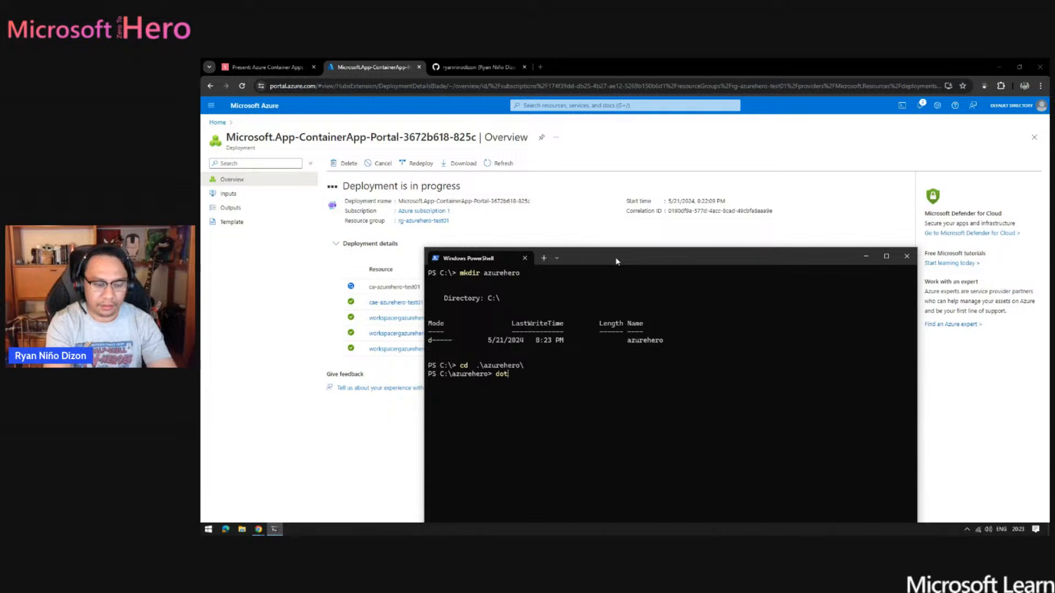
text(net ne)
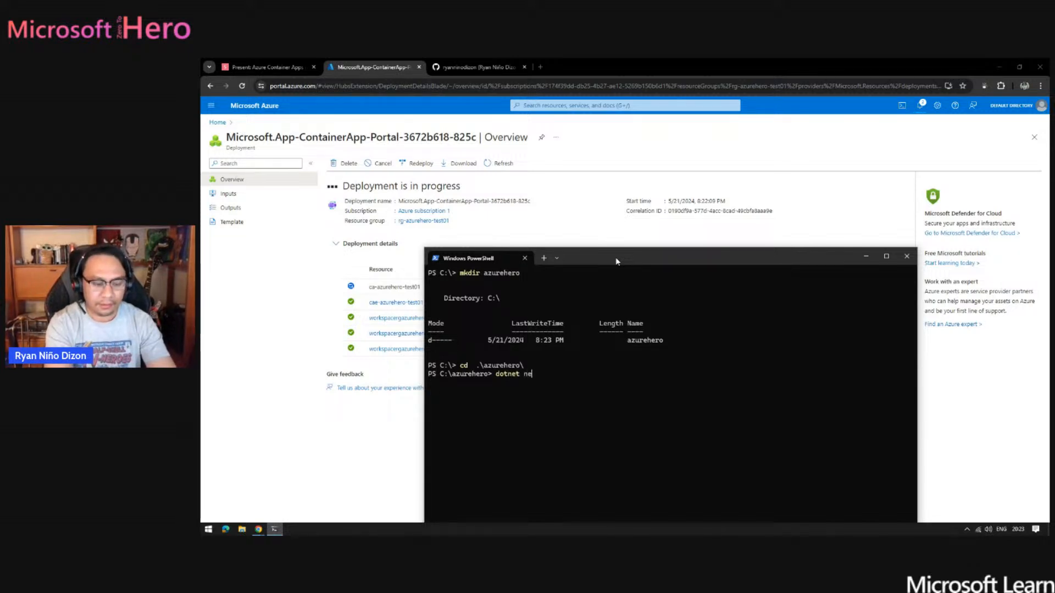
text(w mvxc)
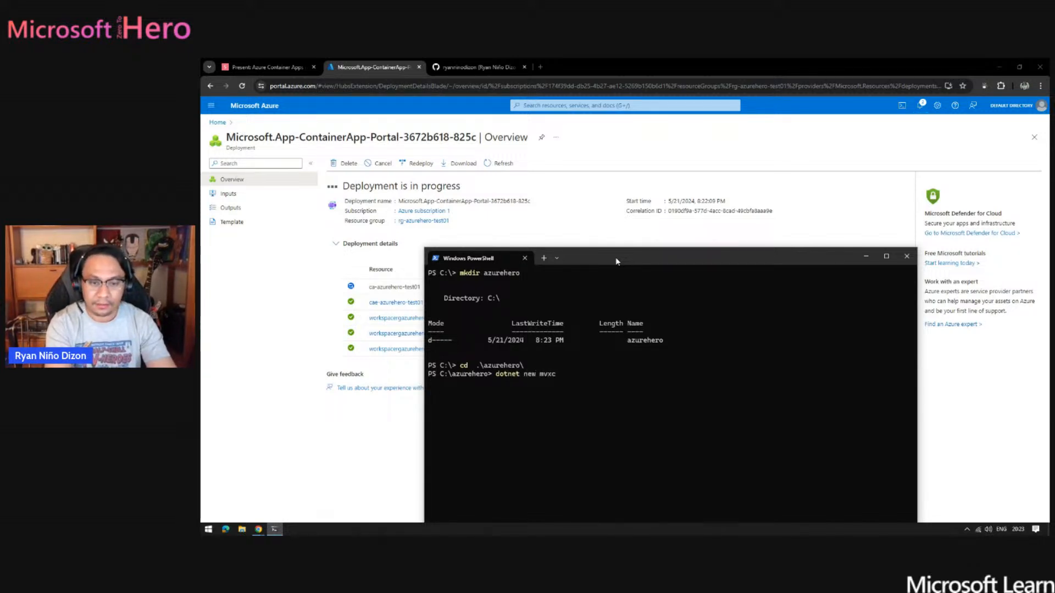
text( -)
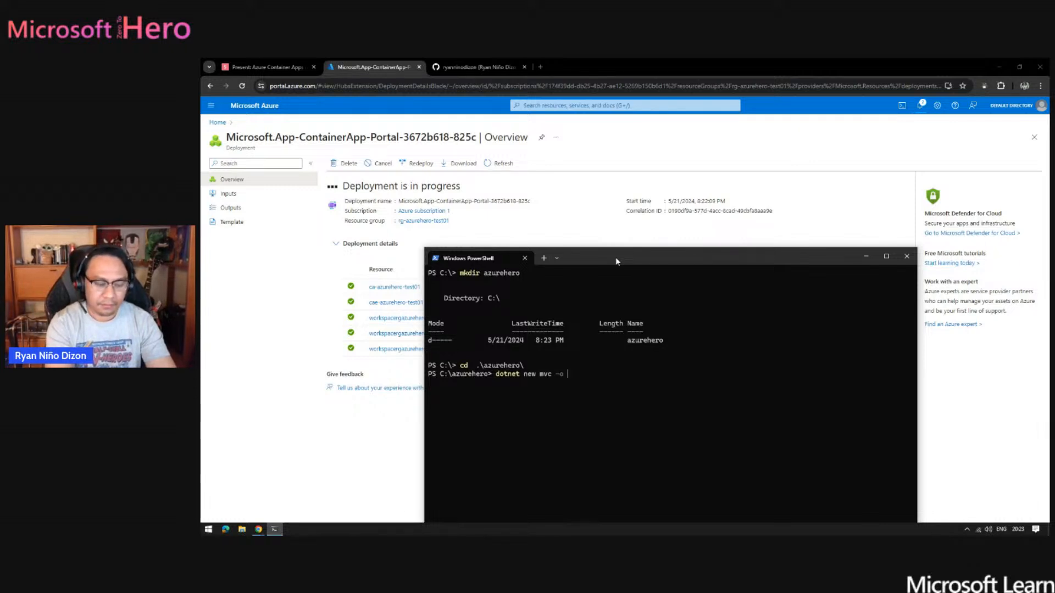
text(o SAmpleA)
key(BackSpace)
key(BackSpace)
key(BackSpace)
key(BackSpace)
key(BackSpace)
key(BackSpace)
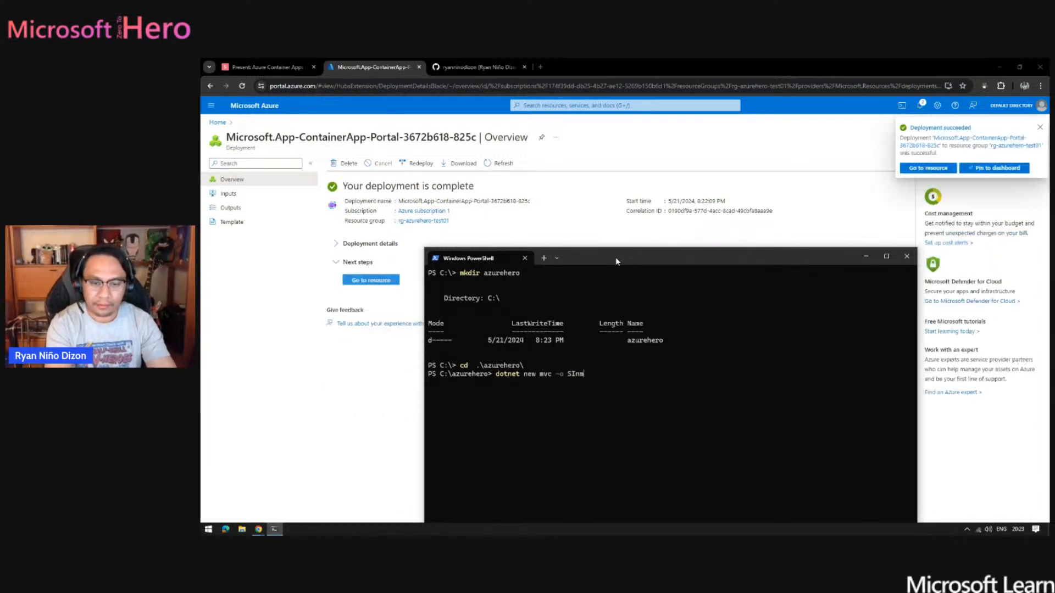
text(impl)
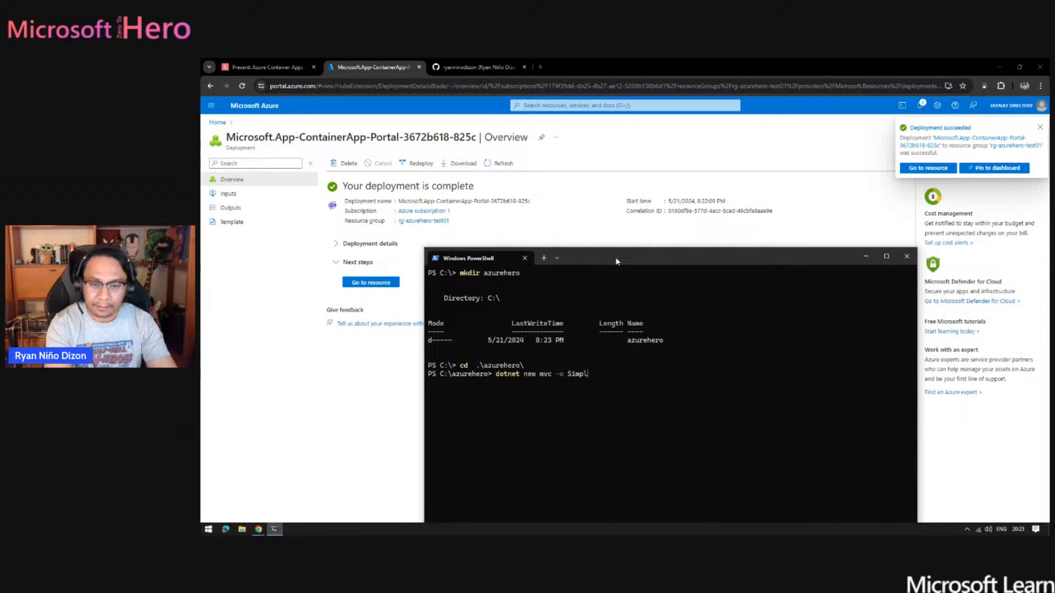
text(eApp)
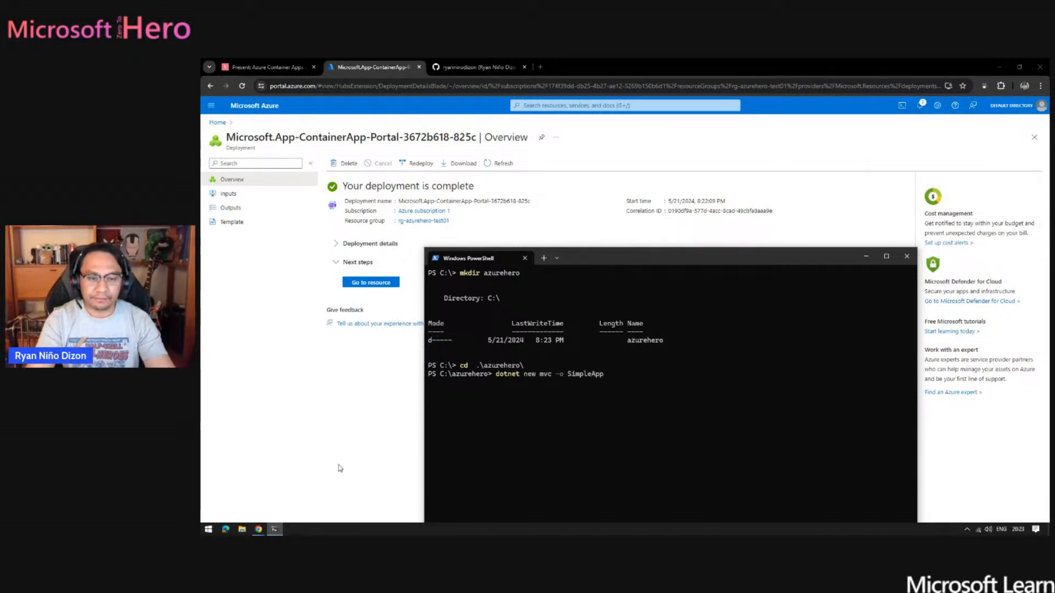
key(Return)
- Switch back to the Azure portal, go to the deployed container app resource and open its application URL
click(317, 429)
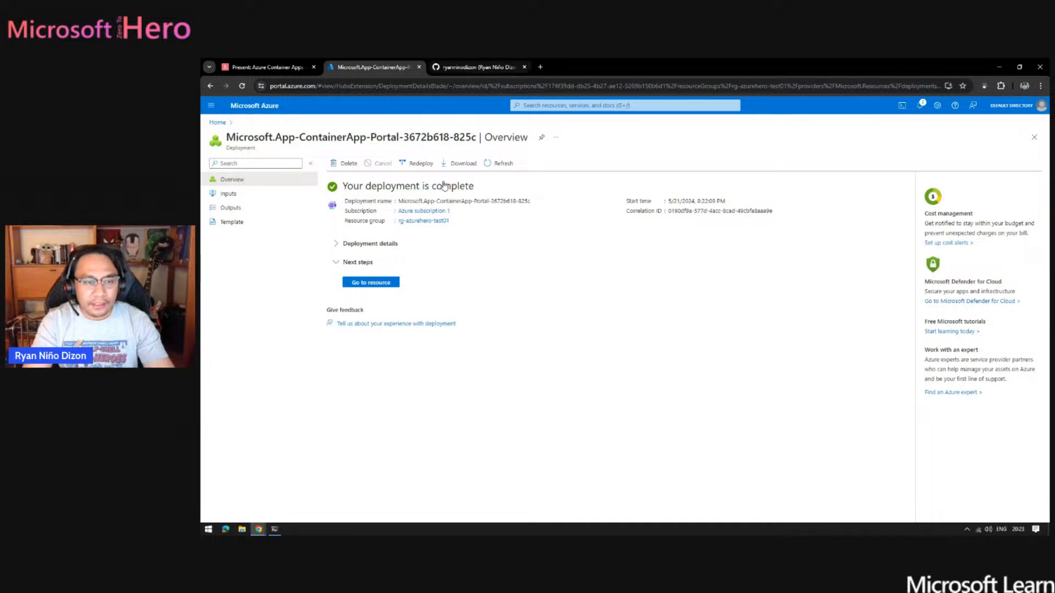
click(385, 283)
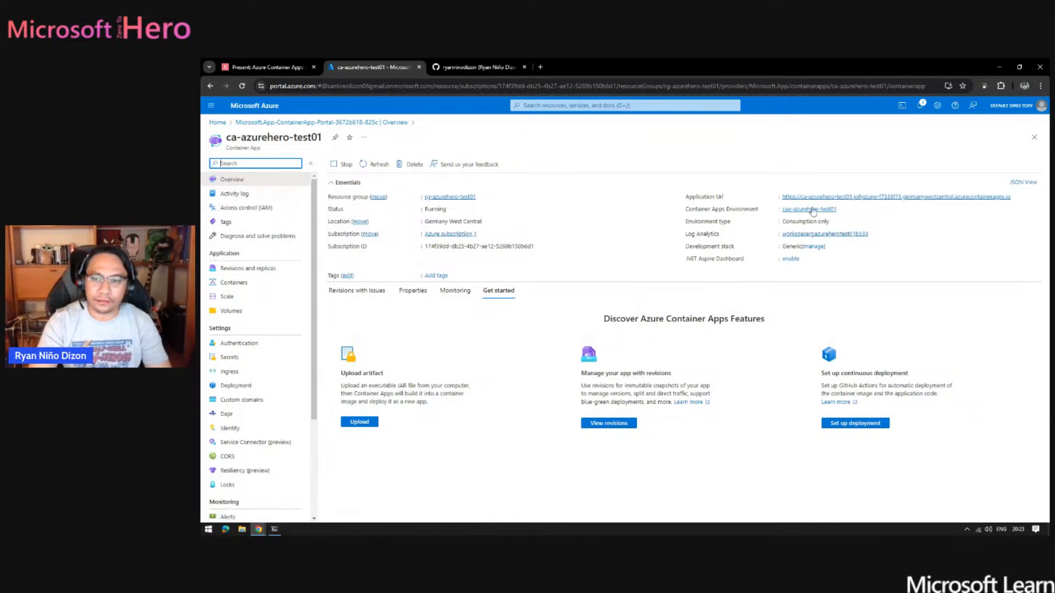
click(906, 198)
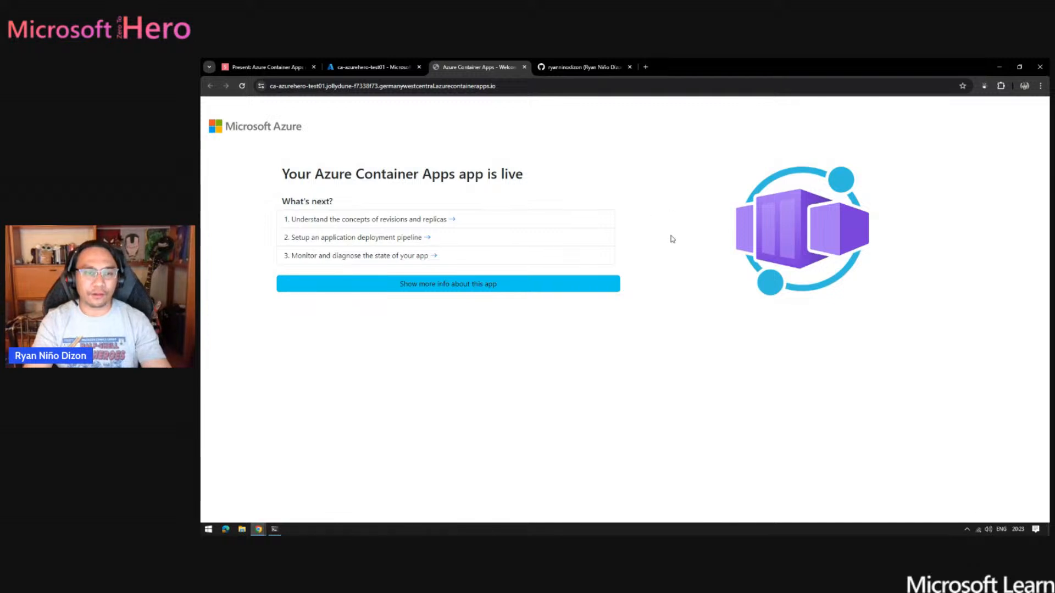
click(366, 65)
click(476, 65)
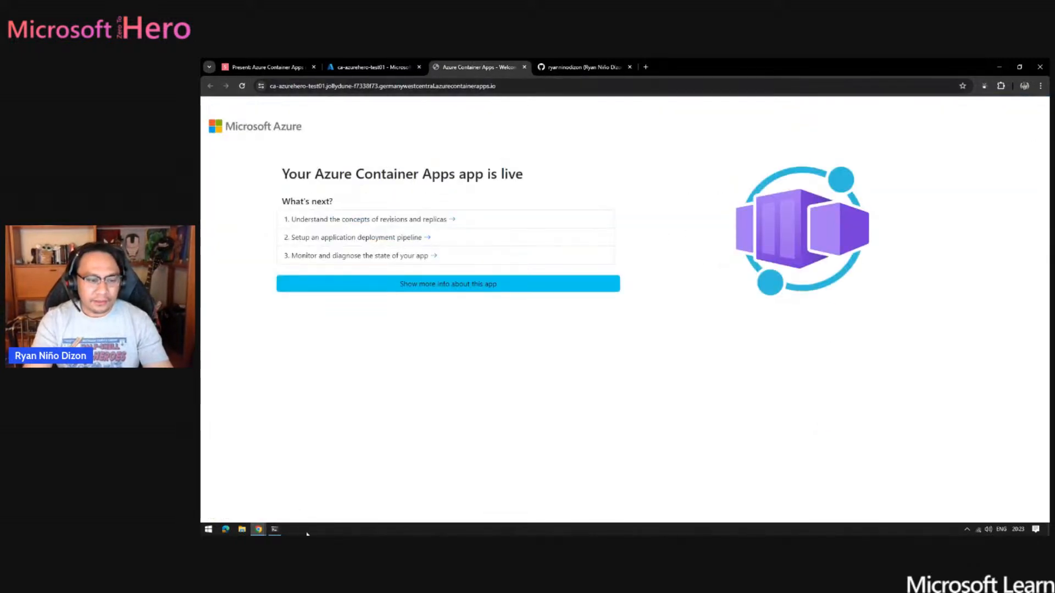
- Switch back to Windows PowerShell and change into the SimpleApp project directory
click(274, 530)
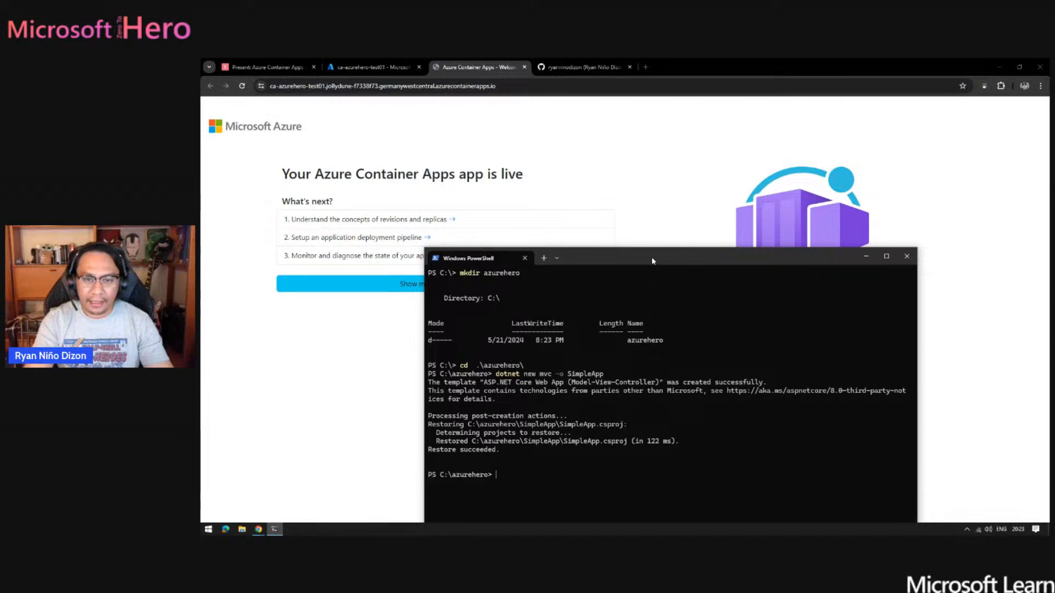
drag(653, 261, 711, 192)
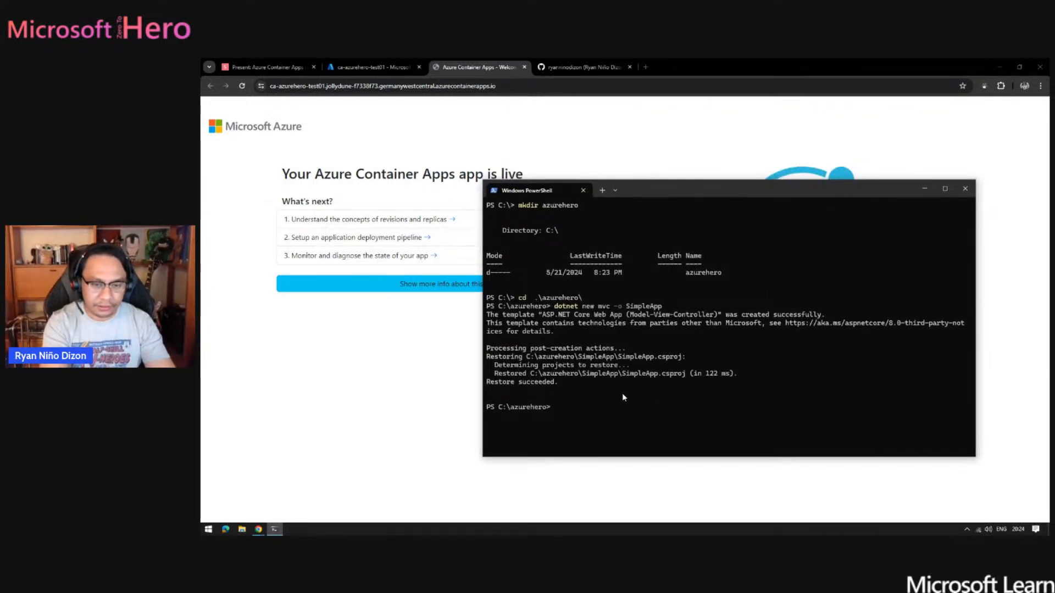
text(cd .\SimpleApp\)
key(Return)
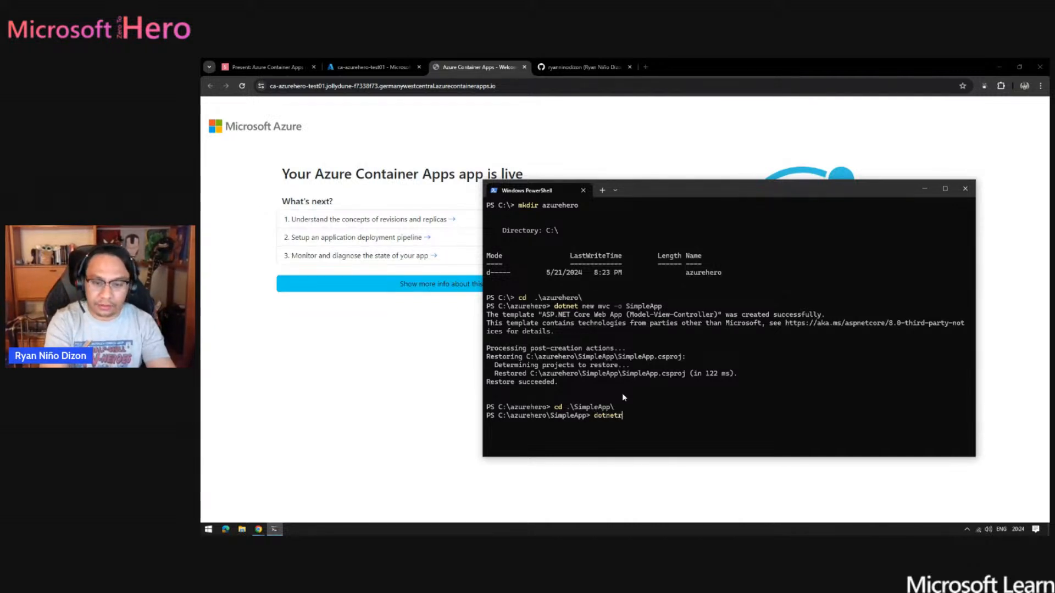
- Build and start the SimpleApp project locally with dotnet run
text(dotnet )
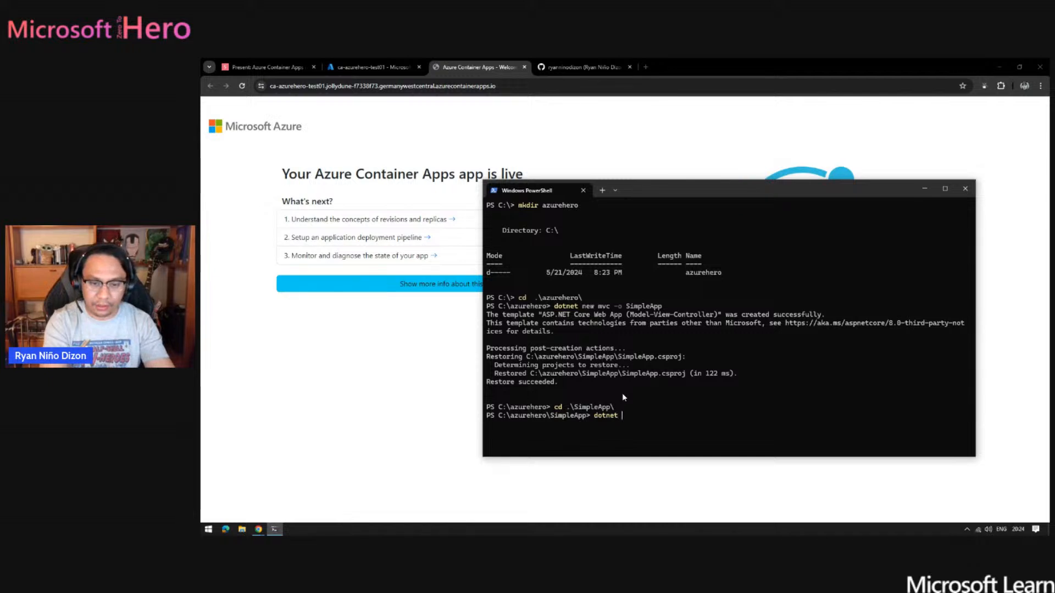
text(run)
key(Return)
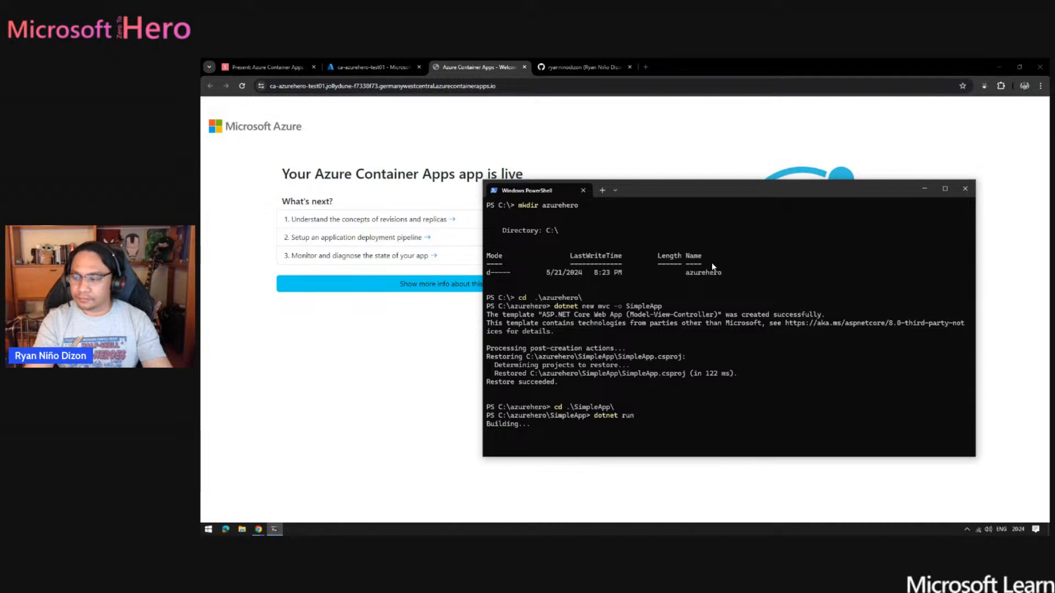
ctrl+scroll(702, 343, up, 1)
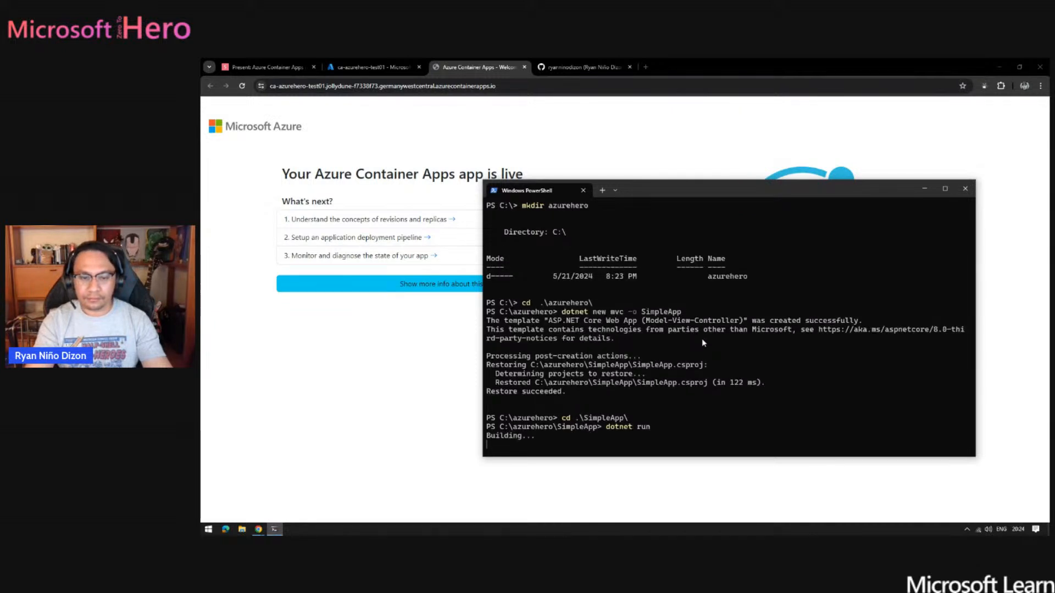
ctrl+scroll(701, 338, up, 1)
drag(723, 193, 674, 157)
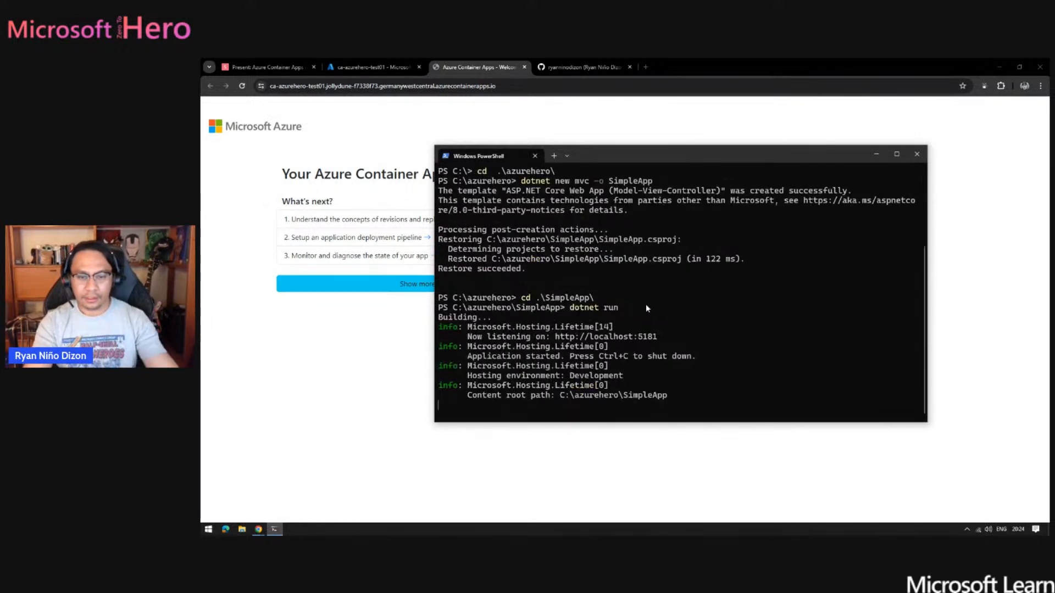
- Open the SimpleApp localhost address in the browser and view its Privacy and Home pages
ctrl+click(651, 337)
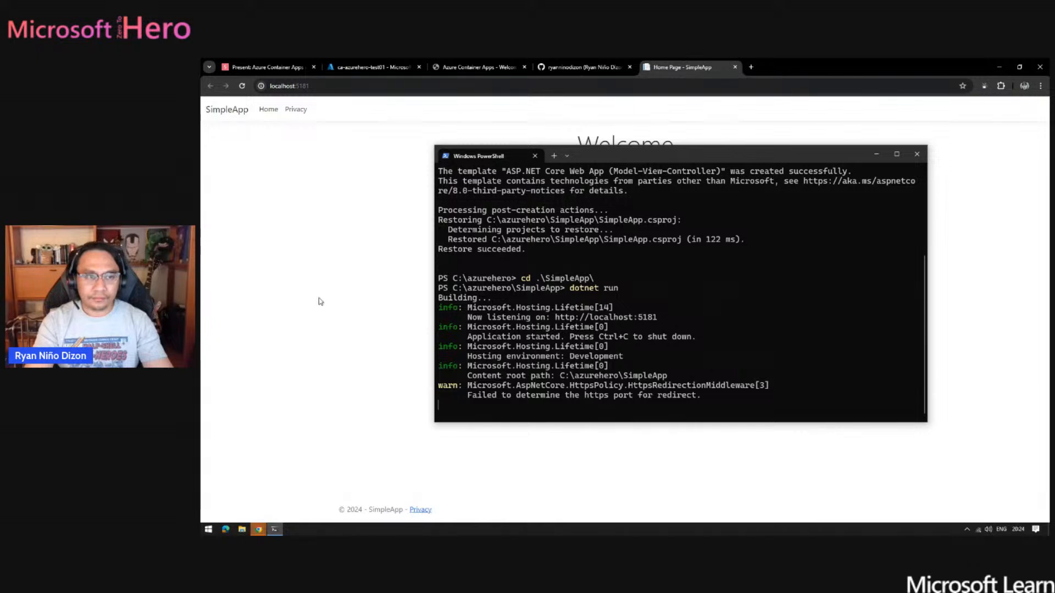
click(318, 299)
click(295, 117)
click(275, 112)
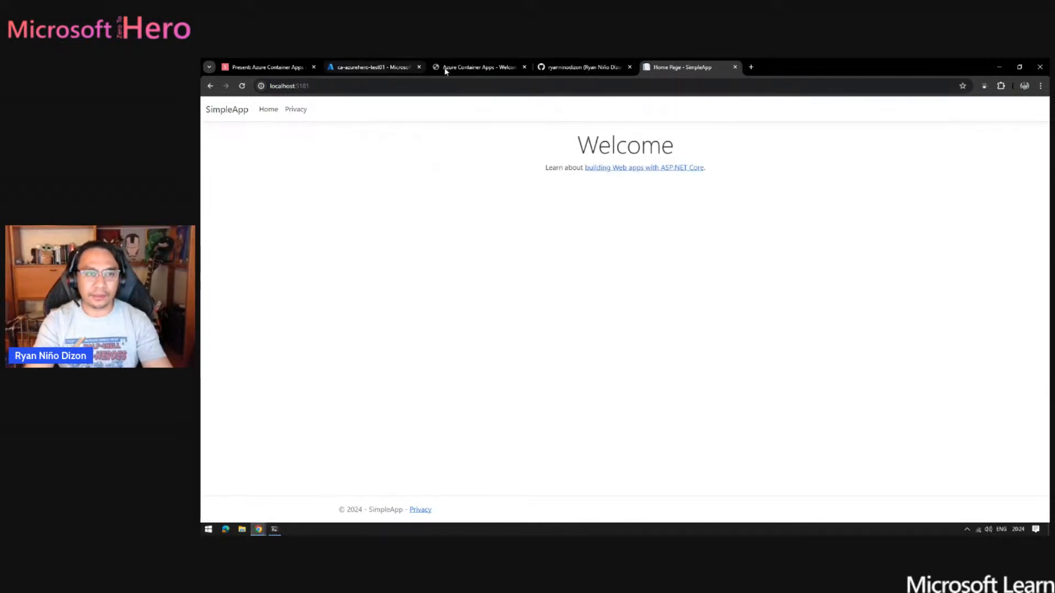
- Return to Windows PowerShell and stop the running SimpleApp application
click(275, 529)
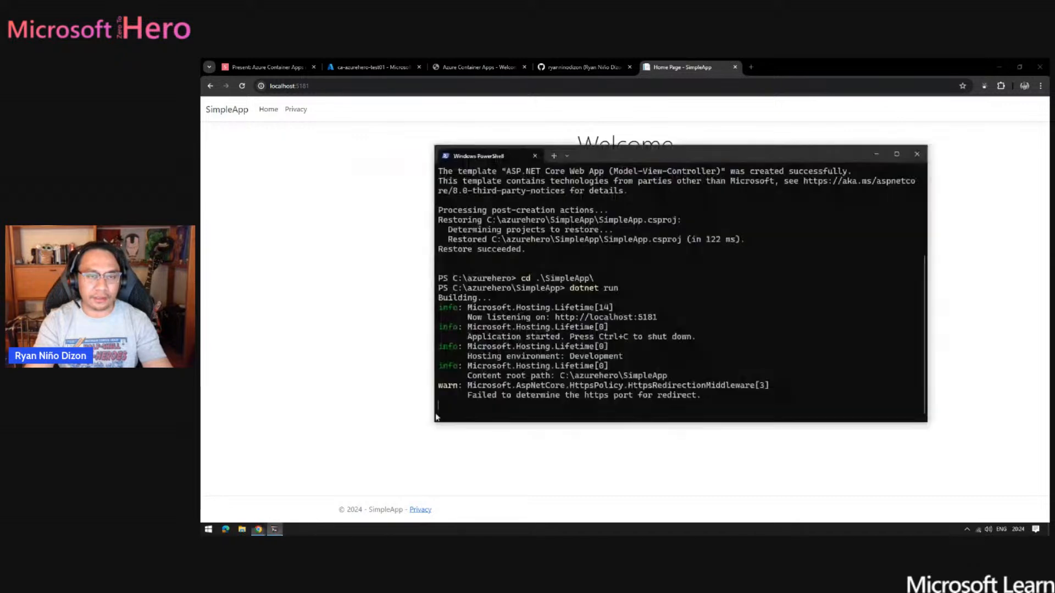
click(460, 65)
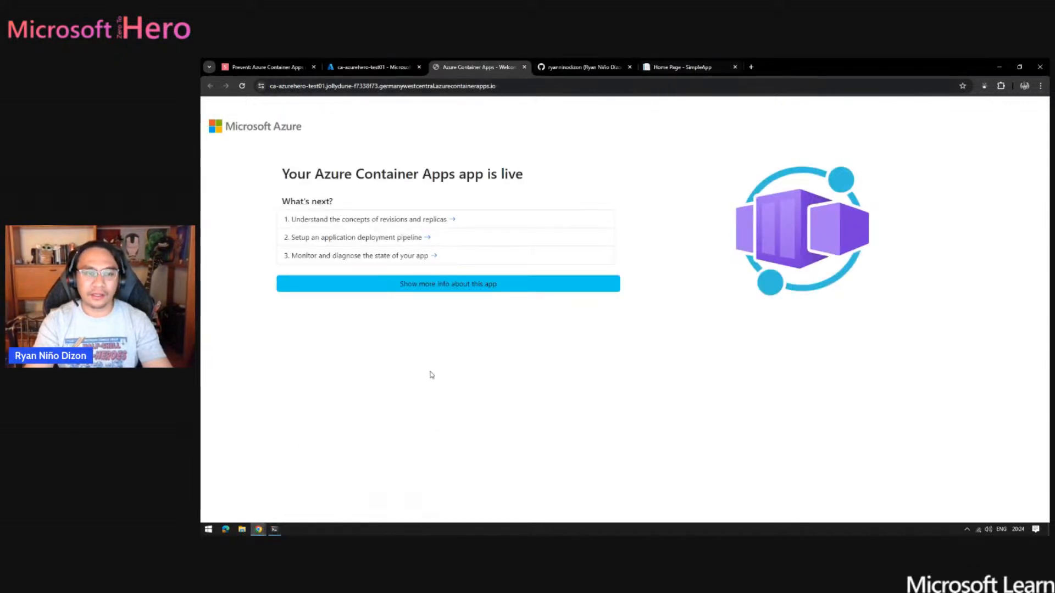
click(275, 530)
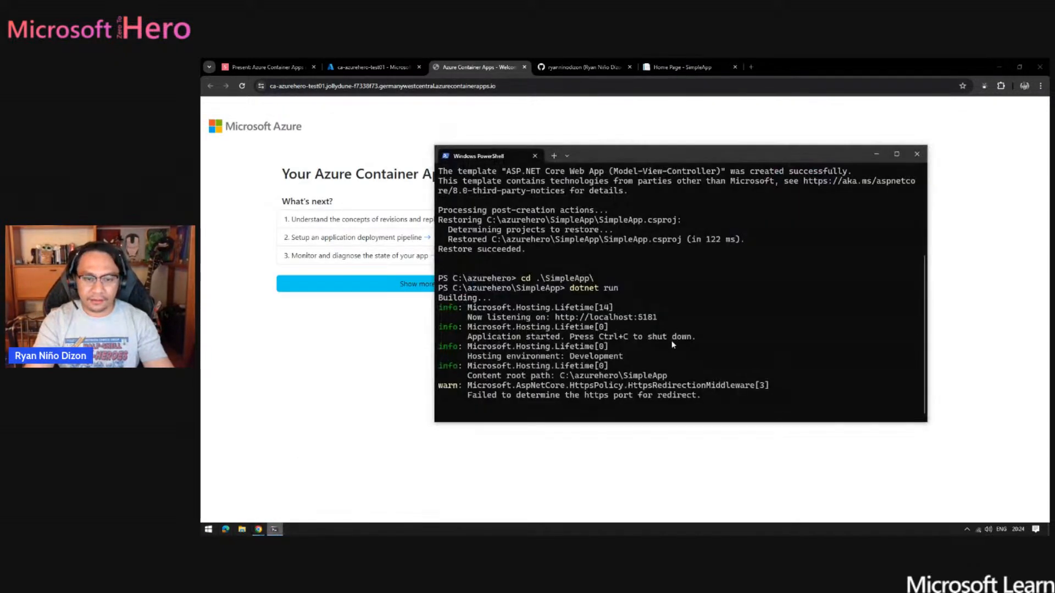
right_click(275, 529)
click(544, 410)
key(ctrl+c)
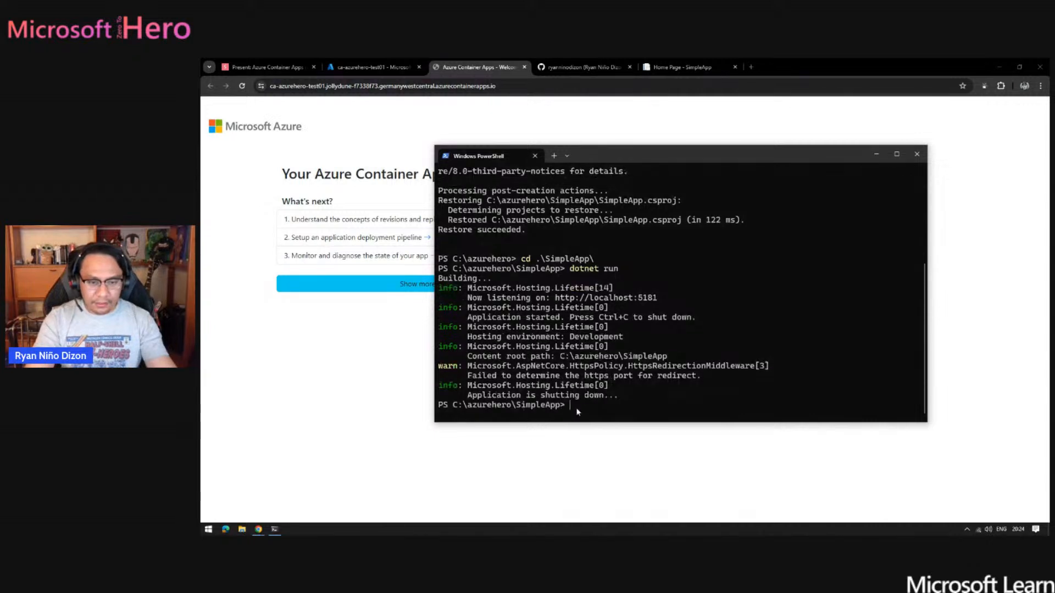
text(az)
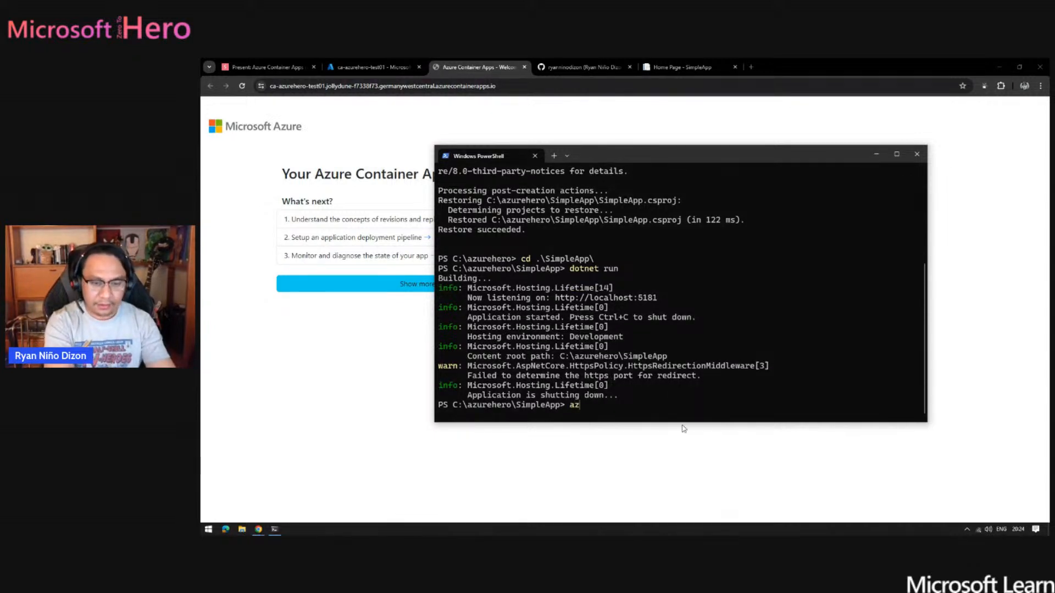
text( co)
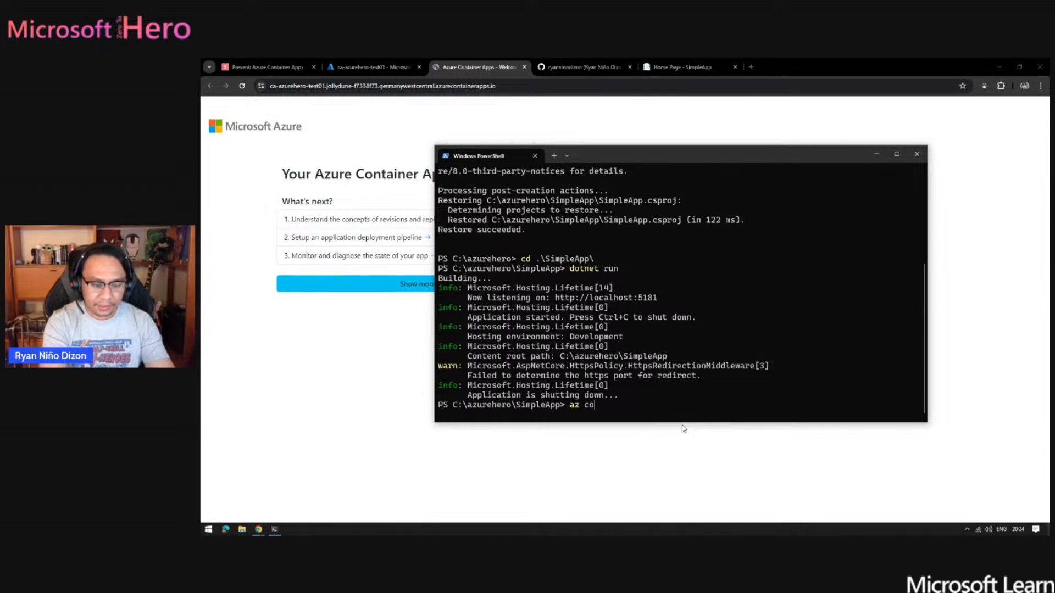
text(pnt)
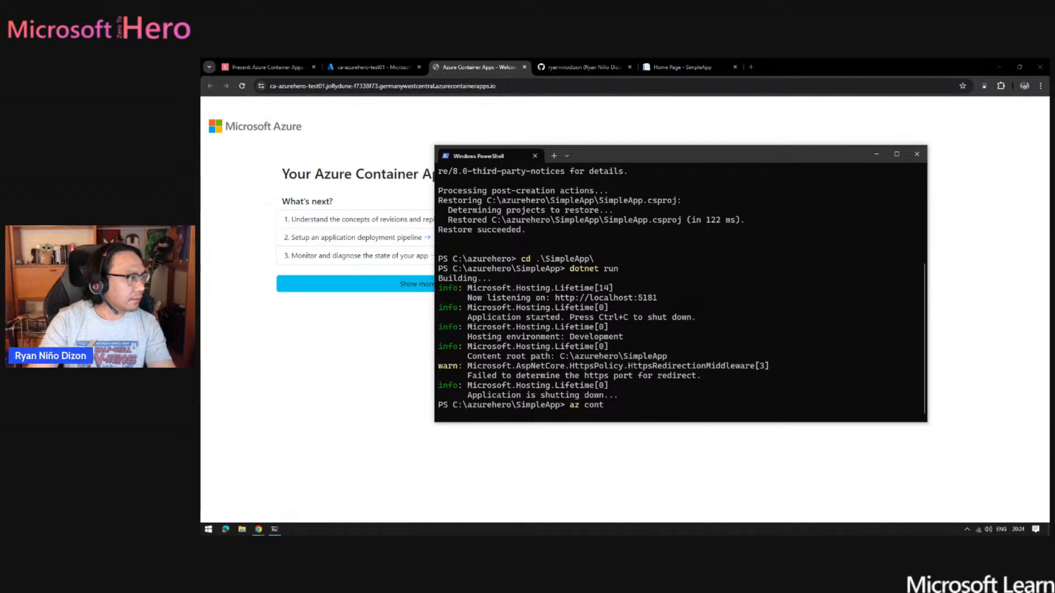
click(622, 405)
key(Escape)
- Paste the az containerapp up command with location germanywestcentral, external ingress and target port 8080, and set its name to ca-azurehero-test02
key(ctrl+v)
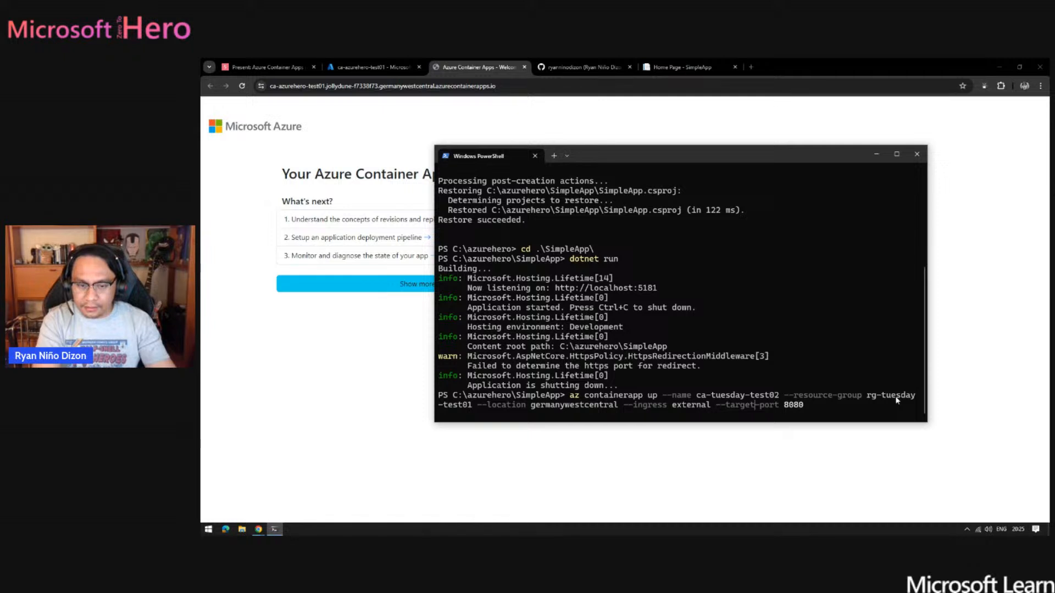
key(Left)
key(Left)
key(Left)
key(Left)
key(Left)
key(Left)
key(Left)
key(Left)
key(Left)
key(Left)
key(Left)
key(Left)
key(Left)
key(Left)
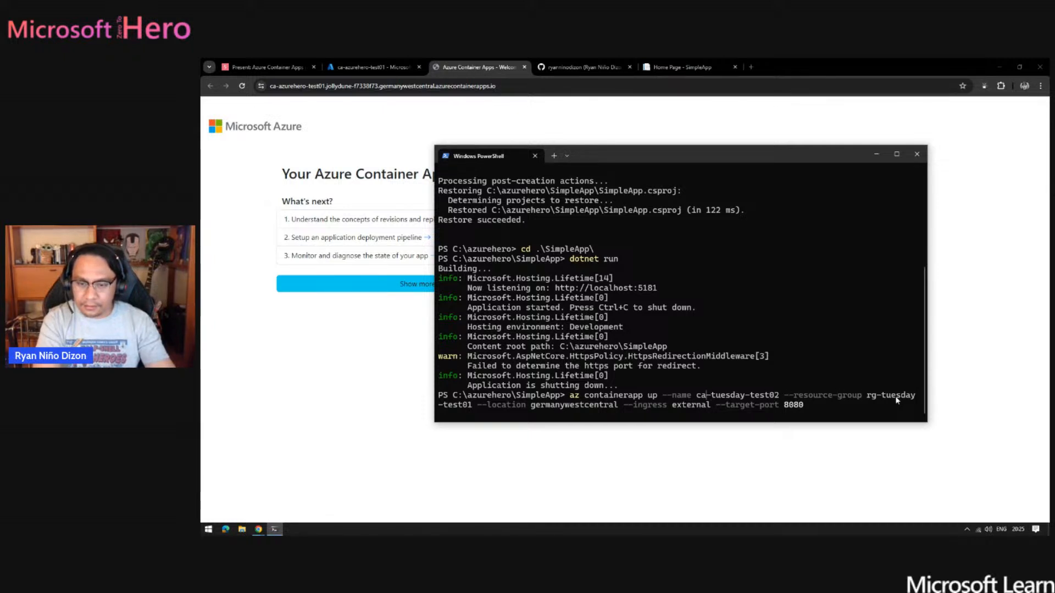
key(Right)
key(shift+Right)
key(shift+Right)
key(shift+Right)
key(shift+Right)
key(shift+Right)
key(shift+Right)
key(shift+Right)
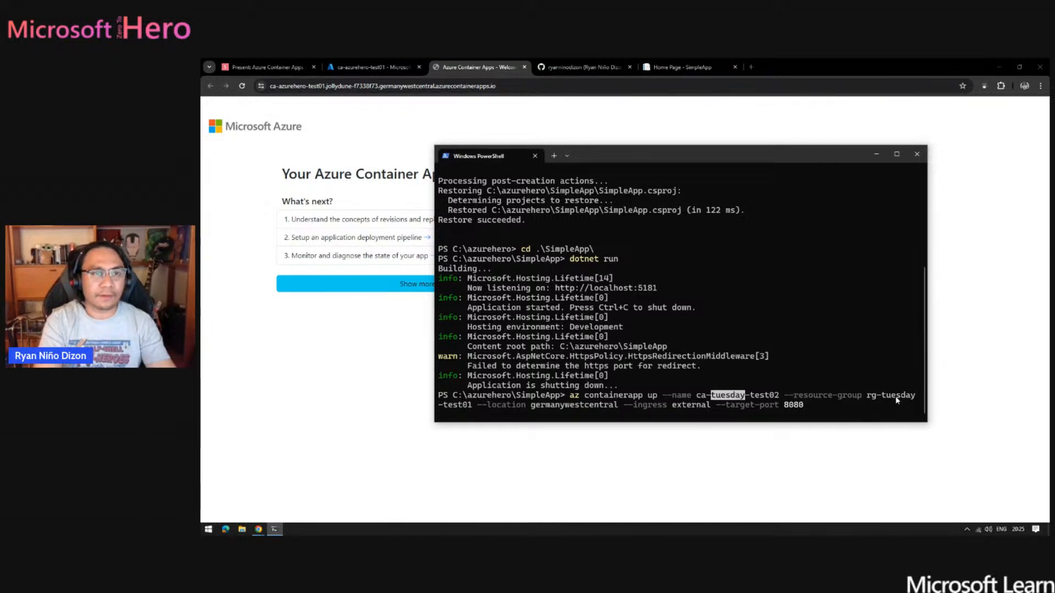
text(azurehe)
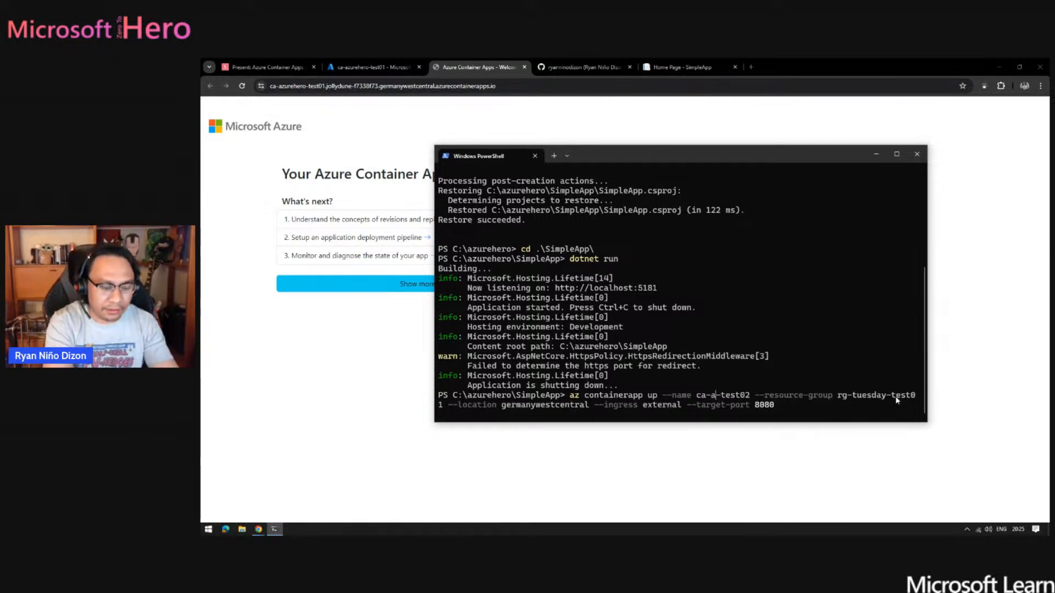
text(r)
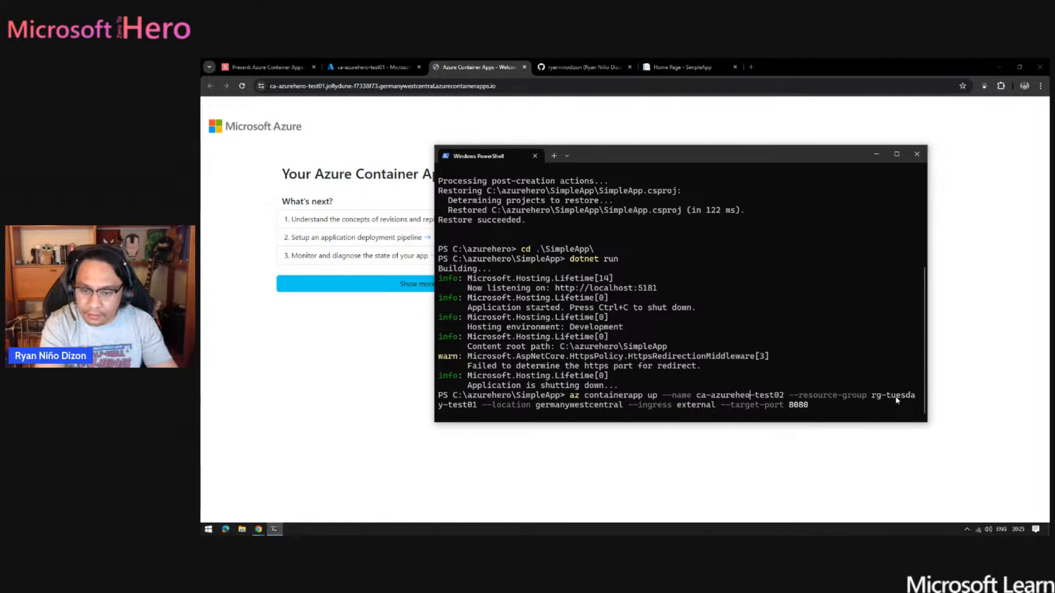
text(o)
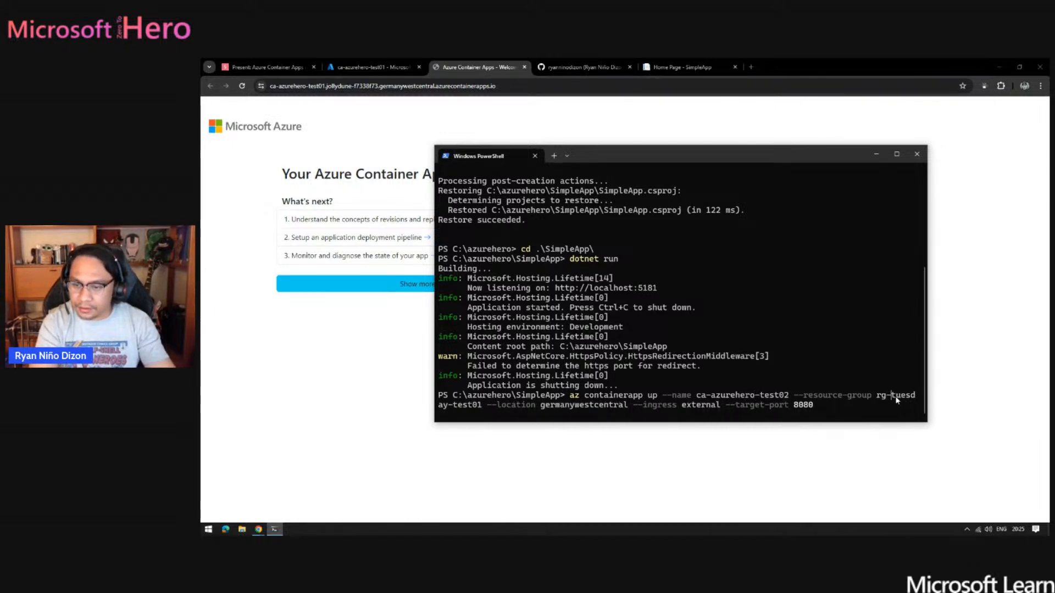
- Change the resource group in the command to rg-azurehero-test01
drag(891, 398, 896, 400)
key(shift+Right)
key(shift+Right)
key(shift+Right)
key(shift+Right)
key(shift+Right)
key(shift+Right)
key(shift+Left)
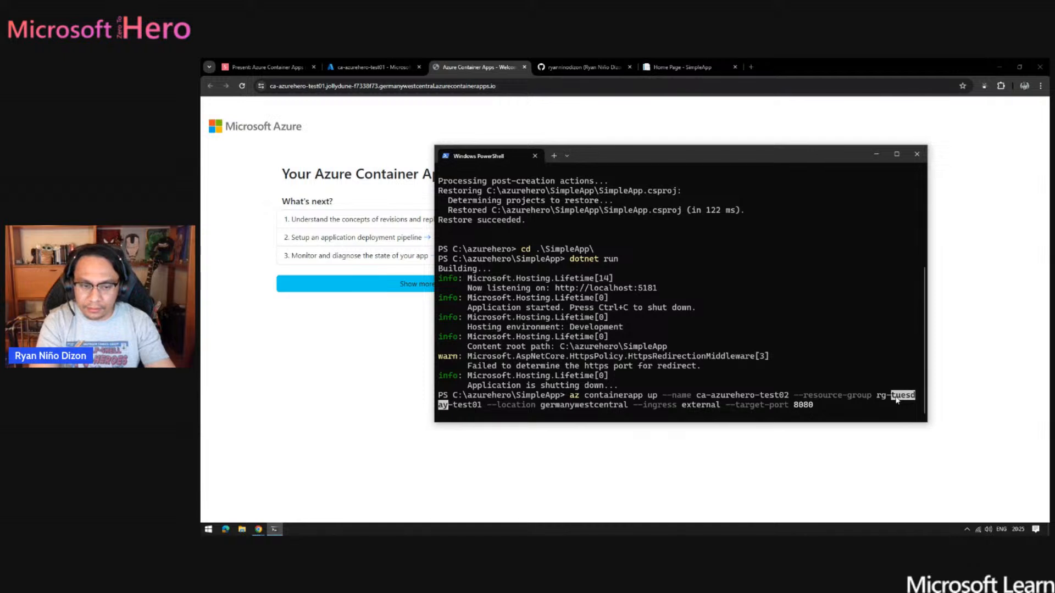
text(azurehero)
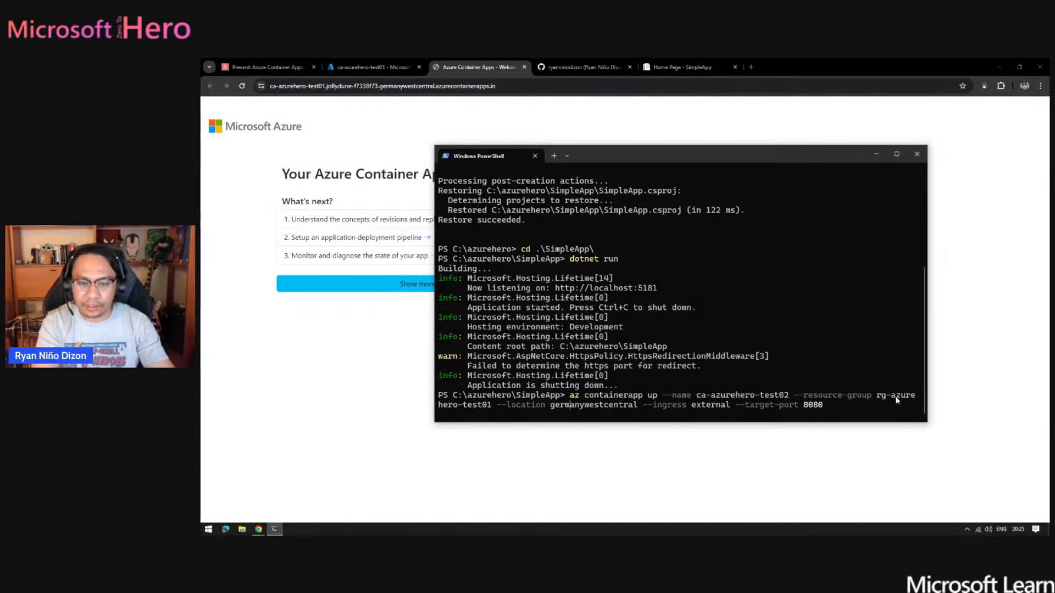
- Check the options of the edited az containerapp up command and try to deploy ca-azurehero-test02 with it
key(Left)
key(Left)
key(Left)
key(Left)
key(Left)
key(Left)
key(Left)
key(Left)
key(Left)
key(Left)
key(Left)
key(Left)
key(Left)
key(Left)
key(Left)
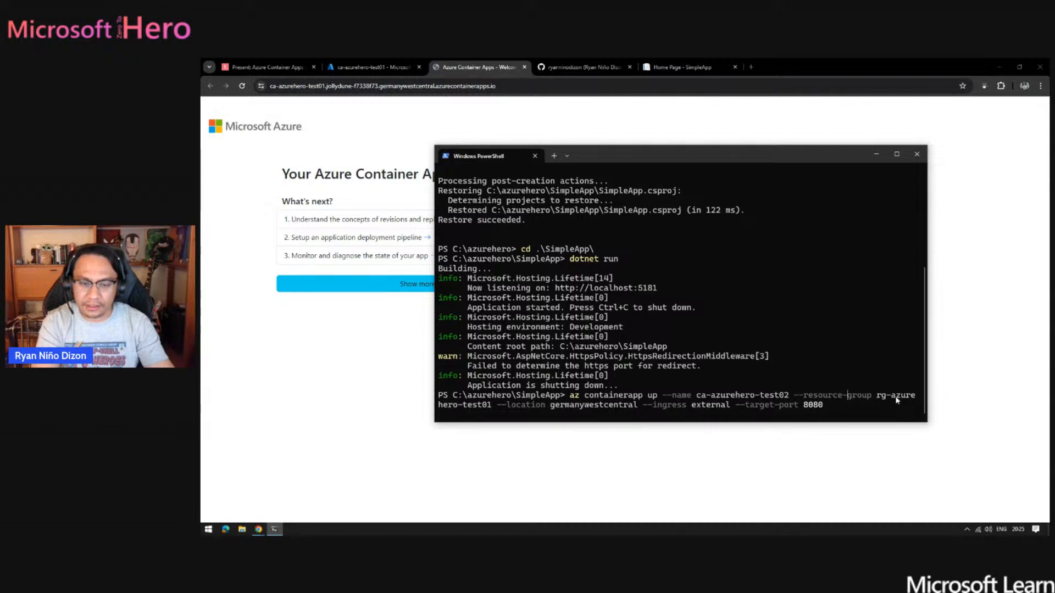
key(Left)
key(Left)
key(Left)
key(Left)
key(Left)
key(Left)
key(Left)
key(Left)
key(Left)
key(Left)
key(Left)
key(Left)
key(Left)
key(Left)
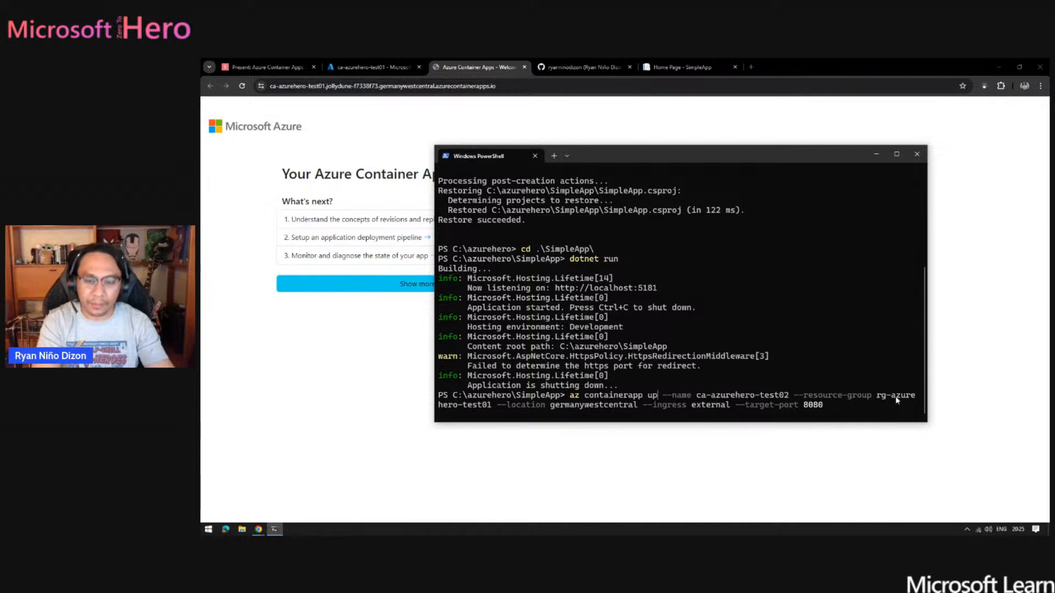
key(Right)
key(Right)
key(Right)
key(Right)
key(Right)
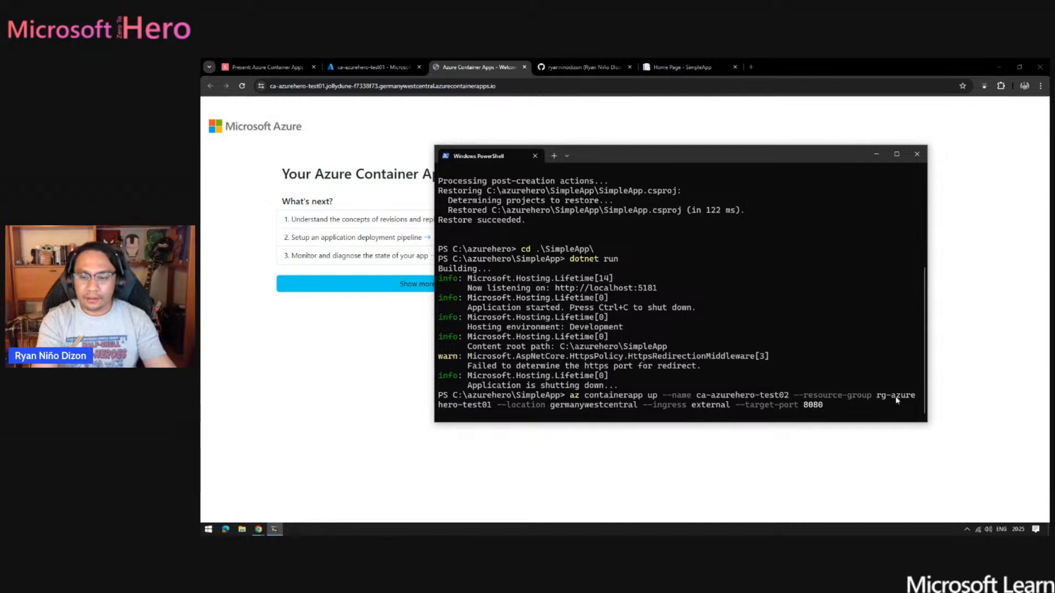
key(Return)
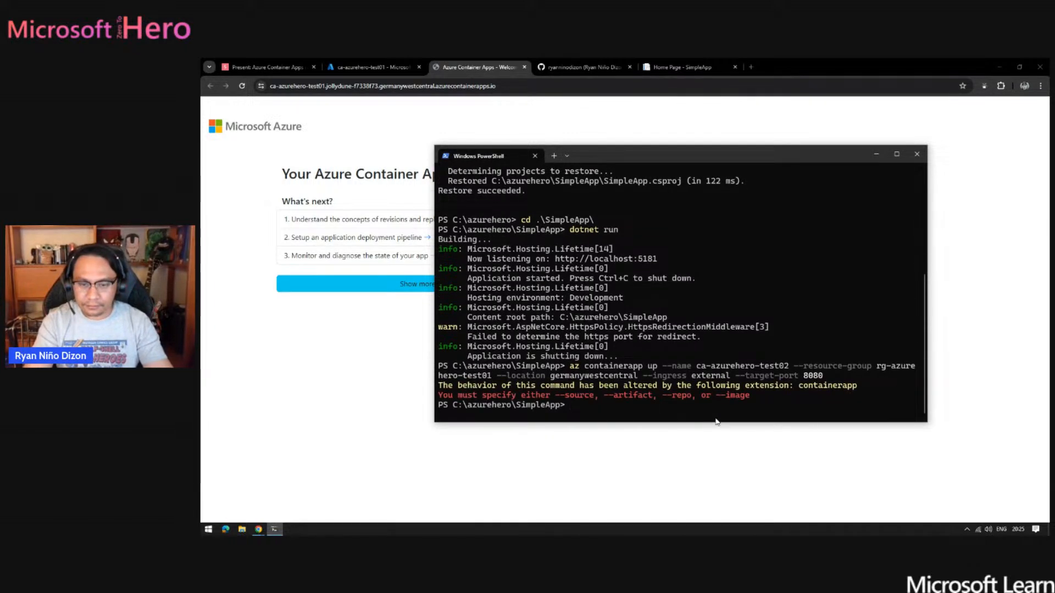
- Rerun the az containerapp up command with --source . added so it deploys from the current project directory
key(Up)
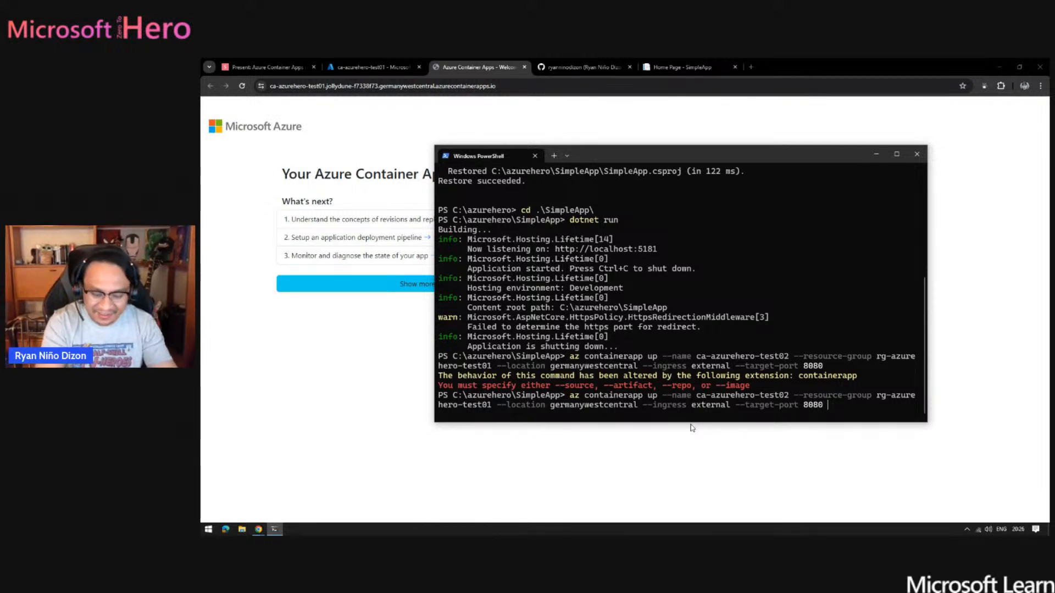
text(--source .)
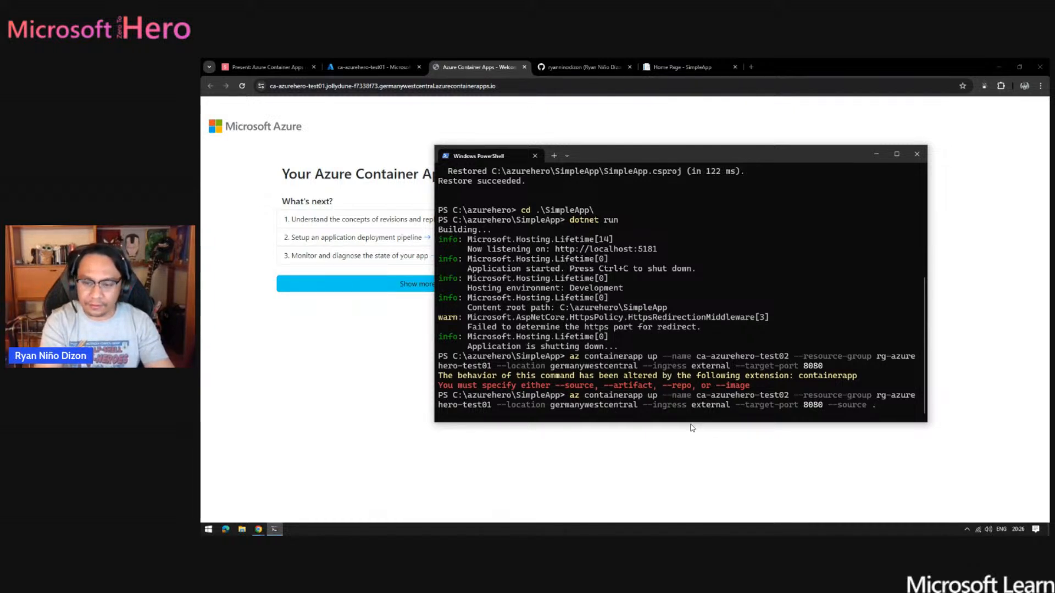
key(Return)
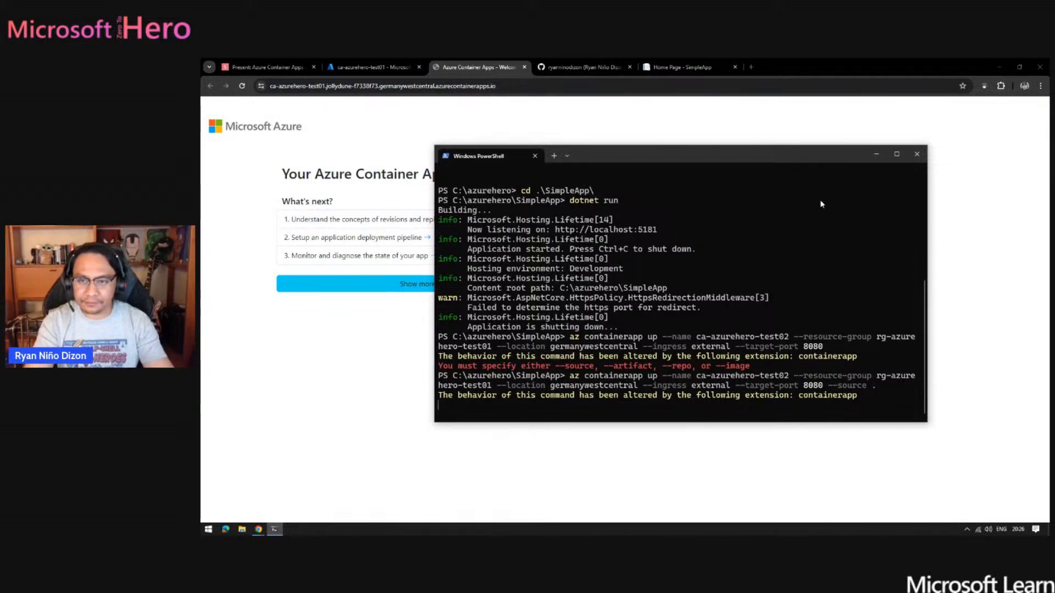
- Move and enlarge the PowerShell window to follow the deployment output
drag(775, 146, 699, 129)
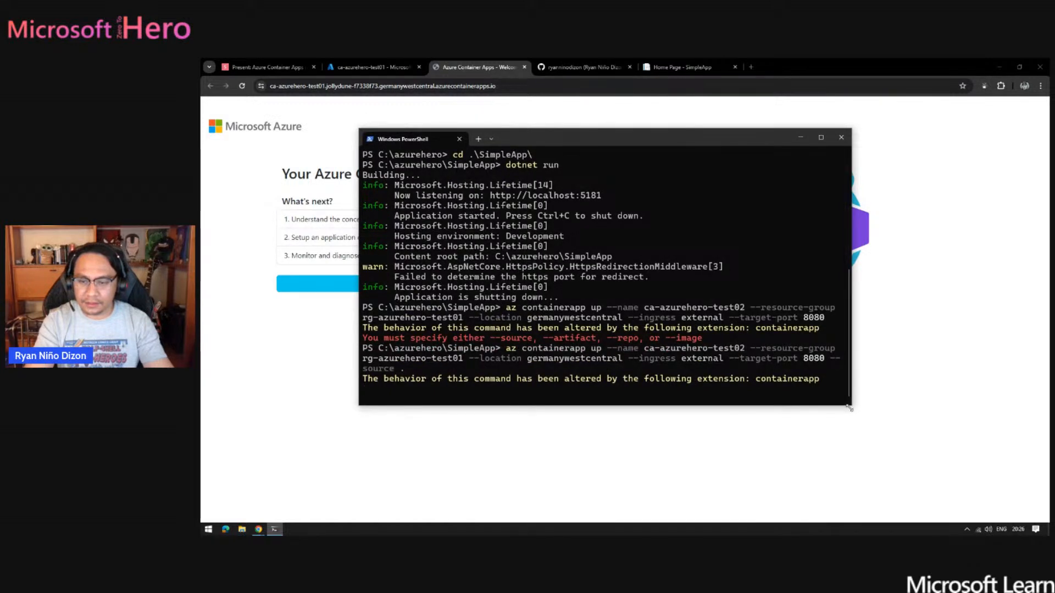
drag(853, 415, 927, 429)
scroll(870, 389, down, 2)
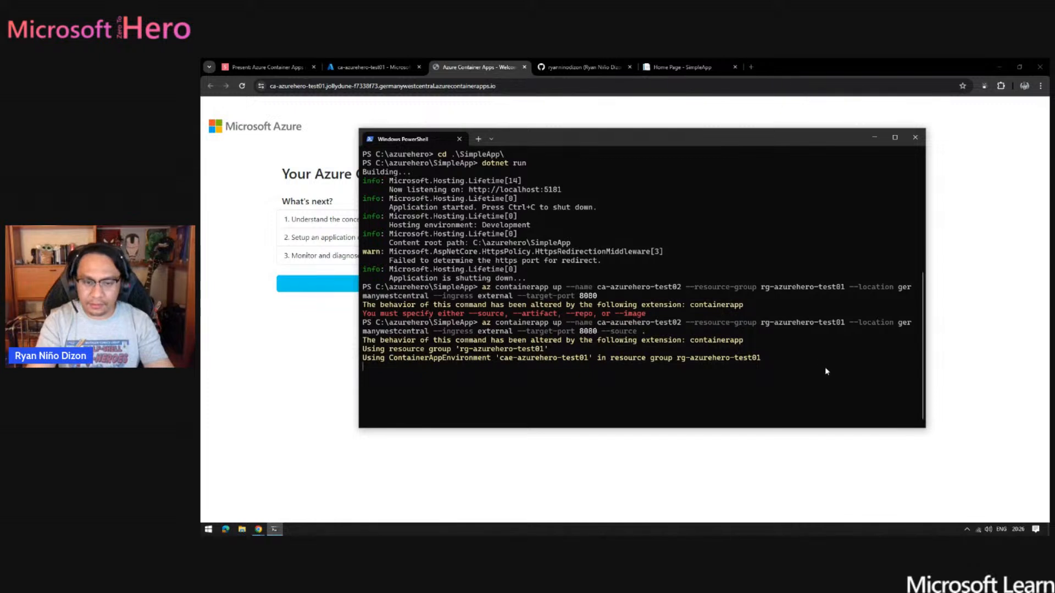
scroll(828, 368, up, 1)
scroll(846, 373, down, 1)
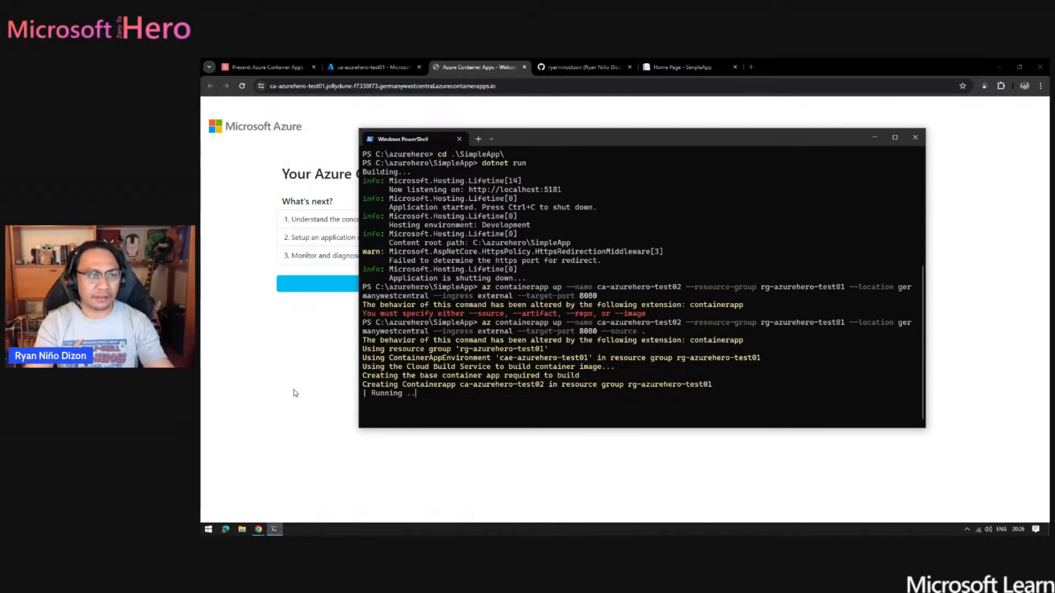
- Switch to the Azure portal and view the monitoring charts of ca-azurehero-test01
click(274, 361)
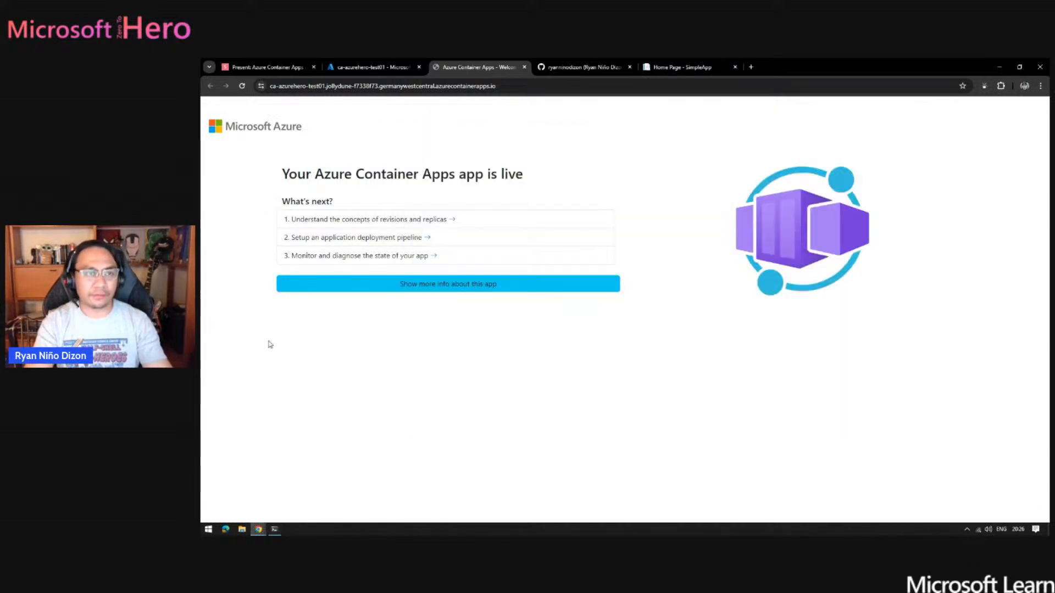
click(372, 67)
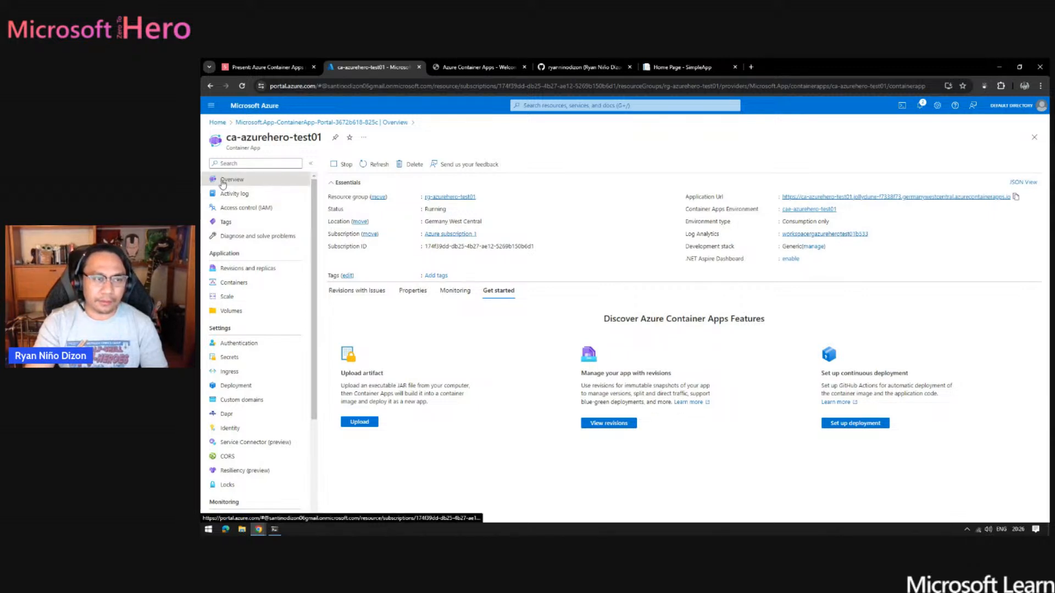
click(455, 292)
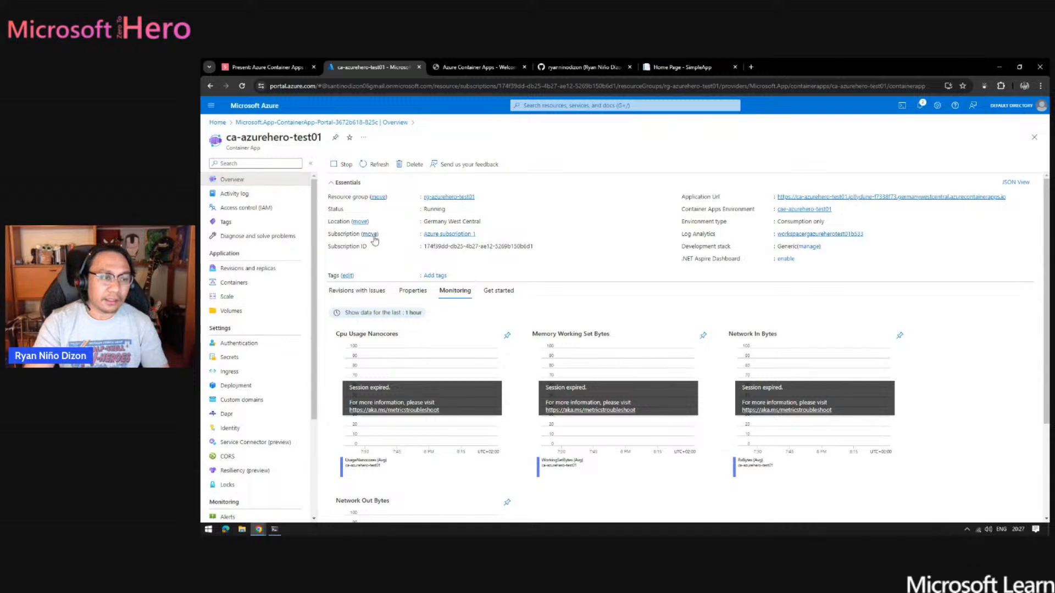
- Examine the revisions and replicas, scale rules and authentication settings of ca-azurehero-test01
click(265, 270)
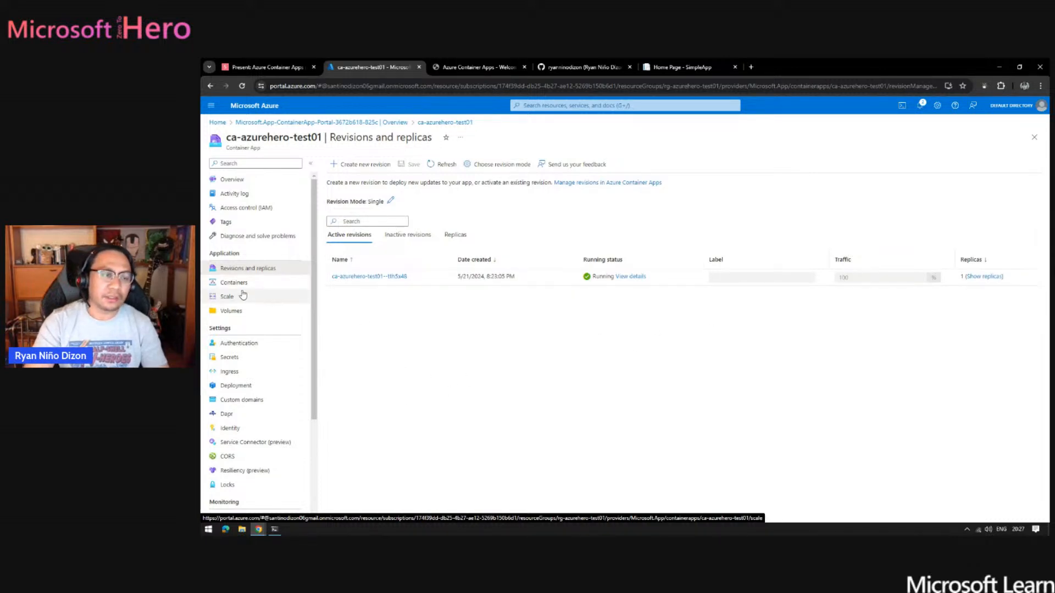
click(222, 300)
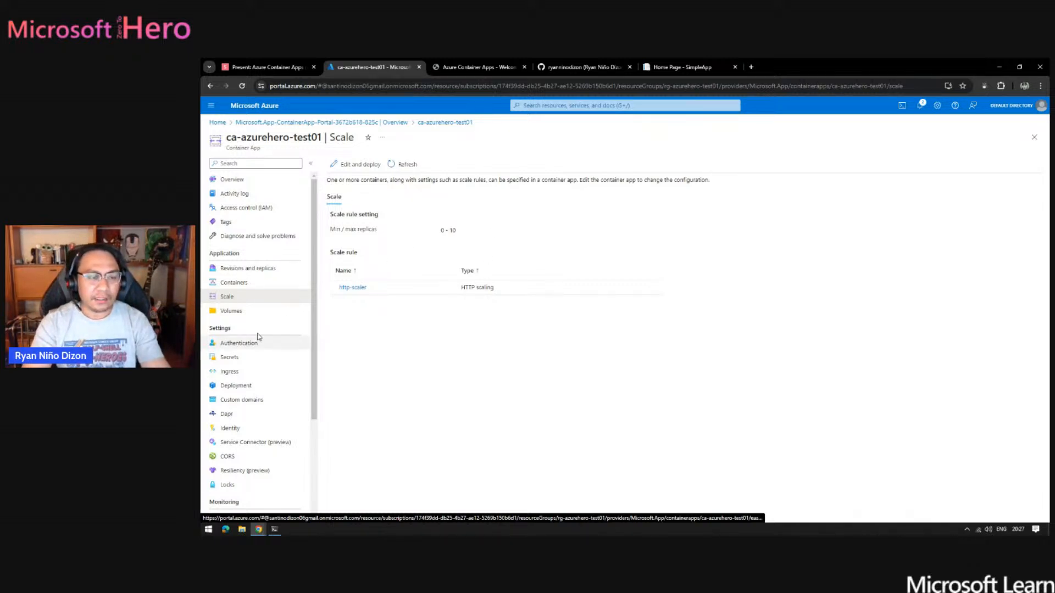
scroll(310, 311, down, 1)
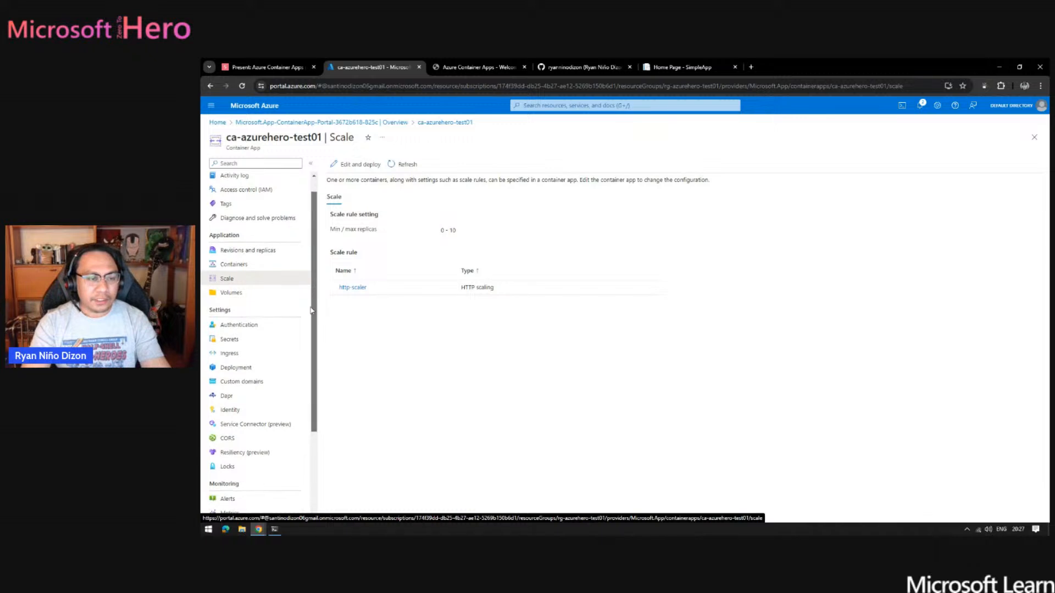
scroll(311, 311, down, 2)
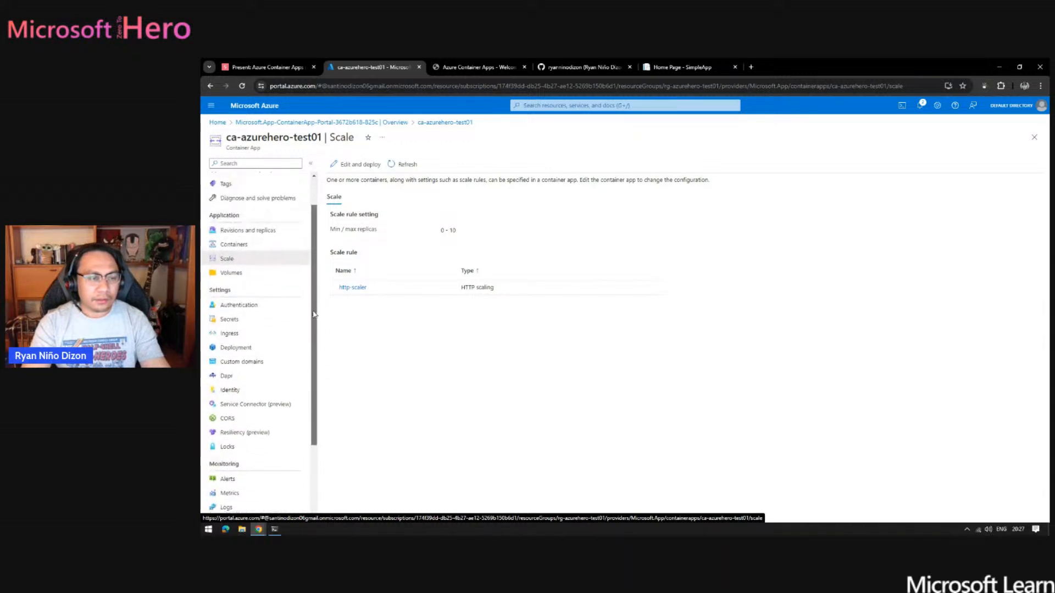
click(268, 311)
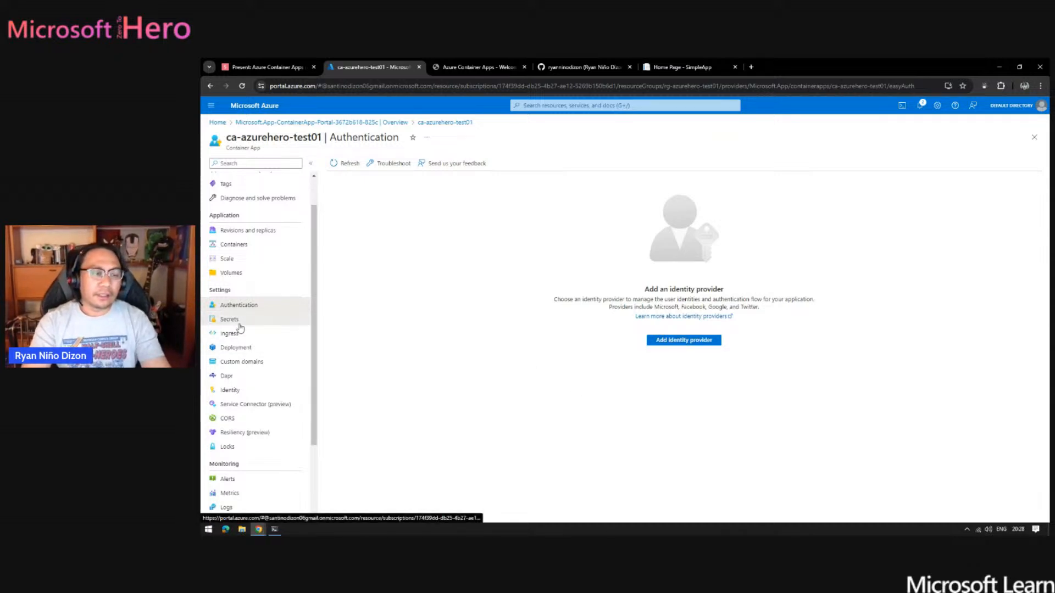
- Examine the secrets, ingress and continuous deployment settings of ca-azurehero-test01
click(233, 319)
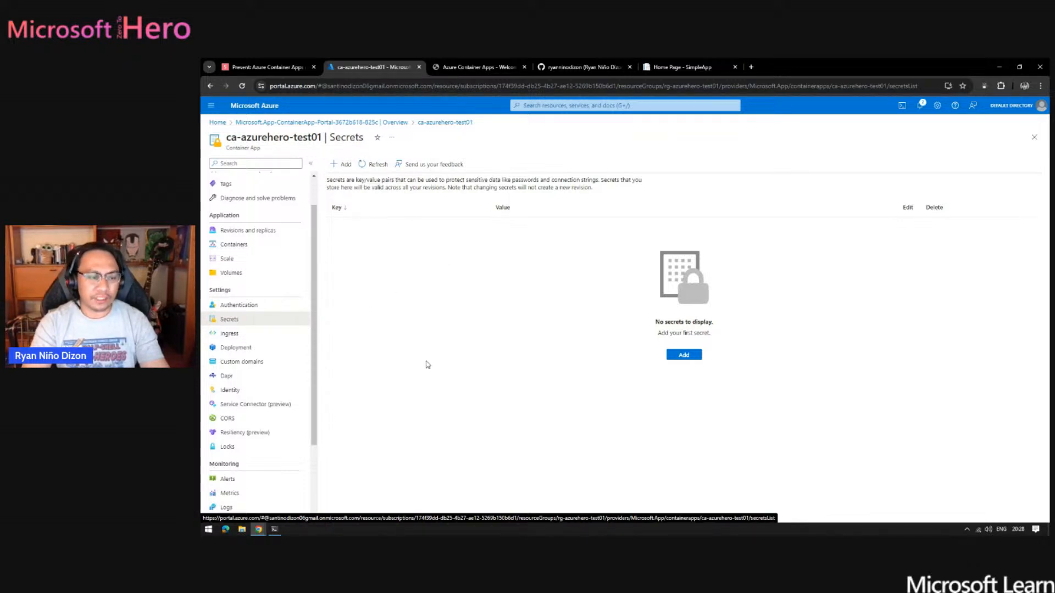
click(235, 335)
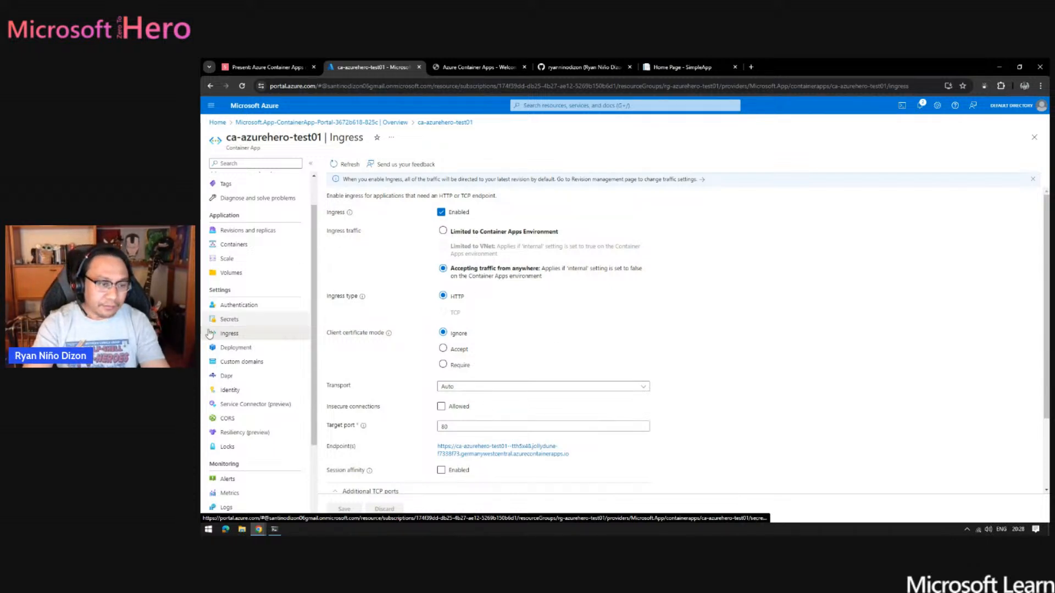
click(242, 355)
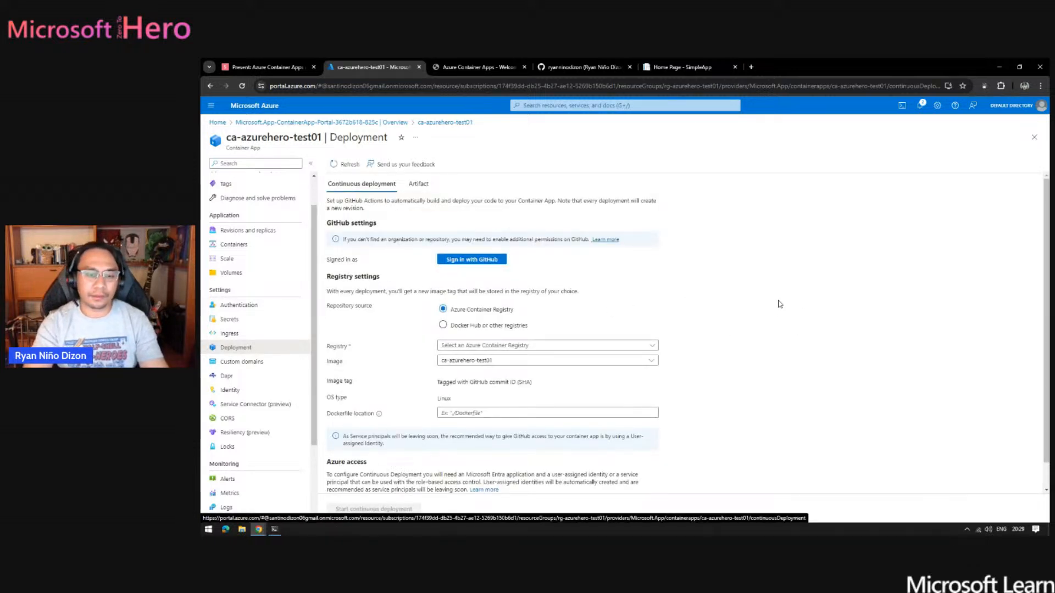
scroll(751, 283, down, 1)
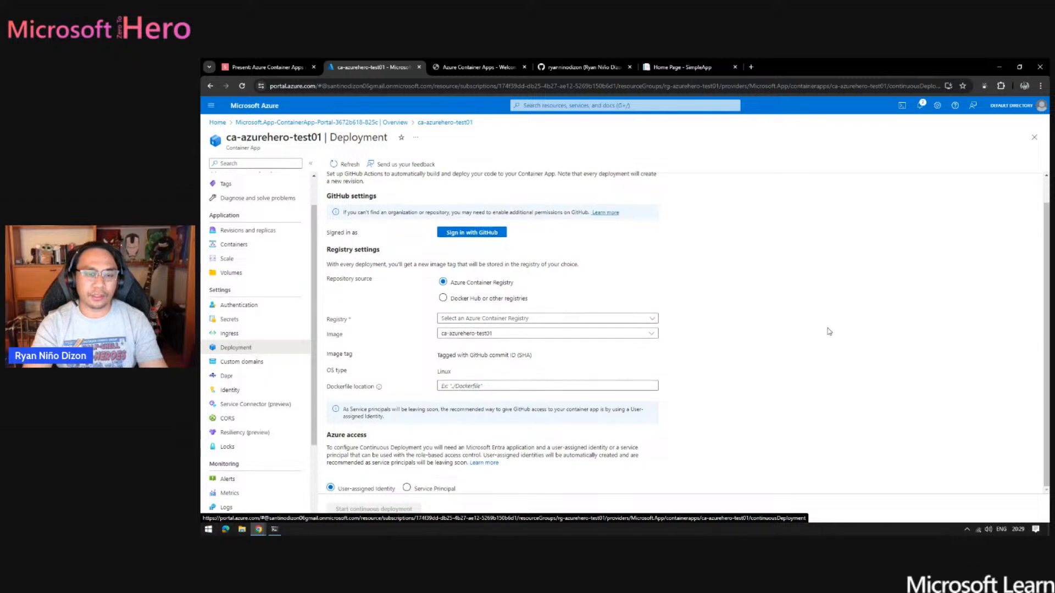
scroll(828, 331, down, 2)
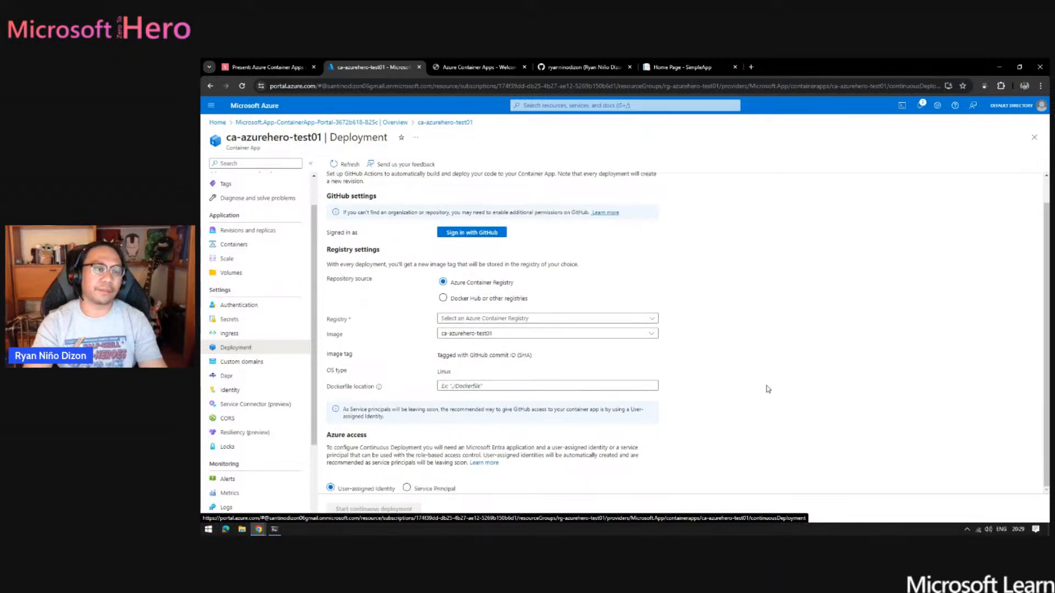
- View the custom domains, Dapr and managed identity settings of the container app
click(251, 362)
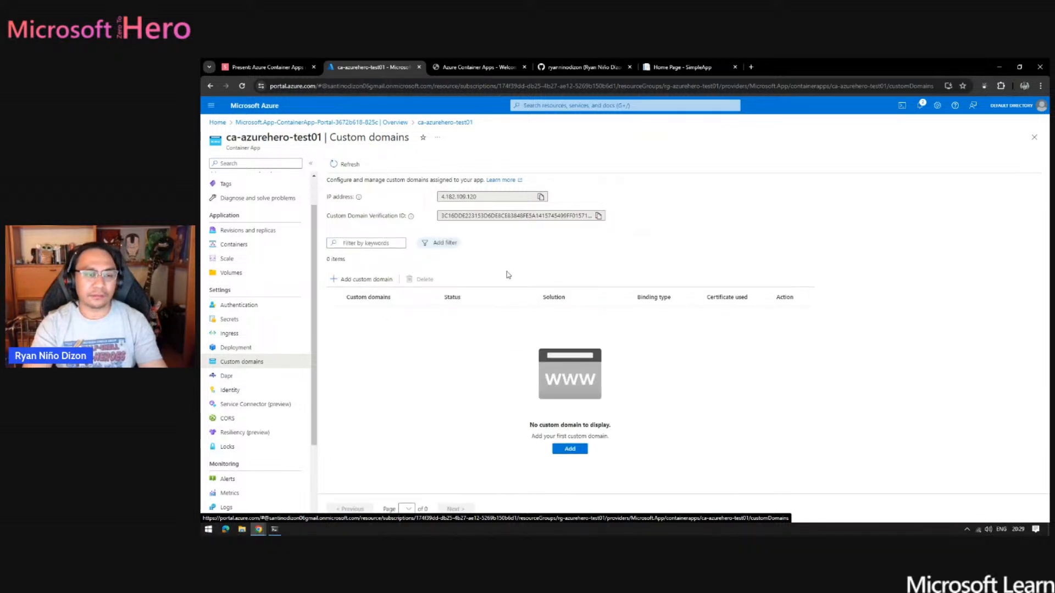
click(247, 383)
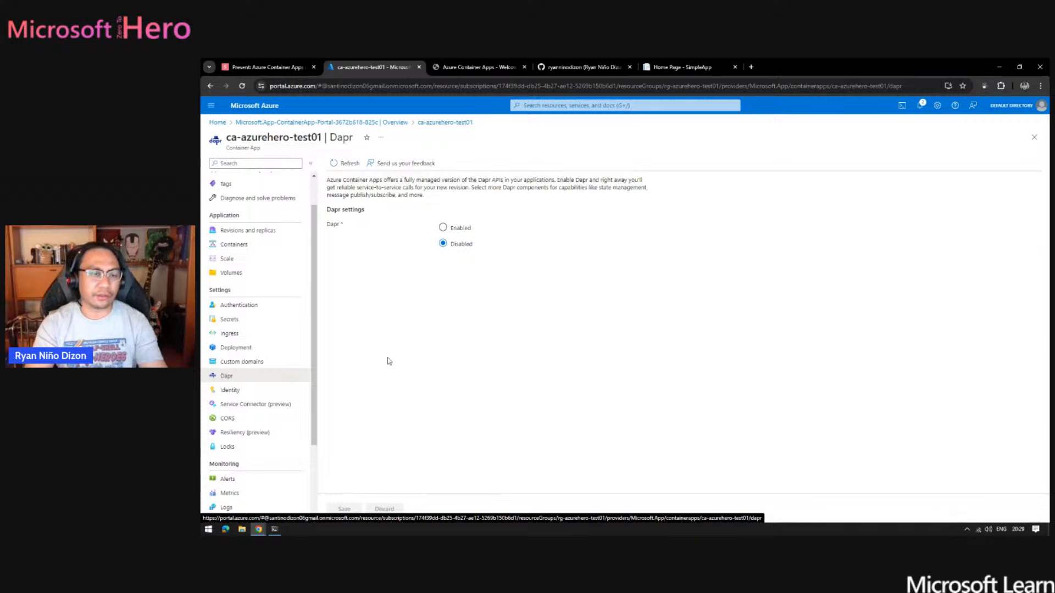
click(261, 393)
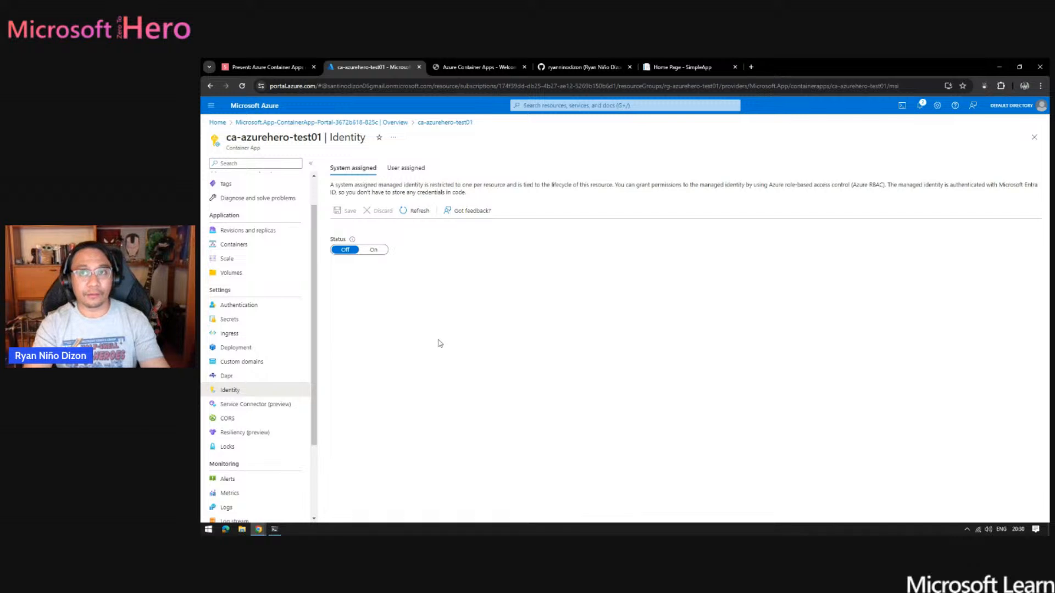
- Open a new Service Connector connection for the container app and look through the available service types
click(262, 407)
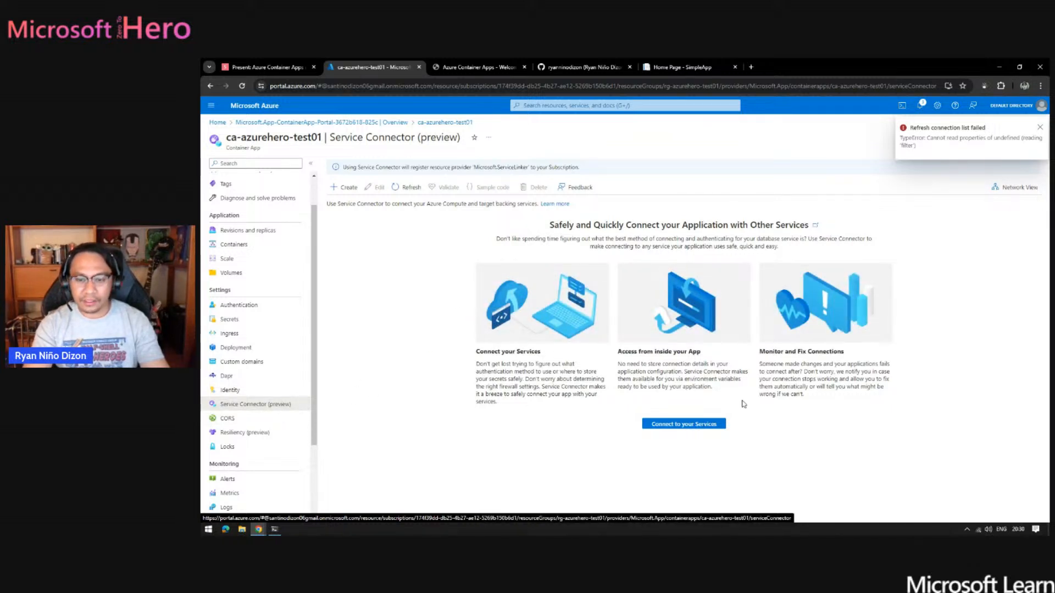
click(683, 425)
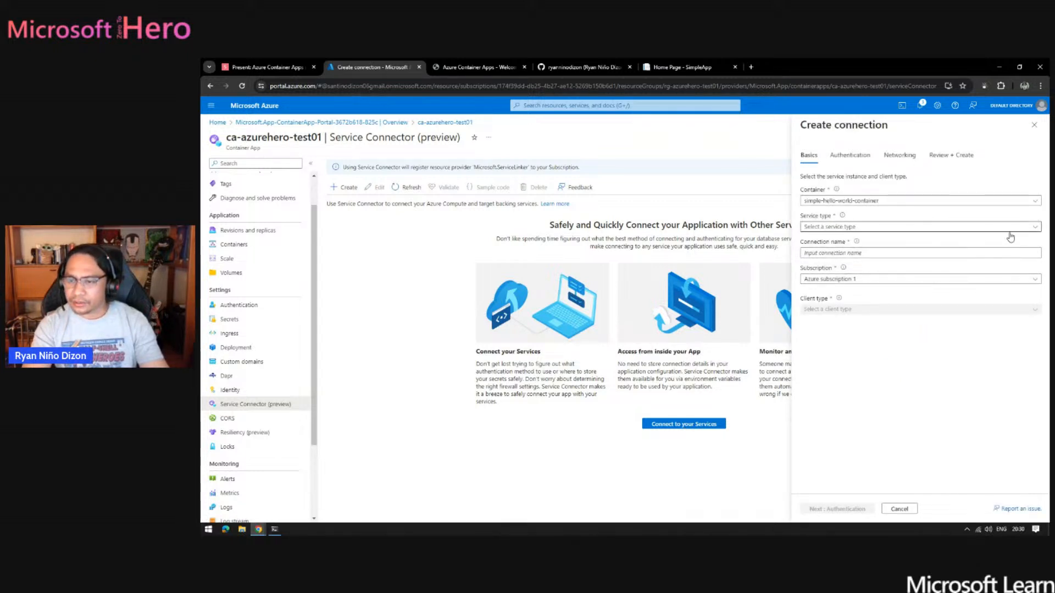
click(1033, 228)
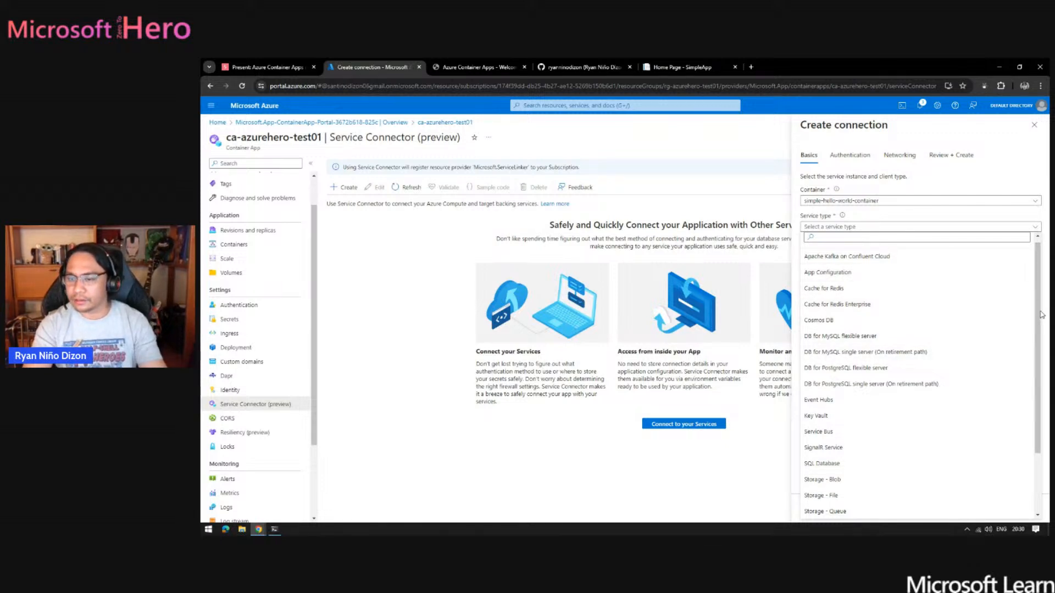
drag(1040, 314, 1036, 405)
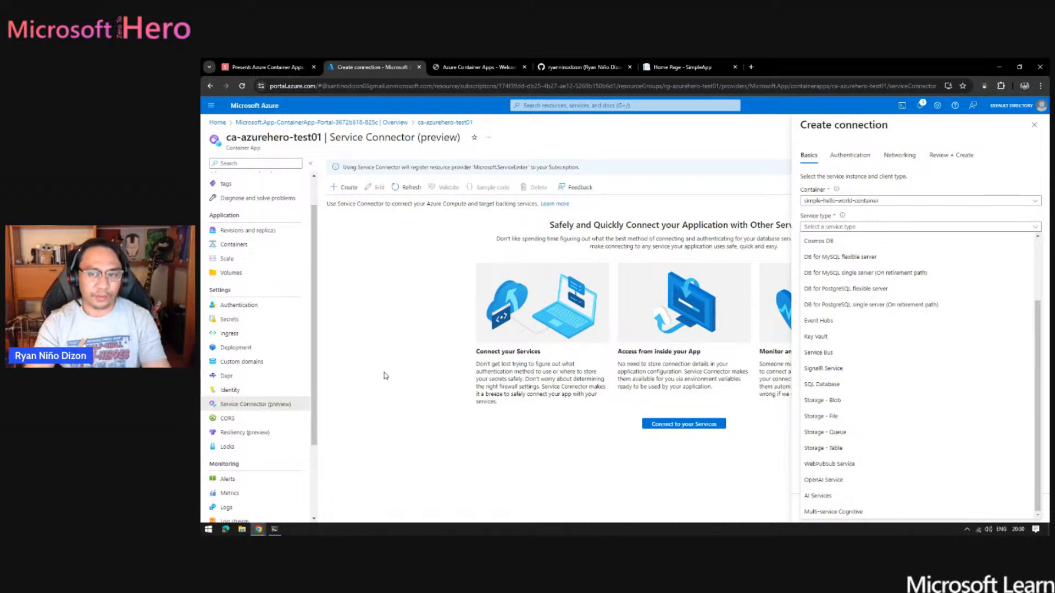
- View the resiliency policy options of ca-azurehero-test01 and look over its remaining monitoring and automation sections
click(269, 434)
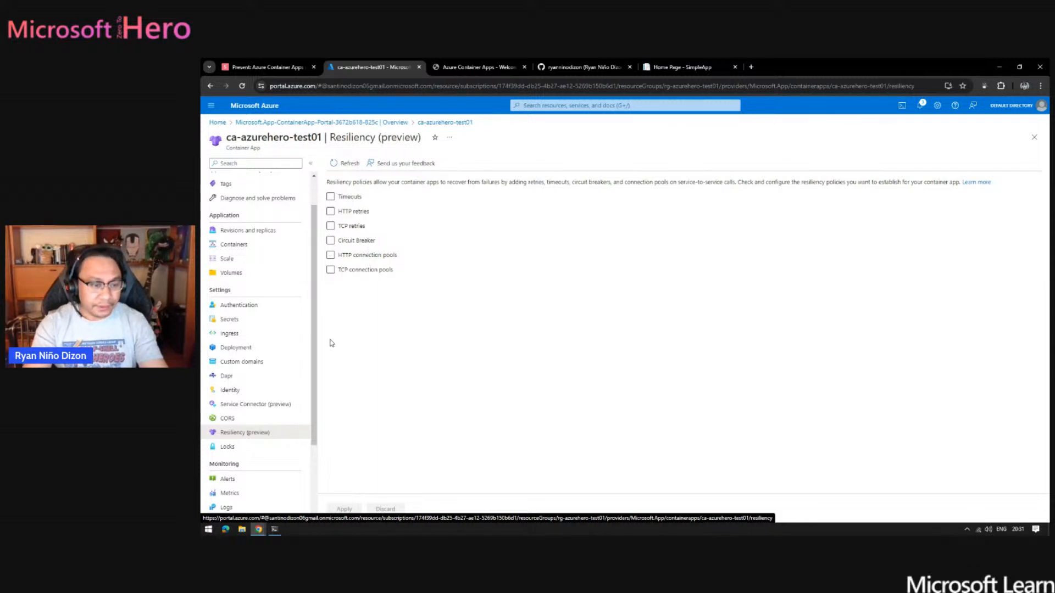
scroll(285, 385, down, 2)
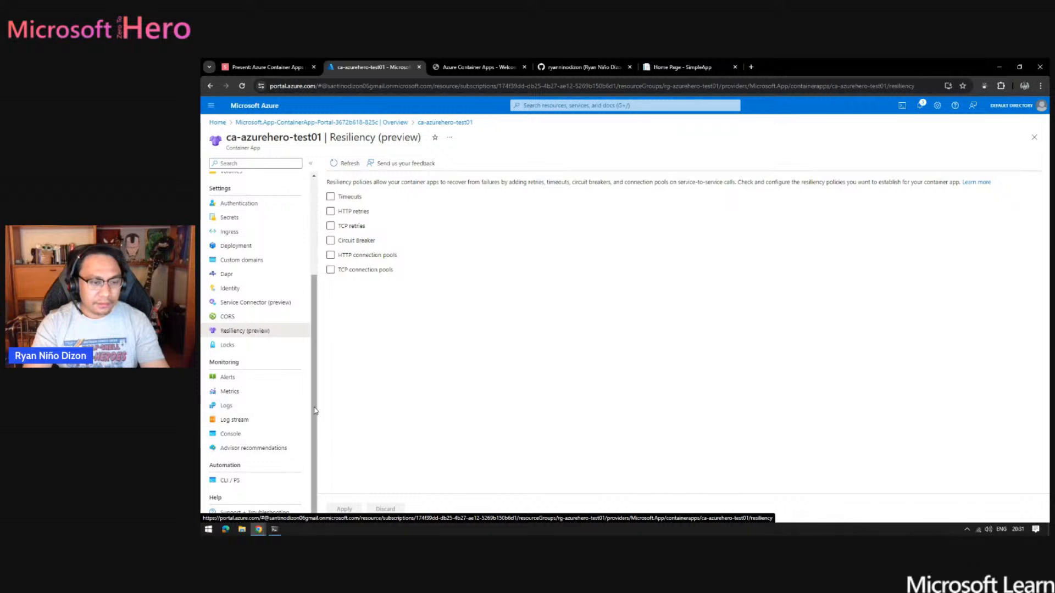
drag(314, 416, 315, 298)
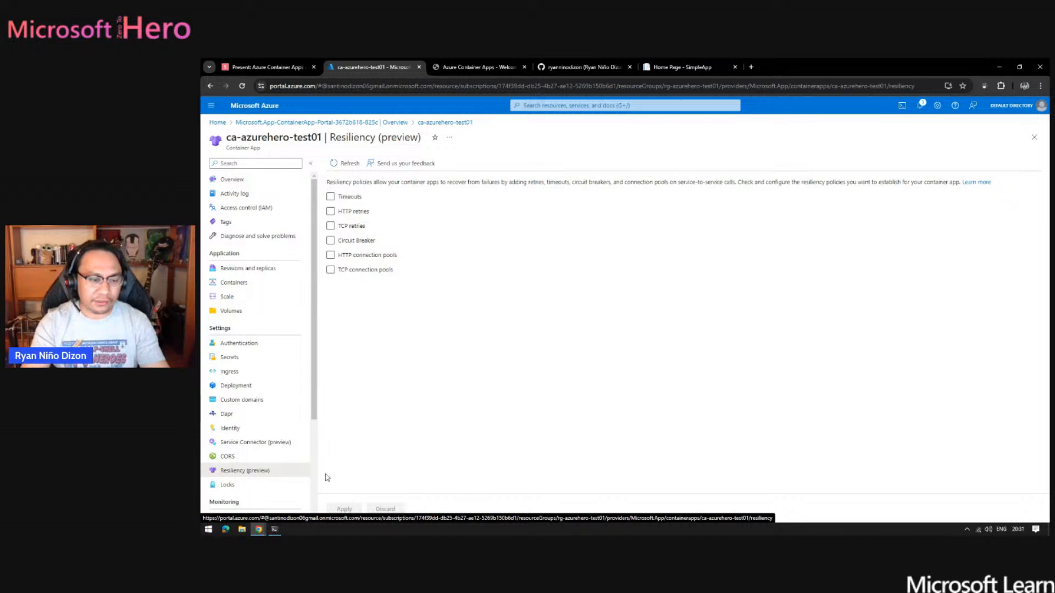
- Switch to the PowerShell window and review the build progress of the ca-azurehero-test02 deployment
click(274, 529)
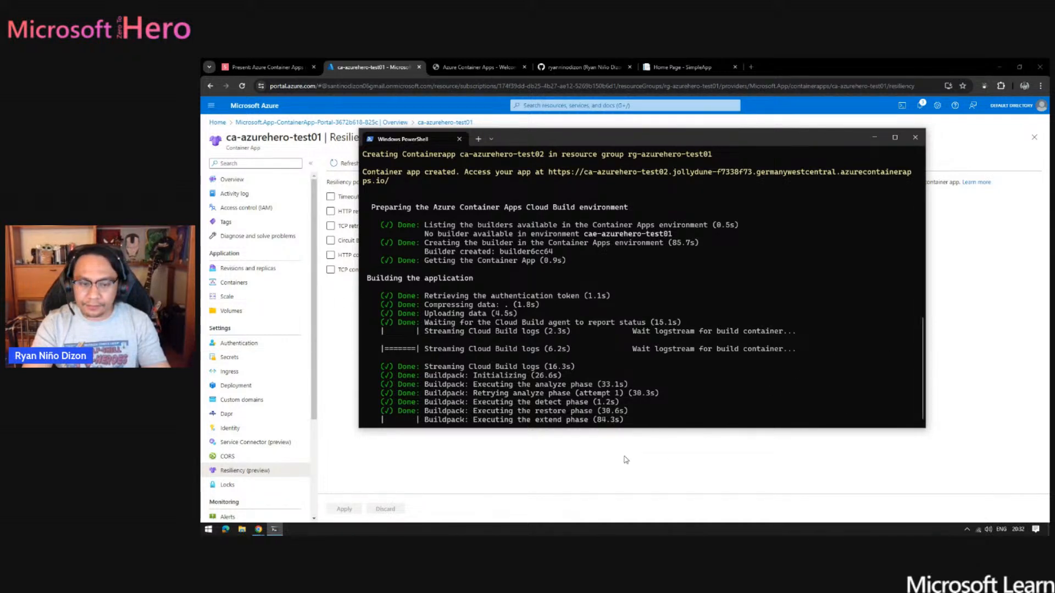
scroll(649, 341, up, 1)
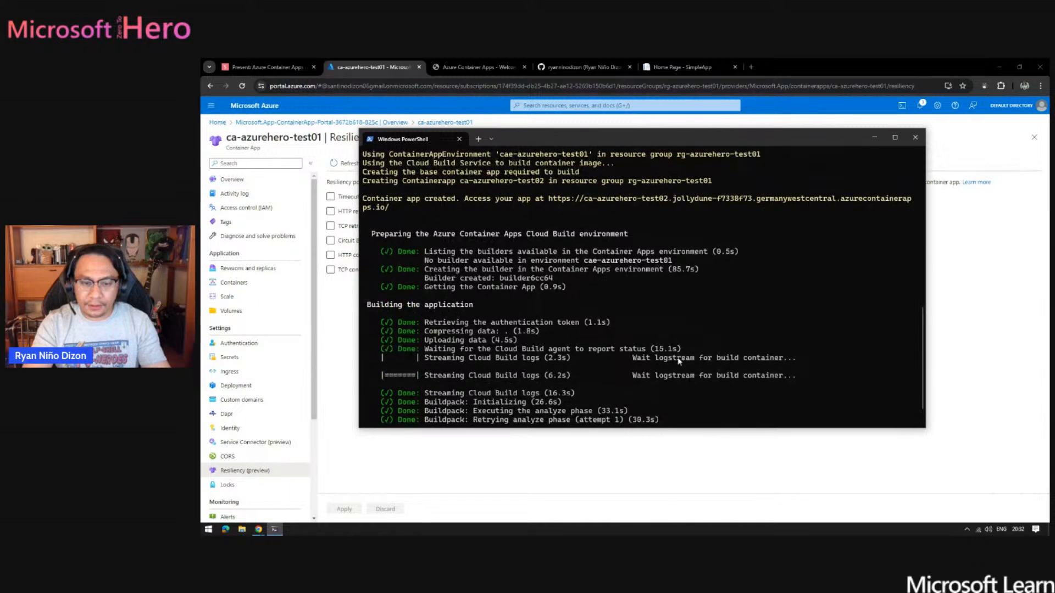
scroll(920, 404, down, 1)
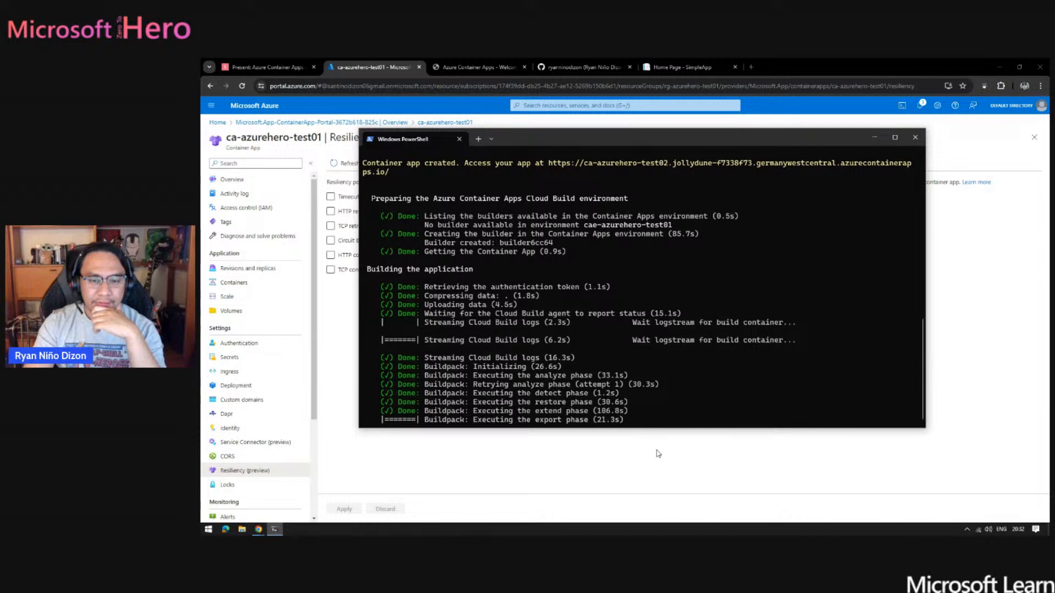
- Switch to GitHub in the browser and start creating a new repository
click(570, 460)
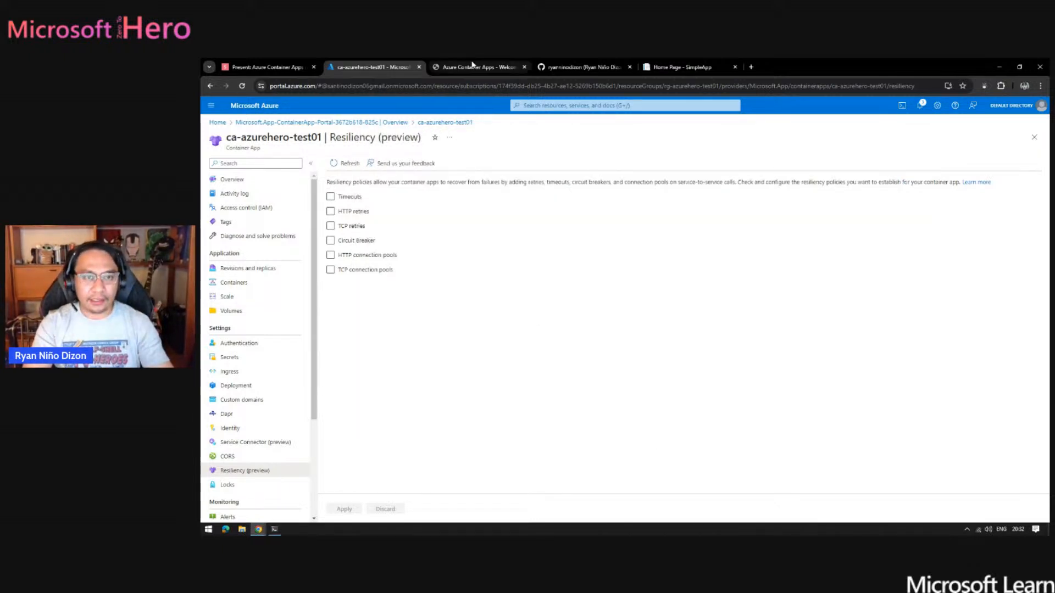
click(580, 67)
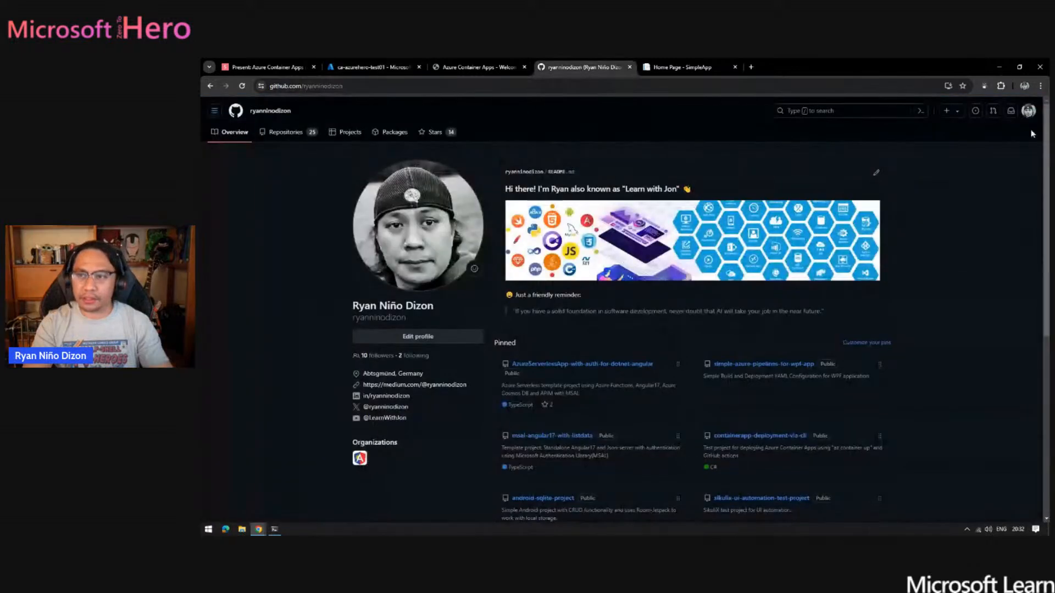
click(957, 122)
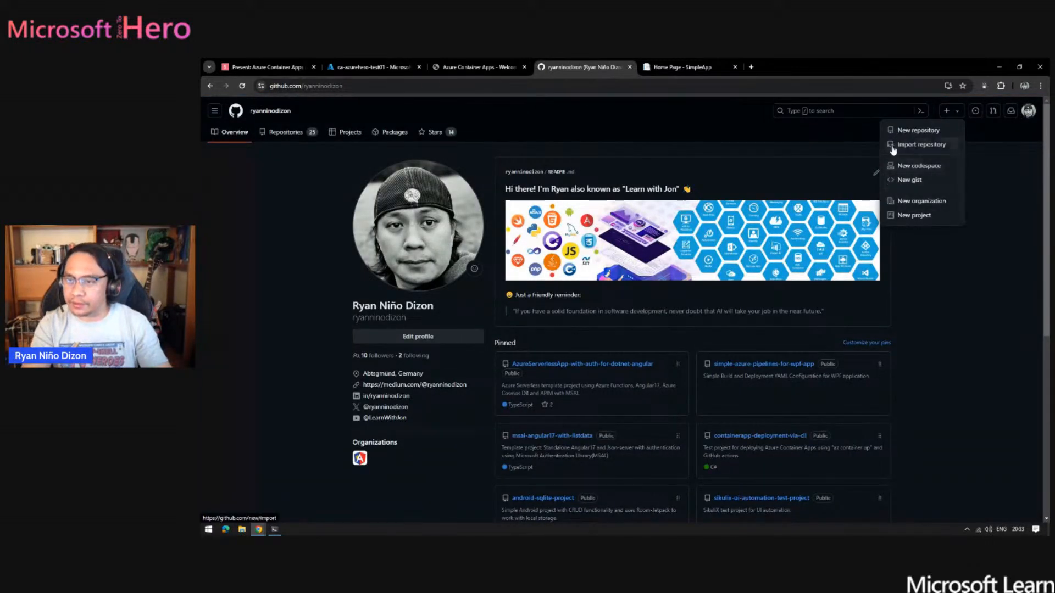
click(915, 135)
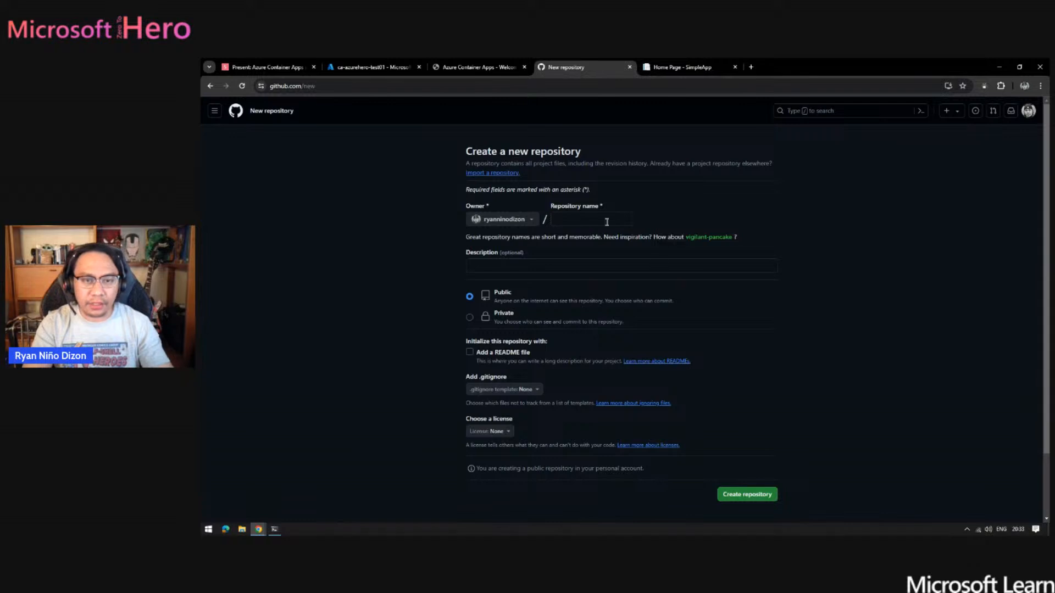
- Name the repository azurehero-test and create it as a public repository
click(581, 223)
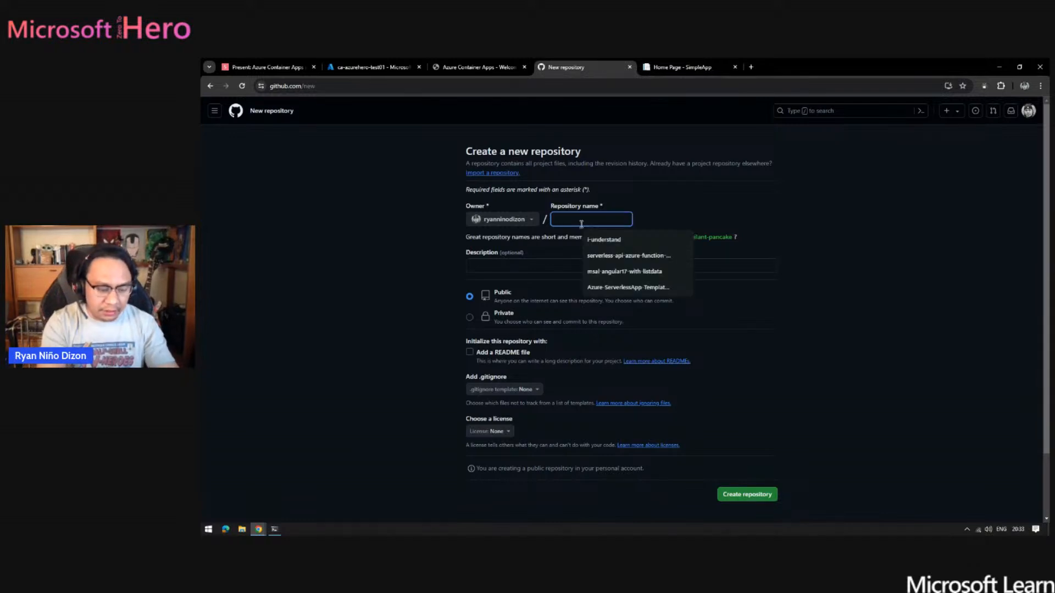
text(azure)
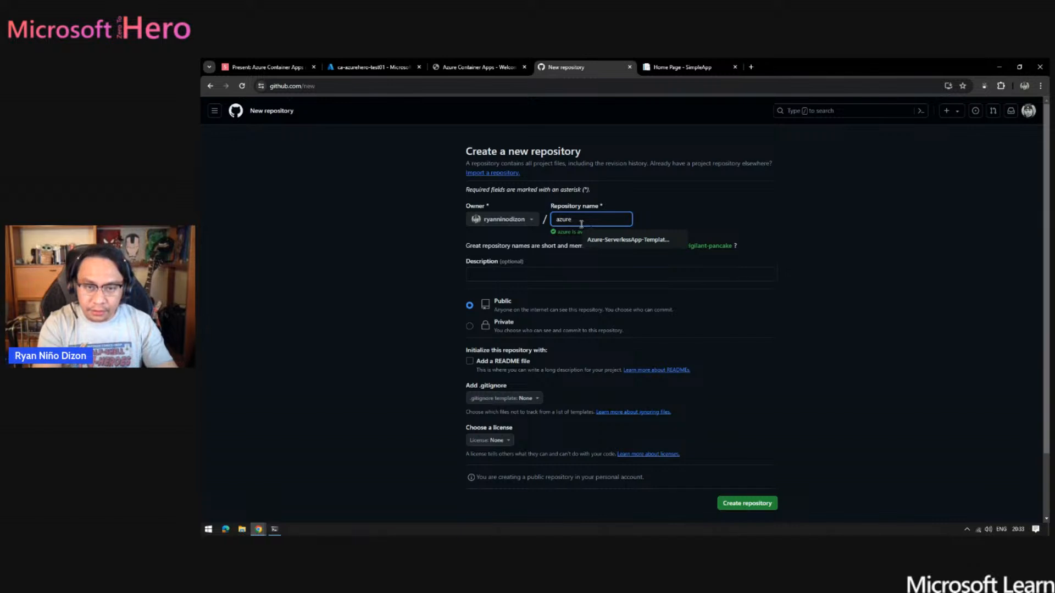
text(-hero)
key(BackSpace)
key(BackSpace)
key(BackSpace)
key(BackSpace)
key(BackSpace)
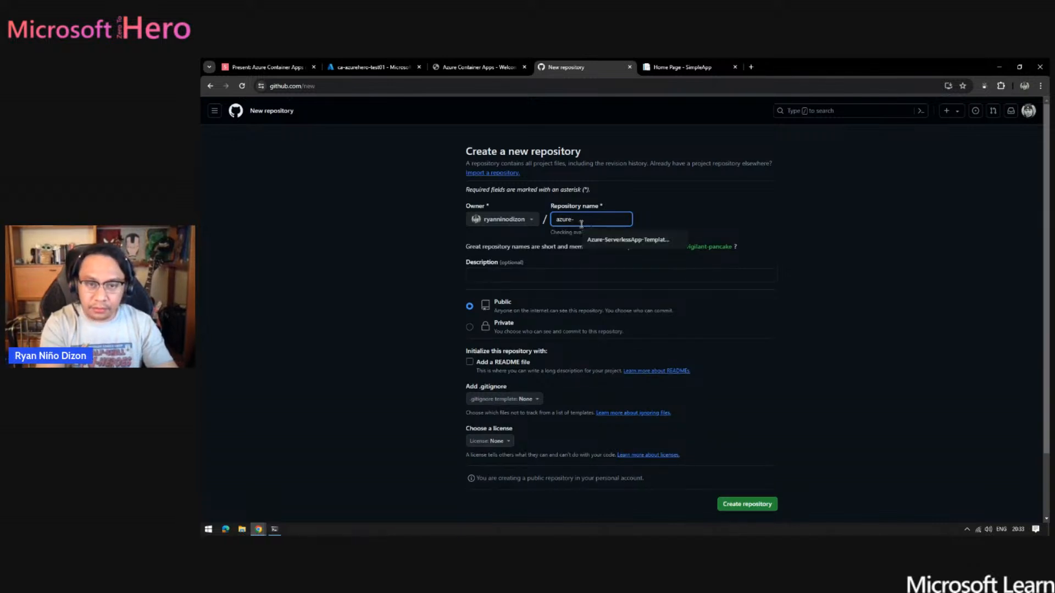
text(hero)
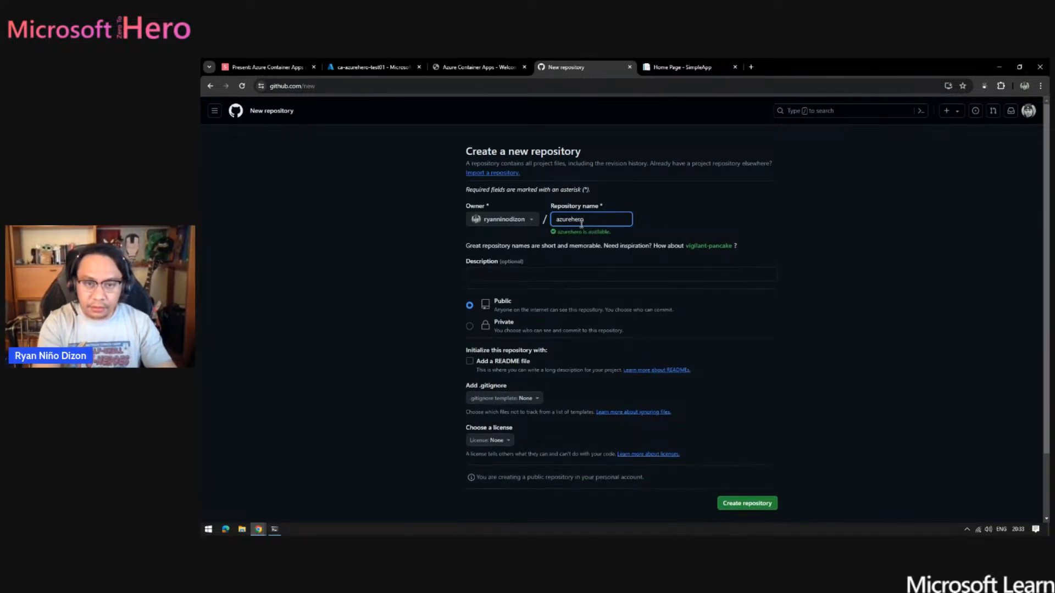
text(-test)
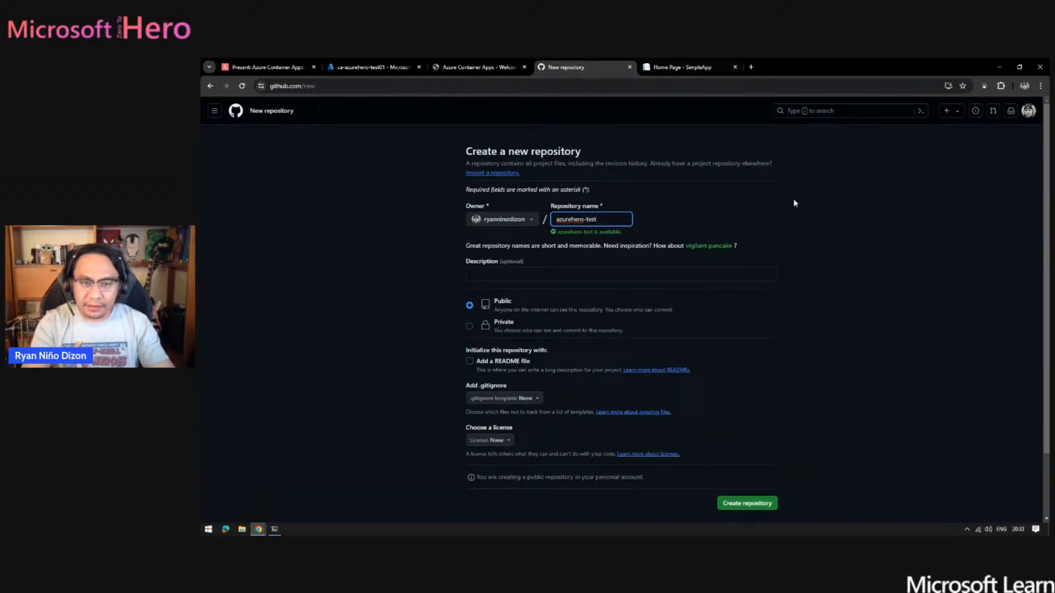
click(705, 314)
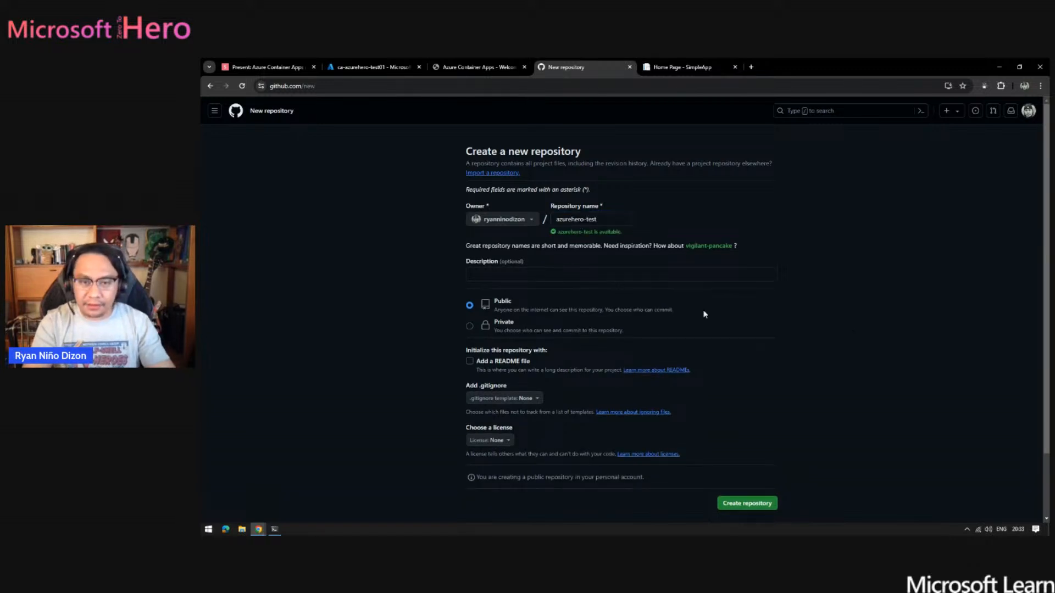
click(753, 504)
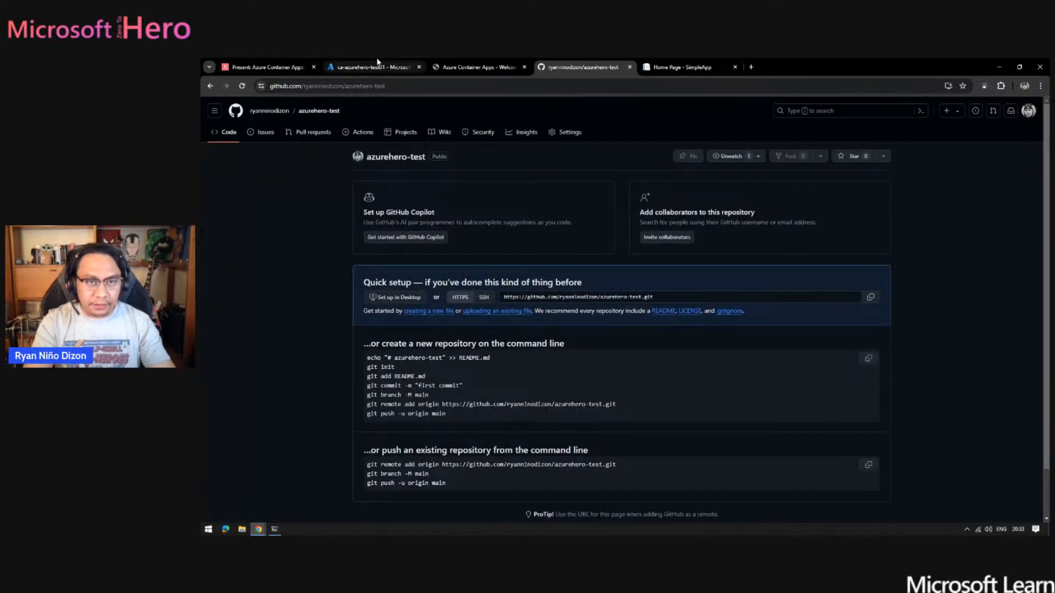
- Check the deployment output in PowerShell, then switch to the Azure portal and refresh the active revisions of ca-azurehero-test01
click(274, 529)
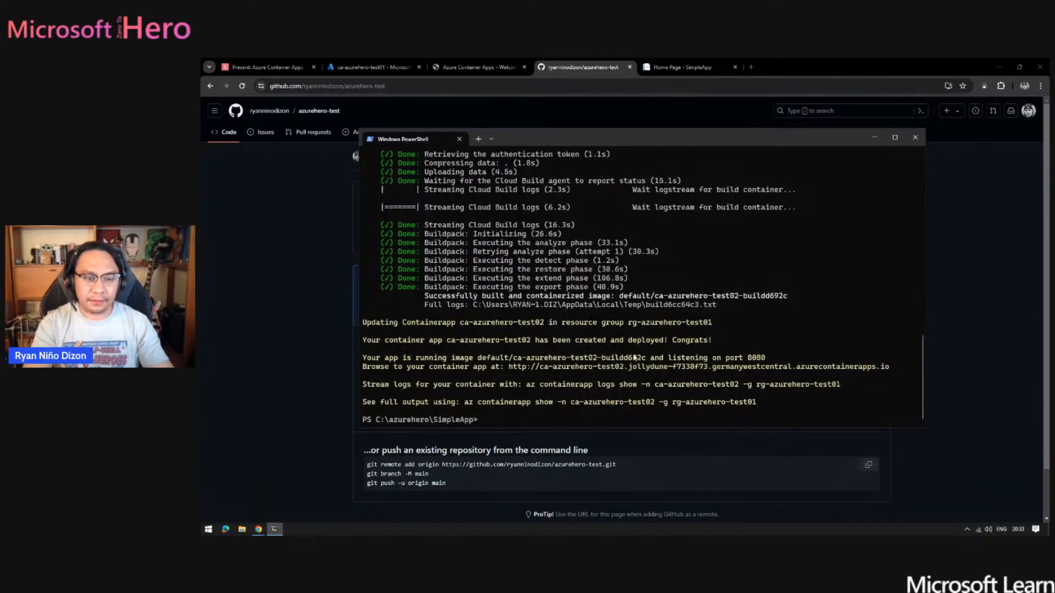
click(361, 67)
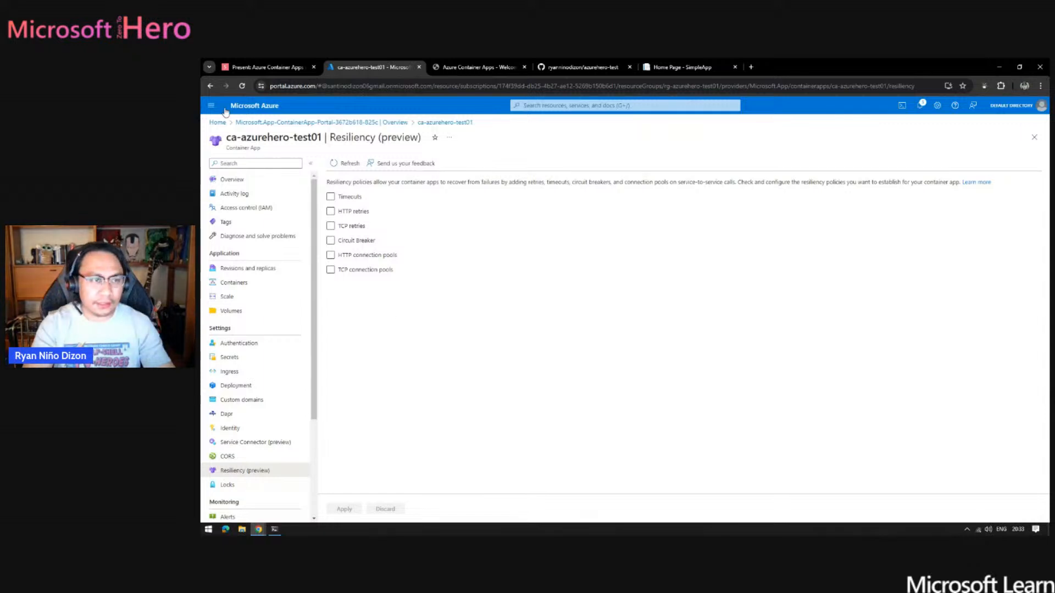
click(232, 179)
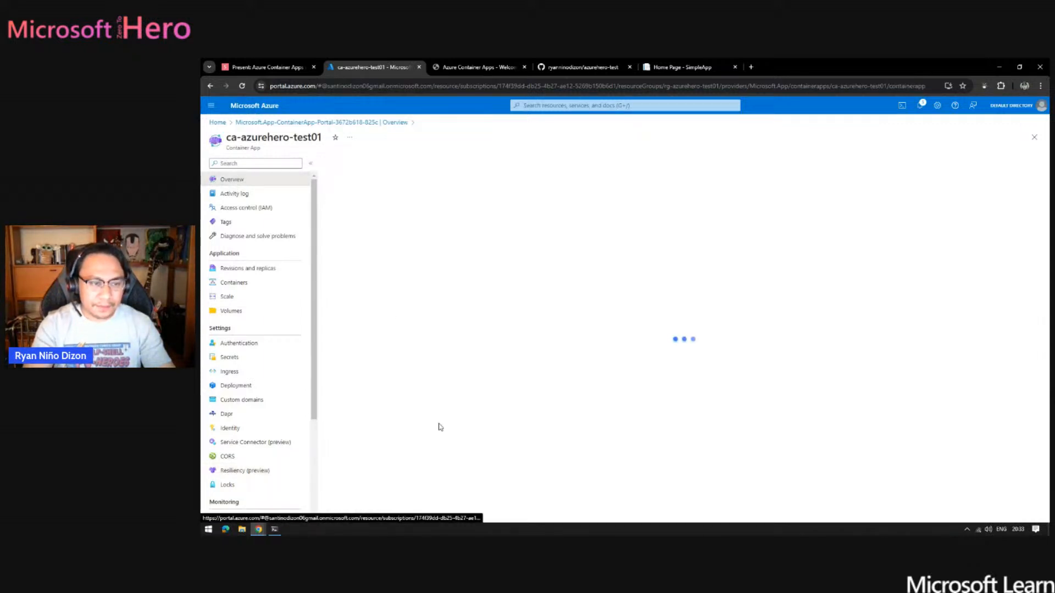
click(253, 268)
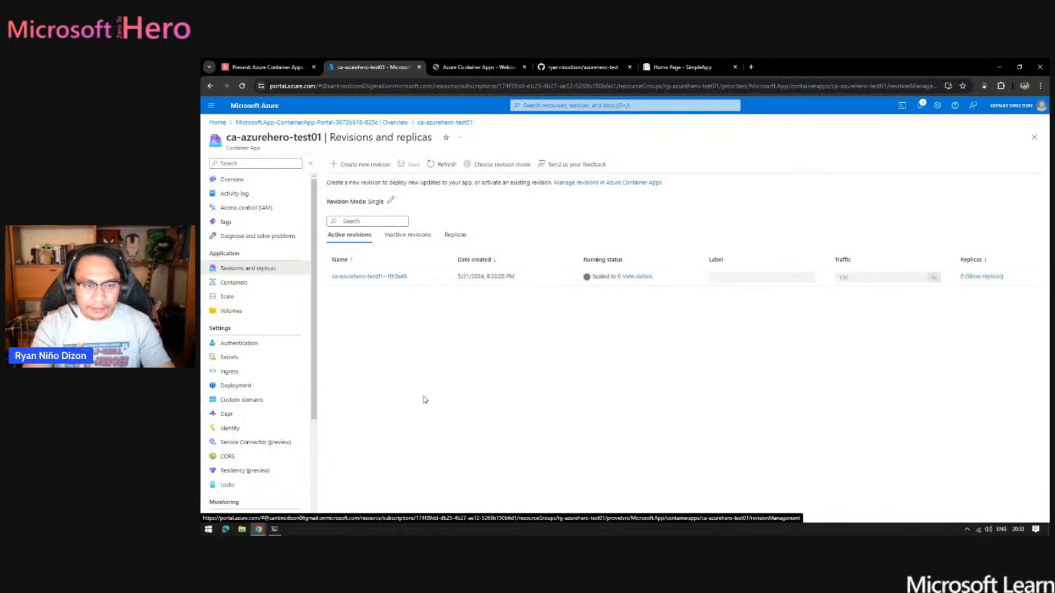
click(421, 236)
click(352, 236)
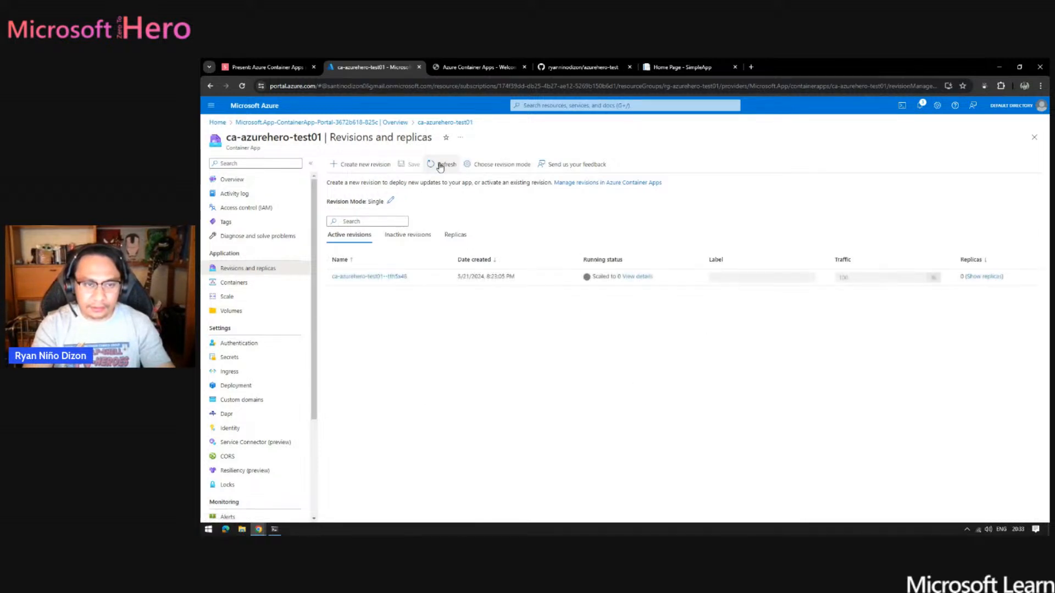
click(442, 166)
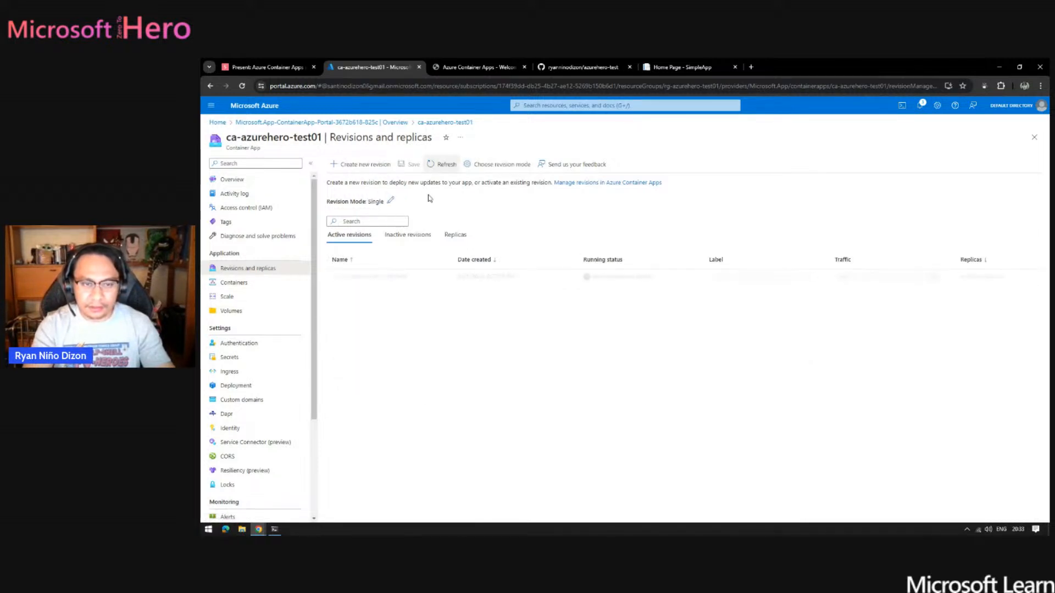
- Refresh ca-azurehero-test01's revisions, load the app's live page, and return to the reloaded portal page to check the running status
click(445, 167)
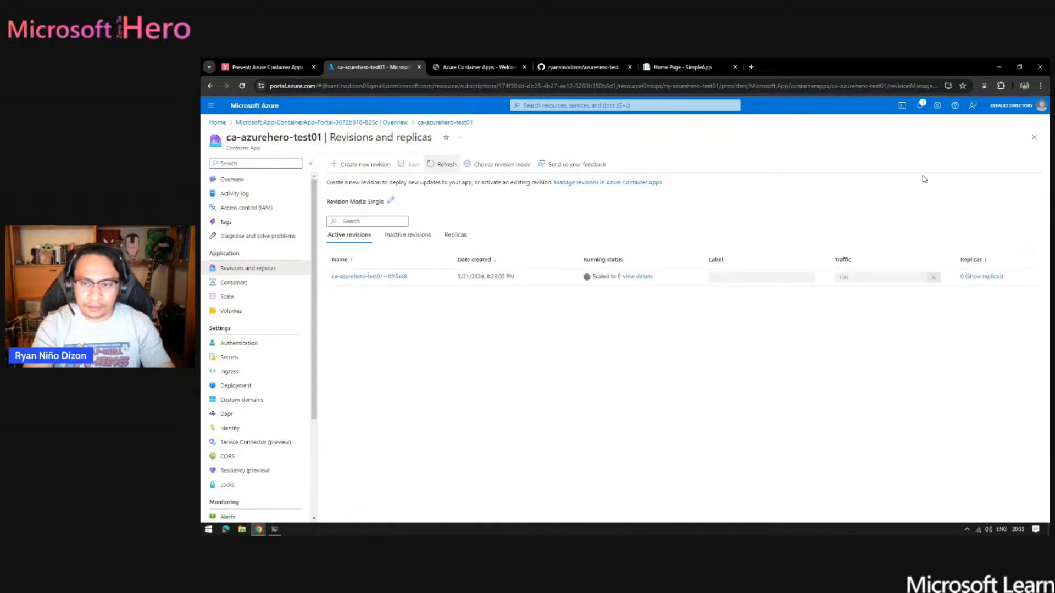
click(443, 166)
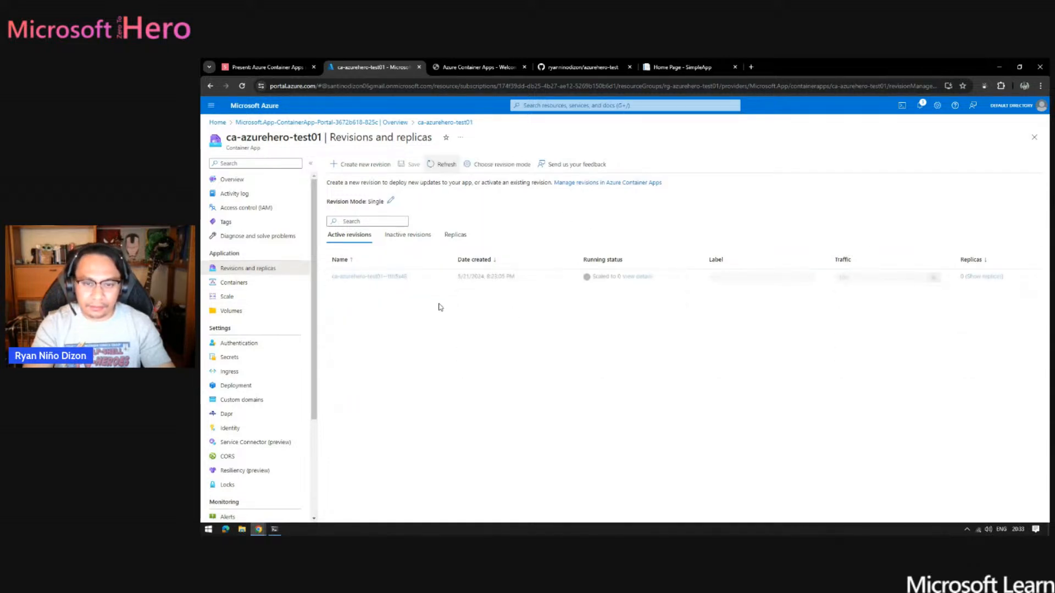
click(484, 68)
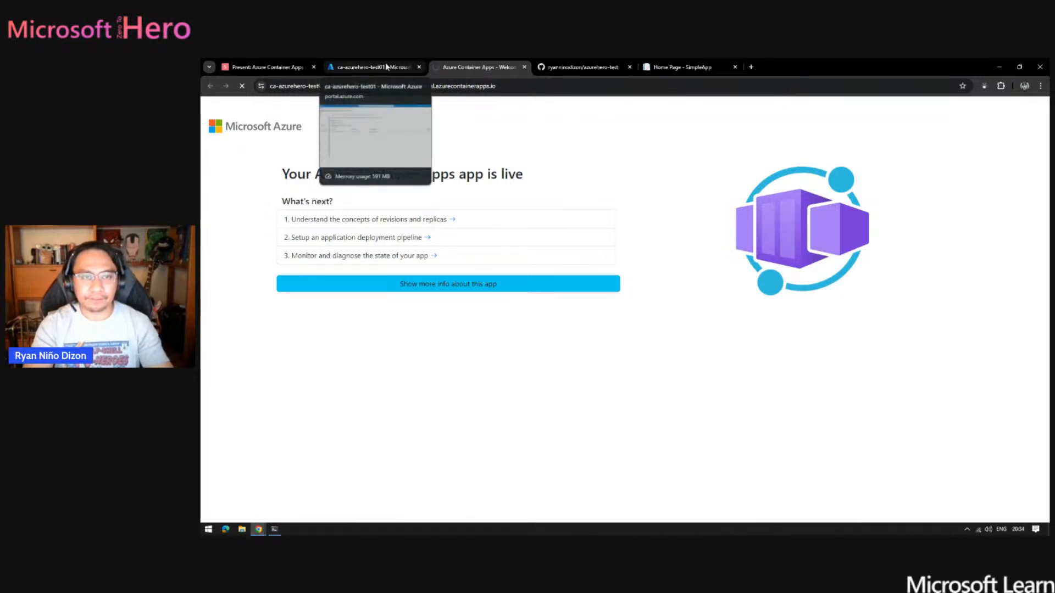
click(371, 67)
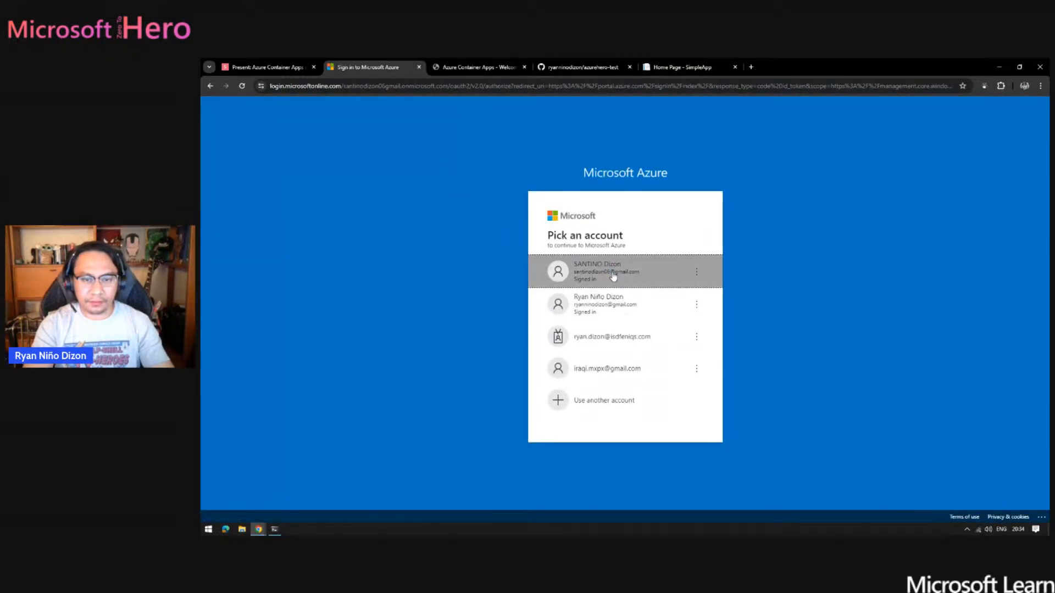
click(613, 275)
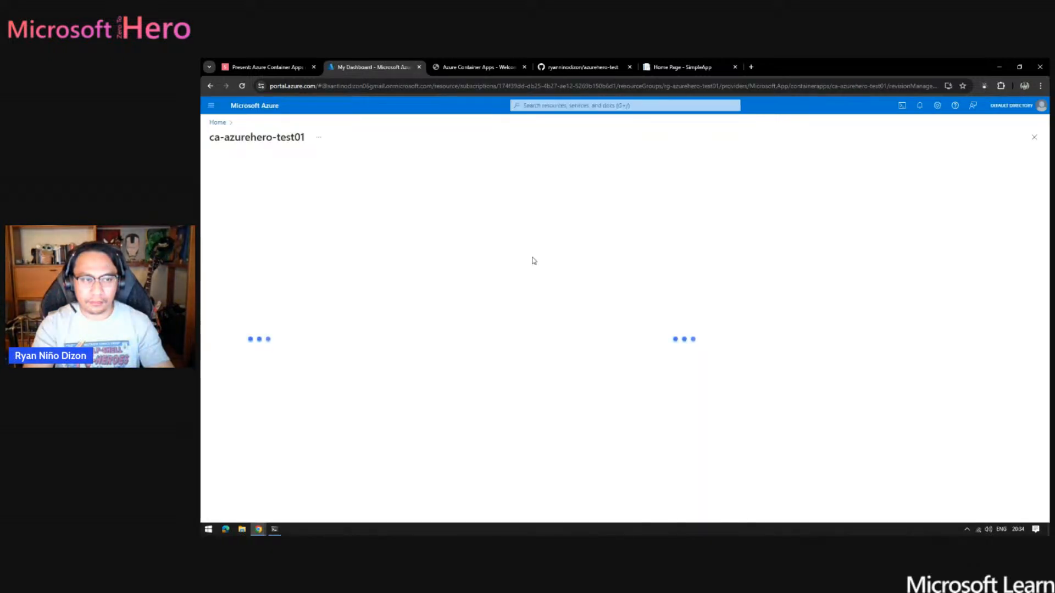
click(478, 62)
click(367, 65)
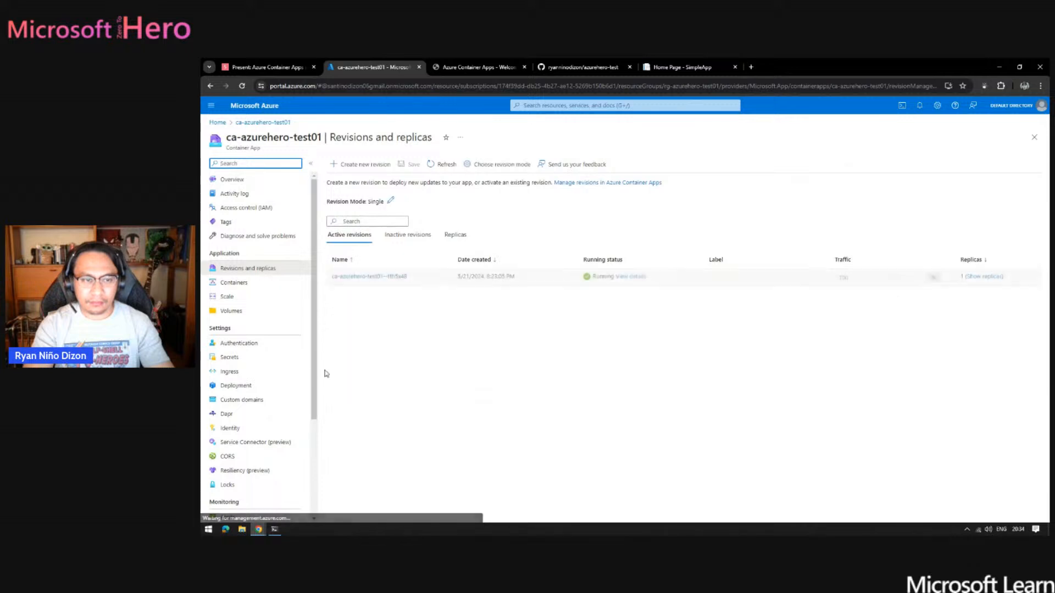
- Check the inactive and active revisions of ca-azurehero-test01, then open the active revision's details
click(419, 235)
click(361, 240)
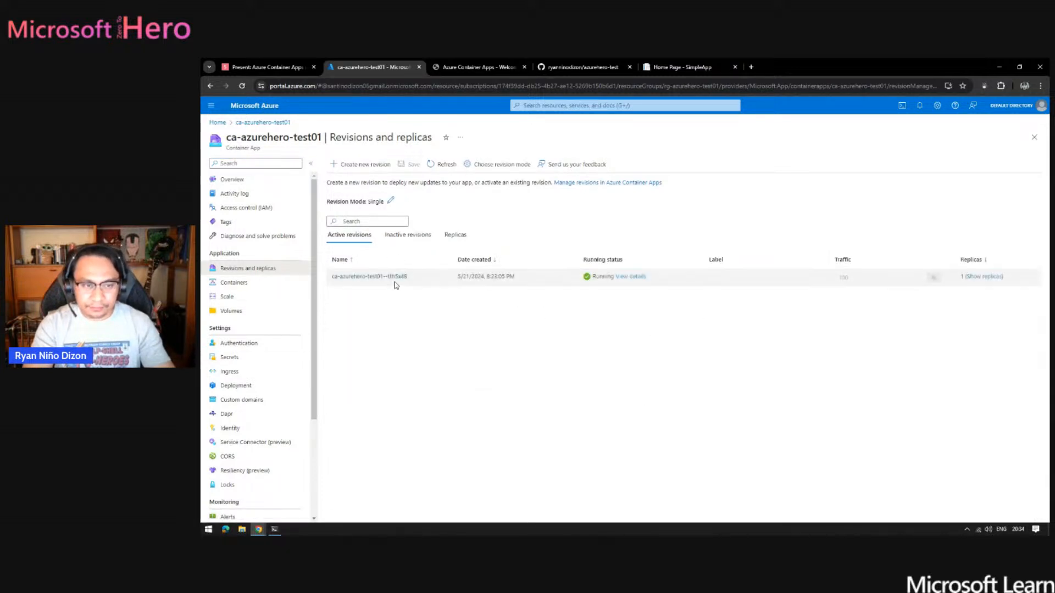
click(376, 277)
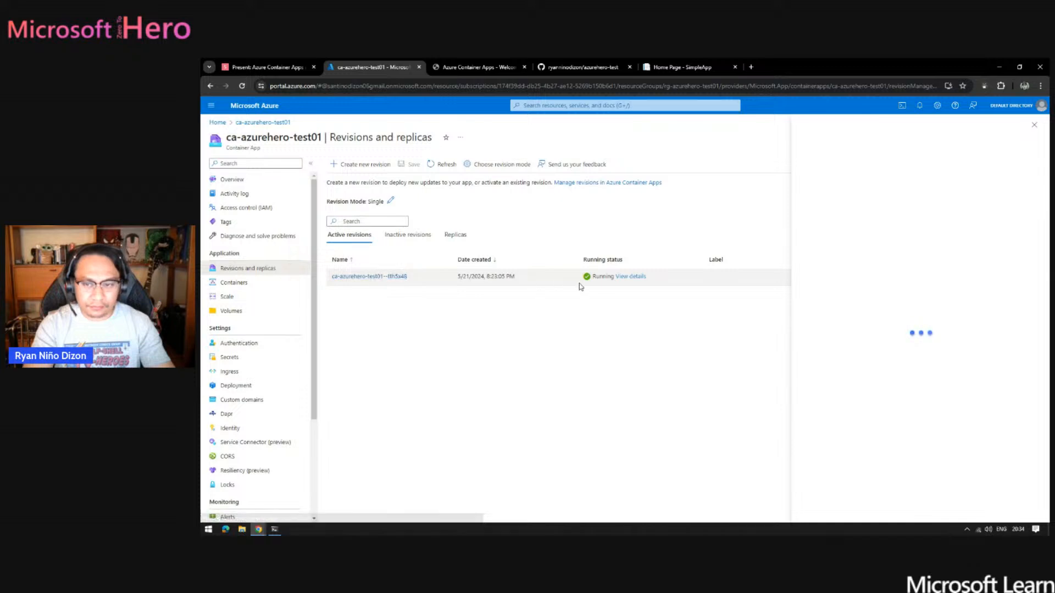
- Review the ca-azurehero-test02 deployment output in PowerShell, then return to the Azure portal in the browser
click(275, 529)
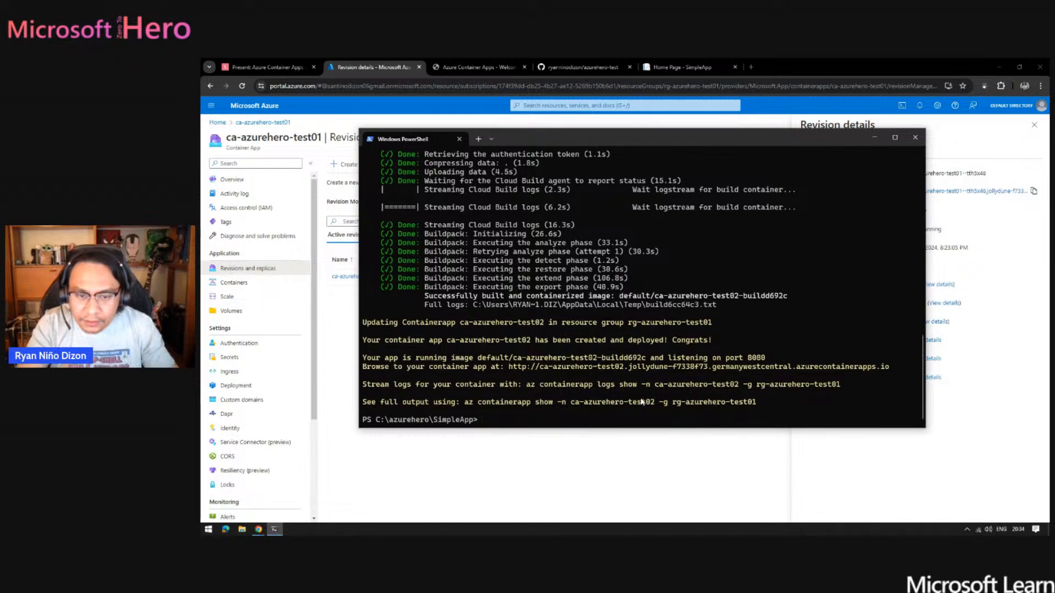
click(475, 473)
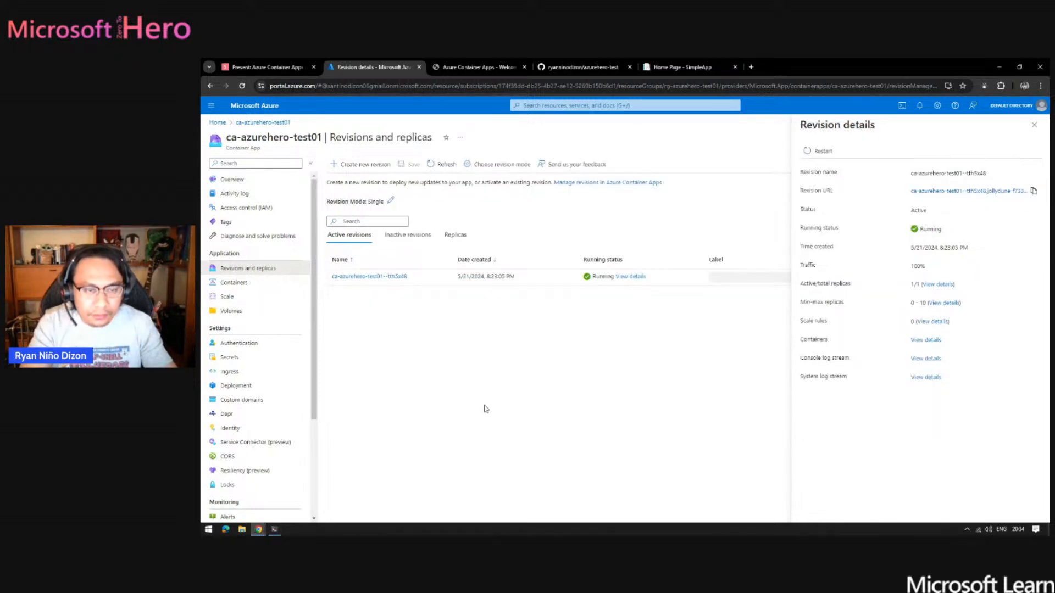
key(alt+Tab)
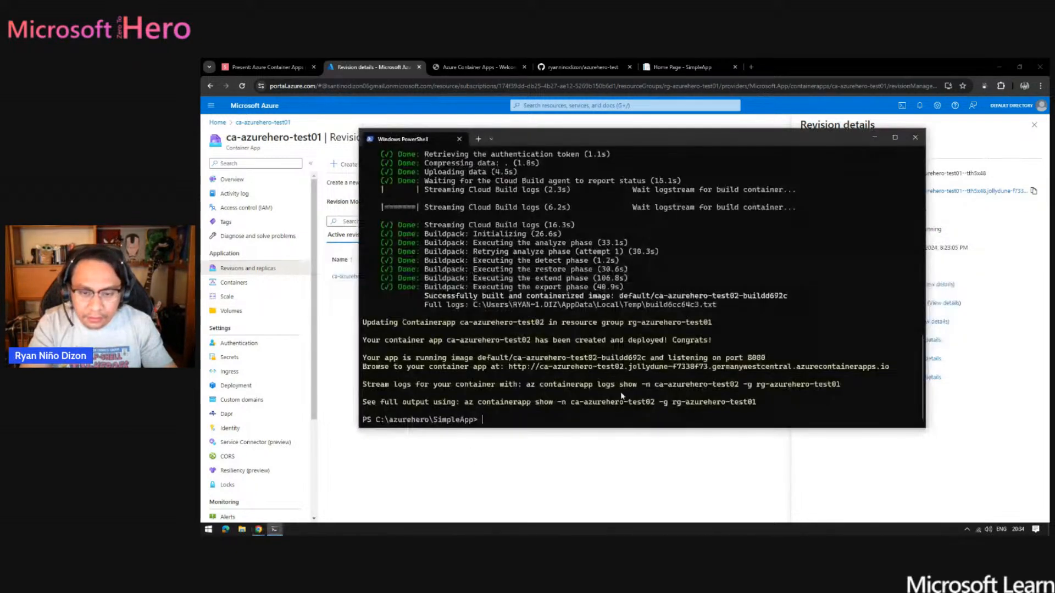
click(524, 477)
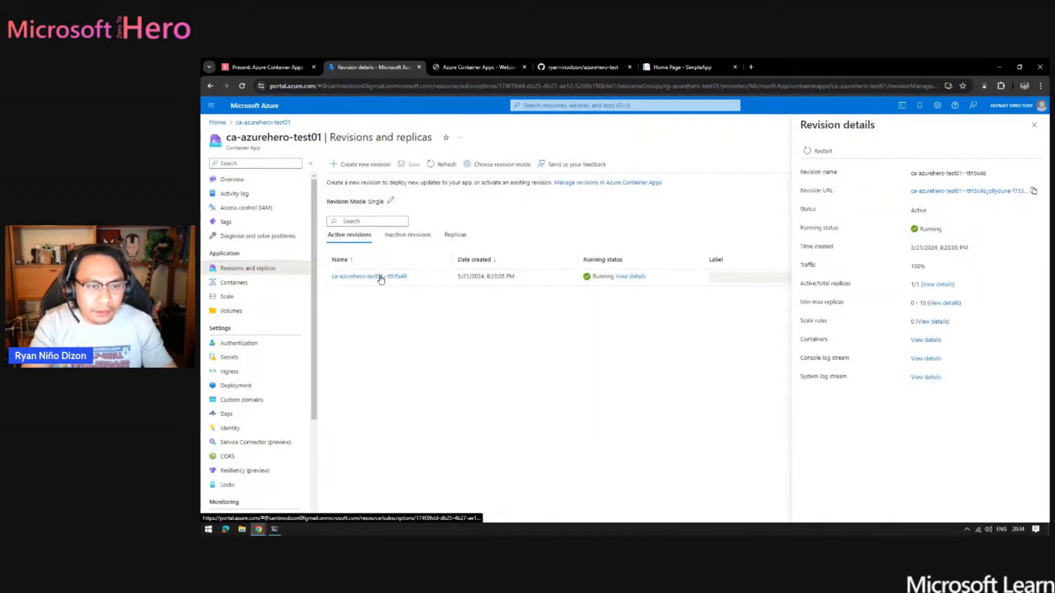
- Open ca-azurehero-test02 from the rg-azurehero-test01 resource group and visit its application URL
click(215, 180)
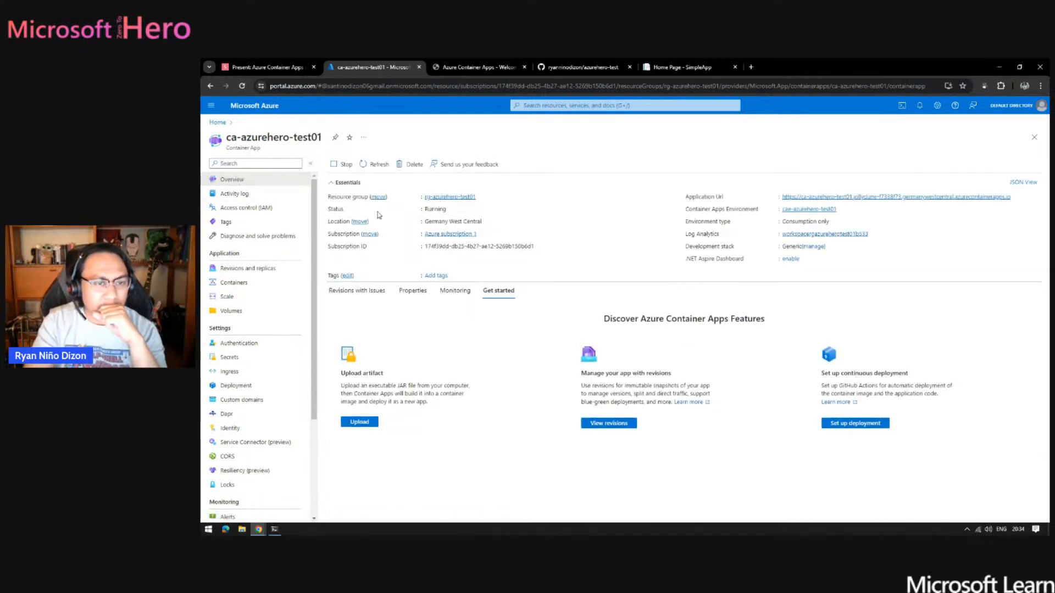
click(446, 198)
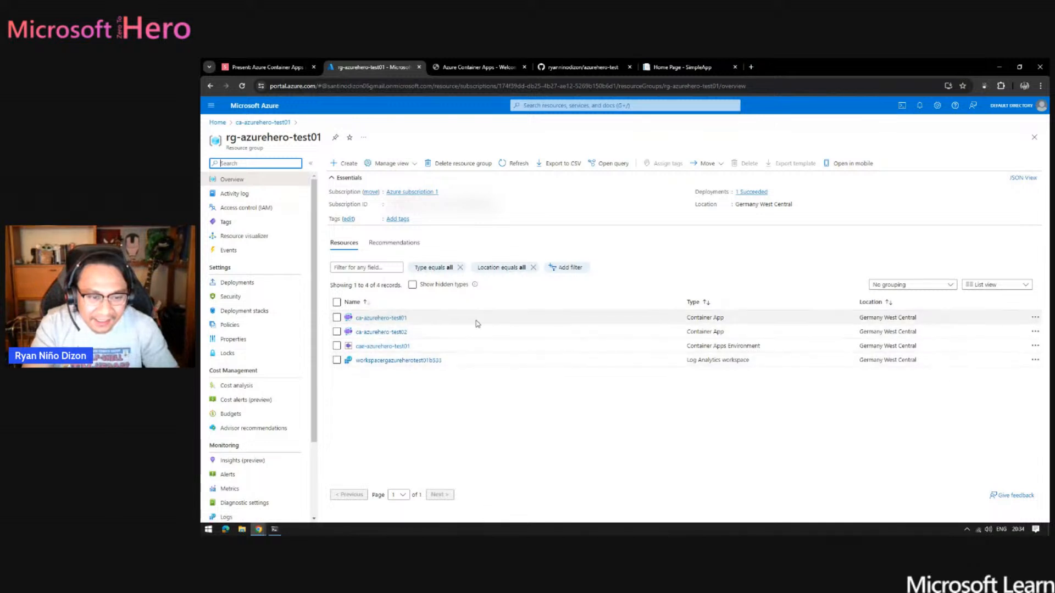
click(388, 332)
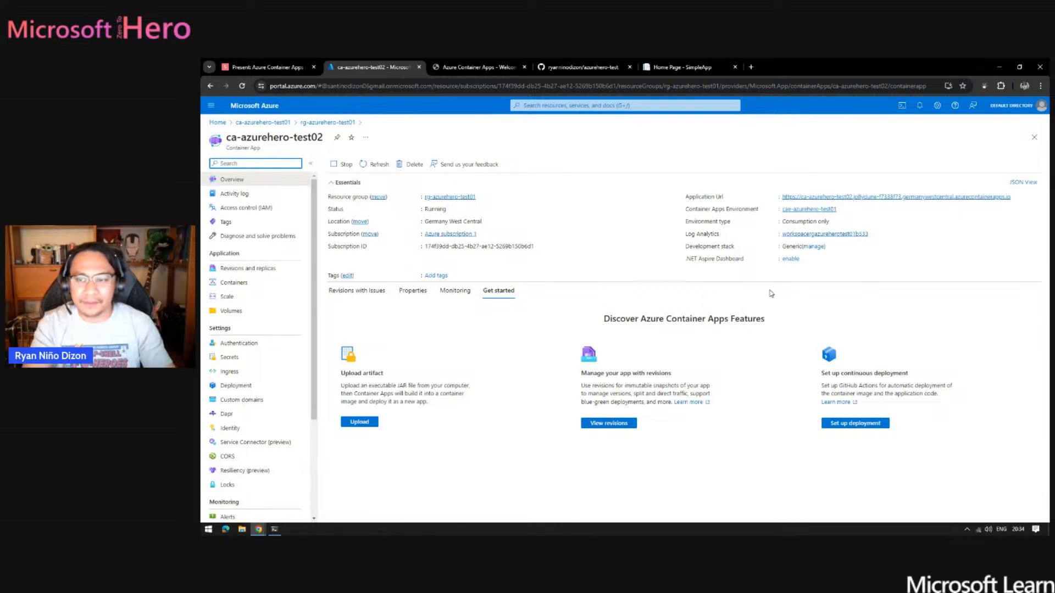
click(894, 198)
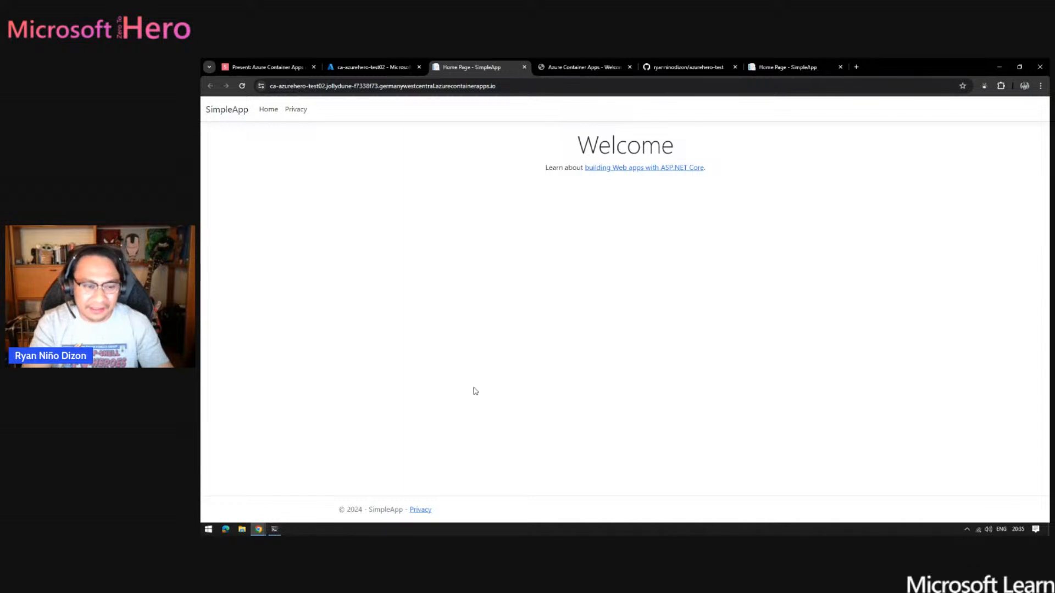
- Compare the PowerShell deployment output and ca-azurehero-test02's portal overview with the deployed SimpleApp home page
click(275, 529)
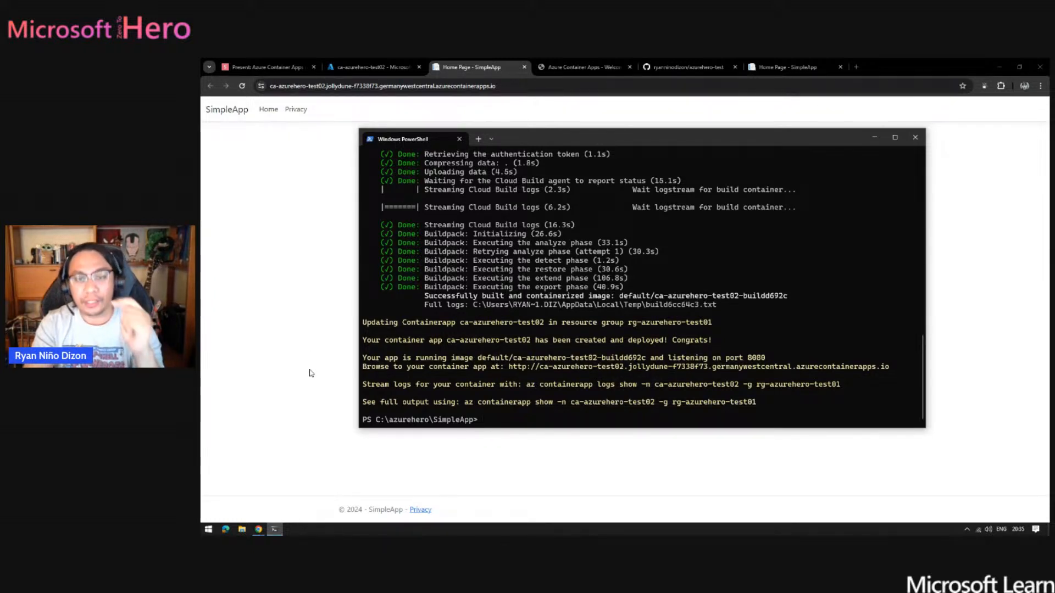
click(299, 407)
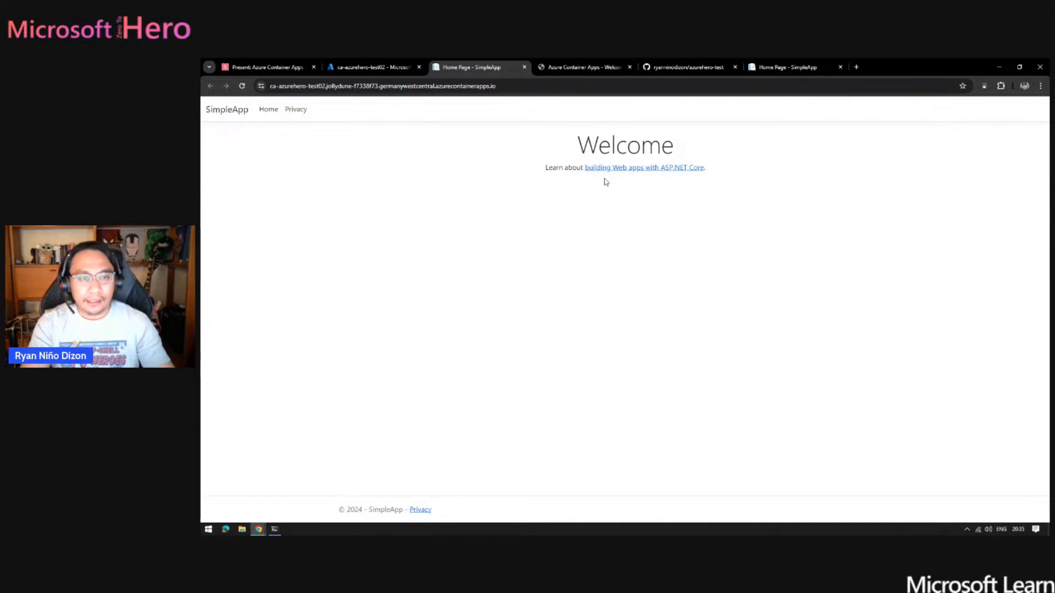
click(363, 62)
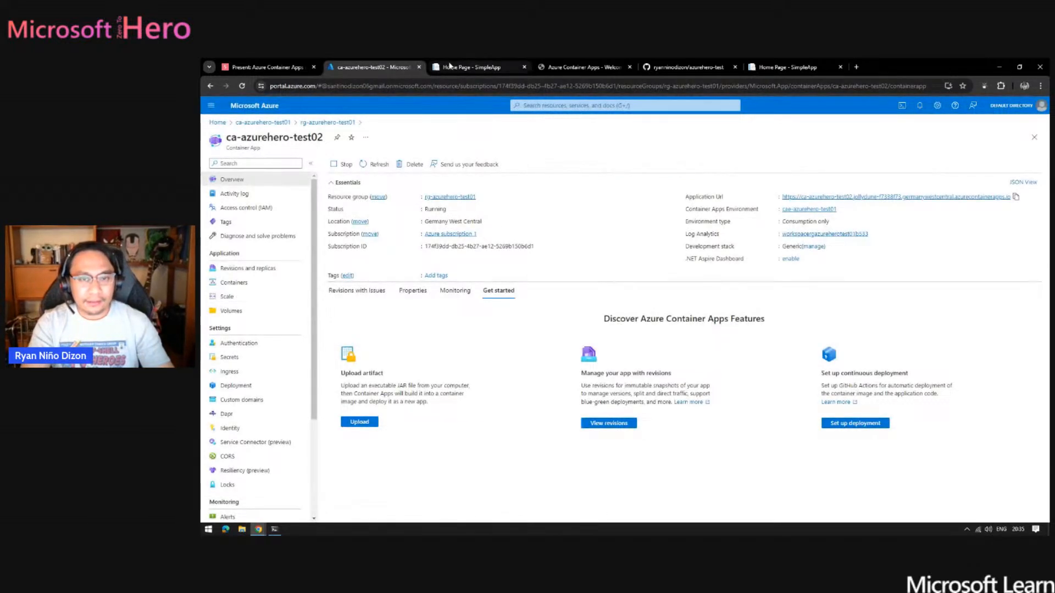
click(468, 68)
click(413, 65)
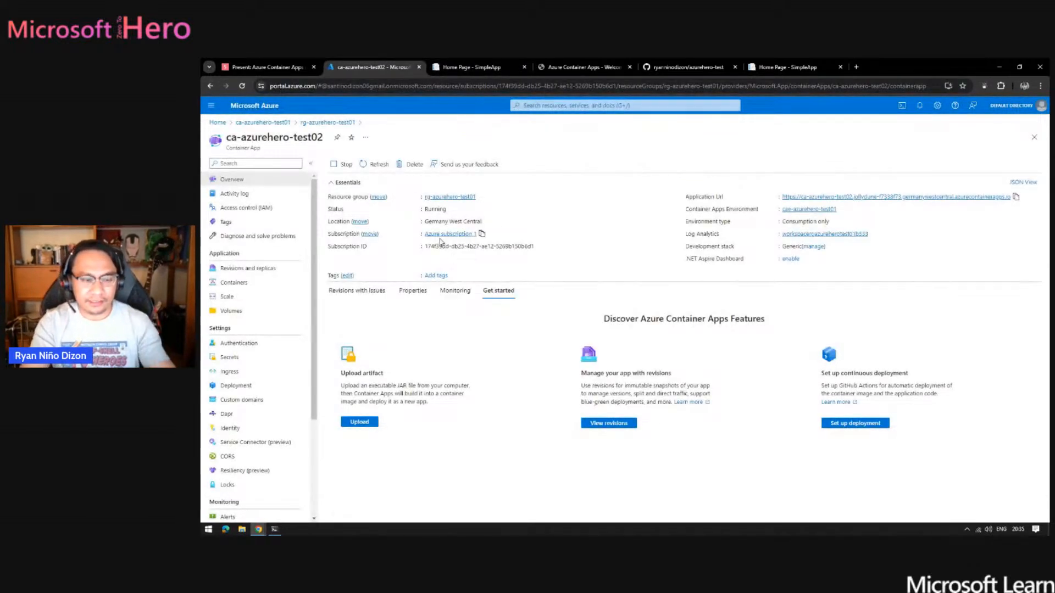
click(473, 67)
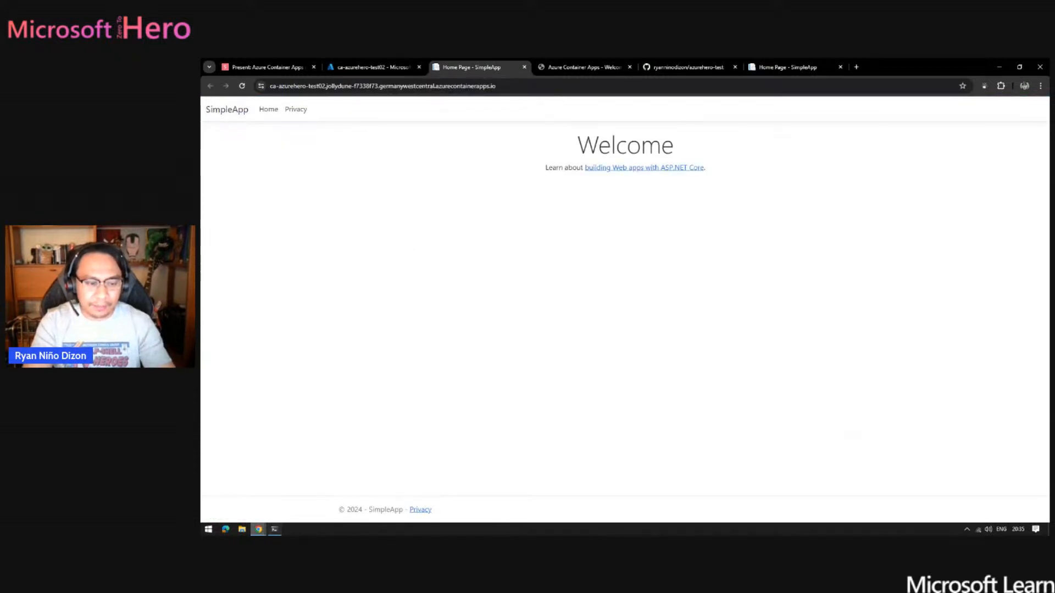
- Check the azurehero-test repository page on GitHub, then run git init in the SimpleApp folder in PowerShell
click(275, 529)
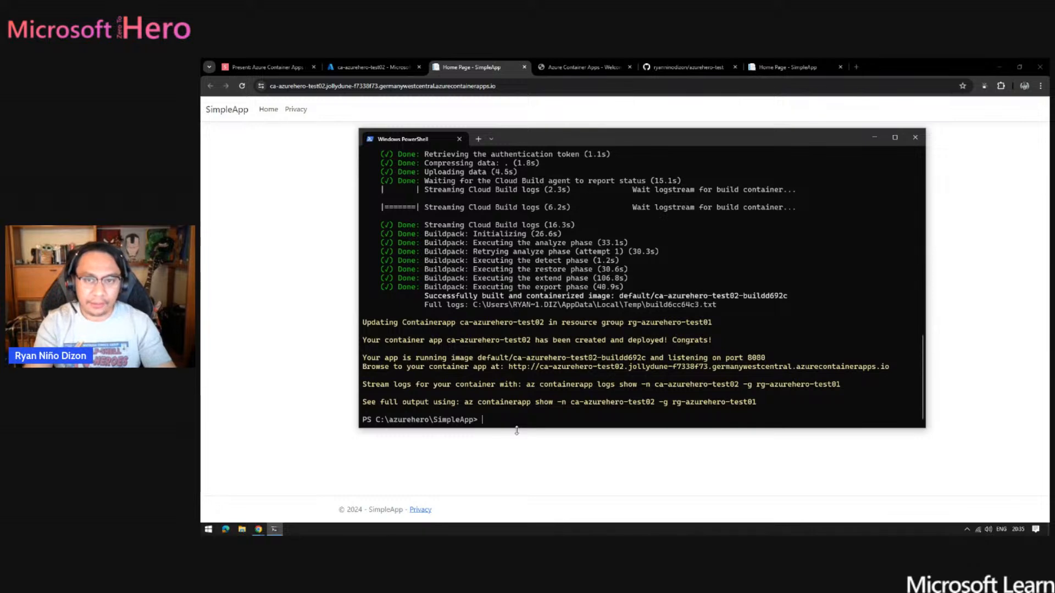
click(699, 68)
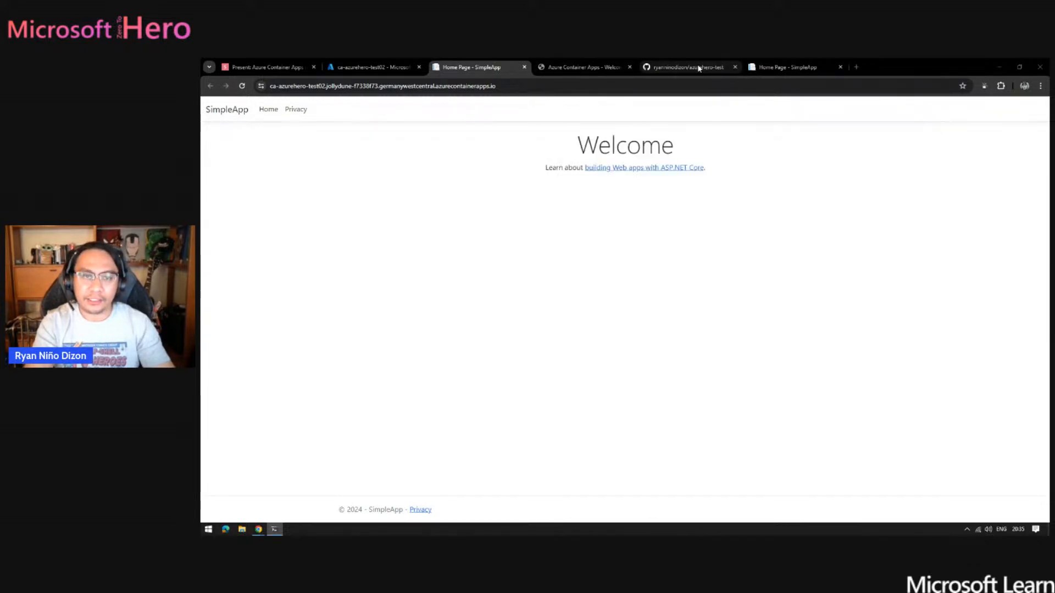
click(699, 67)
key(alt+Tab)
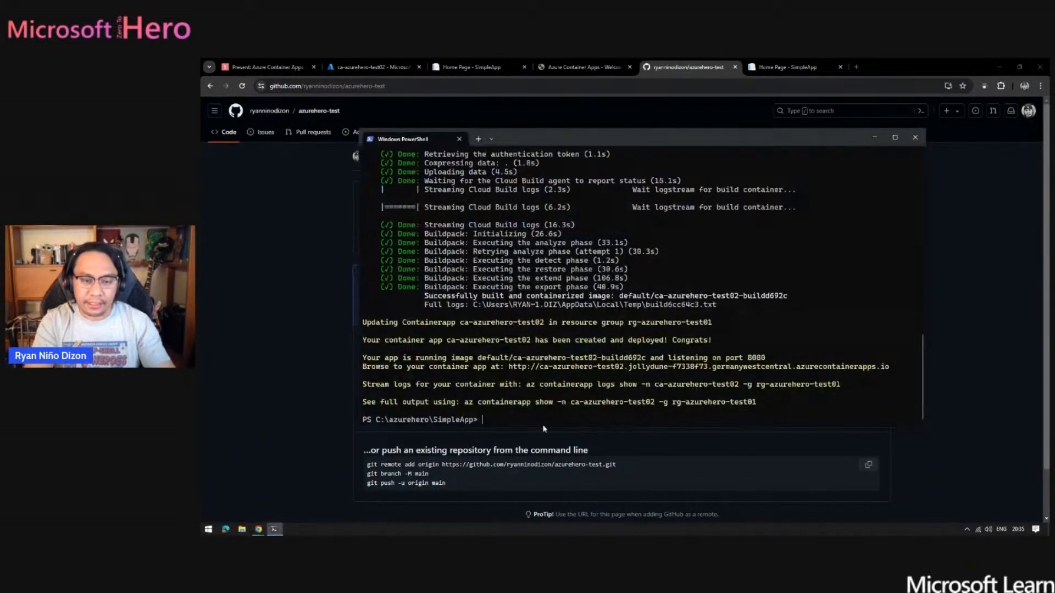
key(alt+Tab)
key(alt+Tab)
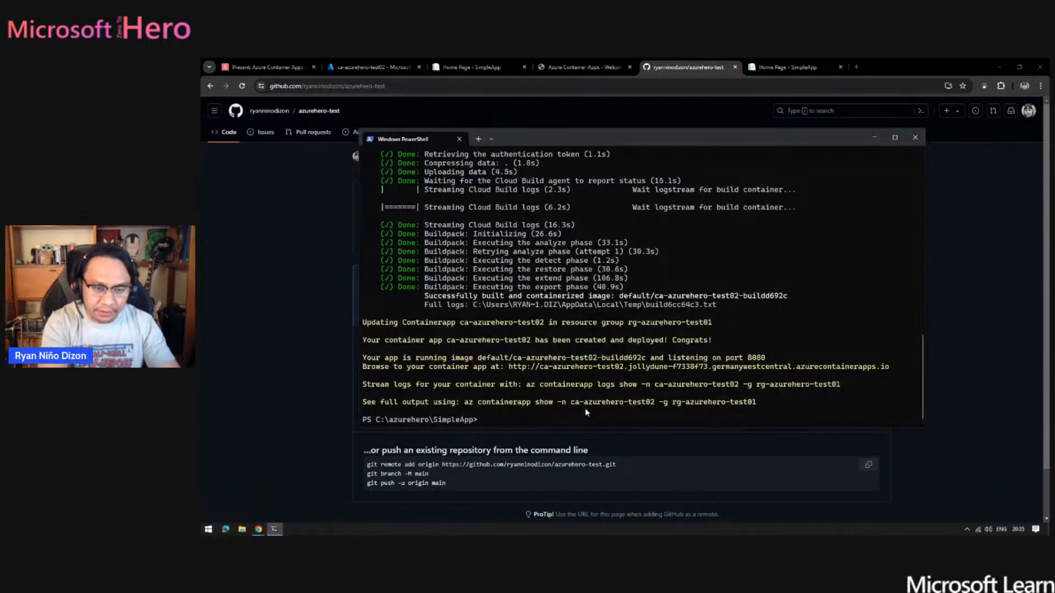
text(git init)
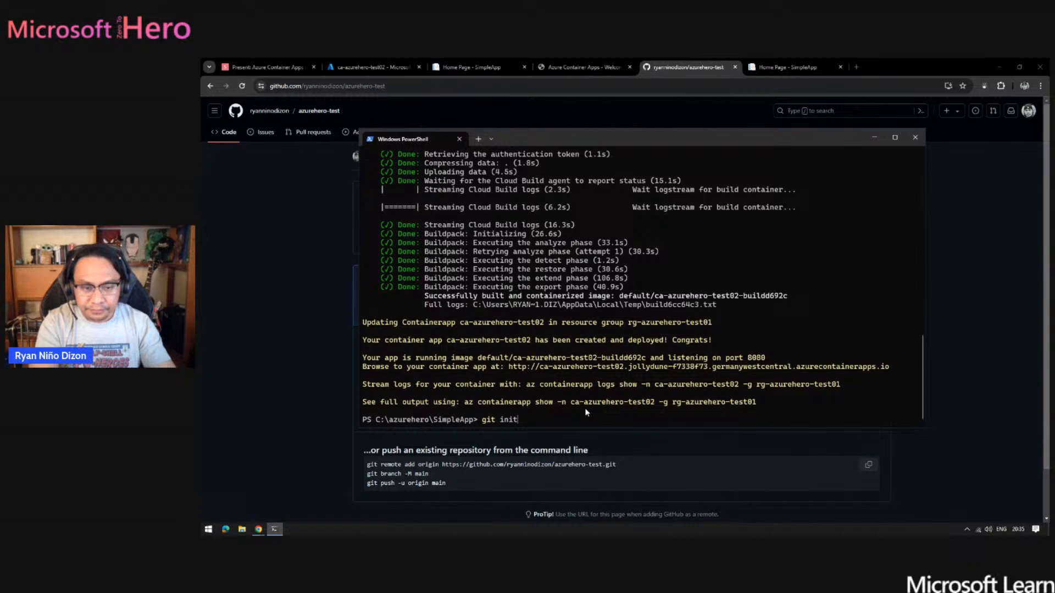
key(Return)
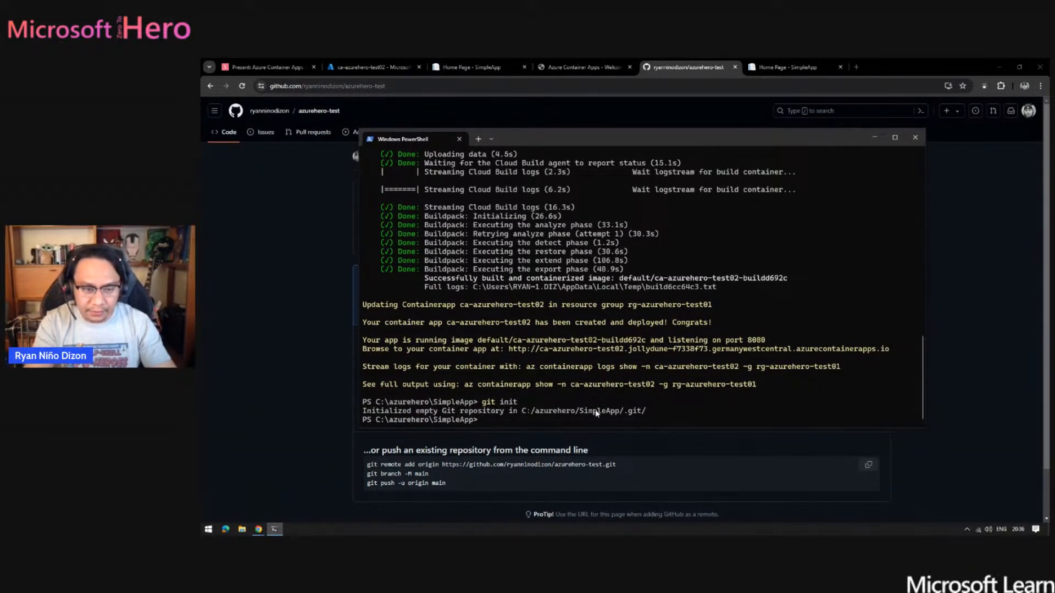
- Copy git branch -M main from the GitHub setup instructions and run it in the SimpleApp folder in PowerShell
click(244, 455)
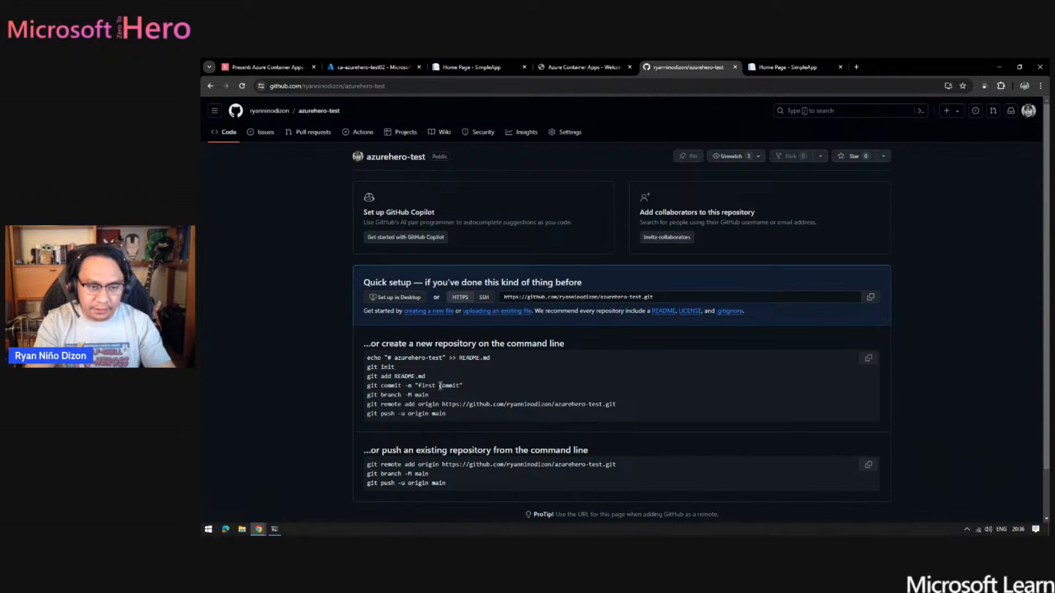
drag(363, 403, 363, 399)
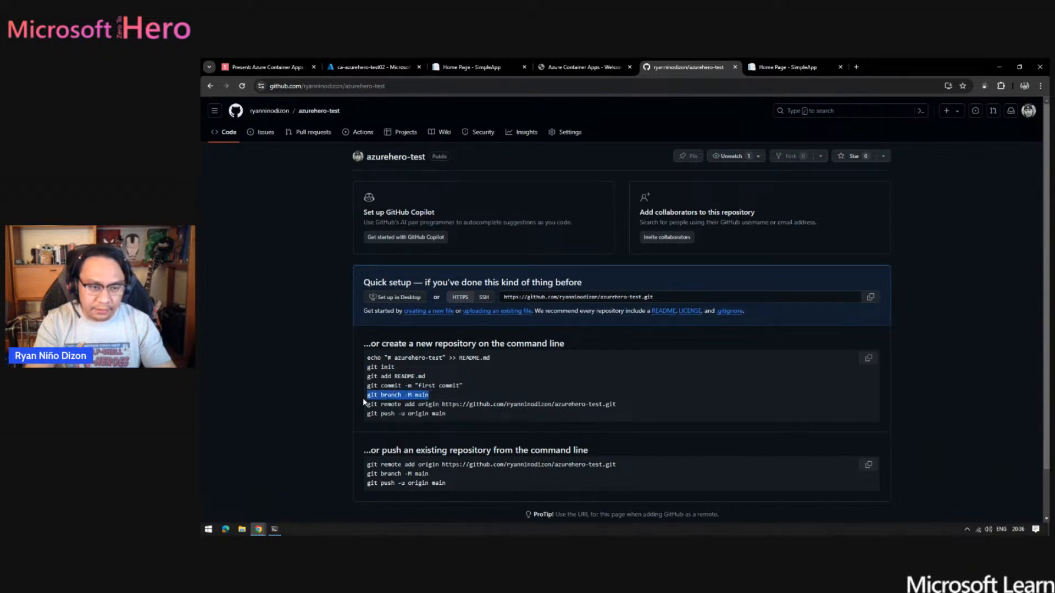
key(alt+Tab)
text(git branch -M main)
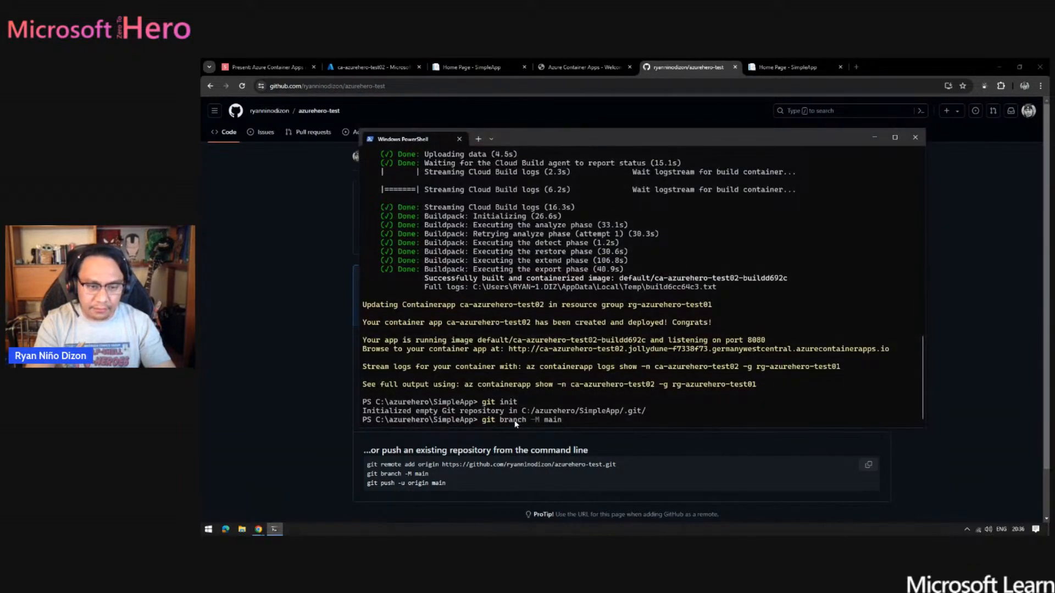
key(Return)
- Copy GitHub's git remote add origin command for azurehero-test, run it in PowerShell, and return to the repository page
click(260, 418)
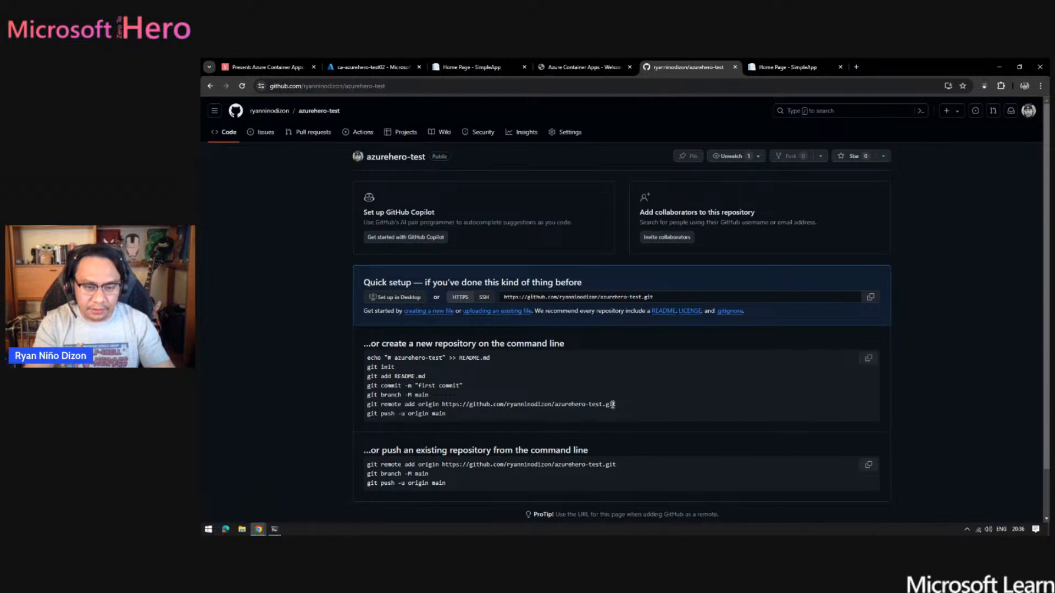
drag(617, 405, 365, 405)
key(ctrl+c)
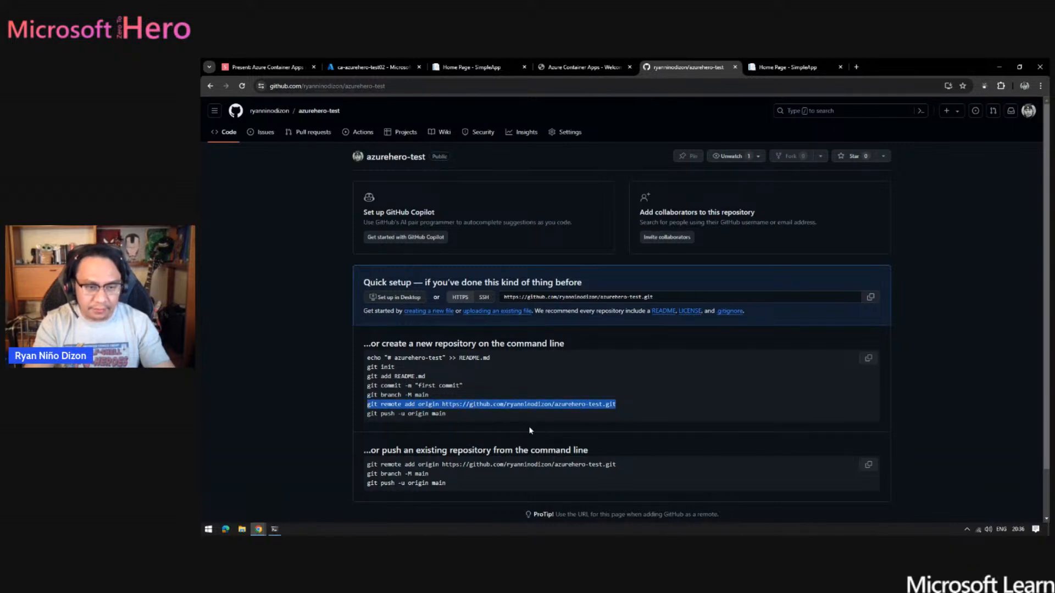
key(alt+Tab)
key(ctrl+v)
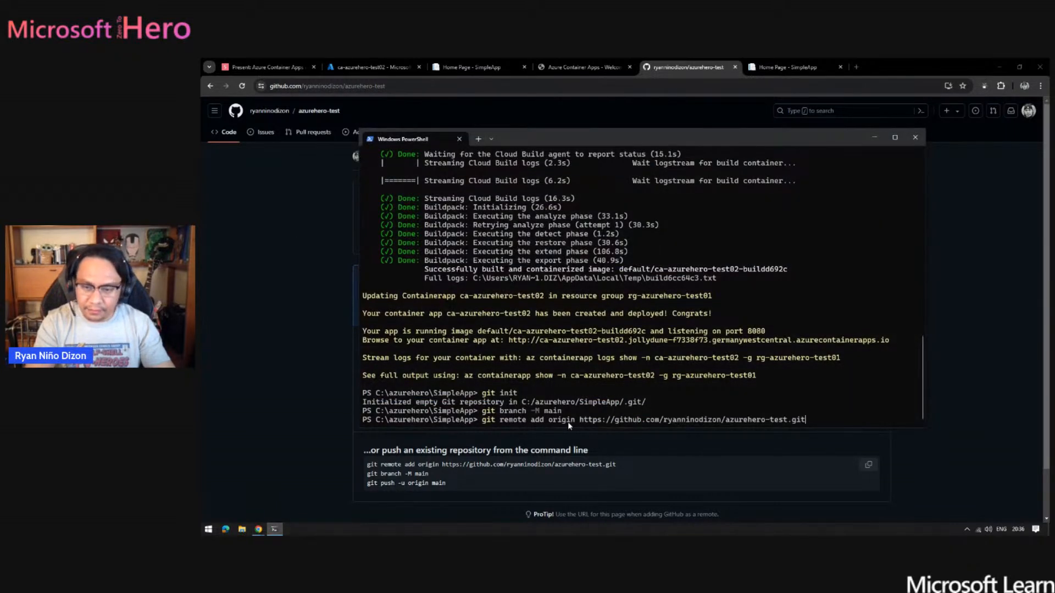
key(Return)
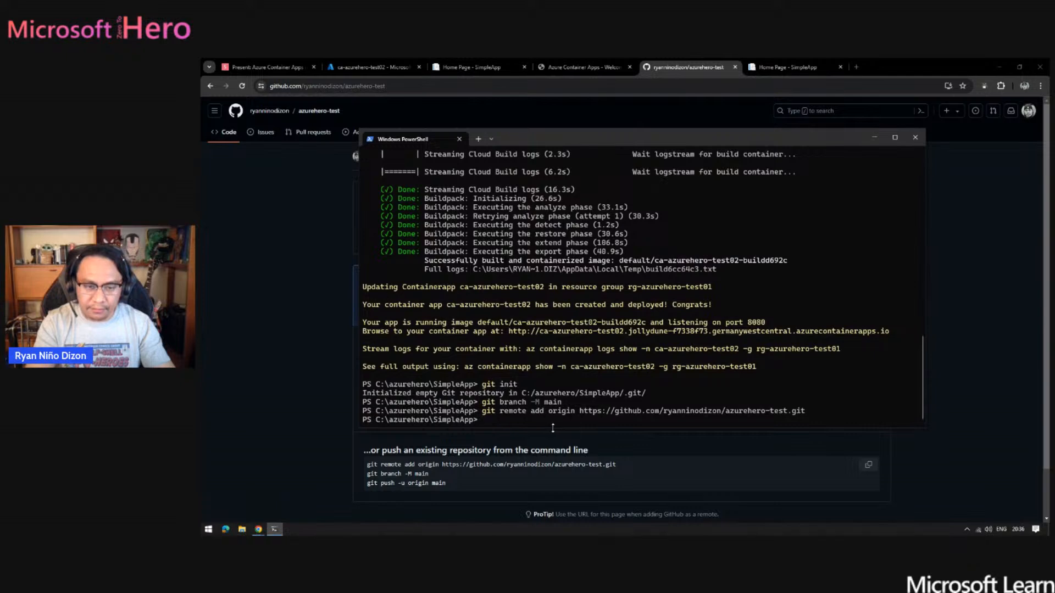
key(alt+Tab)
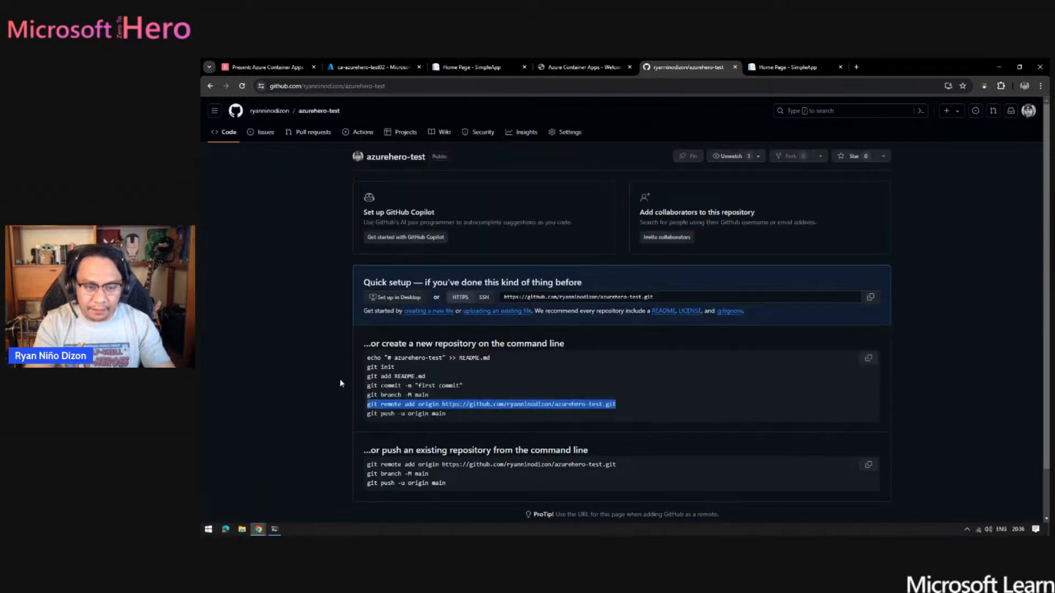
- Open the SimpleApp folder in Visual Studio Code from PowerShell with code ., trust its authors, and open Views/Home/Index.cshtml
click(274, 530)
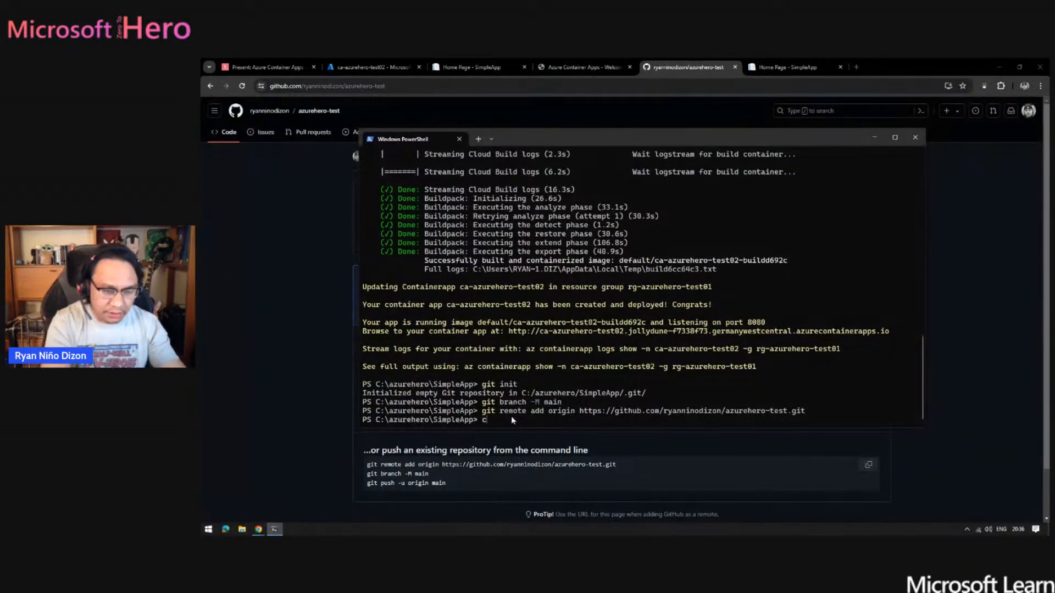
key(Return)
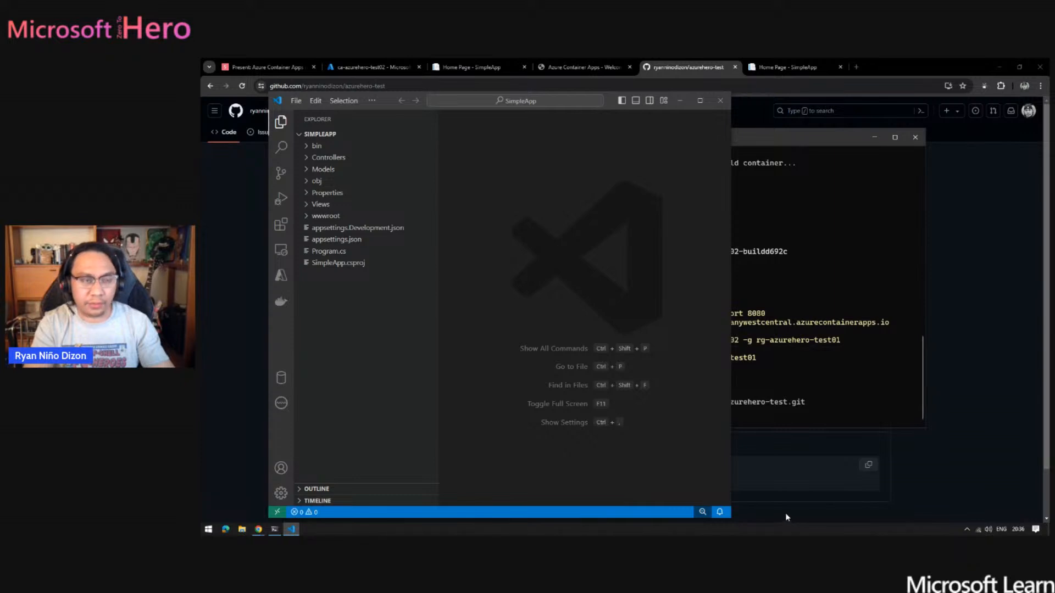
click(328, 205)
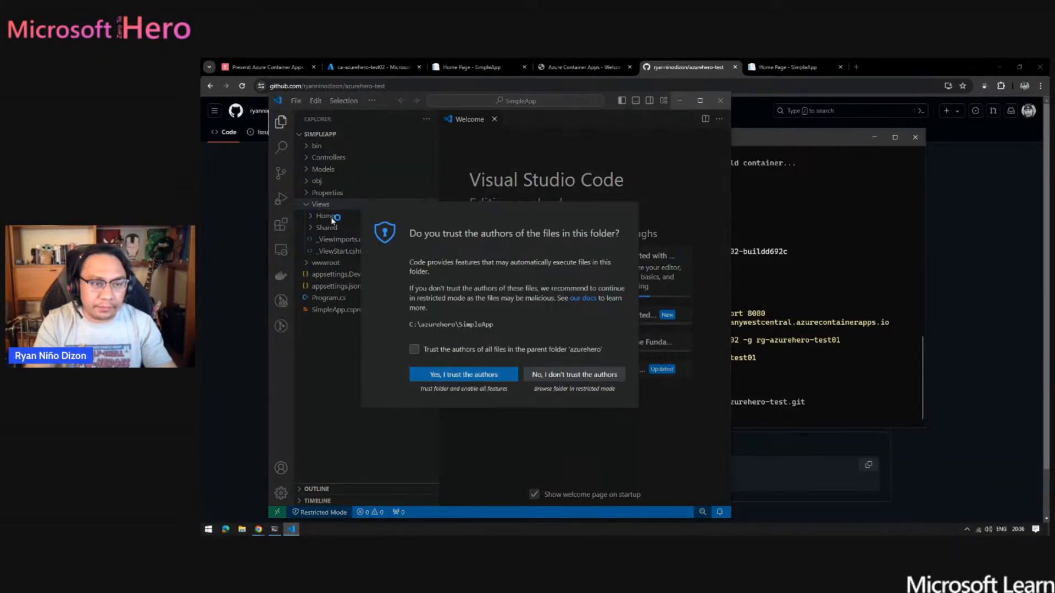
click(470, 377)
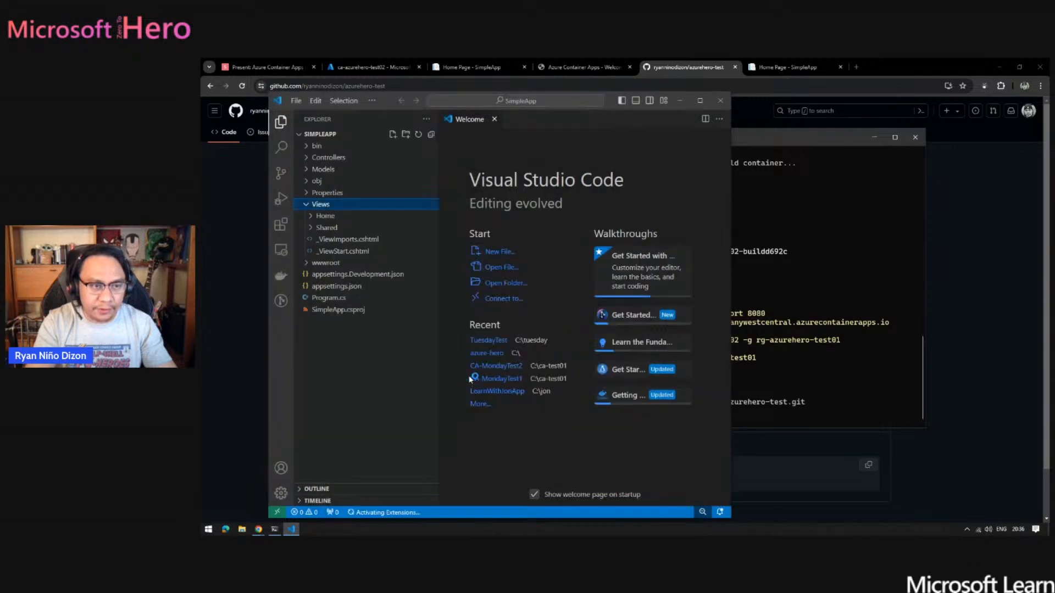
click(329, 218)
click(338, 228)
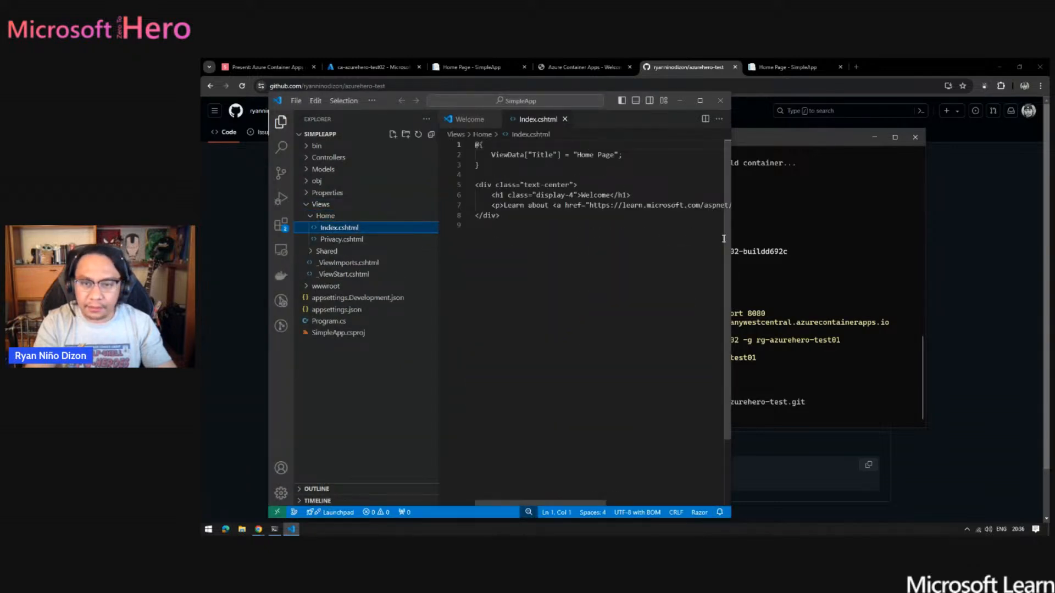
- Extend the Welcome heading in Index.cshtml with the presenter's first name and "from GithubAction", and save the file
drag(731, 237, 957, 236)
click(607, 195)
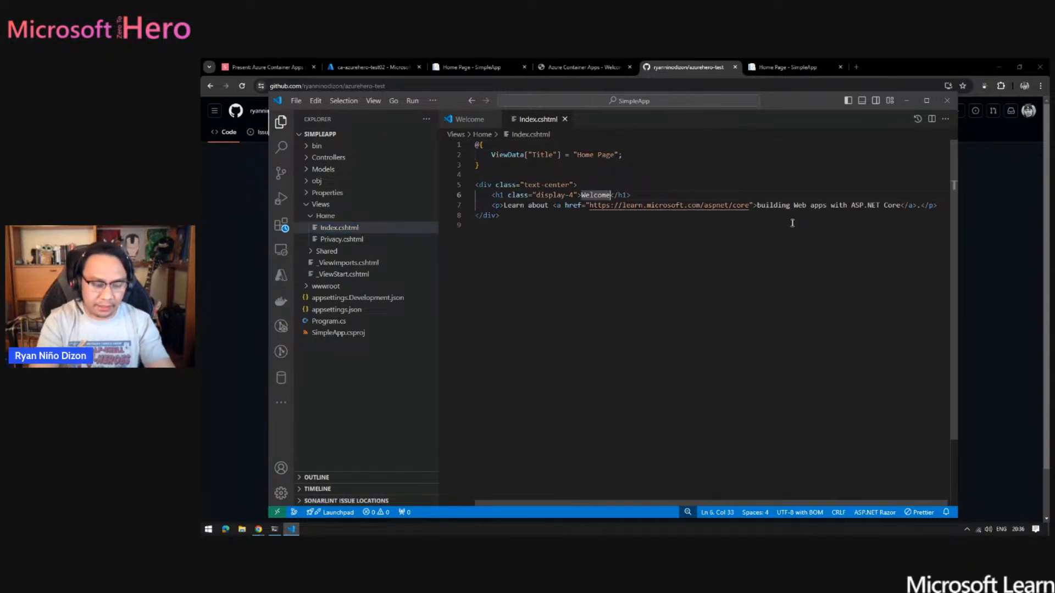
key(Right)
text(Ryan fro)
text(m Github)
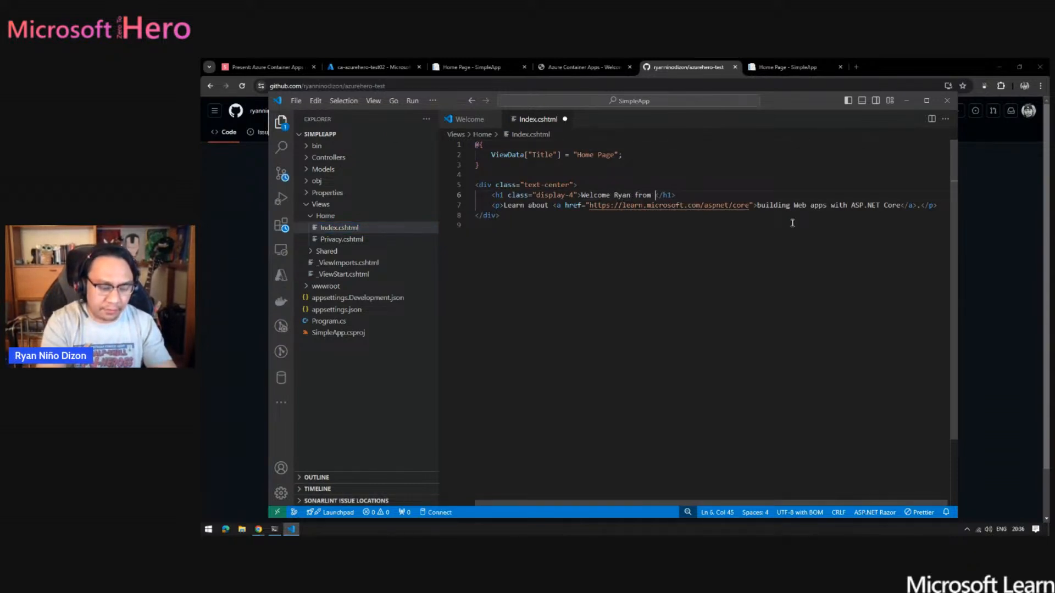
text(Action)
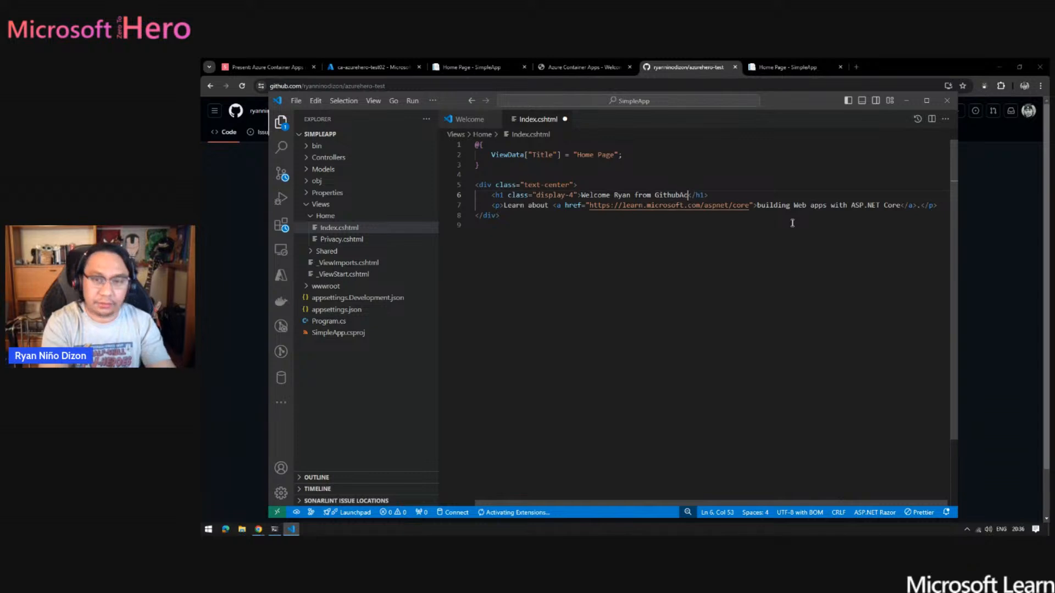
click(791, 223)
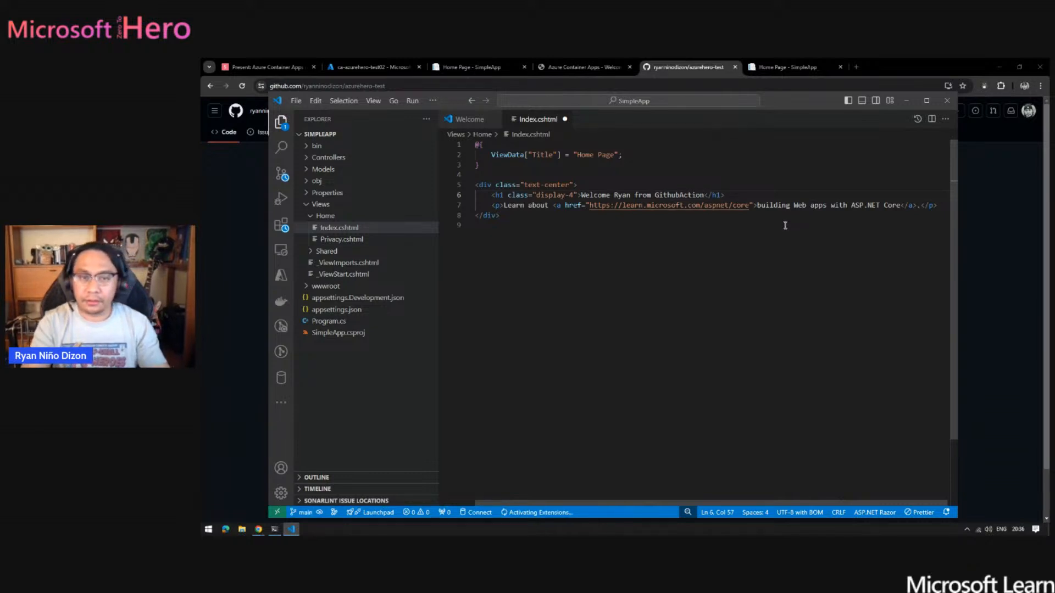
key(ctrl+s)
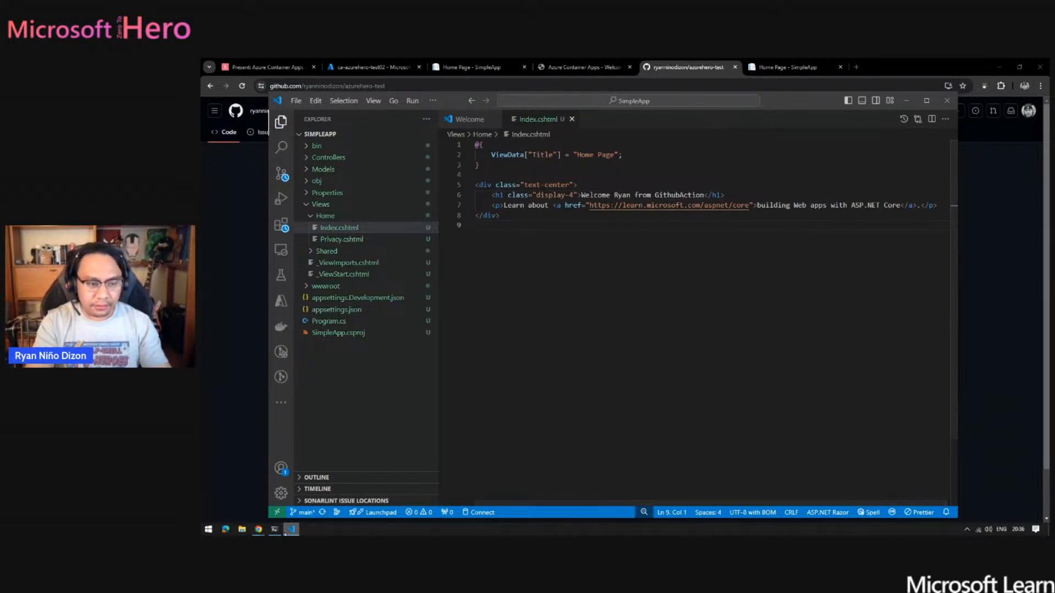
- Switch to PowerShell and stage all SimpleApp files with git add
key(alt+Tab)
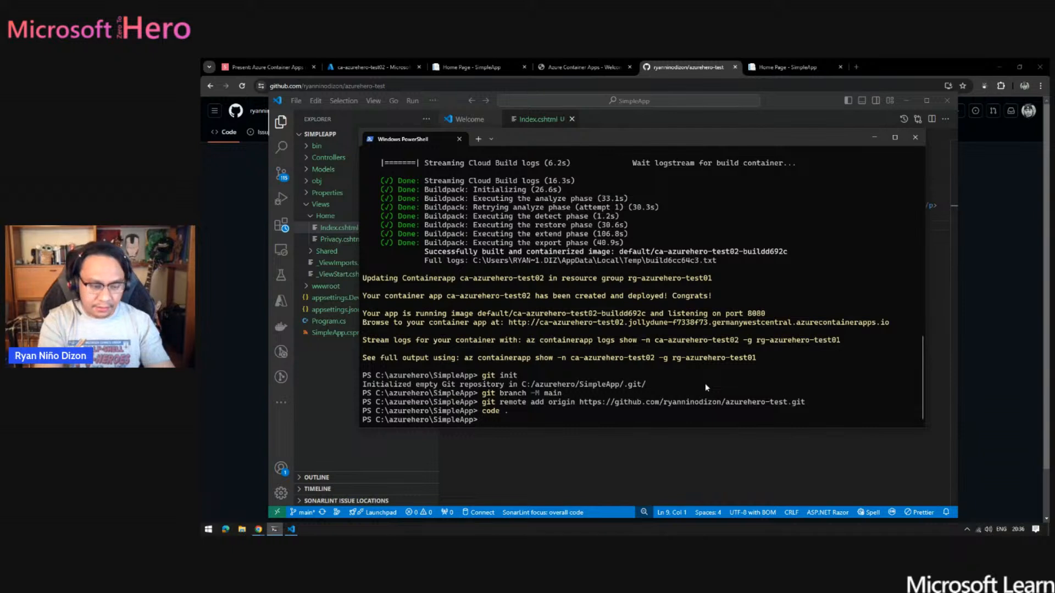
text(git)
key(BackSpace)
key(BackSpace)
key(BackSpace)
key(BackSpace)
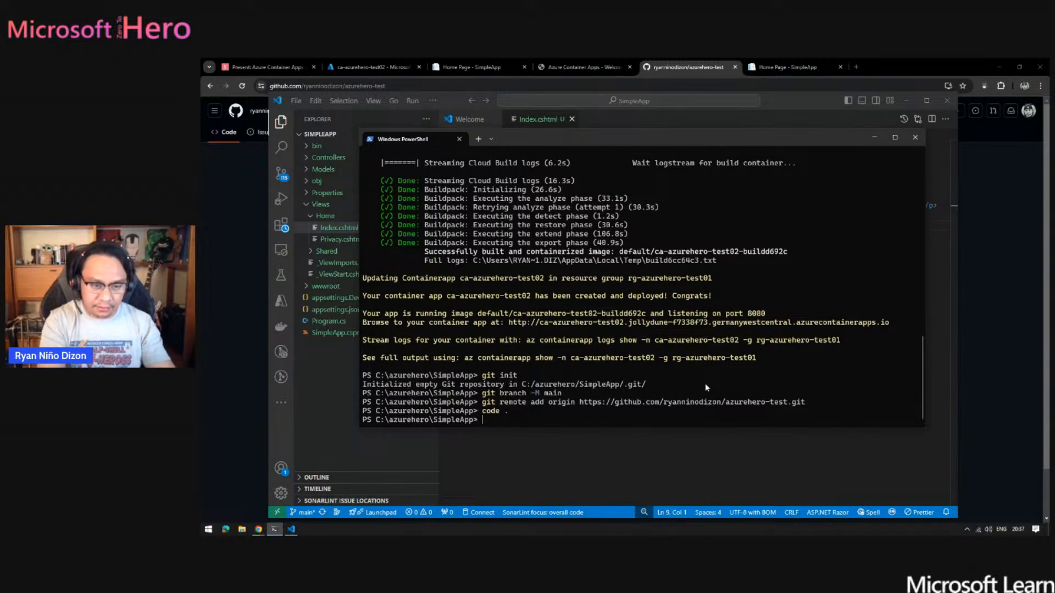
text(git)
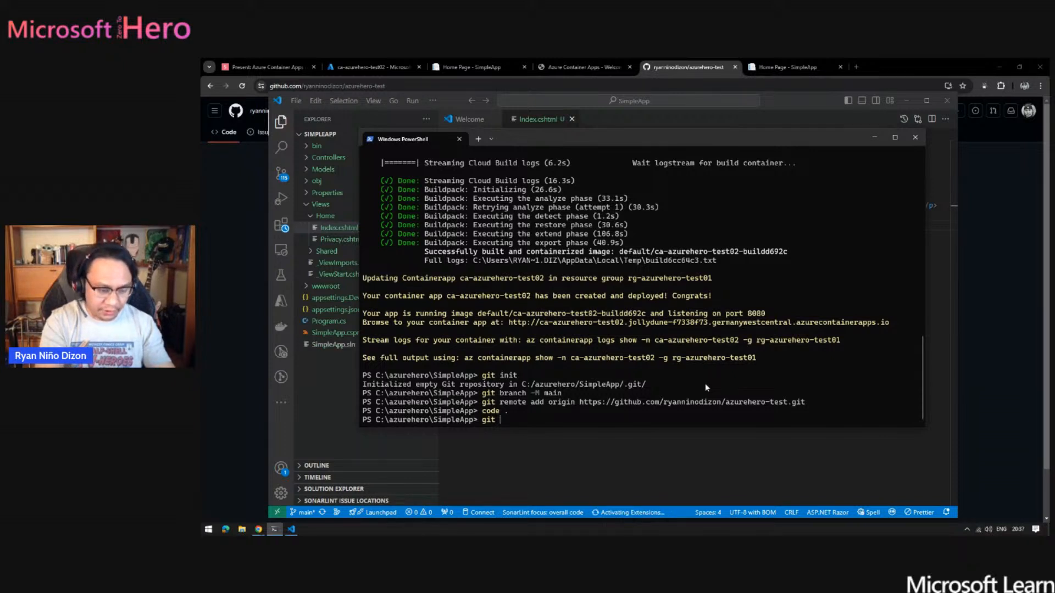
text( add .)
key(Return)
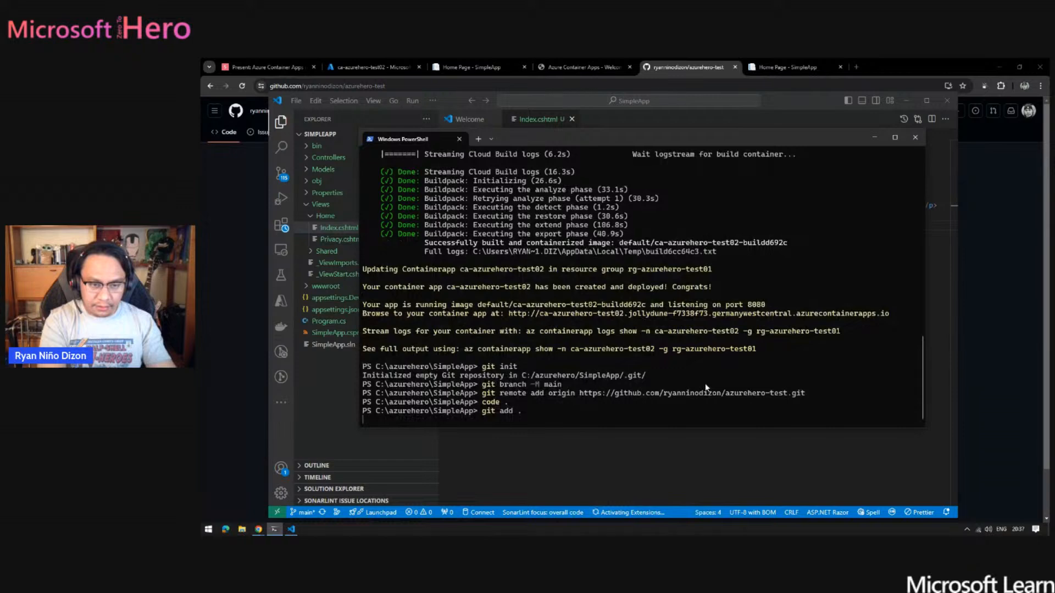
- Commit the staged SimpleApp files using git commit -m with the message 'Init'
text(git com)
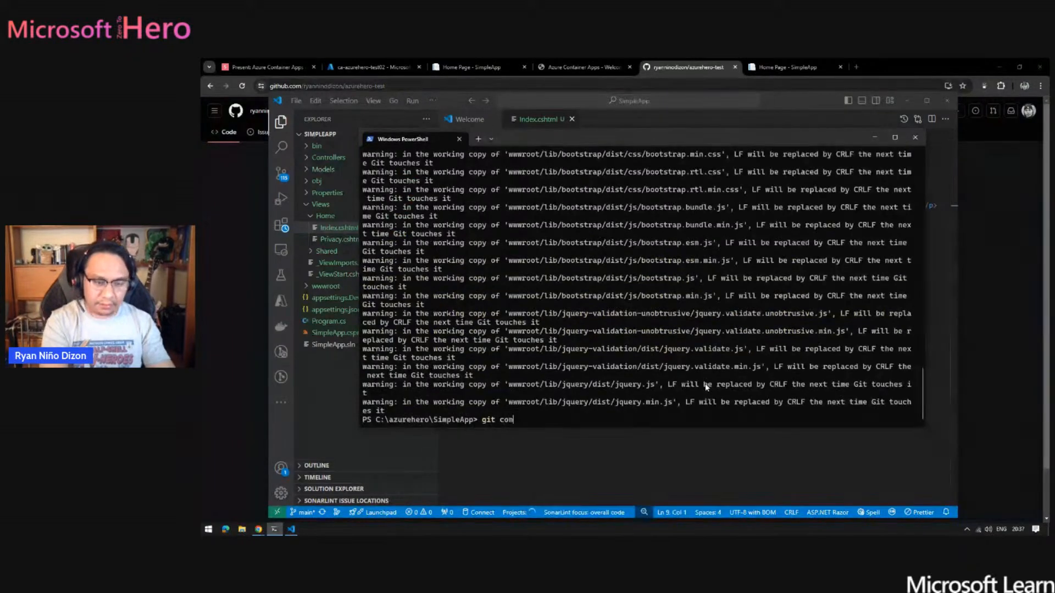
text(mit )
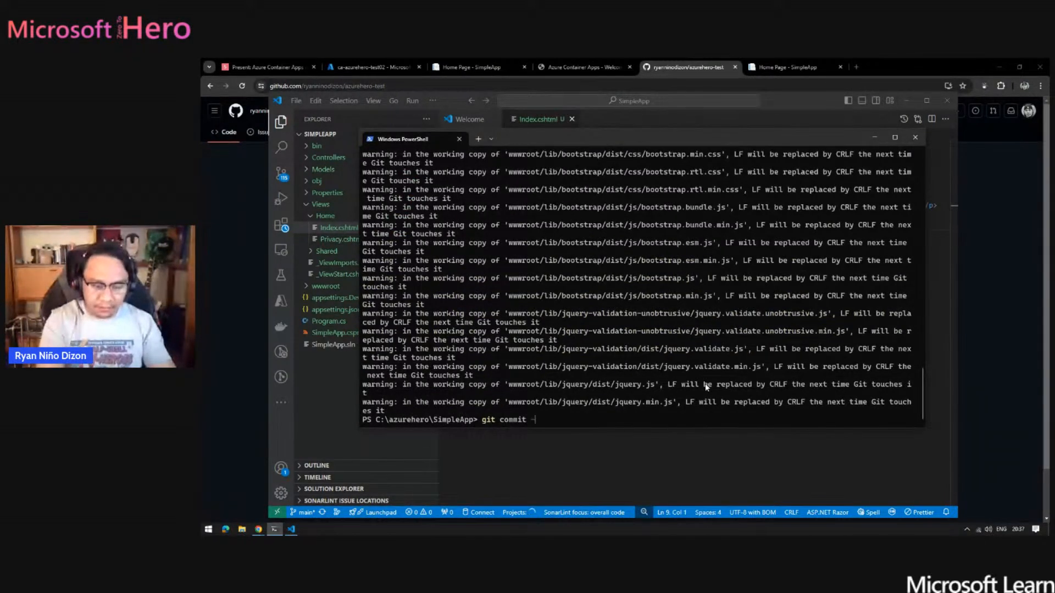
text(-m )
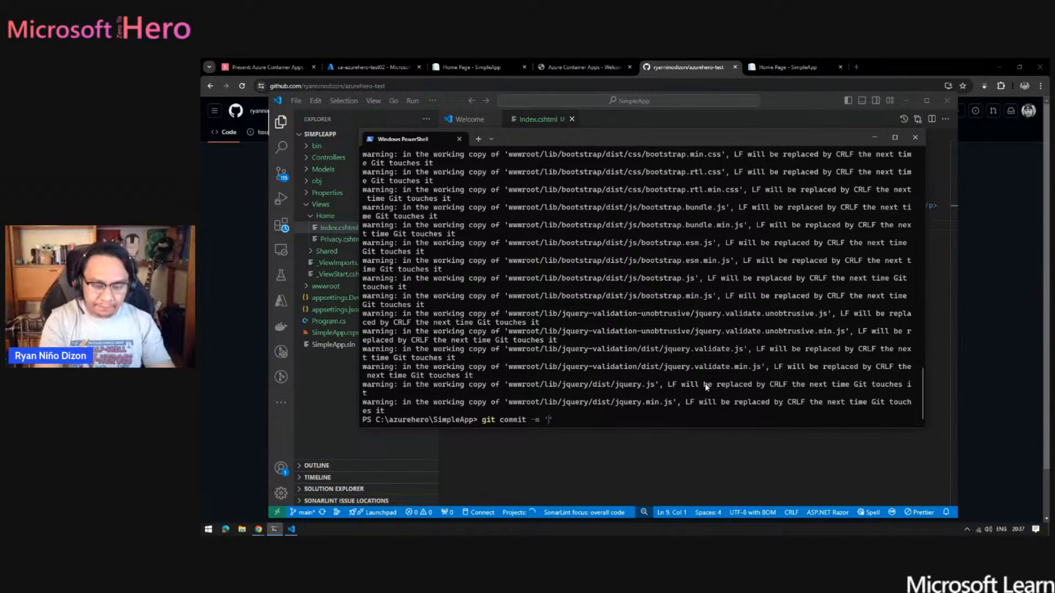
text('Inite)
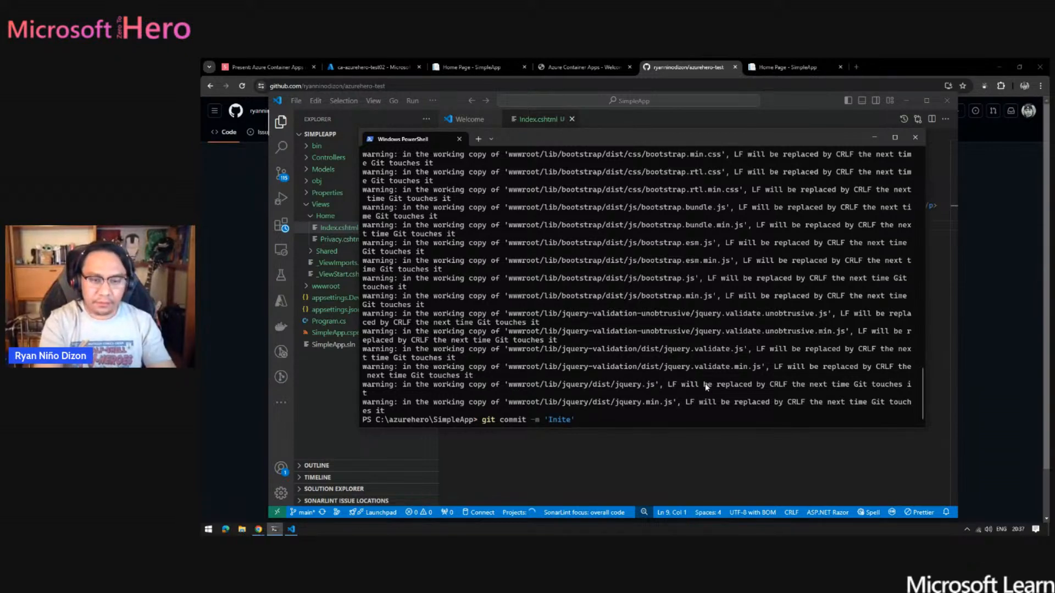
key(BackSpace)
key(Return)
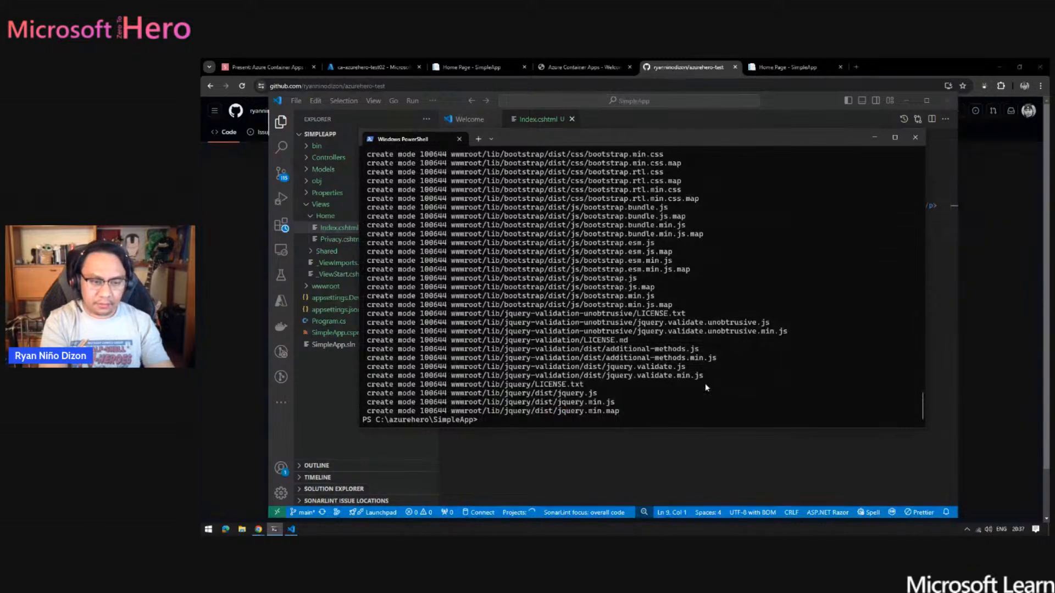
text(git push)
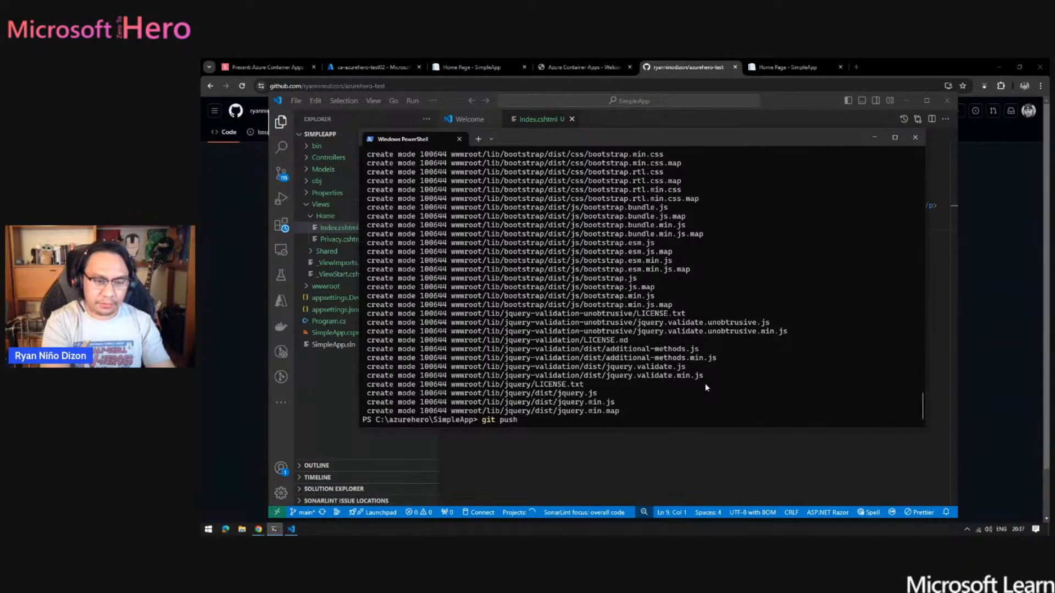
text( .\app)
key(Tab)
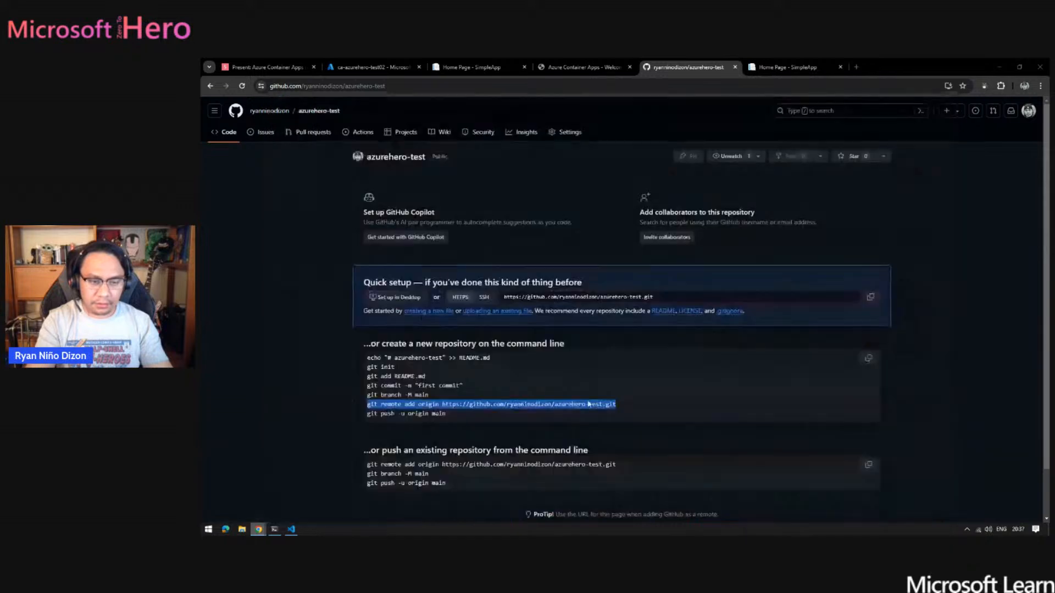
- Copy git push -u origin main from the GitHub setup instructions and return to PowerShell
click(258, 530)
drag(443, 417, 367, 405)
scroll(504, 460, down, 1)
key(alt+Tab)
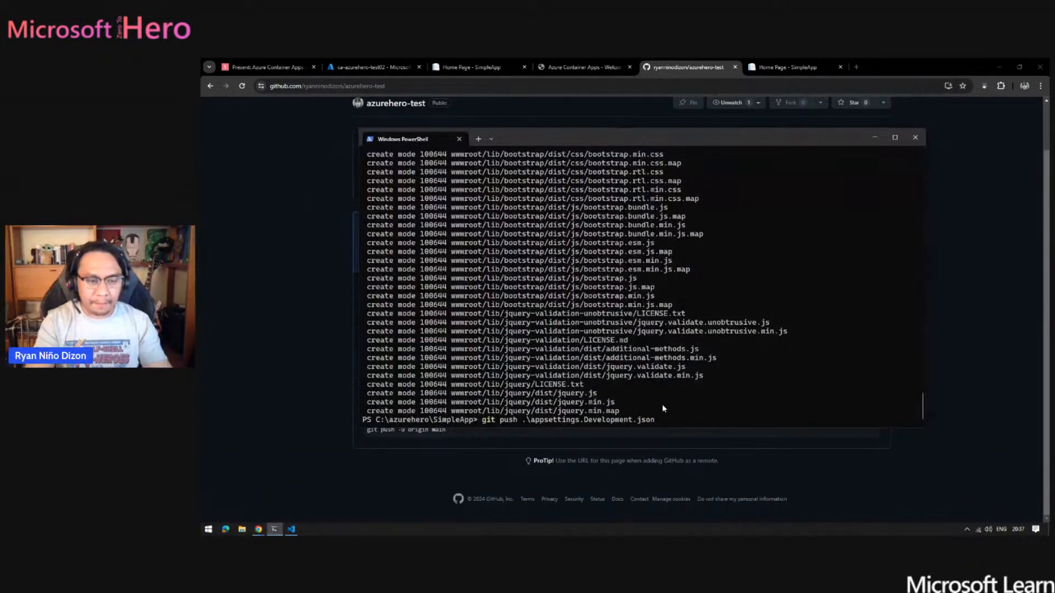
key(alt+Tab)
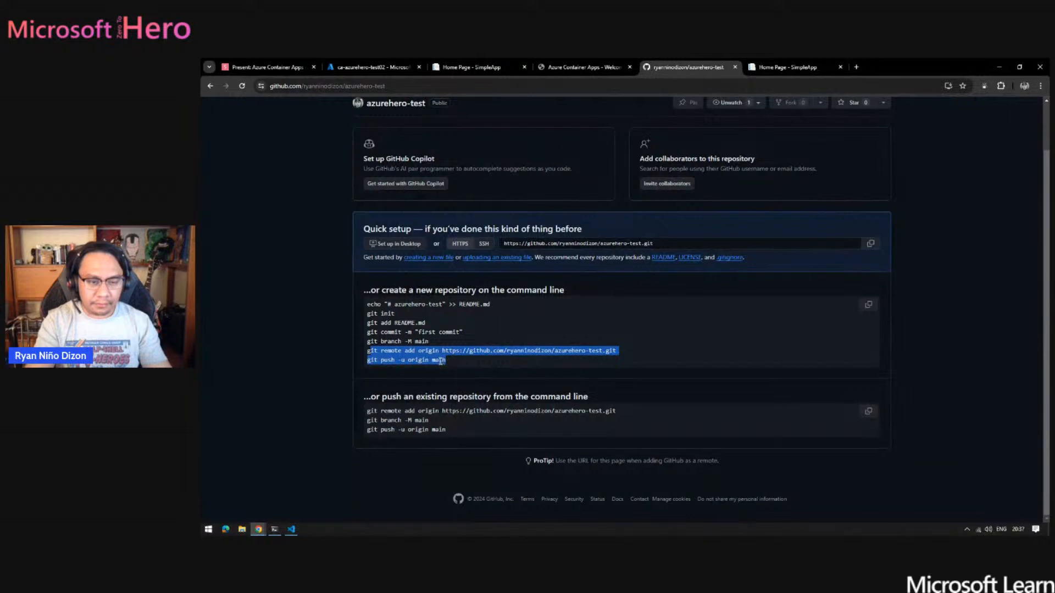
drag(446, 360, 368, 361)
key(ctrl+c)
key(alt+Tab)
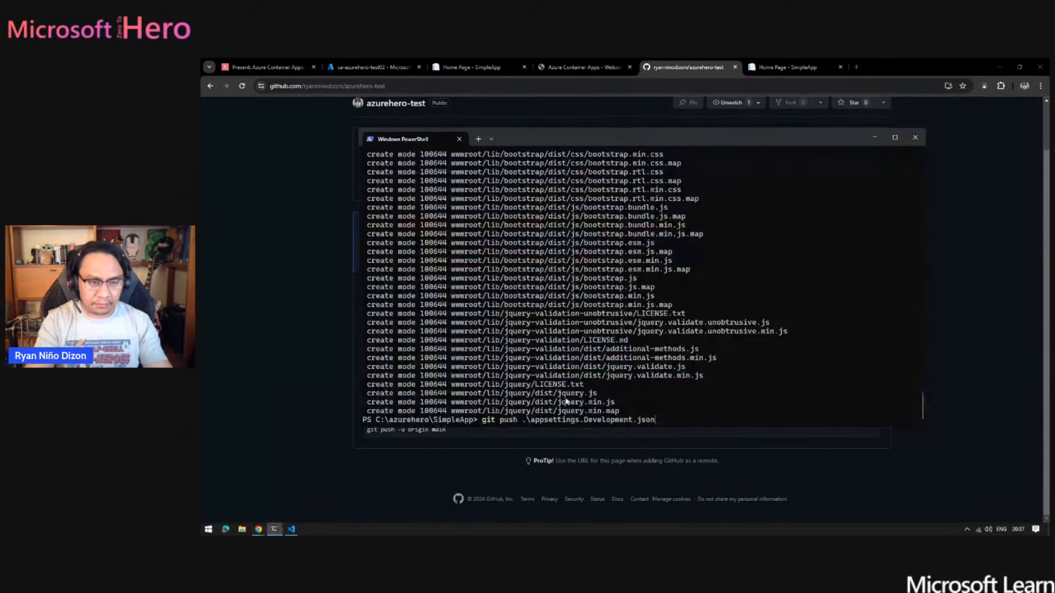
- Discard the unfinished command, clear the PowerShell screen with cls, and run git push -u origin main
key(BackSpace)
key(BackSpace)
key(BackSpace)
key(BackSpace)
key(BackSpace)
key(BackSpace)
key(BackSpace)
key(BackSpace)
key(BackSpace)
key(BackSpace)
key(BackSpace)
key(BackSpace)
key(BackSpace)
key(BackSpace)
key(BackSpace)
key(BackSpace)
key(BackSpace)
key(BackSpace)
key(BackSpace)
key(BackSpace)
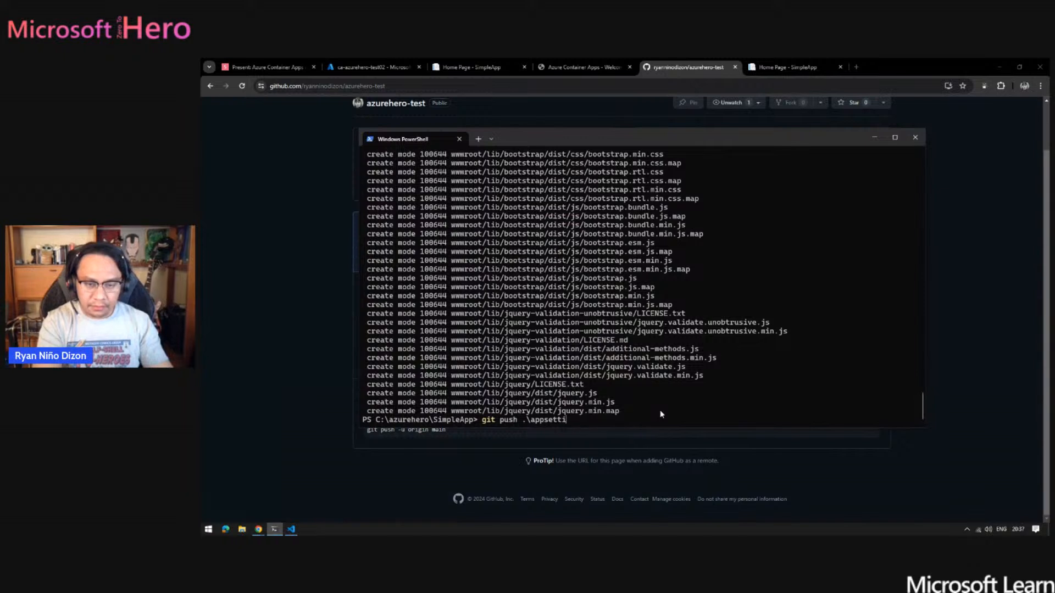
key(BackSpace)
key(BackSpace)
key(BackSpace)
key(BackSpace)
text(cls)
key(Return)
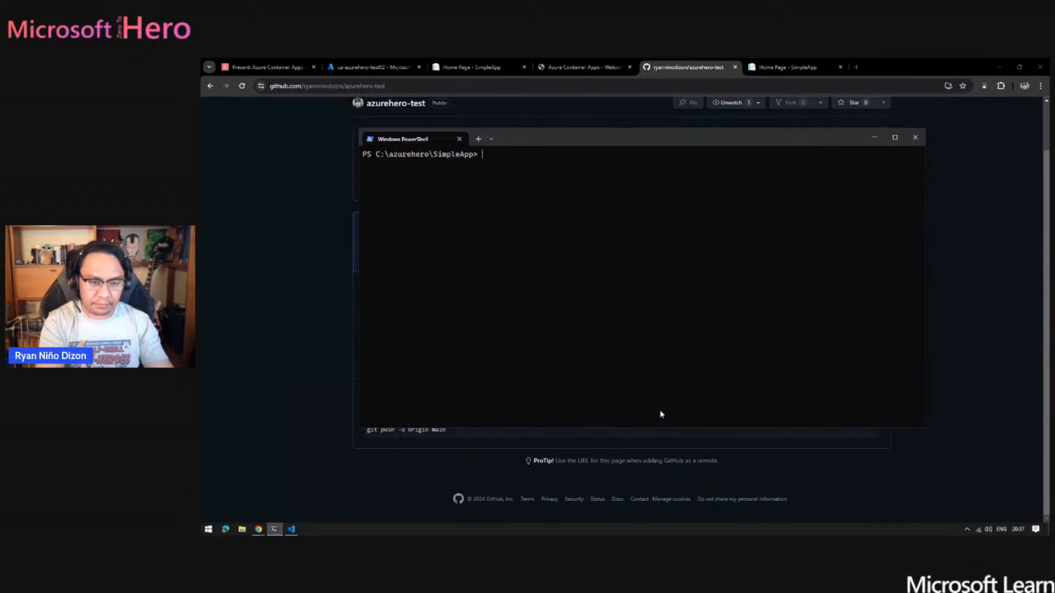
text(g)
key(ctrl+v)
key(Return)
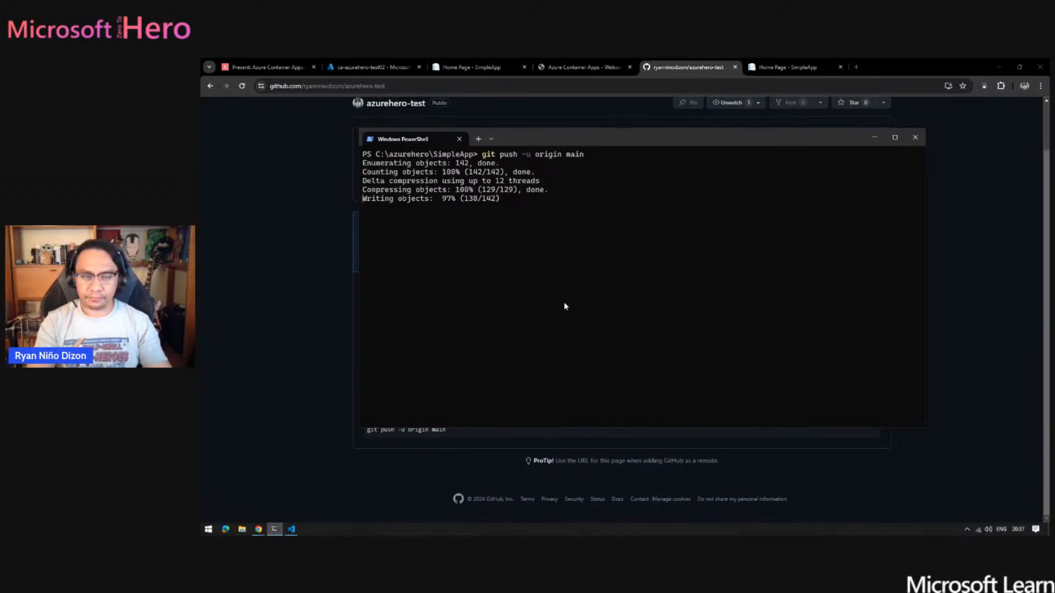
- Refresh the azurehero-test repository page on GitHub to check the pushed files, then return to PowerShell
click(277, 346)
key(F5)
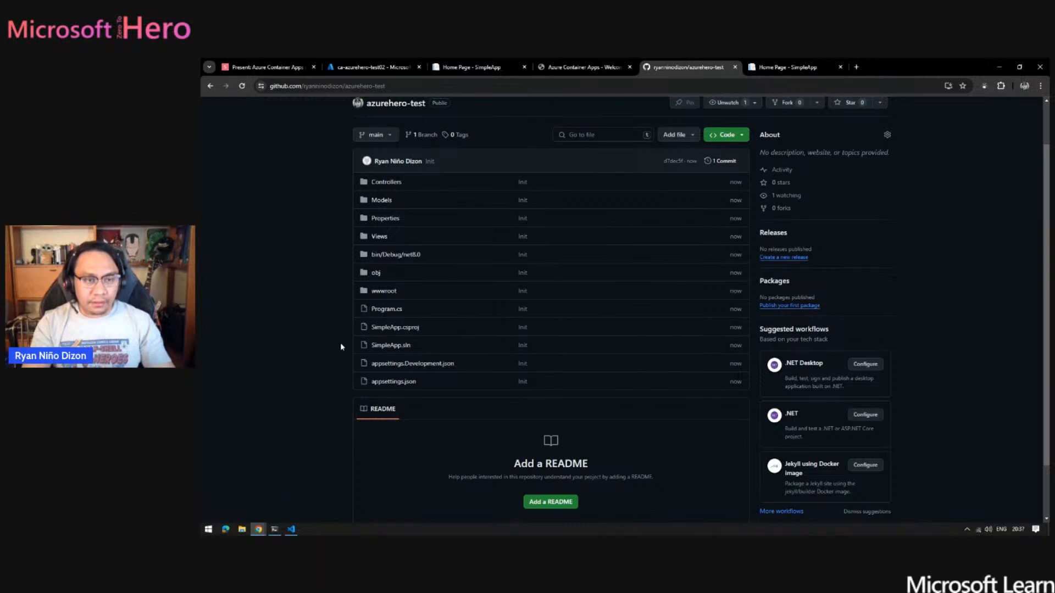
key(alt+Tab)
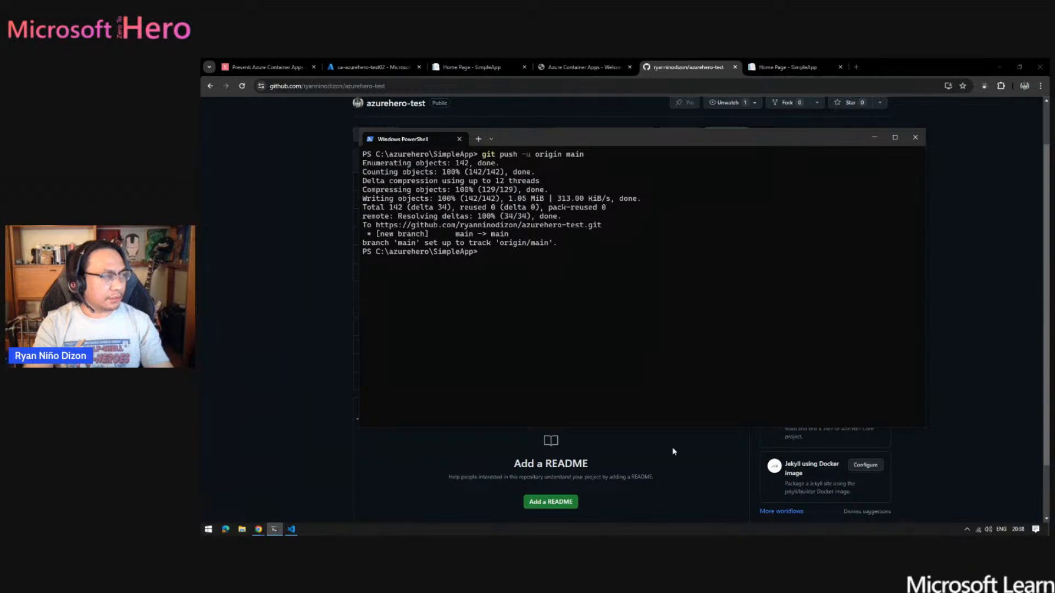
- Recall the az containerapp up command for ca-azurehero-test02 and replace its --source . option with --repo
text(code .)
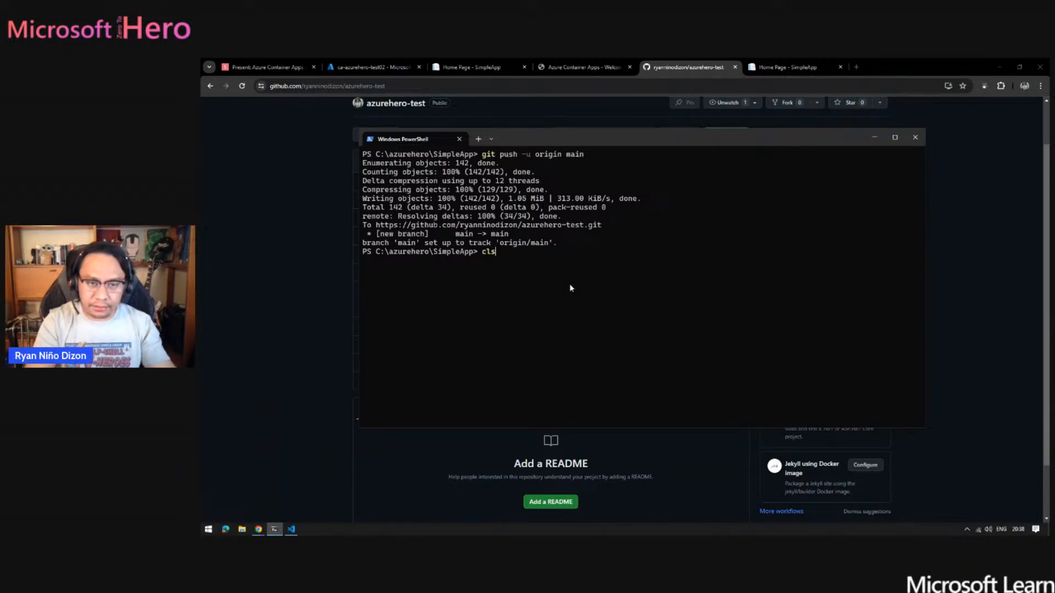
key(Up)
key(Up)
key(Up)
key(Up)
key(Up)
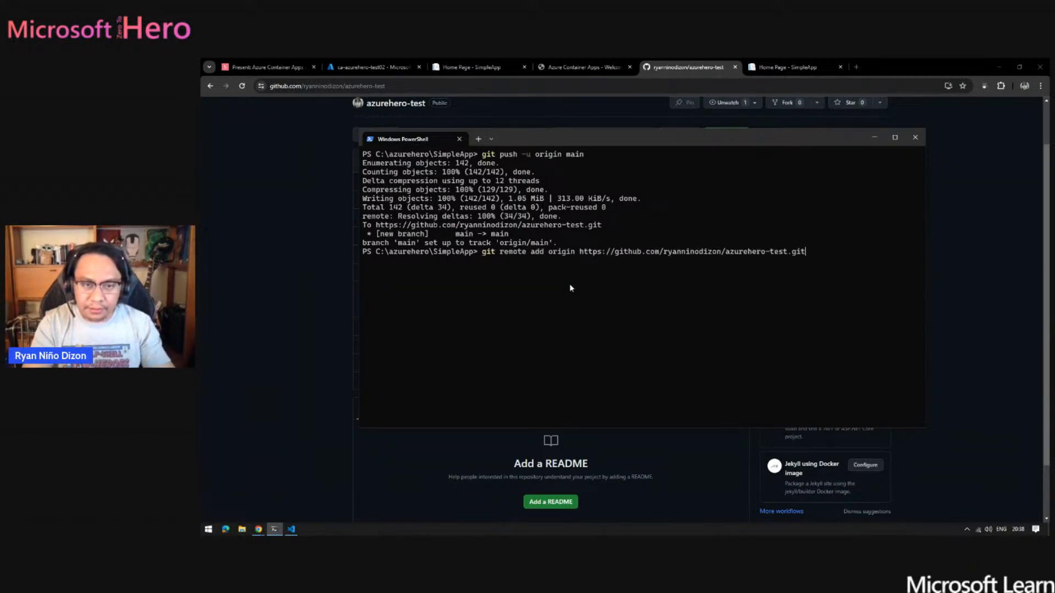
key(Up)
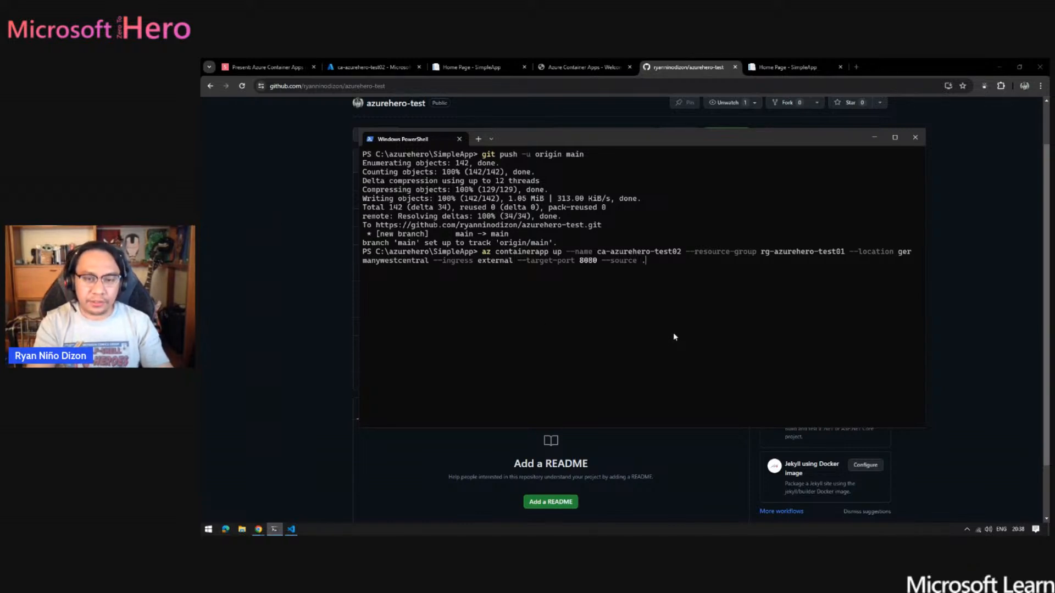
key(BackSpace)
key(BackSpace)
key(BackSpace)
key(BackSpace)
key(BackSpace)
key(BackSpace)
key(BackSpace)
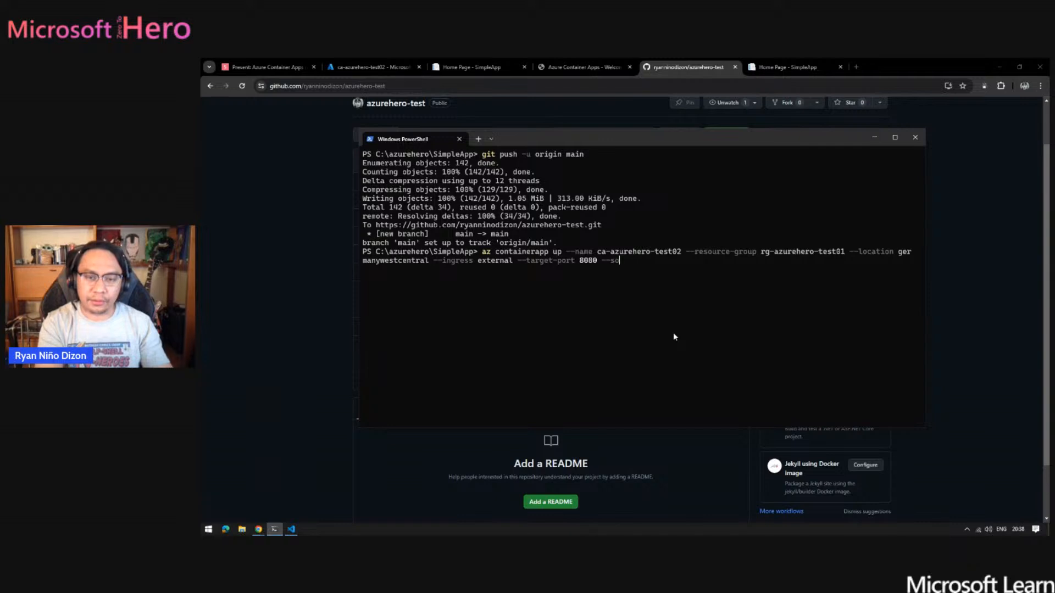
text(repo)
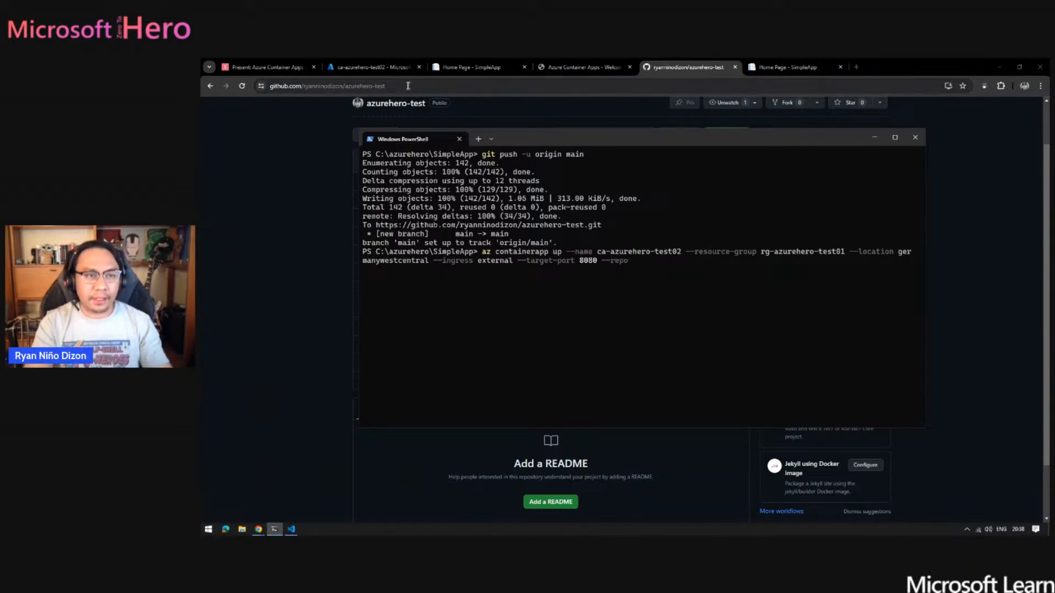
- Copy the azurehero-test repository URL from the browser as the --repo value in PowerShell and run the command
key(alt+Tab)
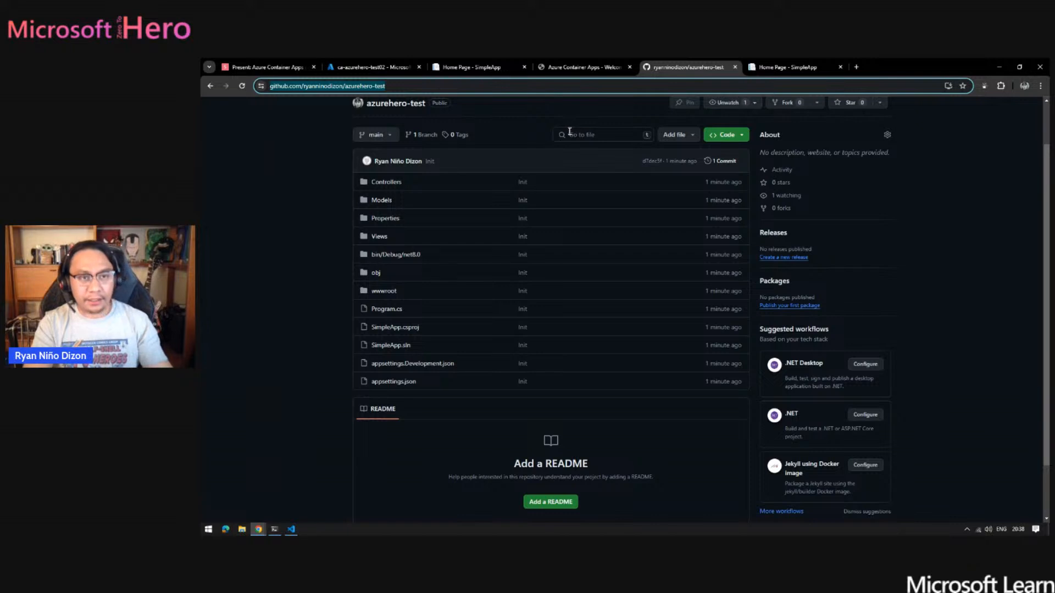
key(alt+Tab)
text(https://github.com/ryanninodizon/azurehero-test)
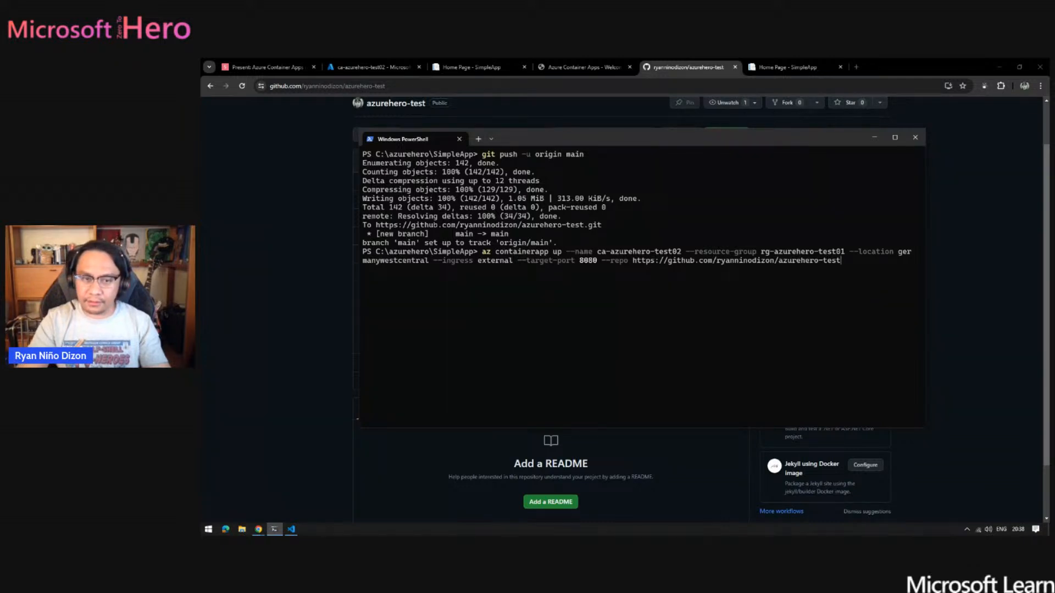
key(Return)
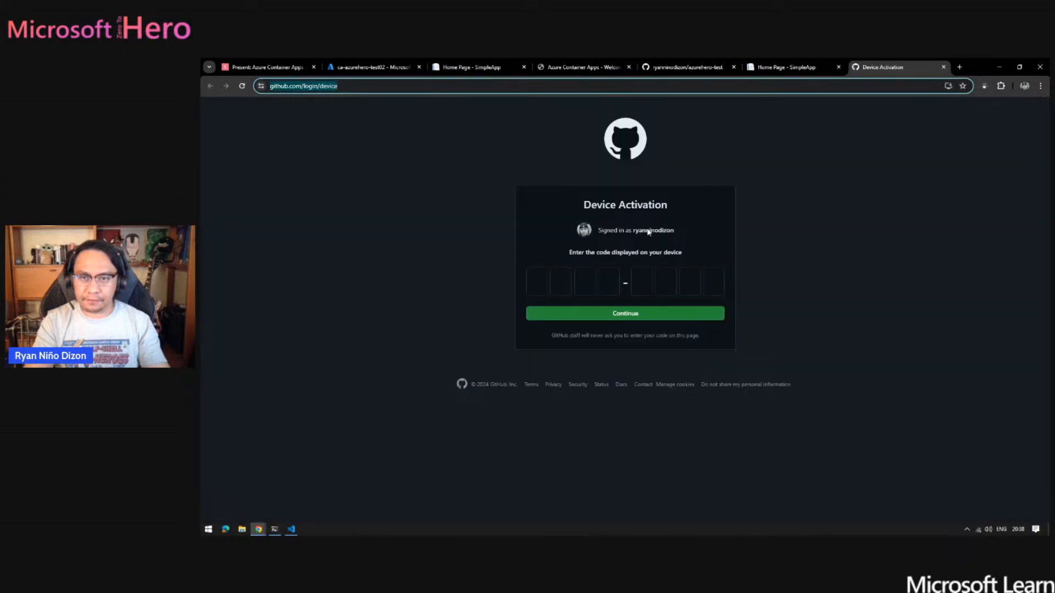
- Enter the device activation code from PowerShell on GitHub's Device Activation page
key(alt+Tab)
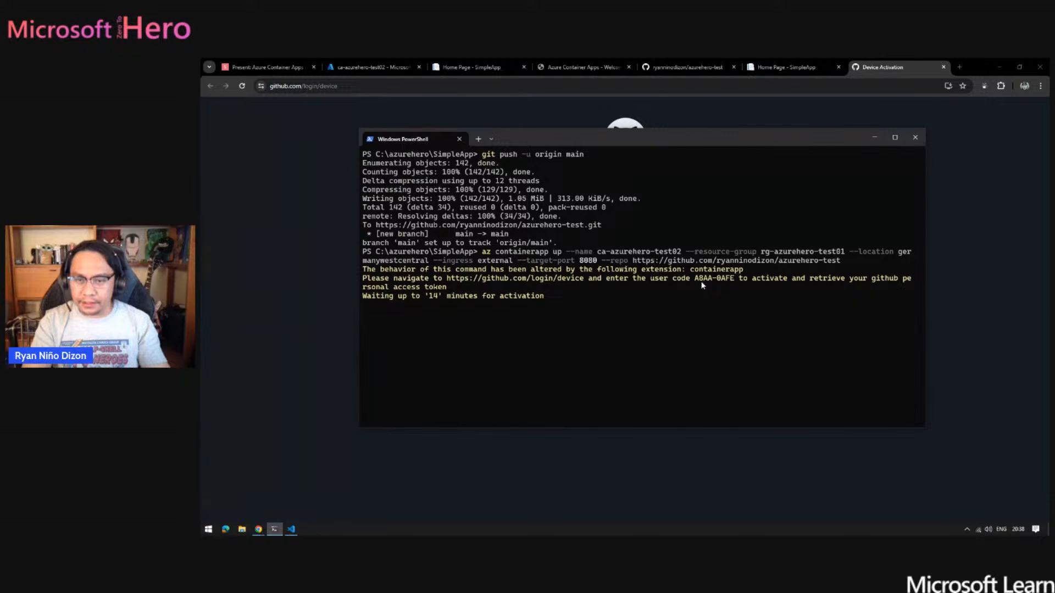
key(alt+Tab)
click(533, 288)
text(A)
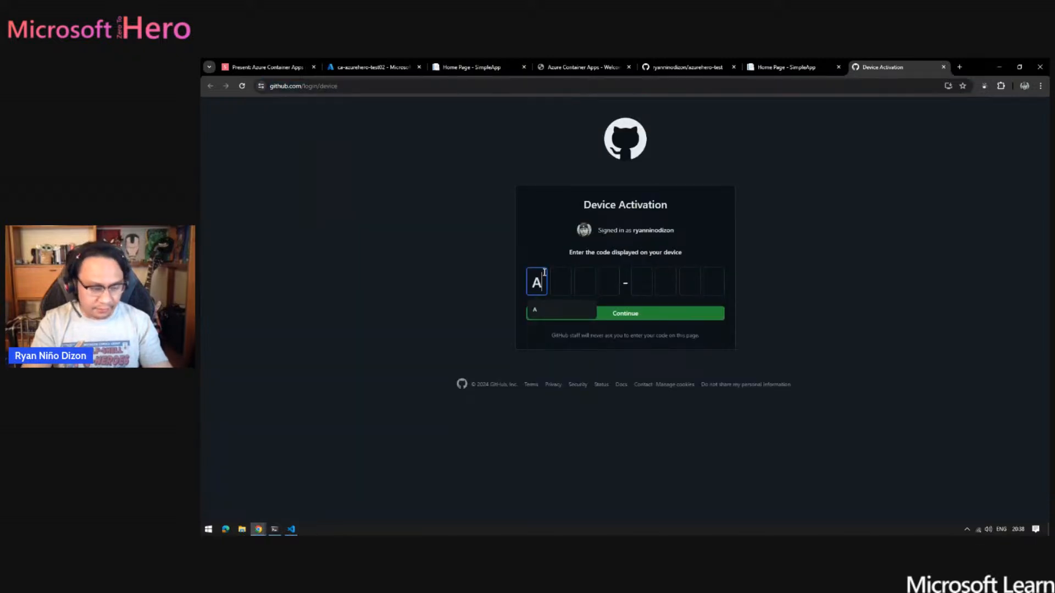
text(8AA)
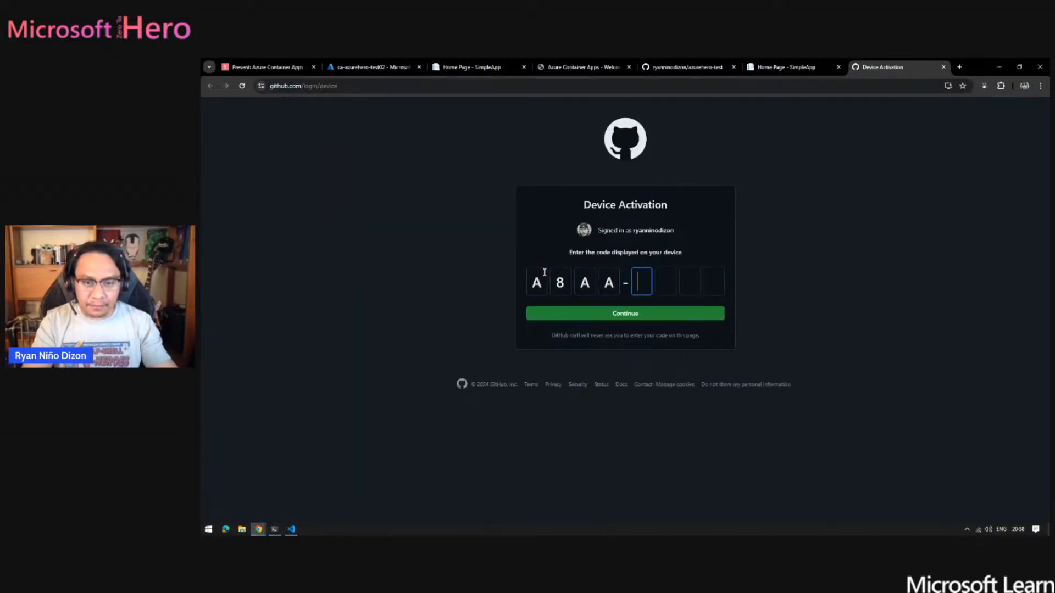
key(alt+Tab)
key(alt+Tab)
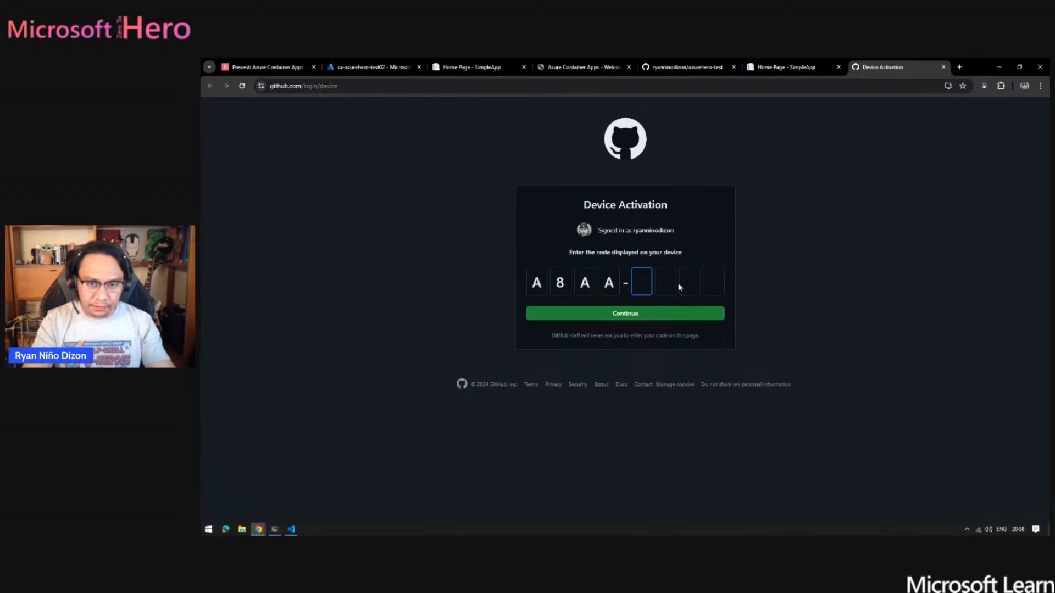
text(0AFE)
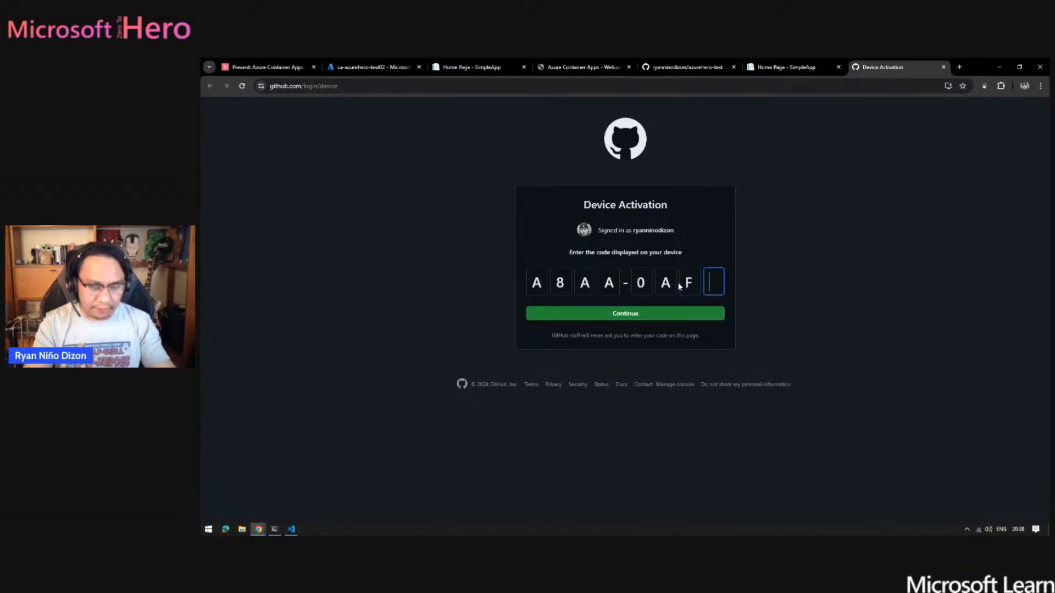
key(alt+Tab)
key(alt+Tab)
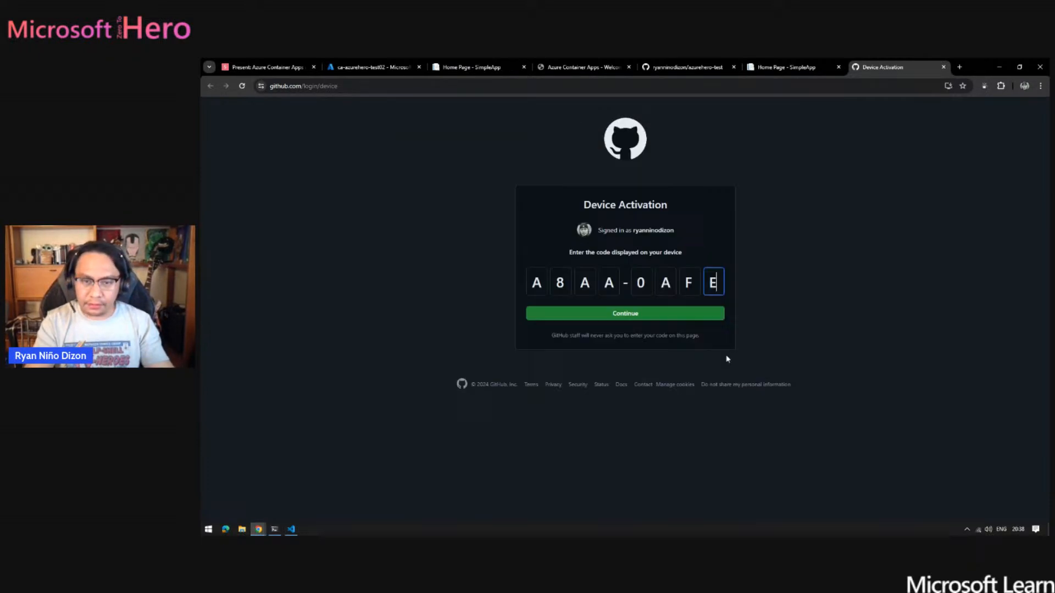
- Submit the device code, authorize AzureAppServiceCLI on GitHub, and return to PowerShell
click(617, 313)
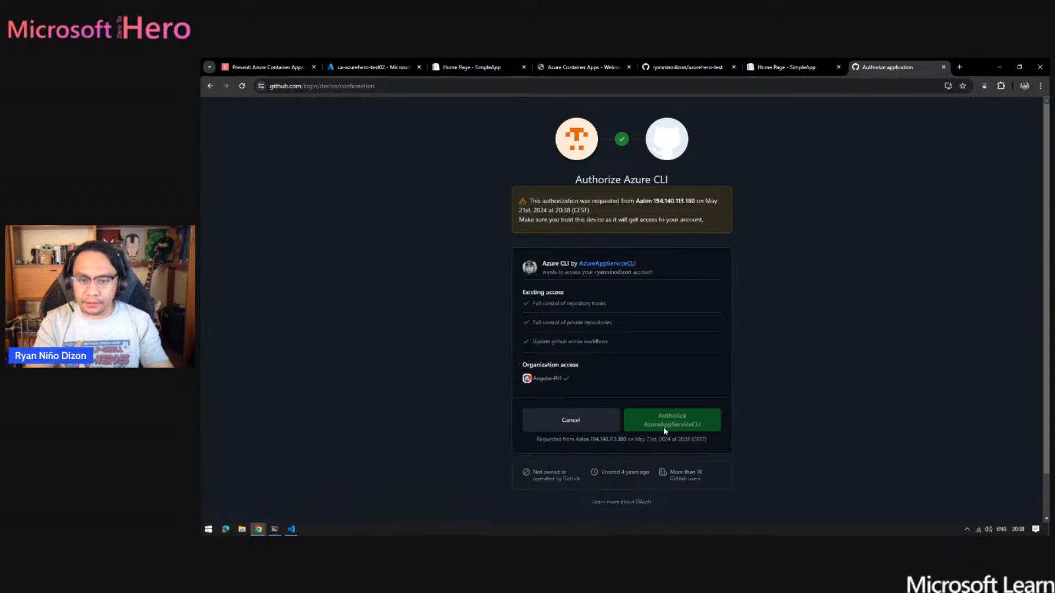
click(682, 426)
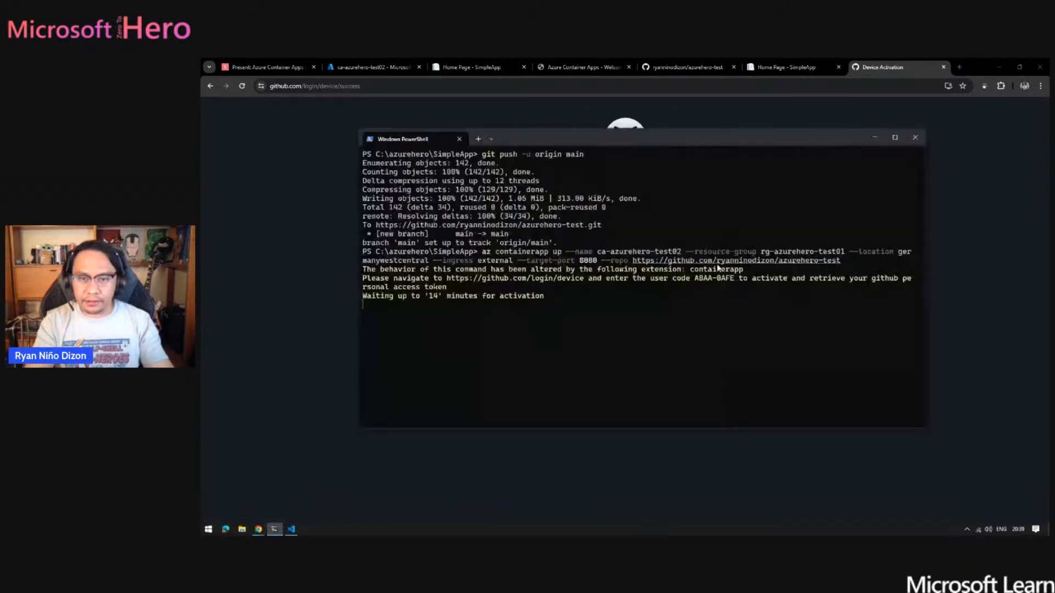
key(alt+Tab)
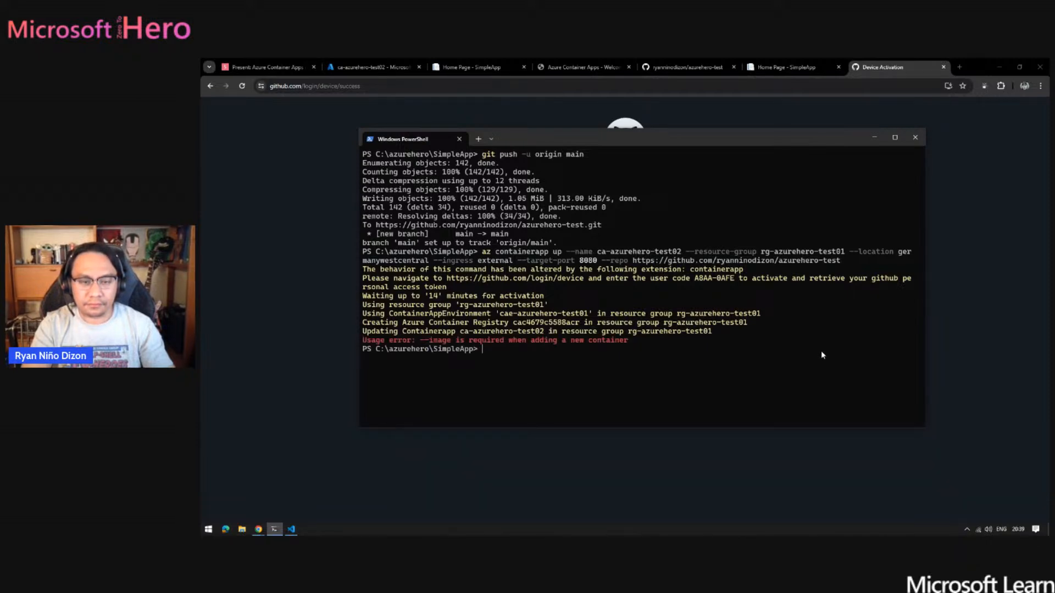
- Rerun the same az containerapp up --repo command and switch to the new GitHub Device Activation page
key(Up)
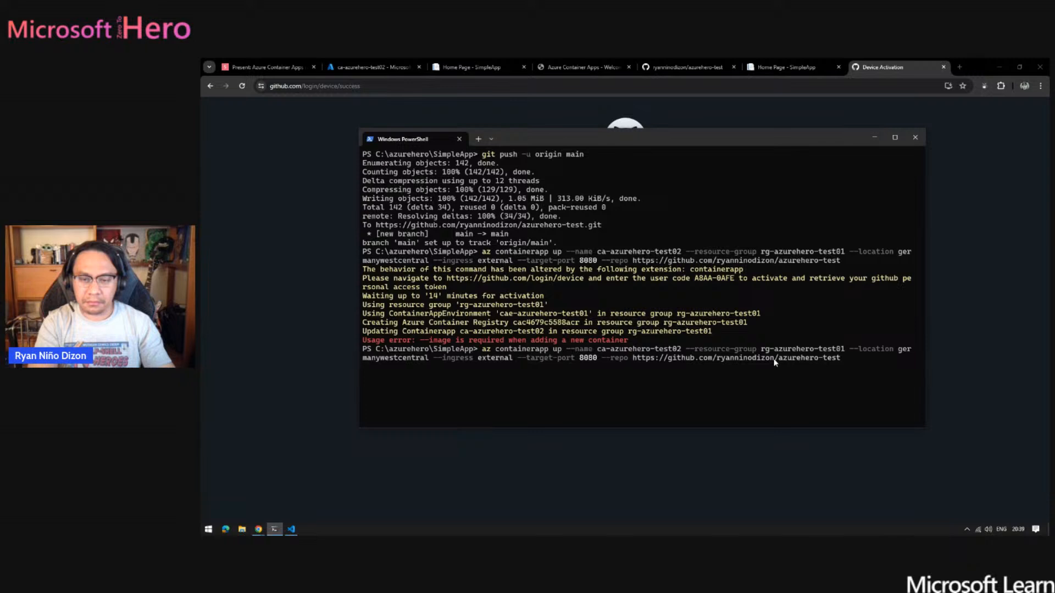
key(Return)
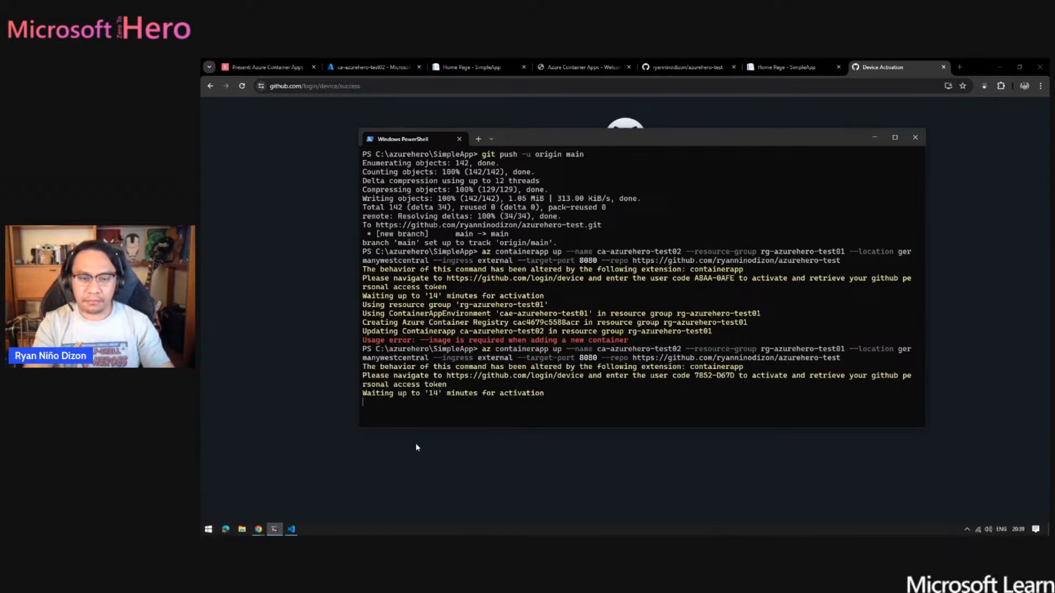
key(alt+Tab)
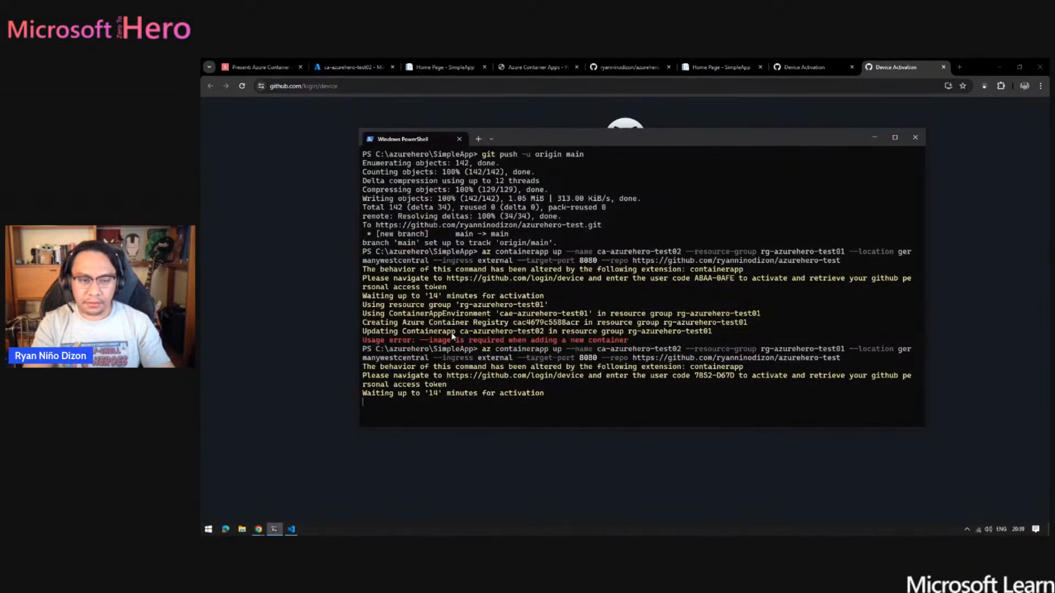
key(alt+Tab)
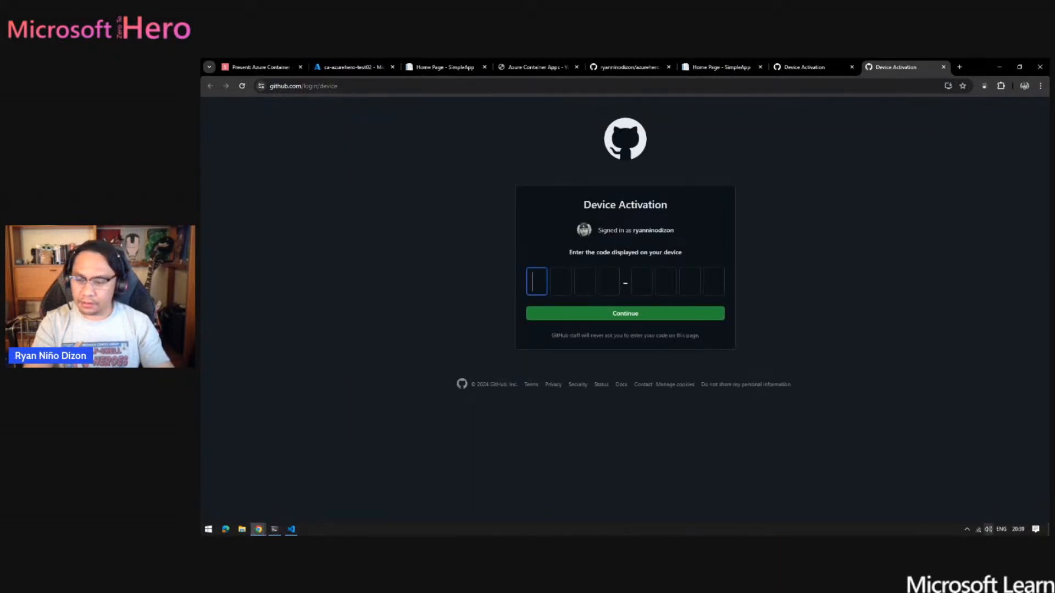
click(966, 530)
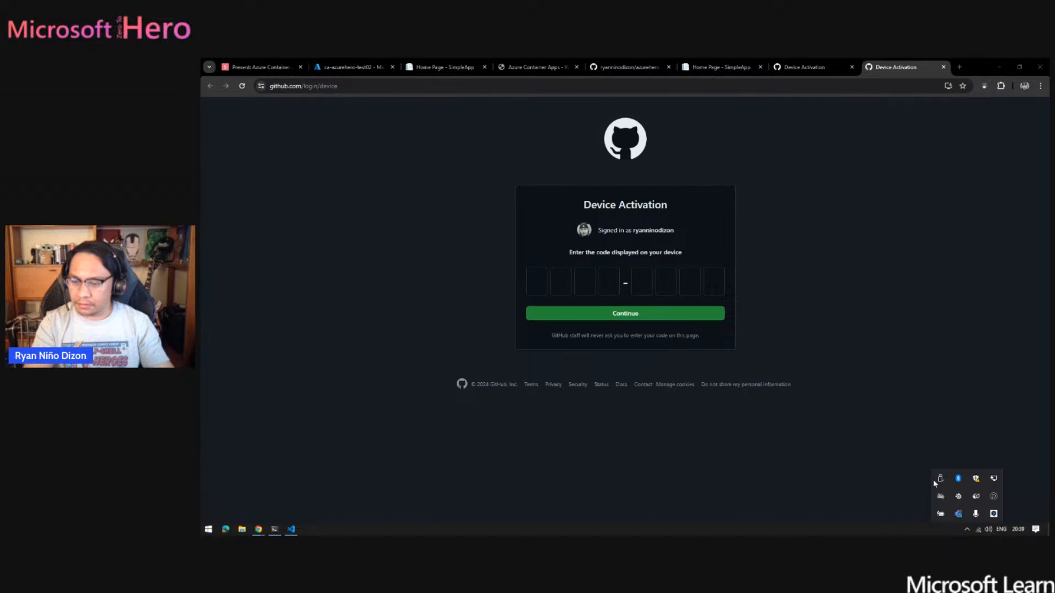
click(719, 531)
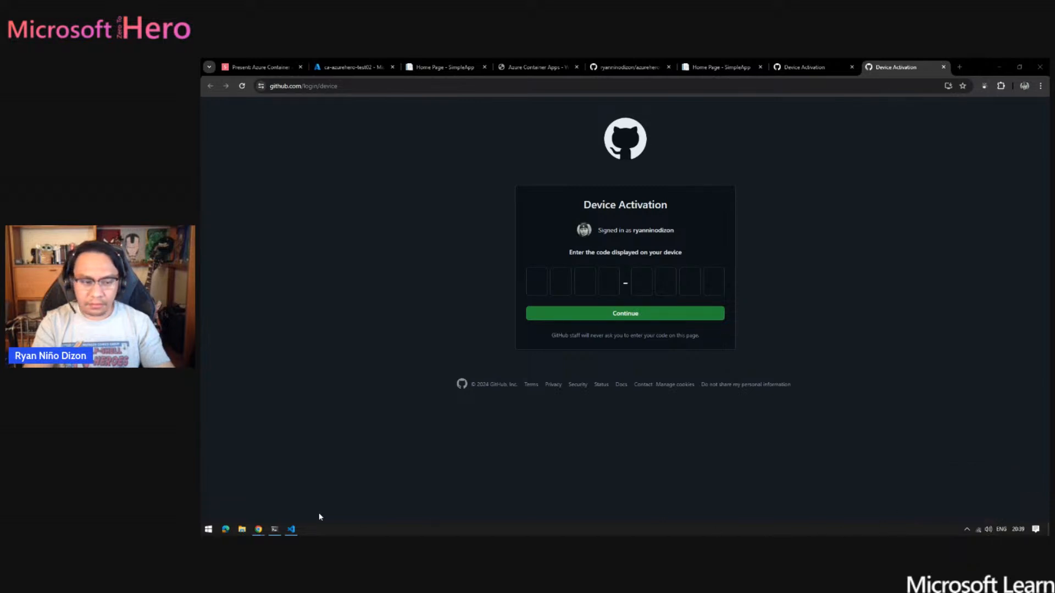
click(276, 530)
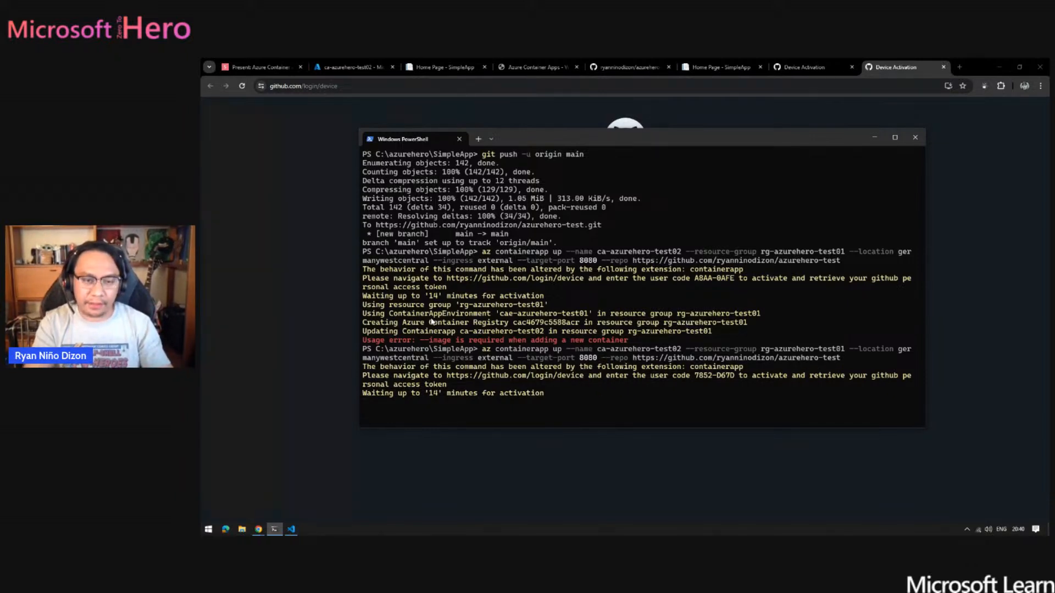
click(291, 337)
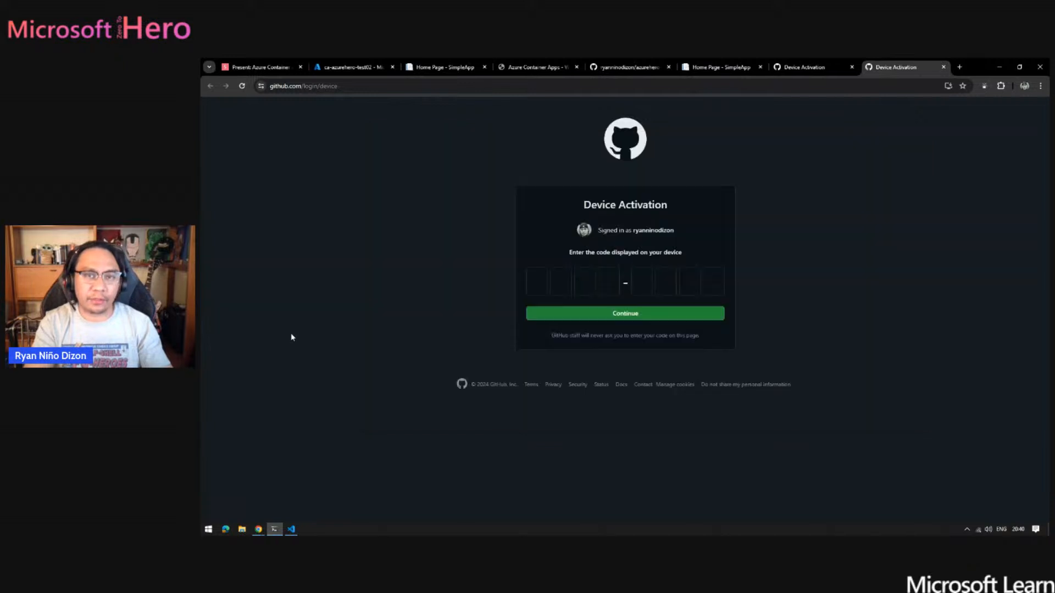
- Open the rg-monday-testings resource group from the resource groups list in the Azure portal
click(346, 67)
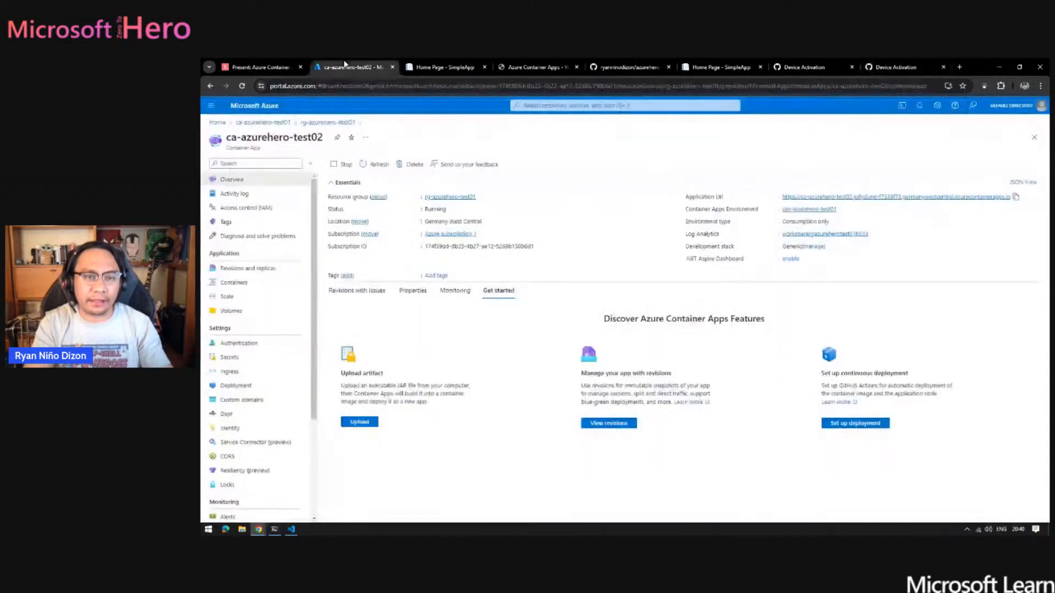
click(262, 122)
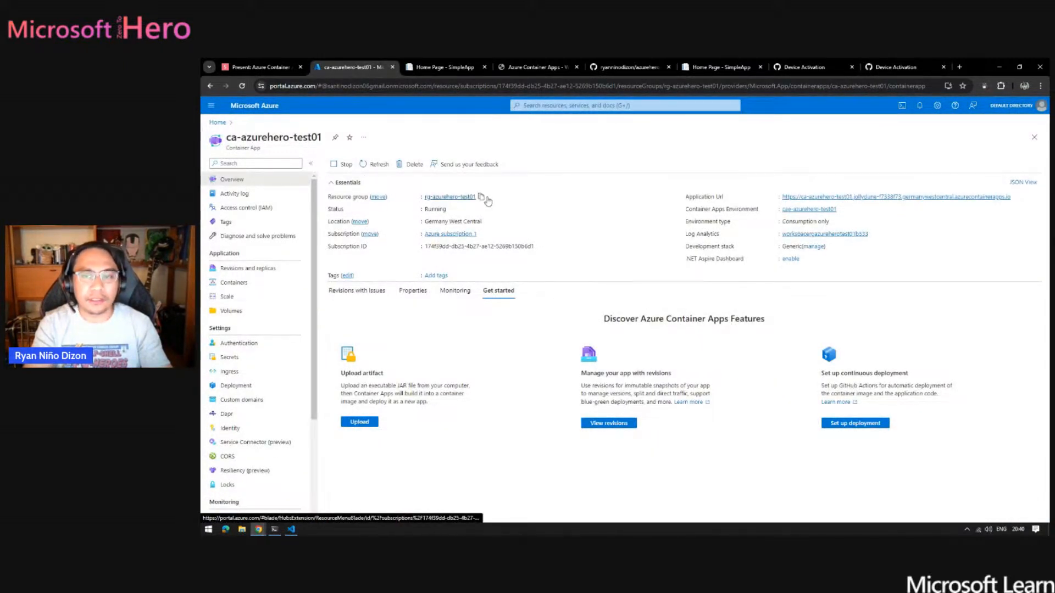
click(217, 124)
click(456, 163)
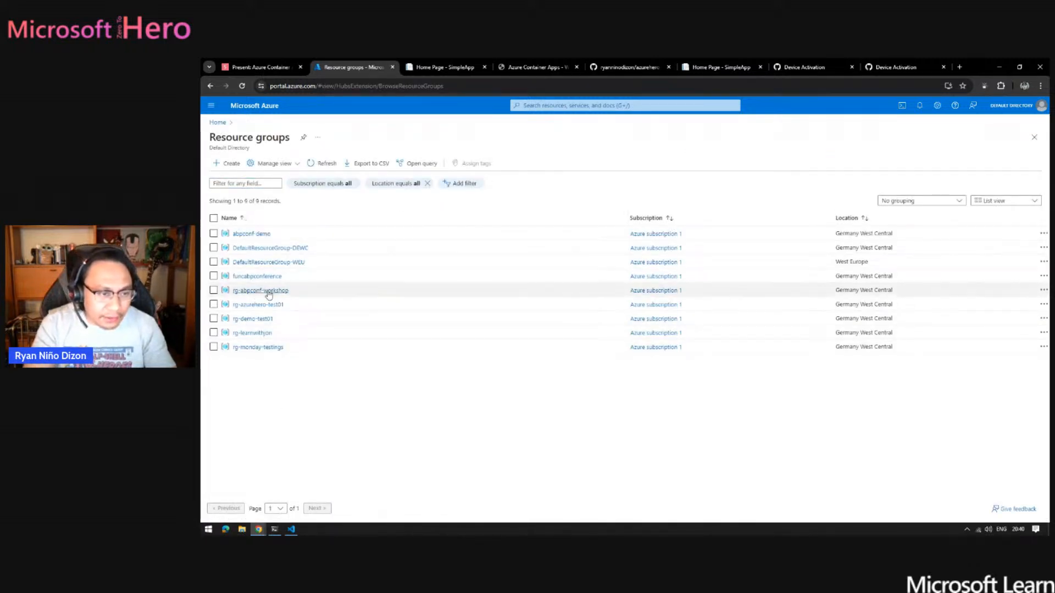
click(258, 347)
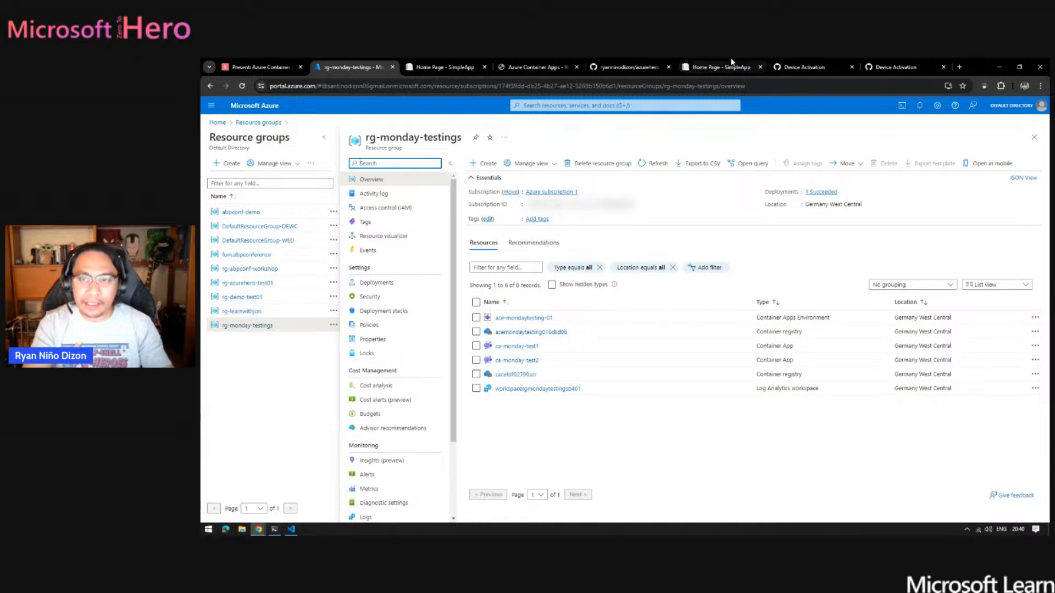
- Look over the azurehero-test repository page on GitHub and open the account's repositories list
click(632, 67)
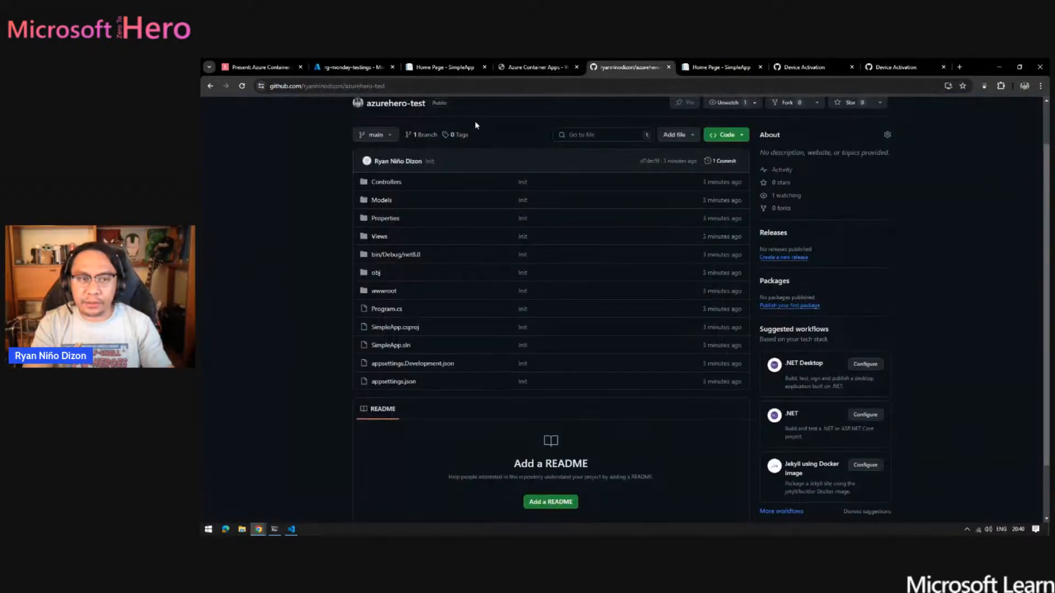
scroll(304, 227, up, 1)
scroll(252, 180, down, 1)
scroll(342, 176, up, 1)
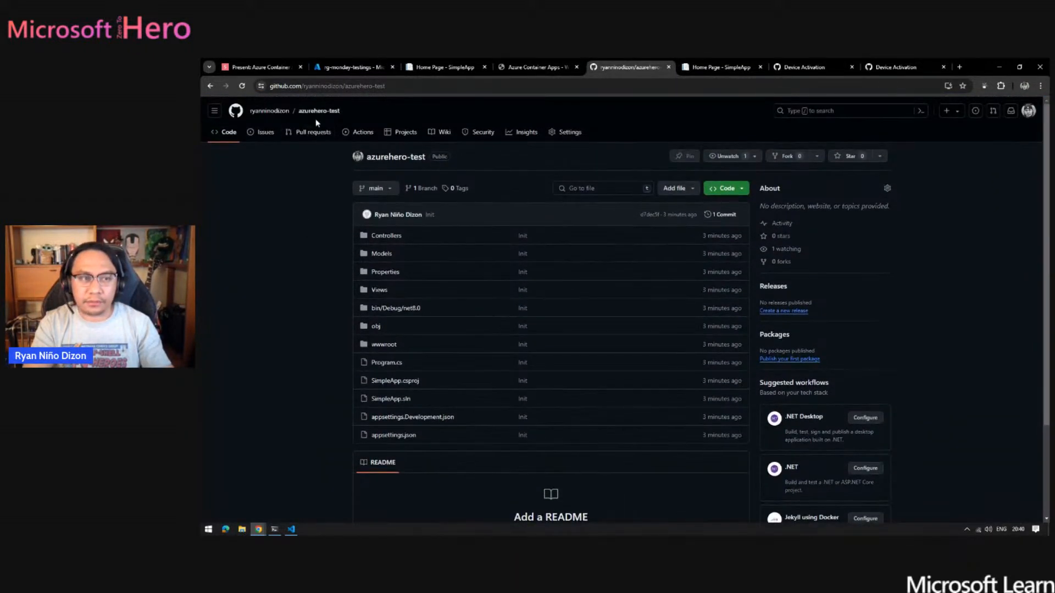
click(1029, 111)
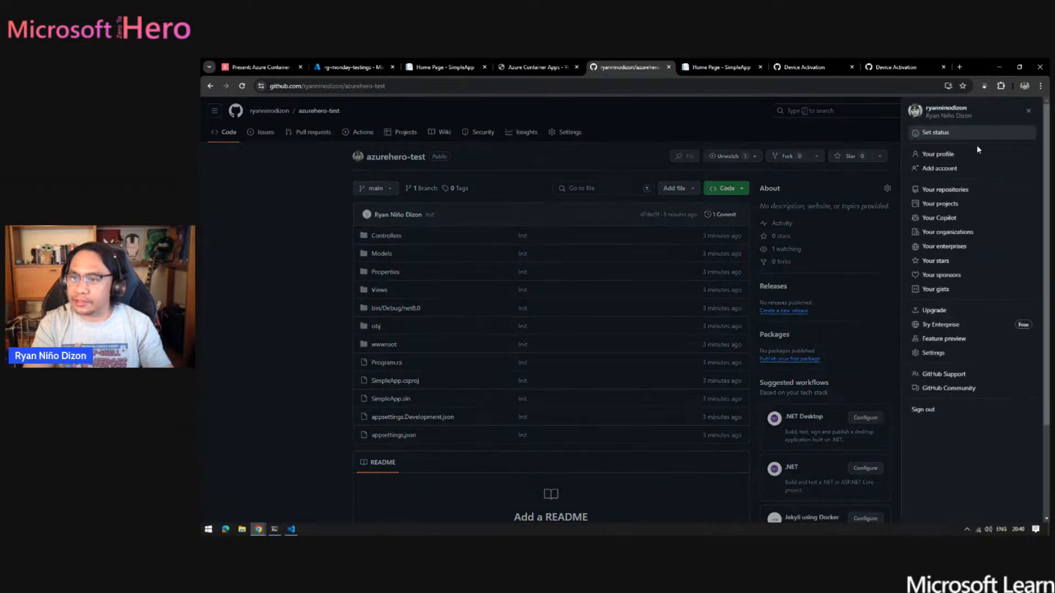
click(944, 190)
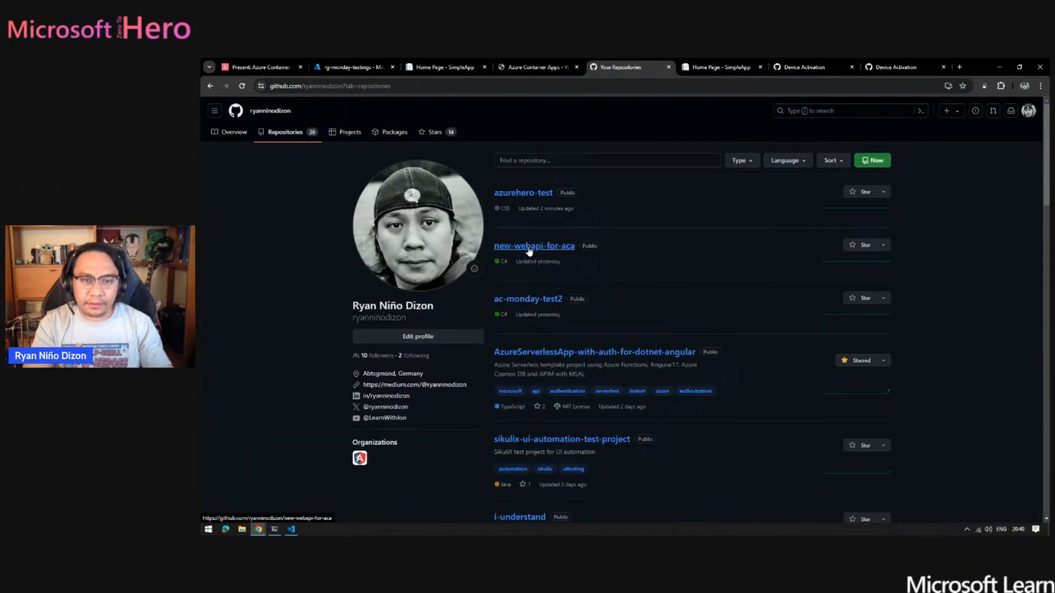
- Open the 'Create an auto-deploy file' workflow run in the new-webapi-for-aca repository's Actions
click(529, 249)
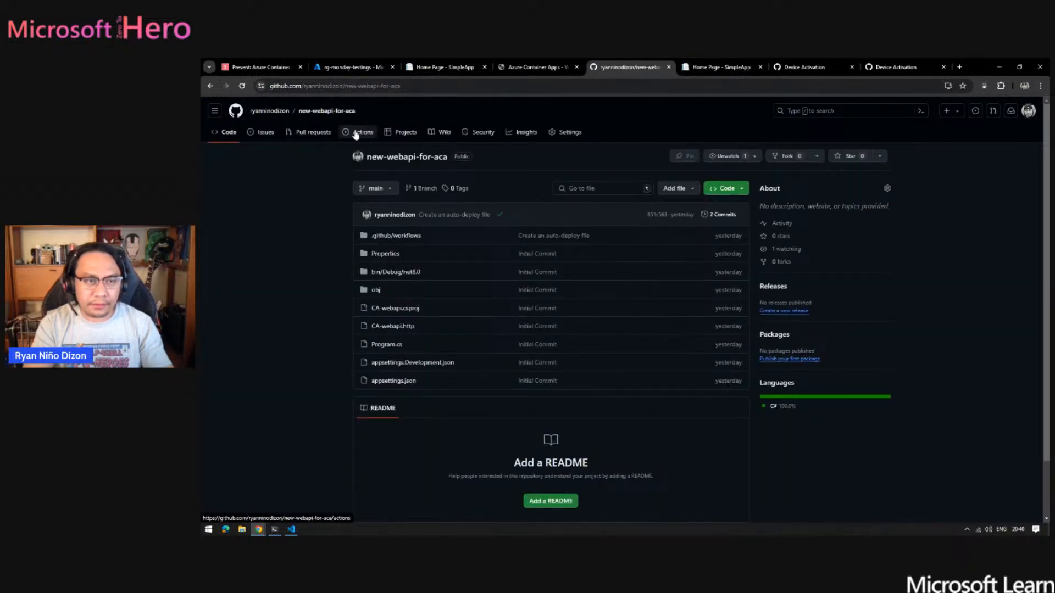
click(356, 133)
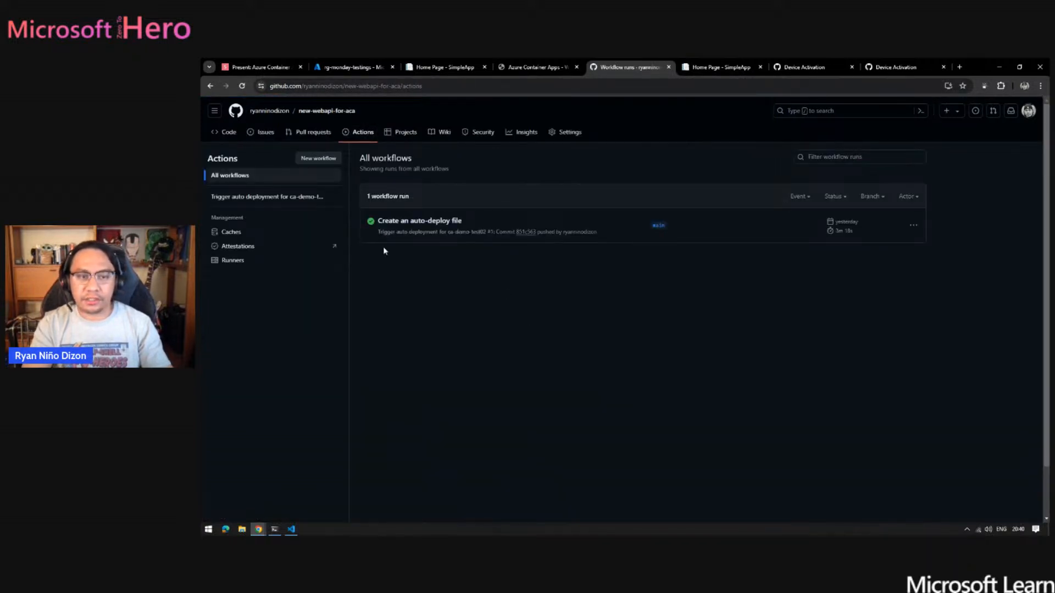
click(434, 222)
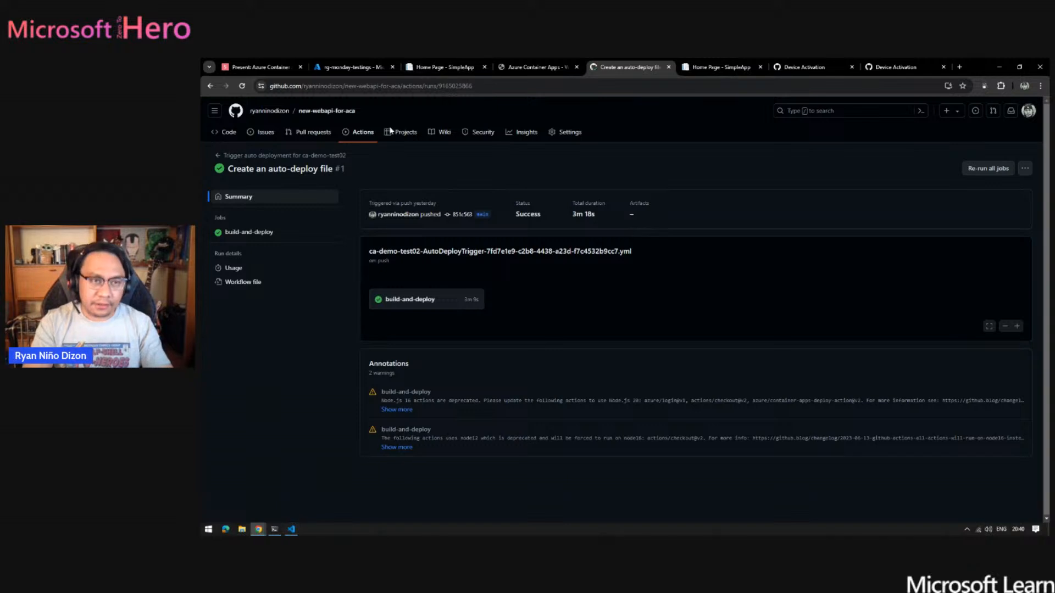
- Glance at Index.cshtml in Visual Studio Code and return to the rg-monday-testings resource group in the Azure portal
click(292, 530)
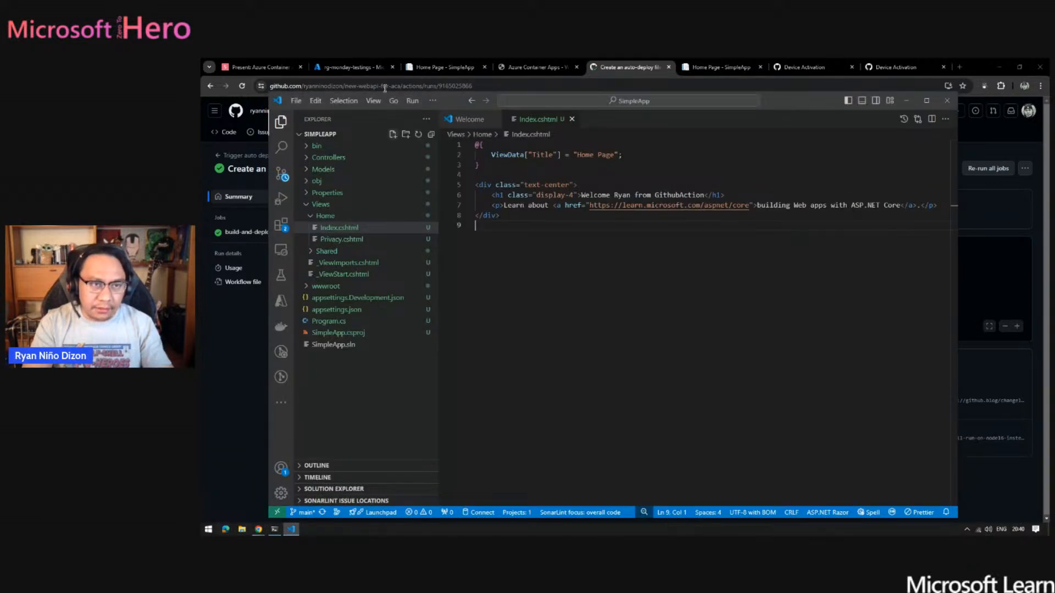
click(352, 69)
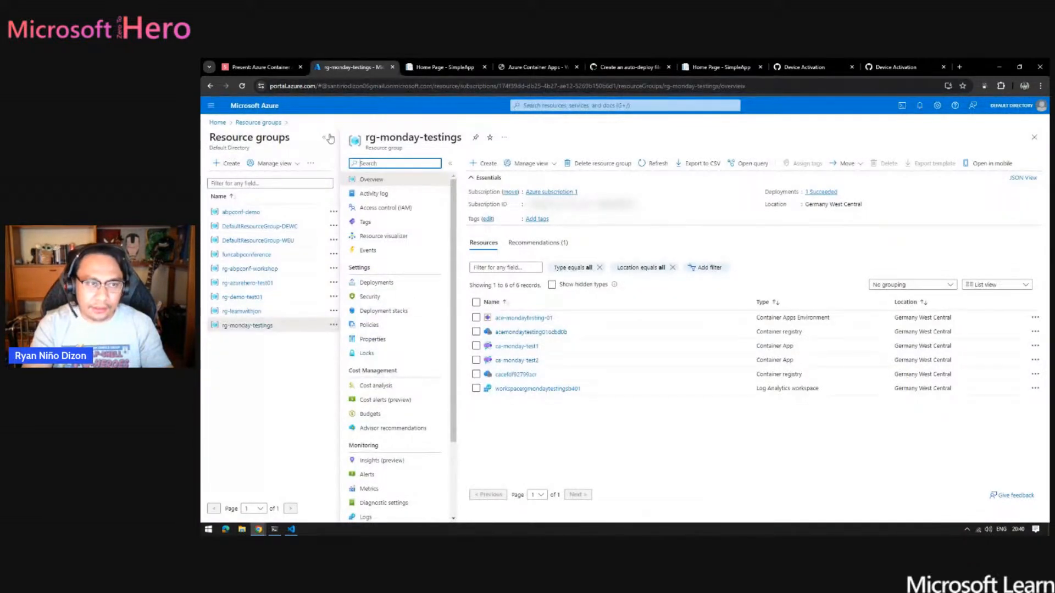
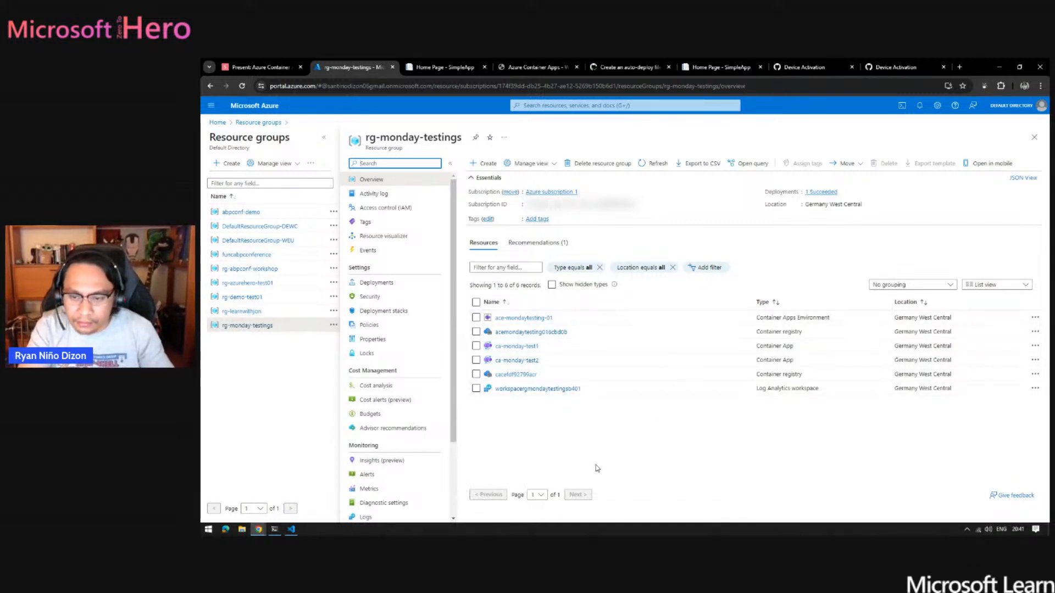
- Open the revisions and replicas of the ca-monday-test1 container app and refresh the list
click(518, 346)
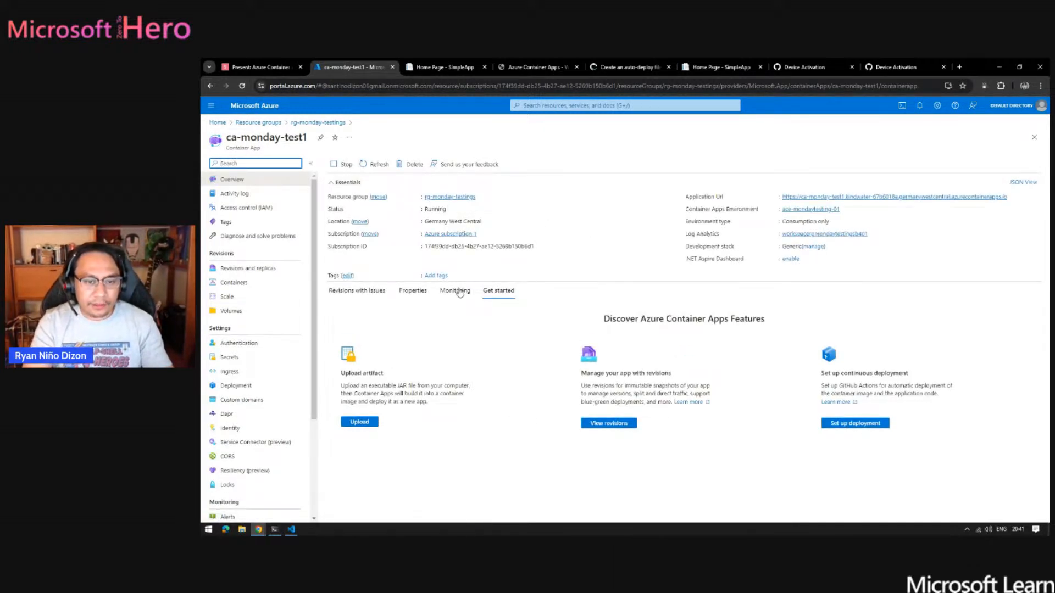
click(253, 269)
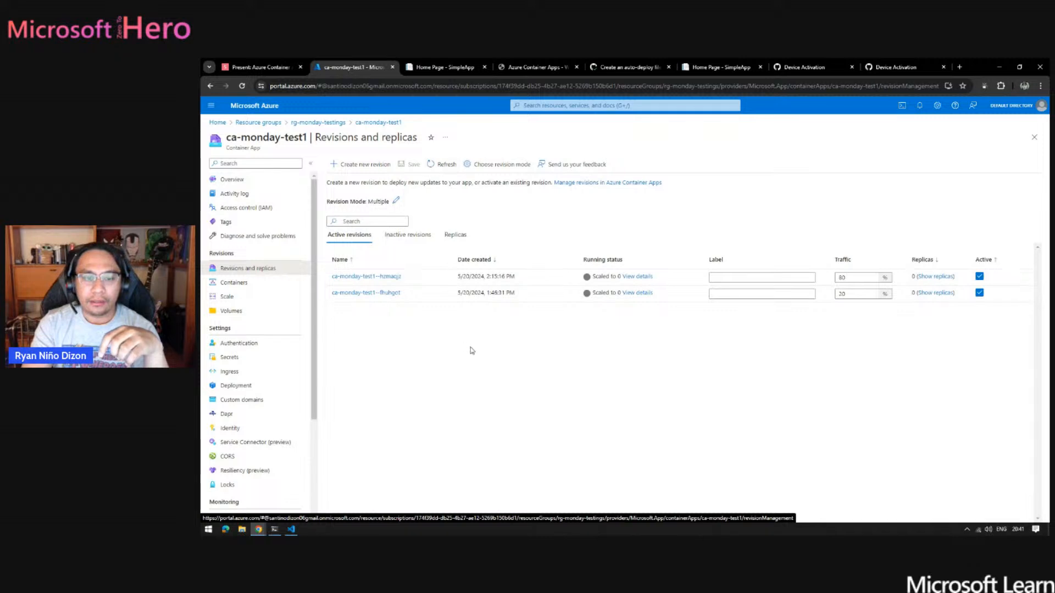
click(445, 164)
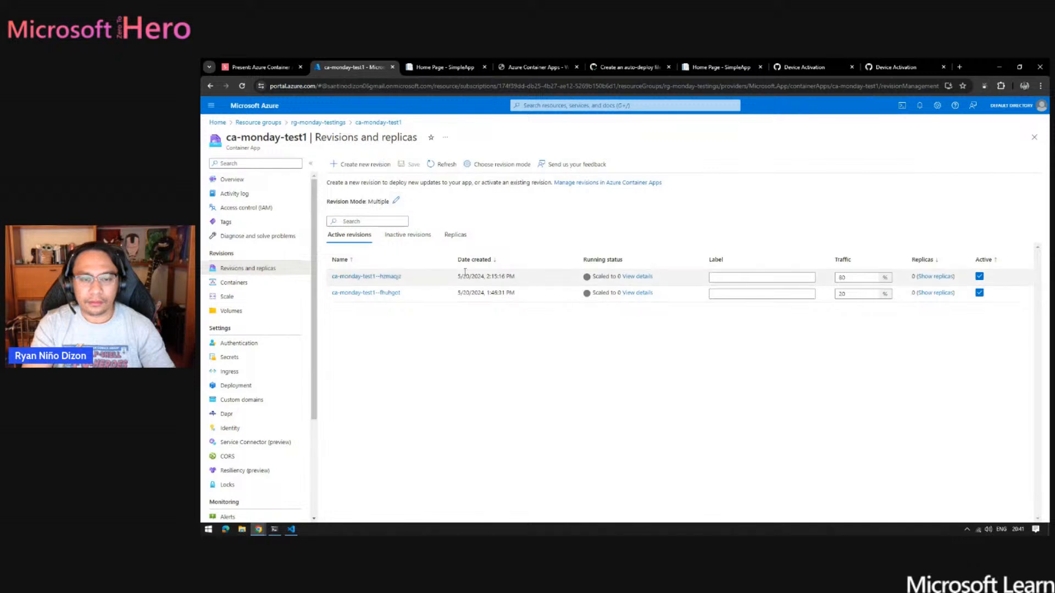
- Open the URL of revision ca-monday-test1--hzmaqjz from its details, and close the details
click(388, 277)
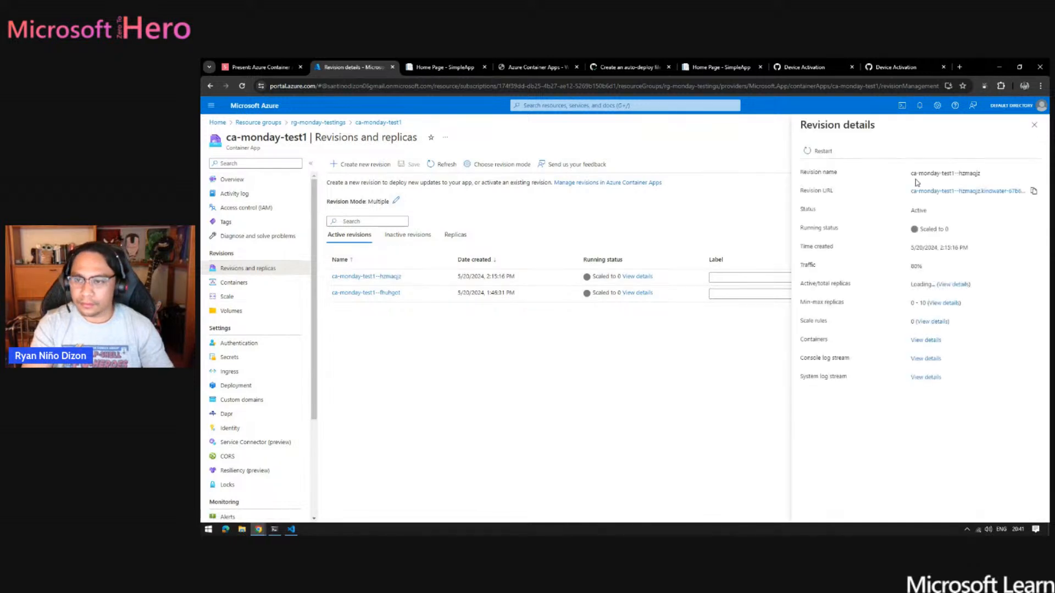
click(951, 192)
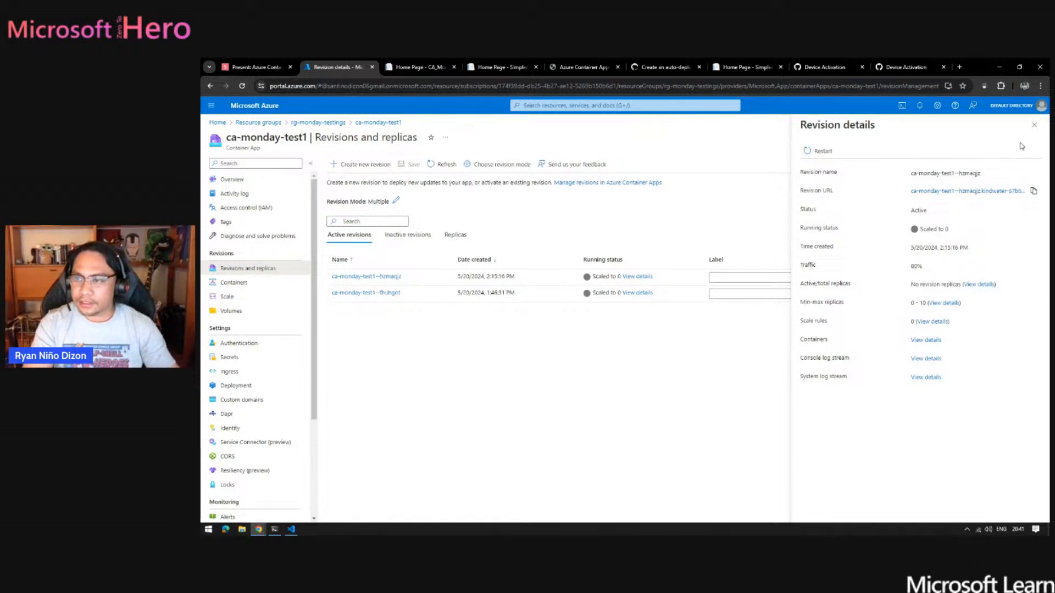
click(1034, 126)
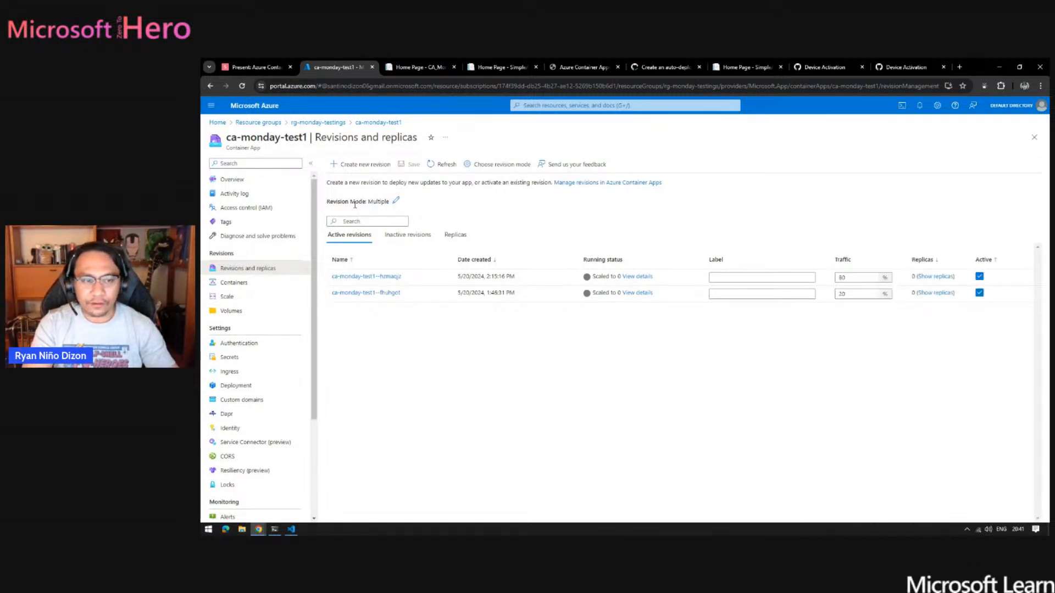
- Look at the single revision mode switch without applying it, check the inactive revisions, and refresh the active revisions
click(396, 201)
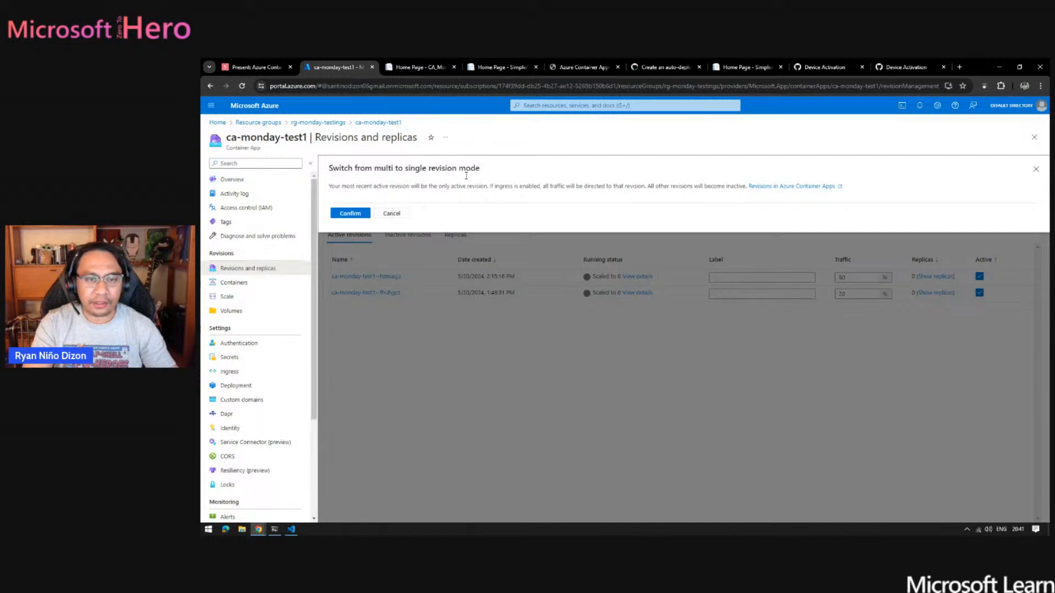
click(395, 213)
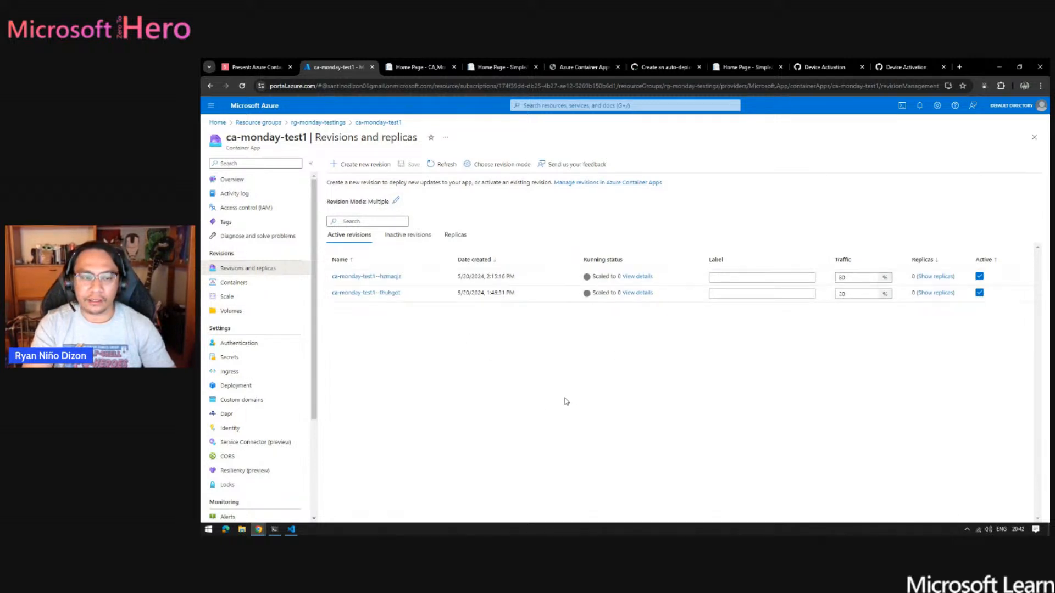
click(409, 235)
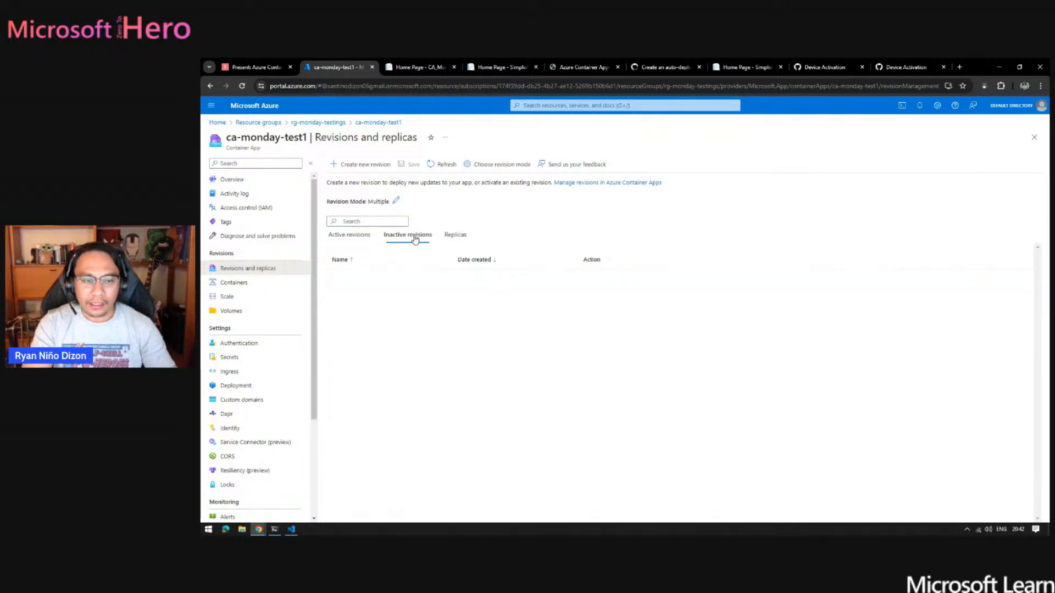
click(343, 236)
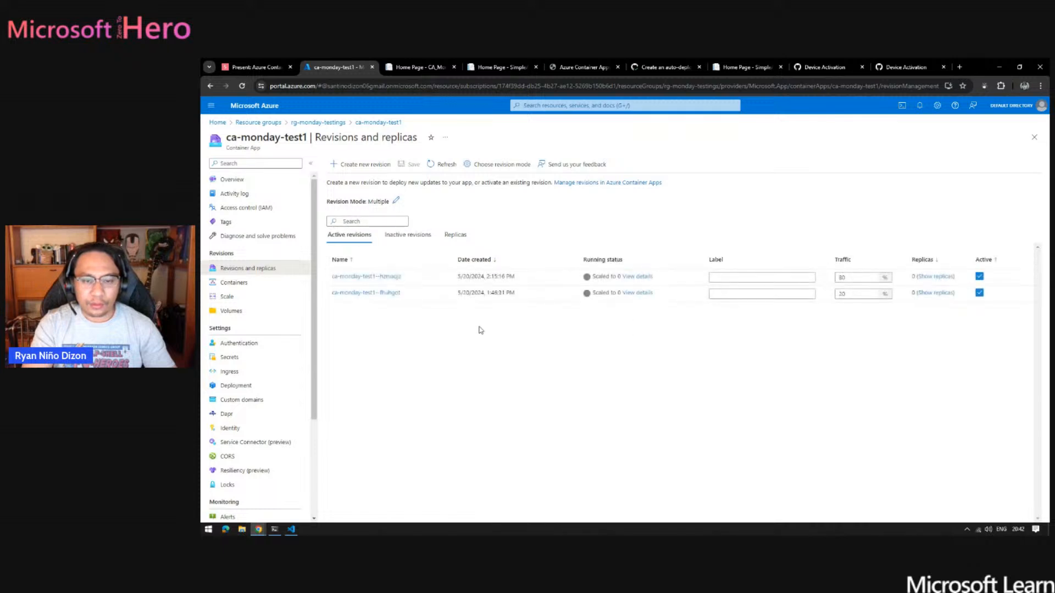
click(443, 164)
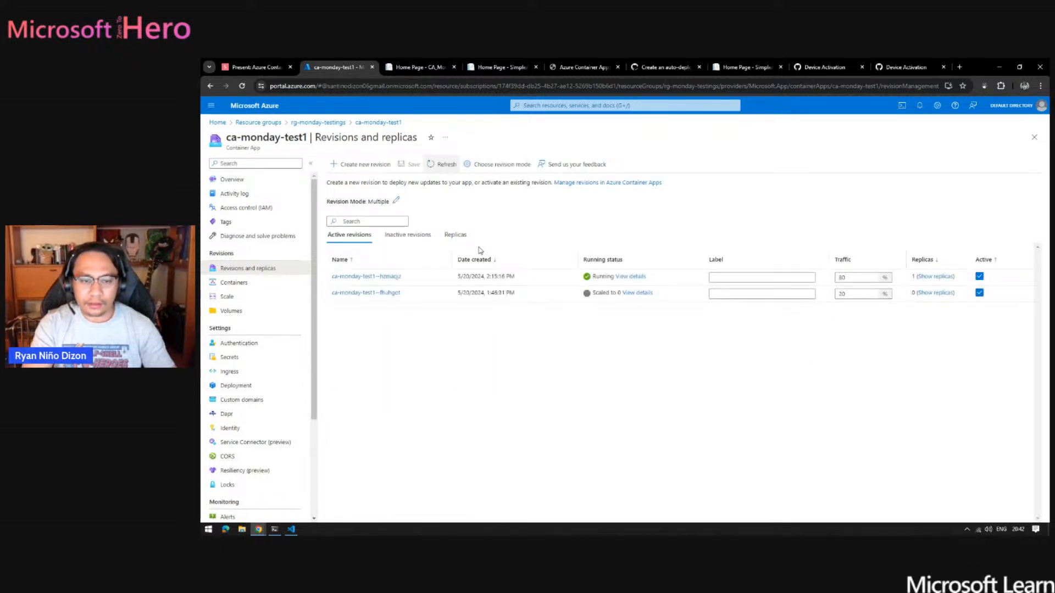
- Restart revision ca-monday-test1--fhuhgot from its details and reload the portal page
click(384, 293)
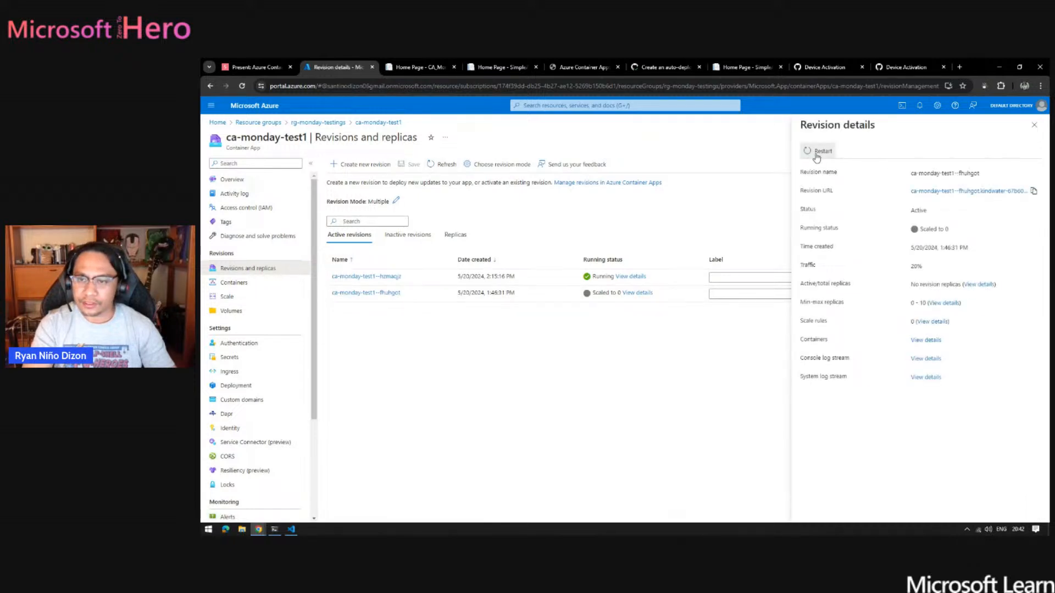
click(817, 153)
click(826, 201)
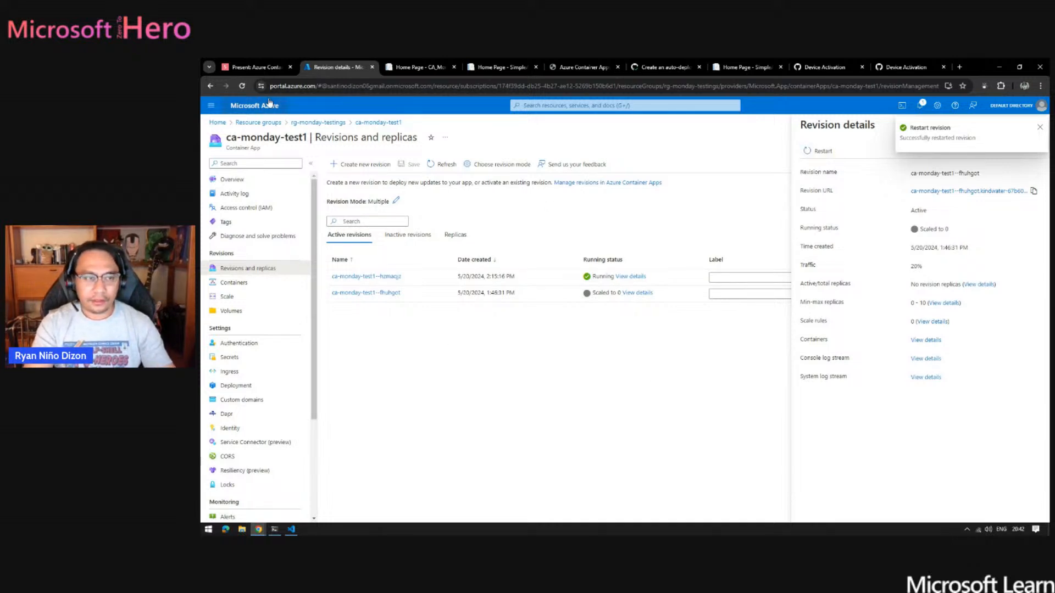
click(242, 87)
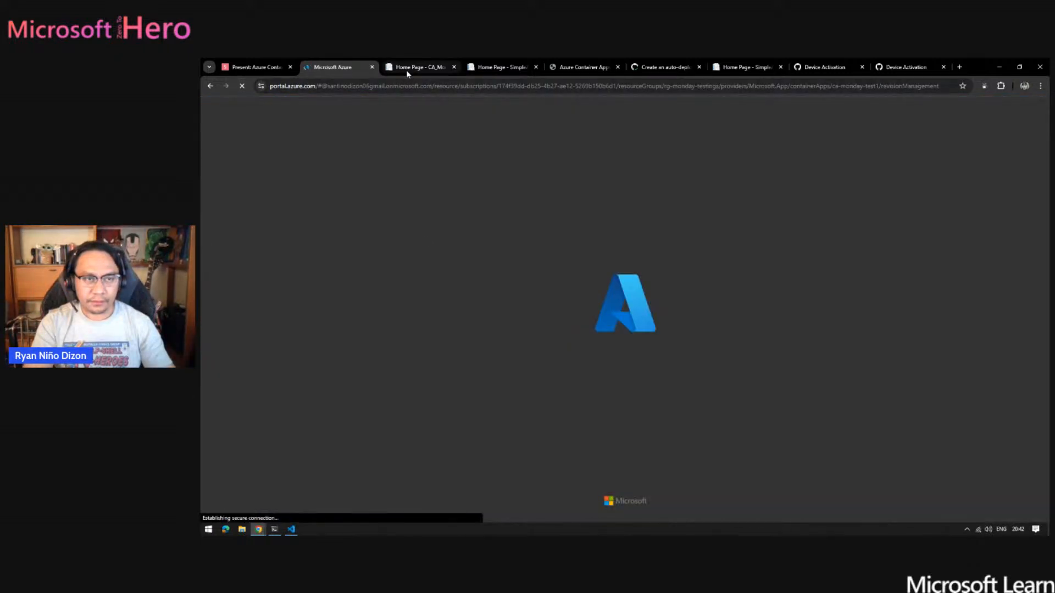
- Check the home page of the hzmaqjz revision and close the old SimpleApp home page beside it
click(409, 68)
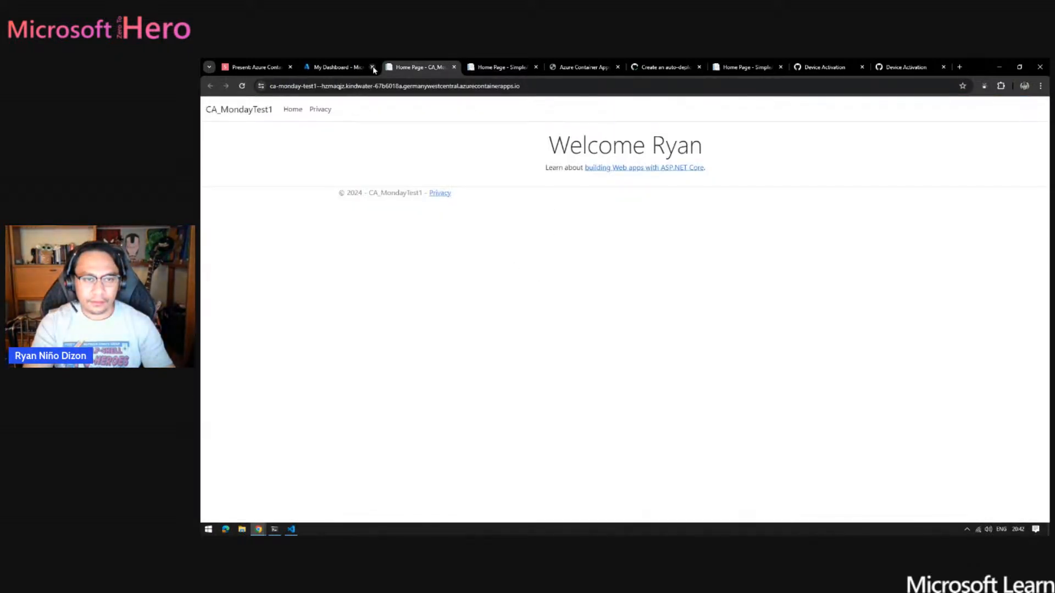
click(338, 67)
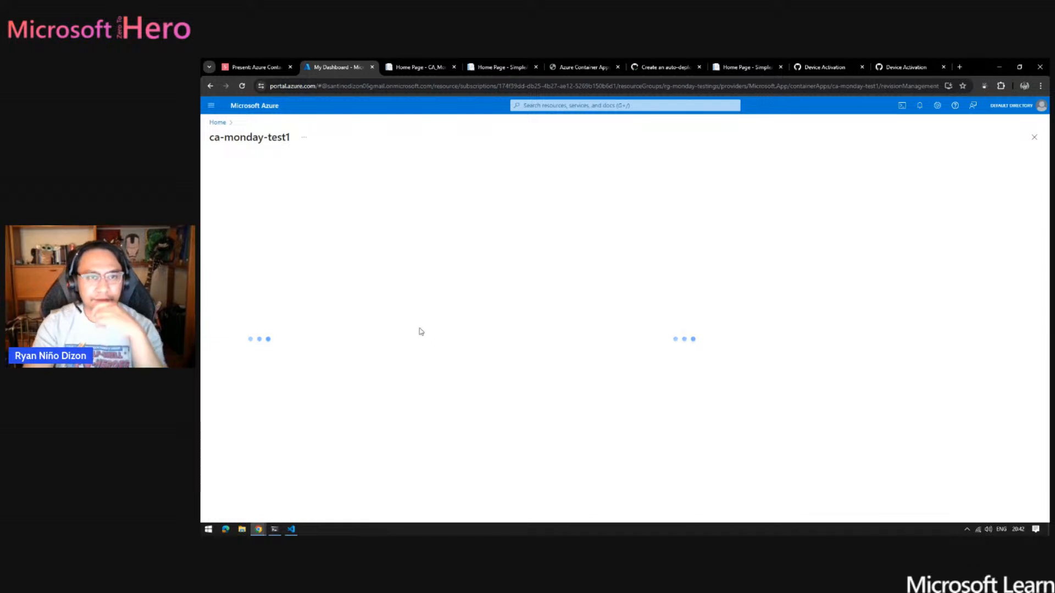
click(535, 67)
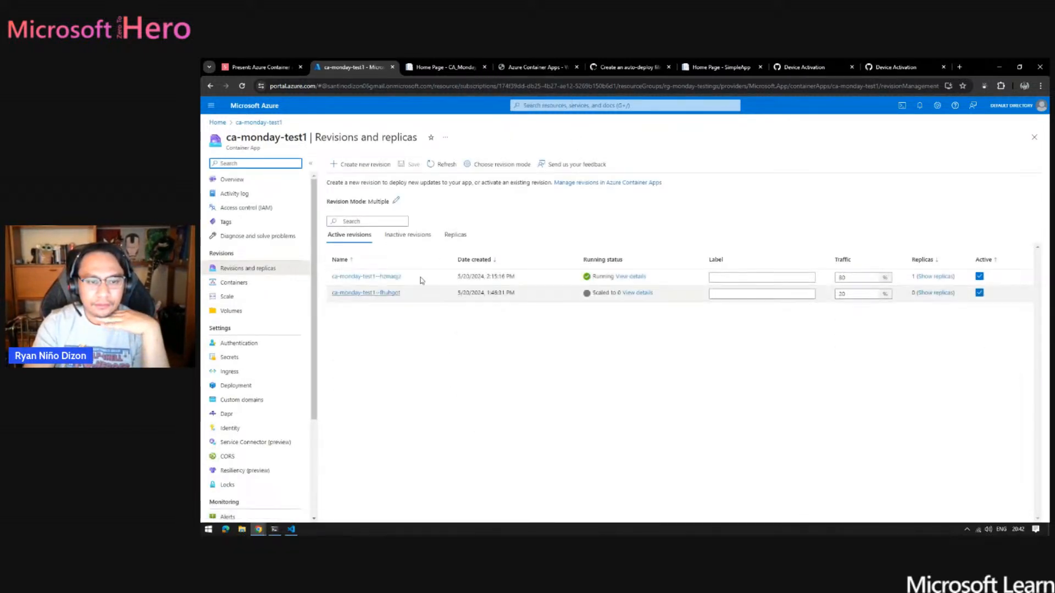
- Open the URL of revision ca-monday-test1--fhuhgot from its details and view its home page
click(382, 294)
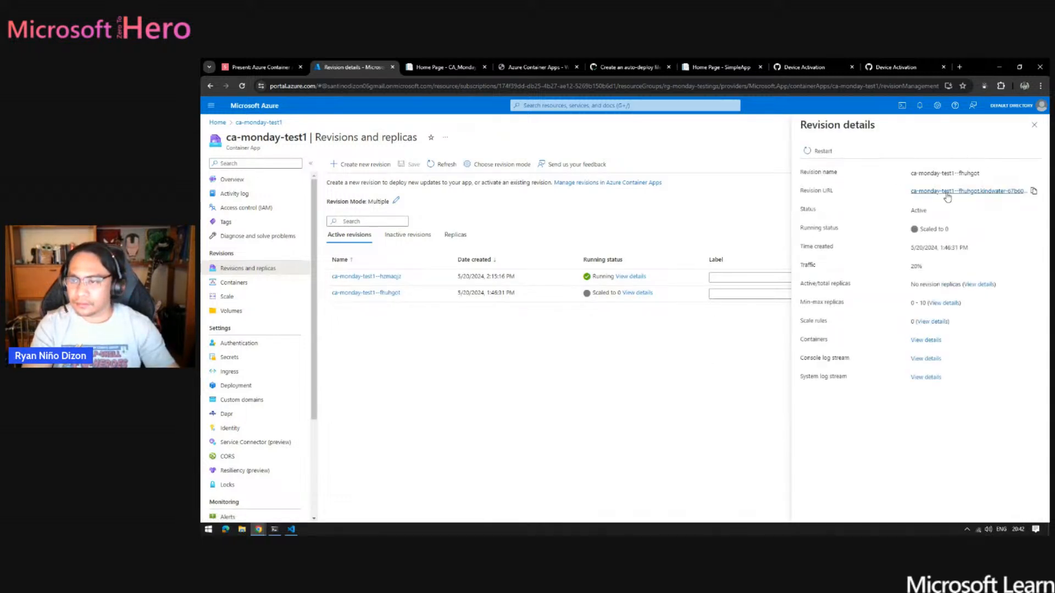
middle_click(948, 193)
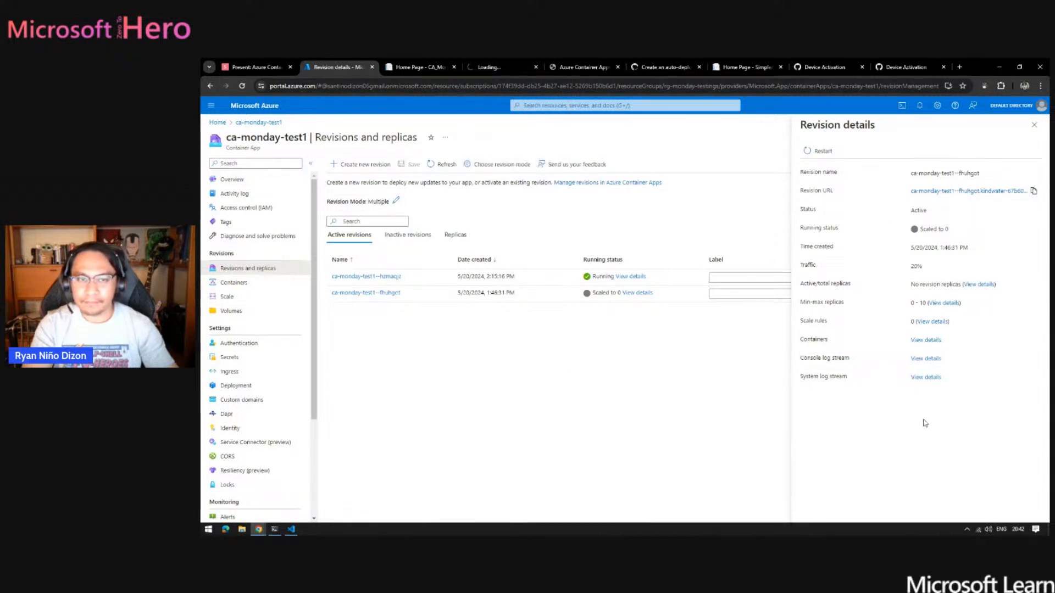
click(493, 68)
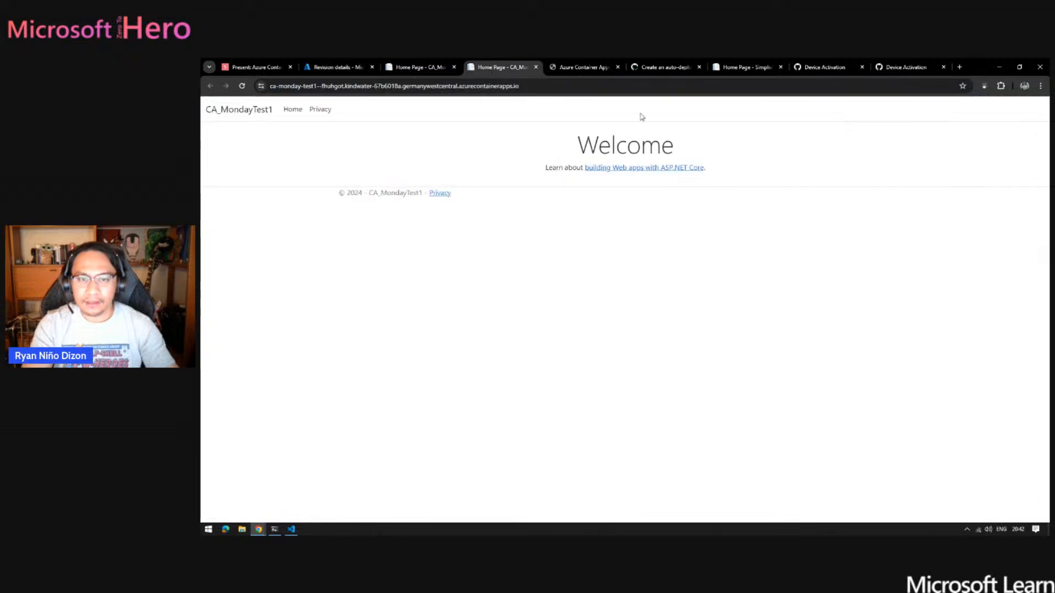
- Compare the home pages of the hzmaqjz and fhuhgot revisions and return to the revision details in the Azure portal
click(413, 68)
click(337, 65)
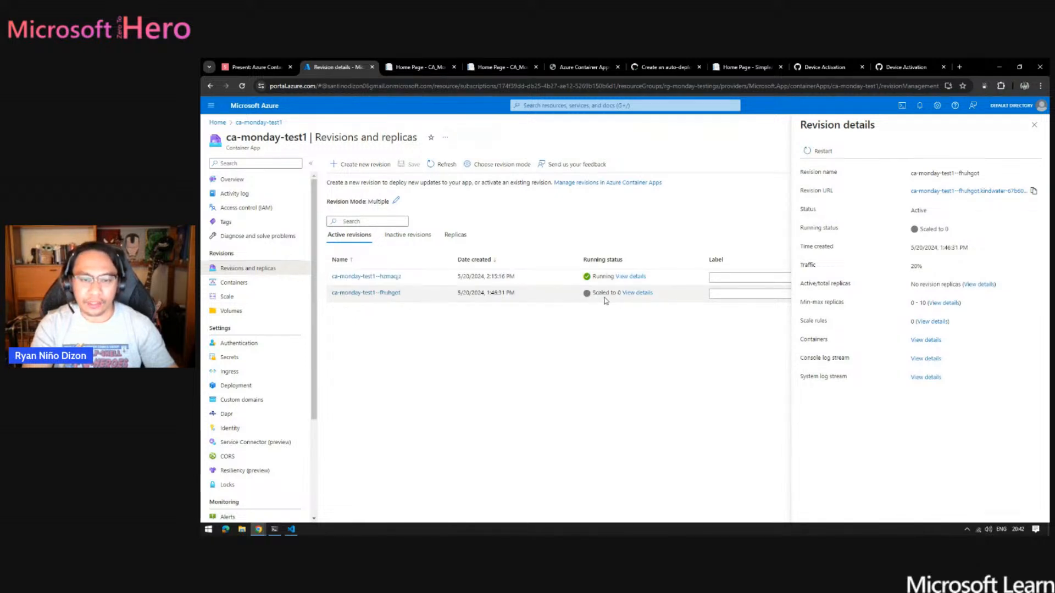
click(501, 67)
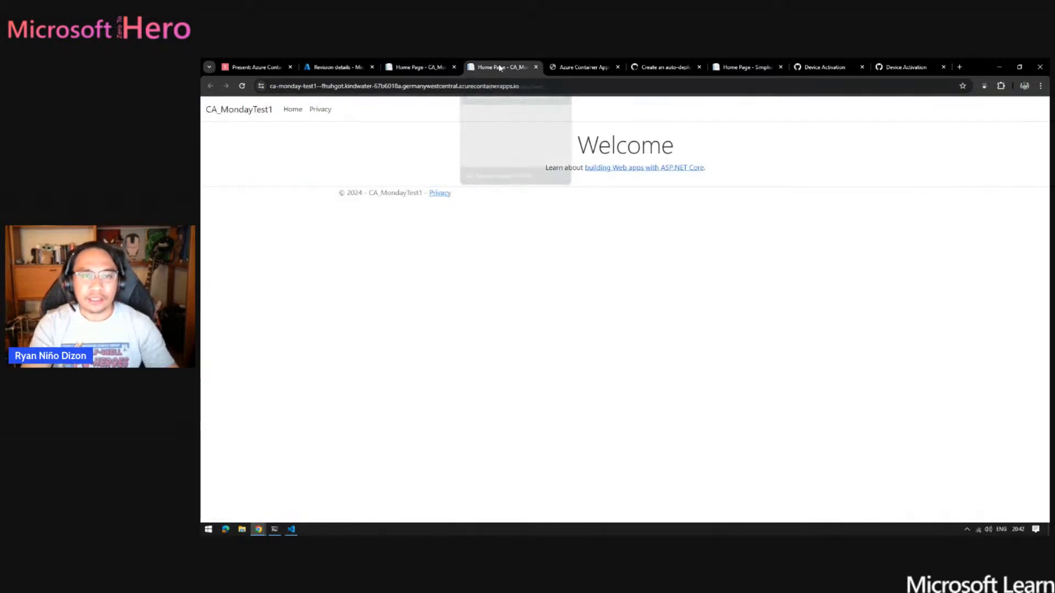
click(420, 68)
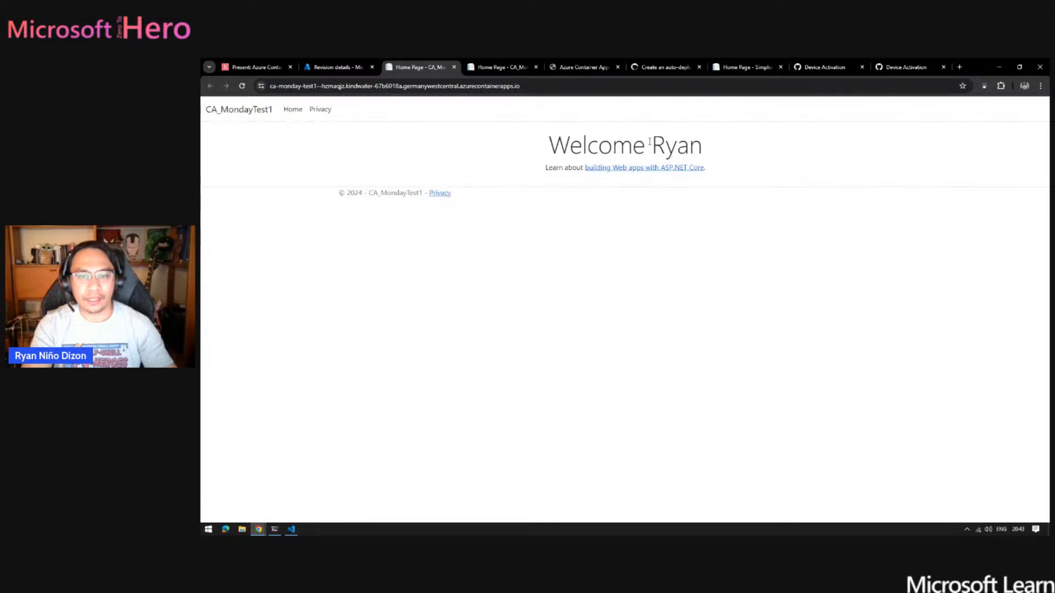
click(500, 67)
click(391, 68)
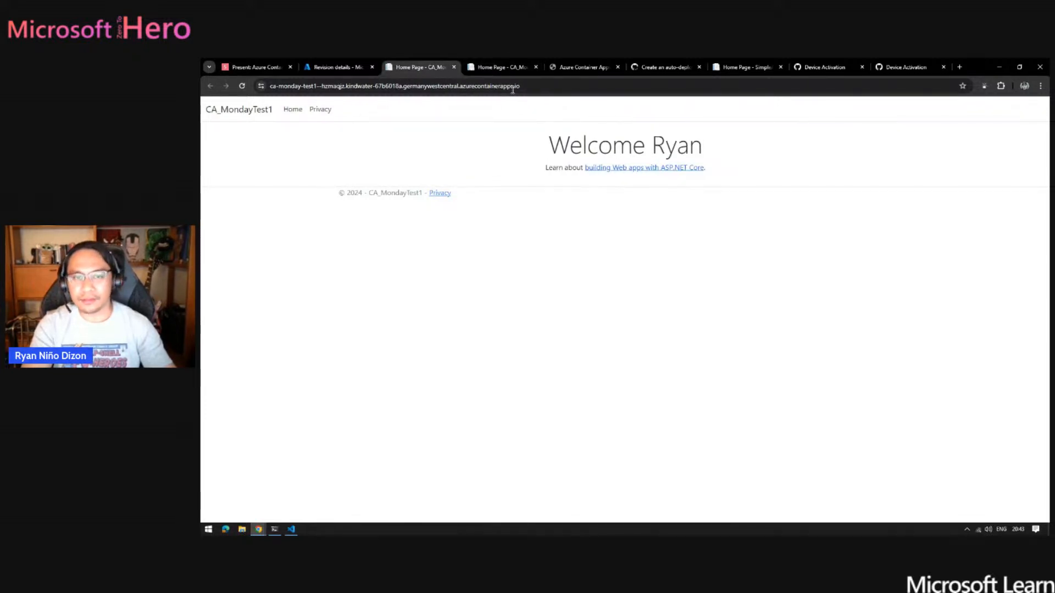
click(503, 70)
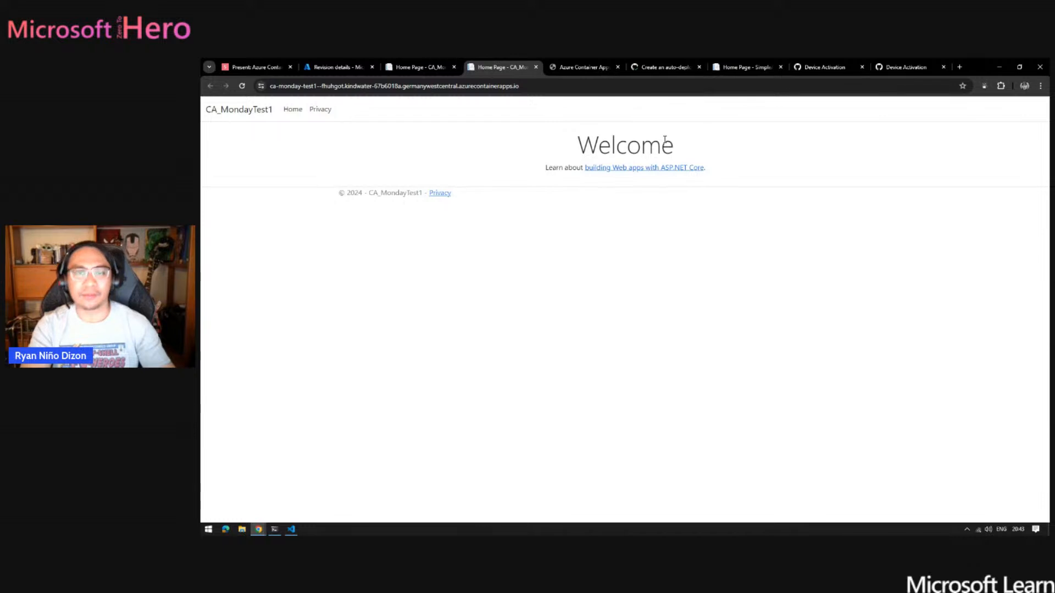
click(420, 67)
click(333, 68)
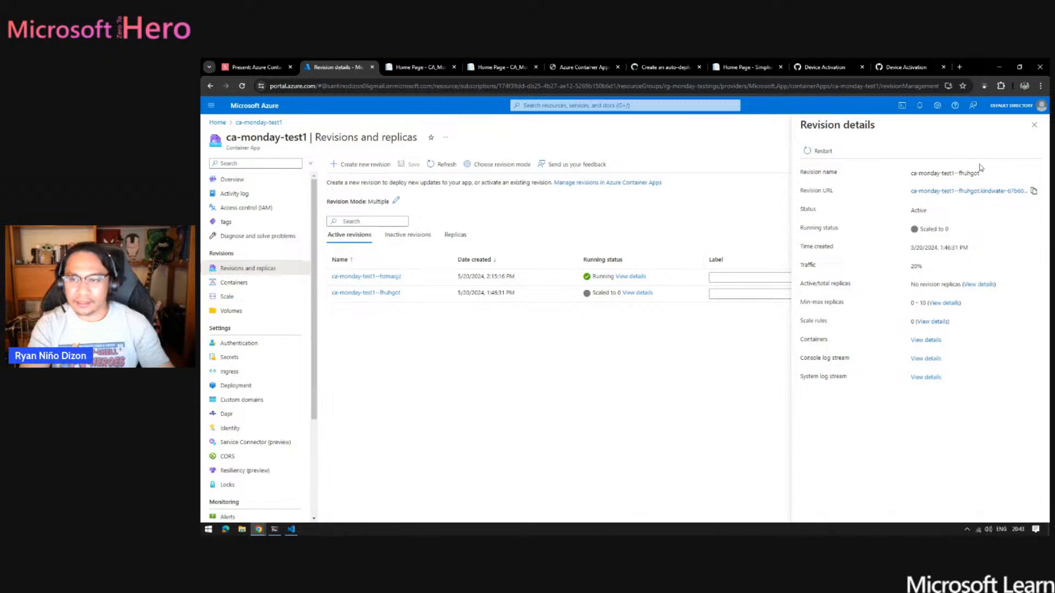
- Close the revision details and examine the traffic split between the two active revisions
click(1034, 125)
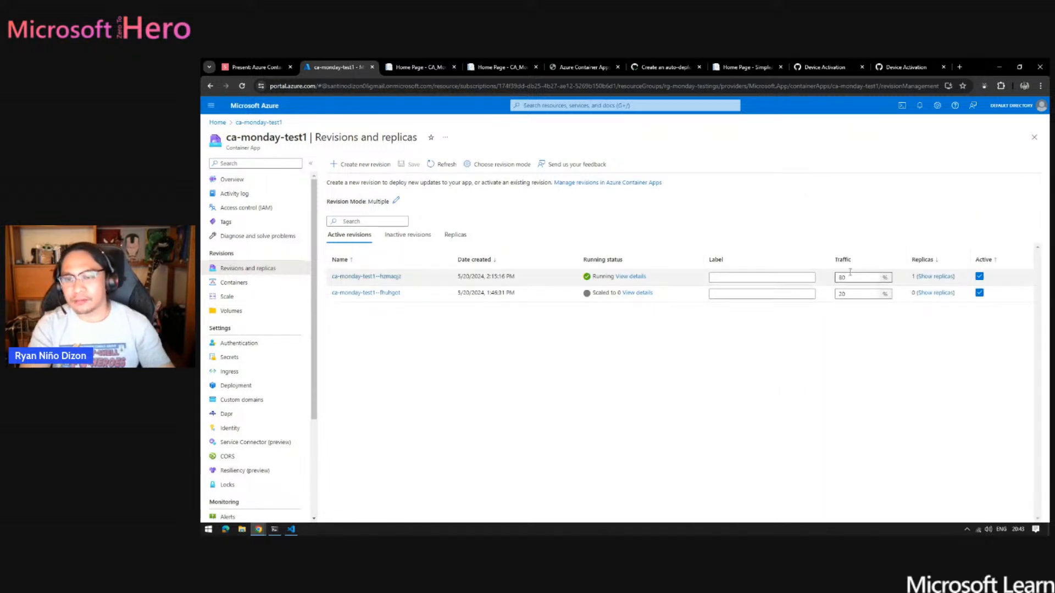
drag(854, 276, 825, 277)
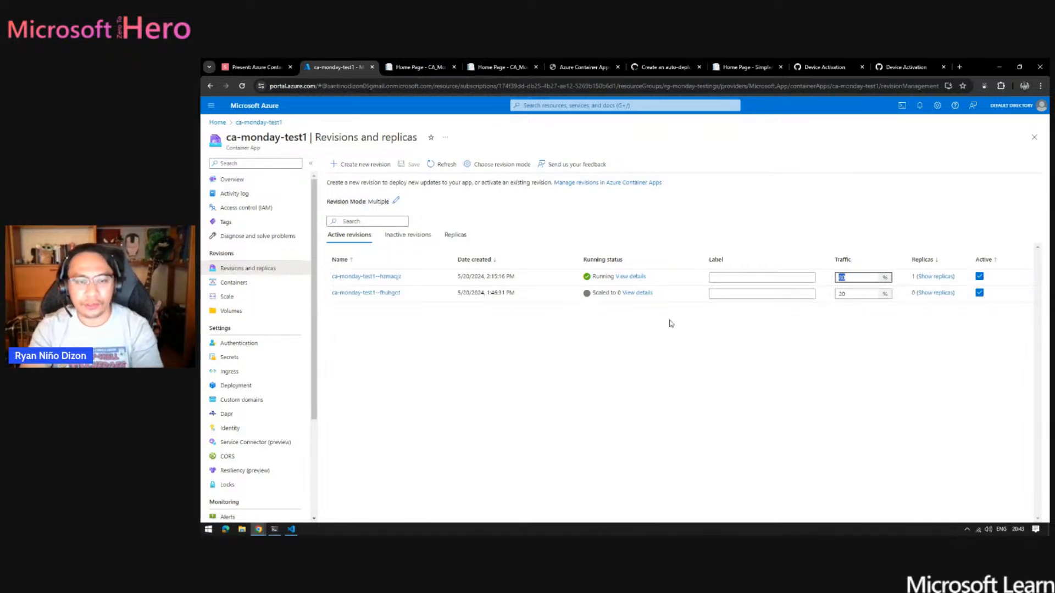
click(592, 453)
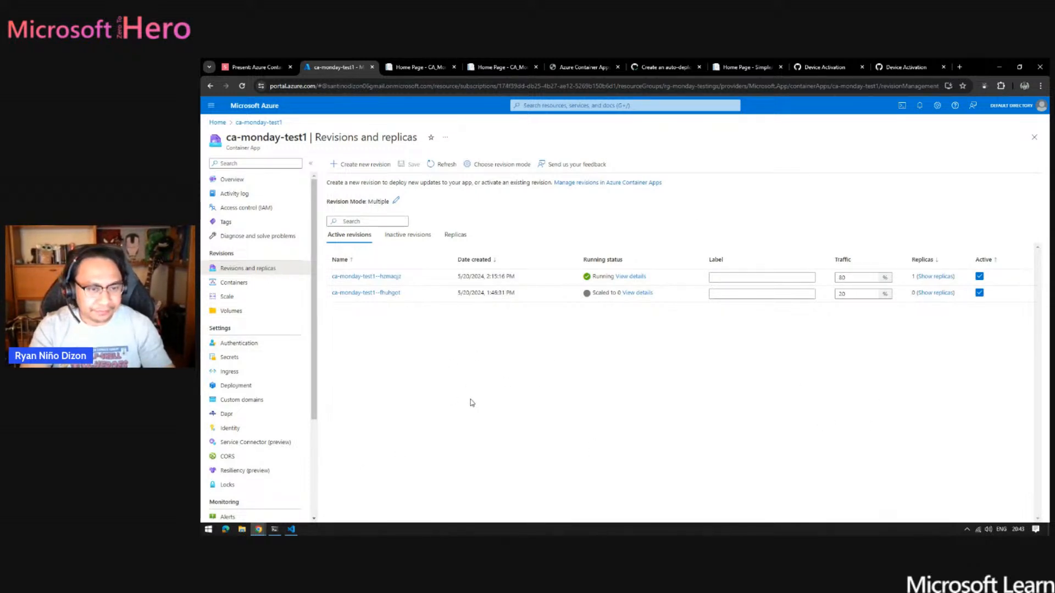
- Return to the presentation and go back to the 'What to expect from this session' slide
click(264, 67)
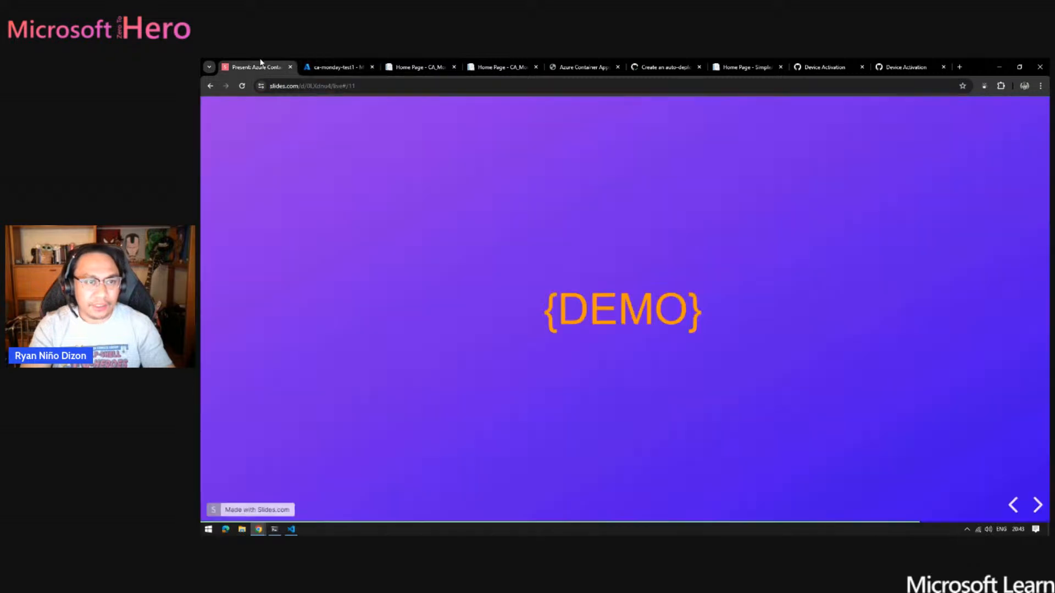
key(Left)
key(Left)
key(Left)
key(Left)
key(Left)
key(Left)
key(Left)
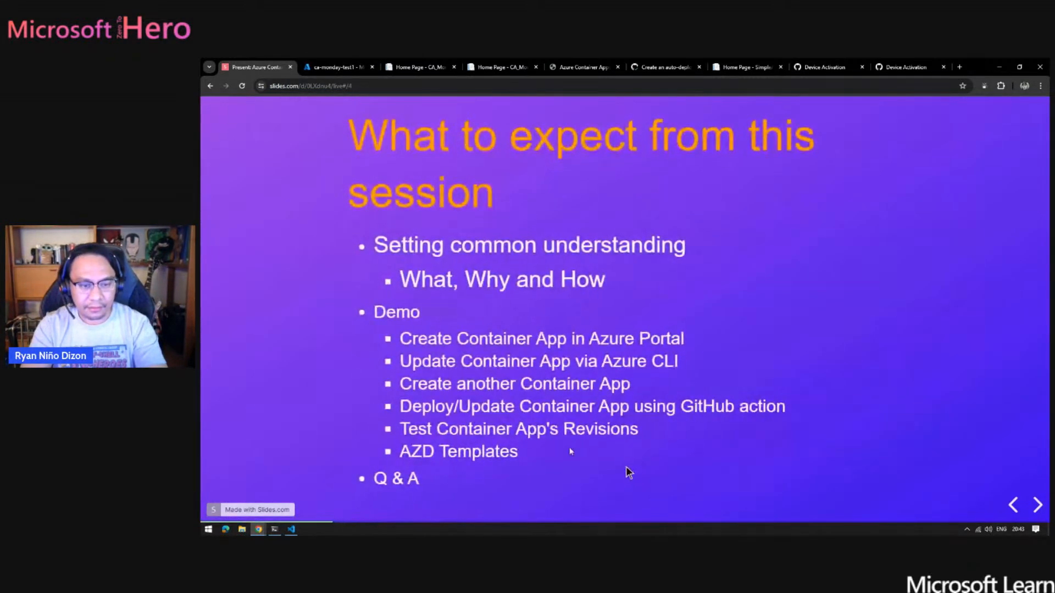
key(Left)
key(Left)
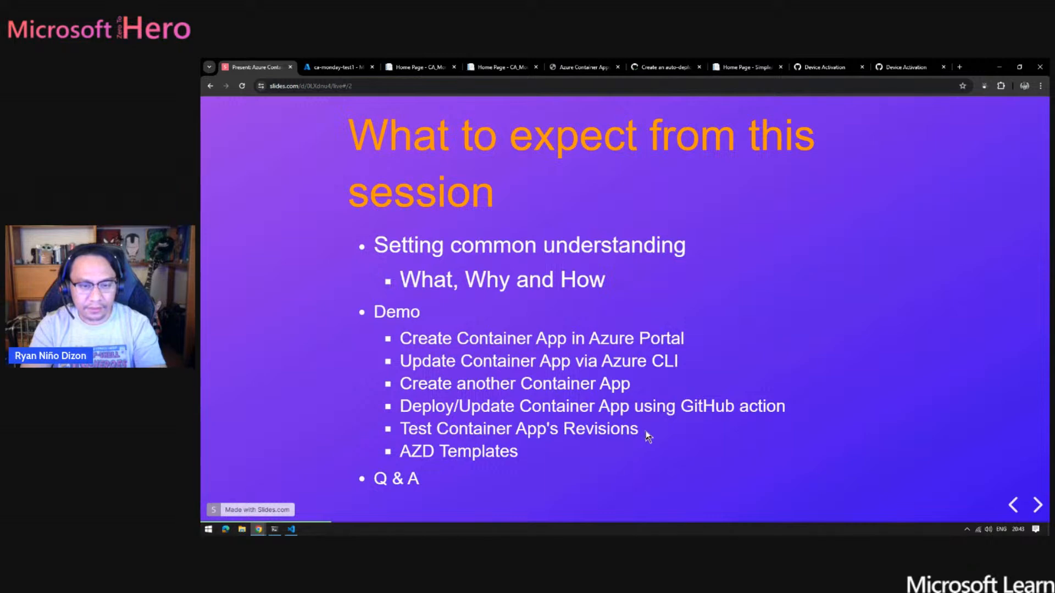
- Check the session agenda again and switch to the SimpleApp project's Index.cshtml in Visual Studio Code
key(alt+Tab)
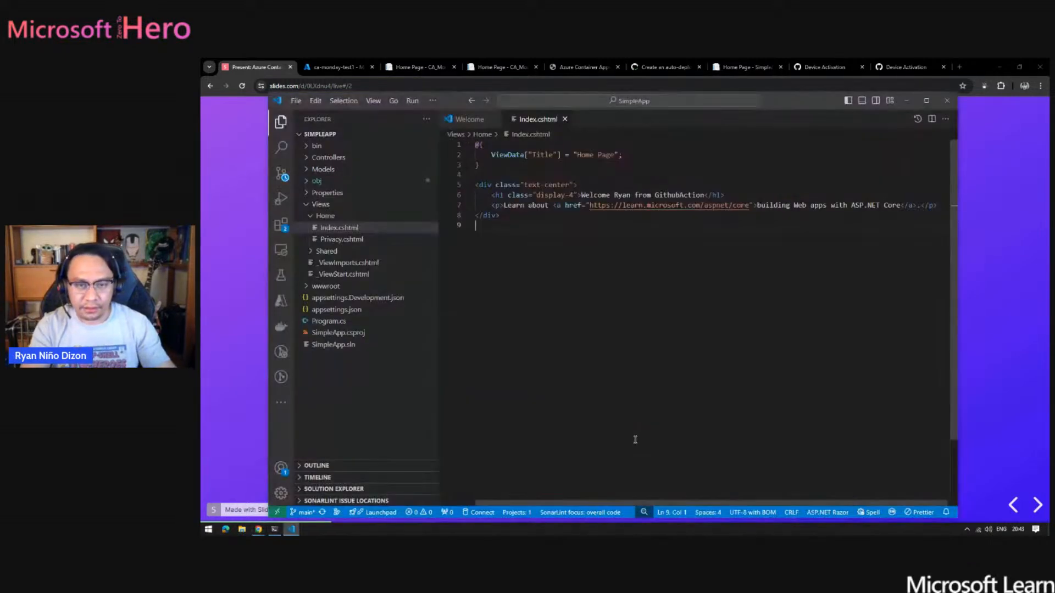
key(alt+Tab)
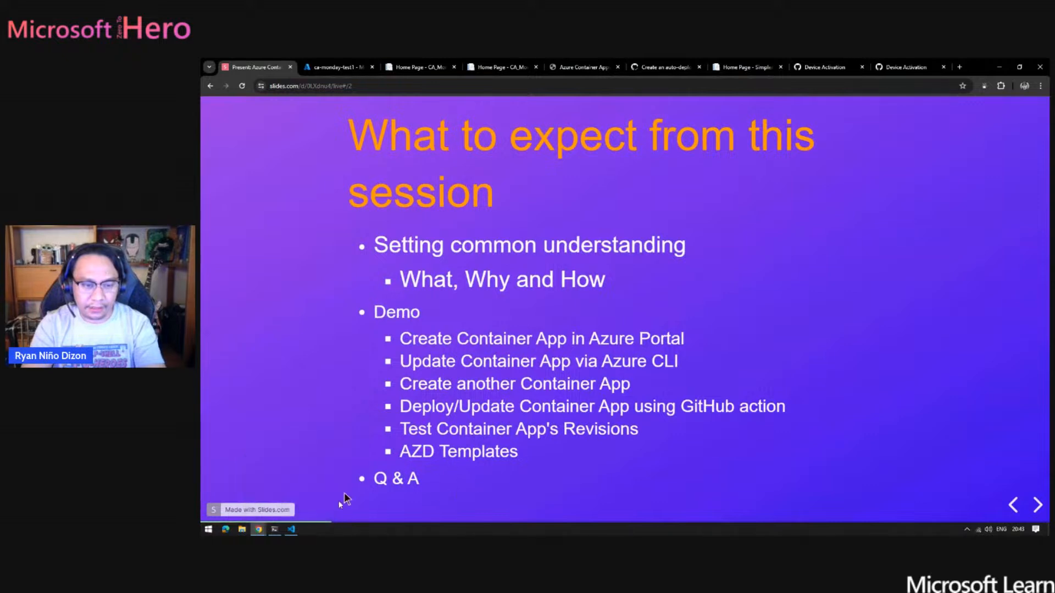
click(292, 531)
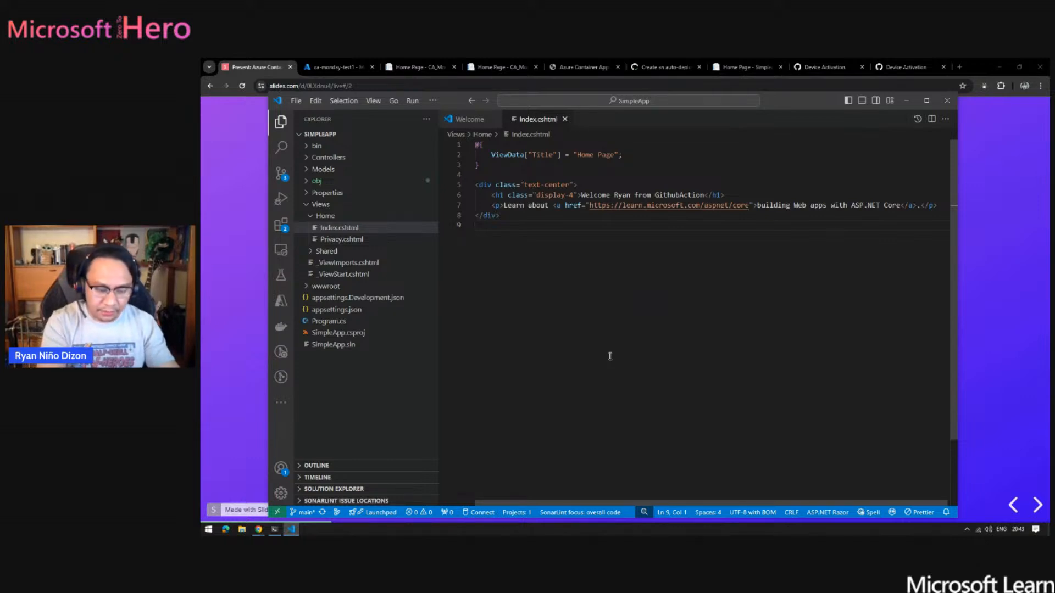
- Open a terminal in the SimpleApp project and load the Azure Developer CLI overview page on Microsoft Learn in the browser
key(ctrl+grave)
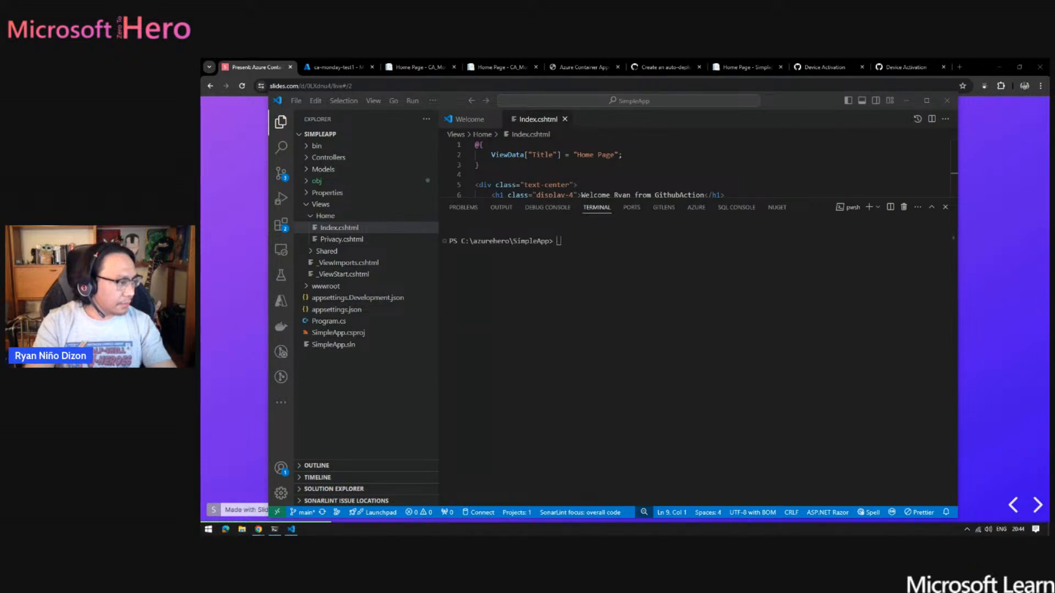
click(890, 71)
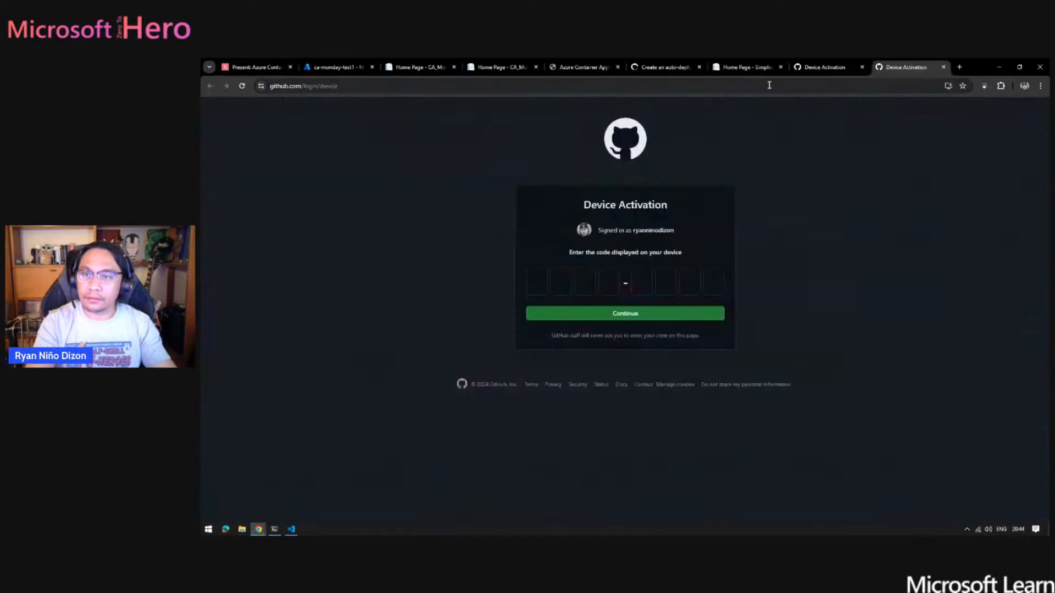
click(769, 85)
text(learn.microsoft.com/en-us/azure/developer/azure-developer-cli/overview)
key(Return)
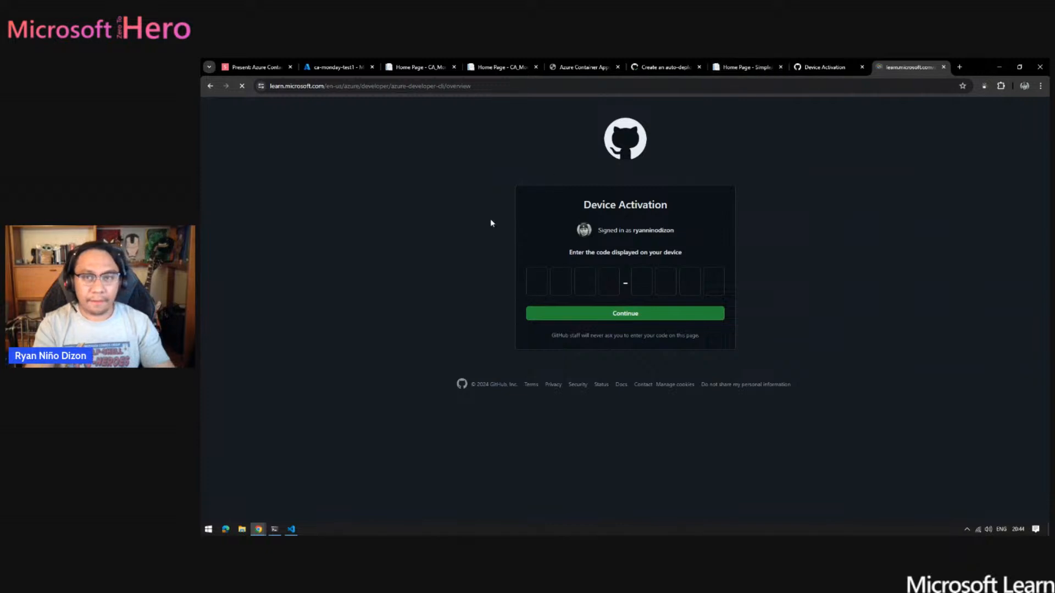
- Examine the typical azd workflow, introductory video and next steps in the Azure Developer CLI overview
scroll(781, 357, down, 4)
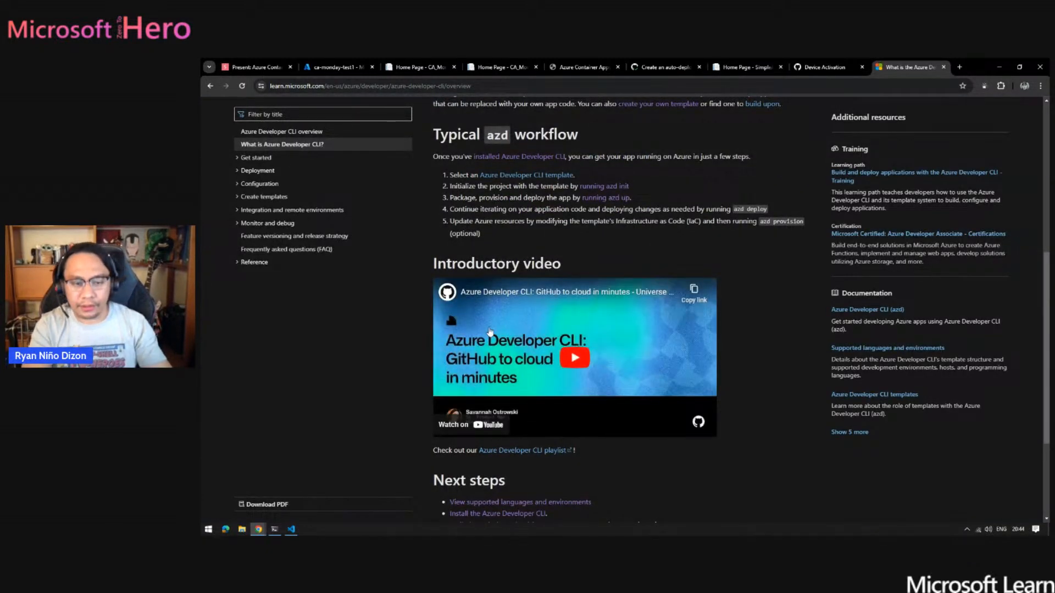
scroll(332, 418, up, 2)
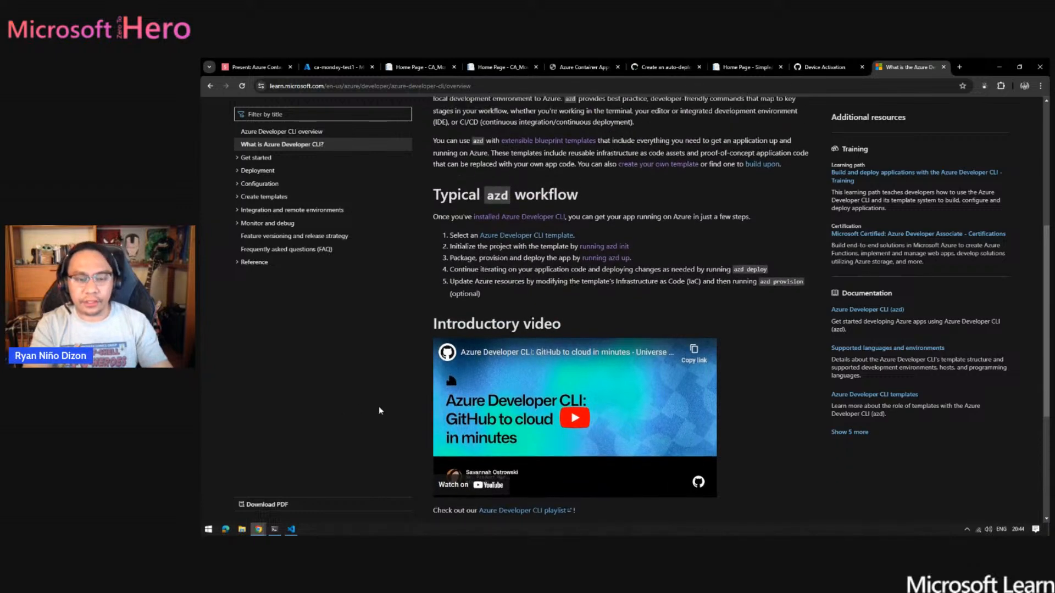
scroll(594, 489, down, 4)
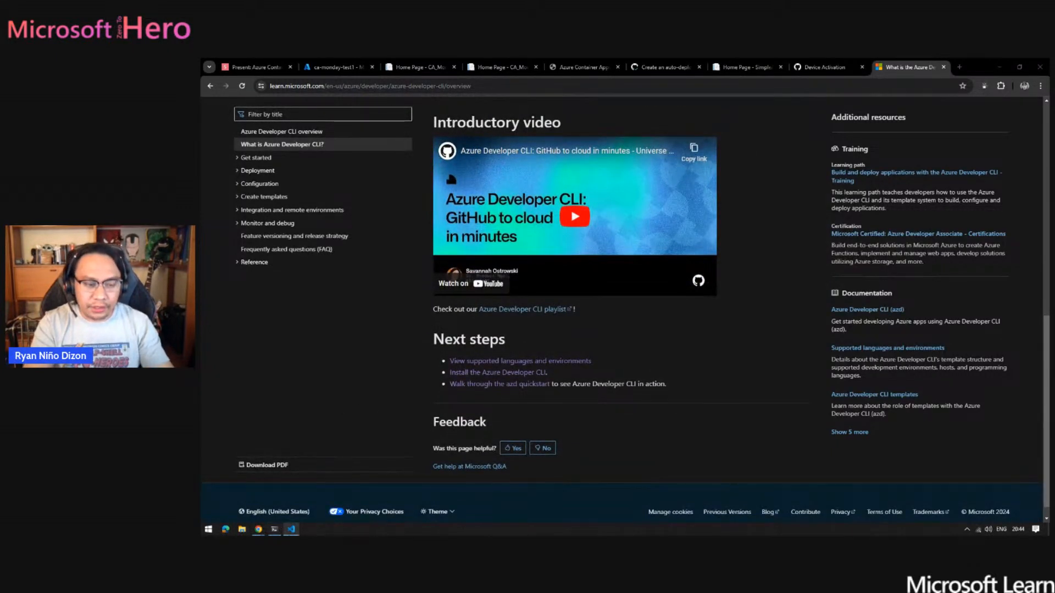
- Switch to Visual Studio Code, list the available azd templates in the terminal and look through the list
click(291, 529)
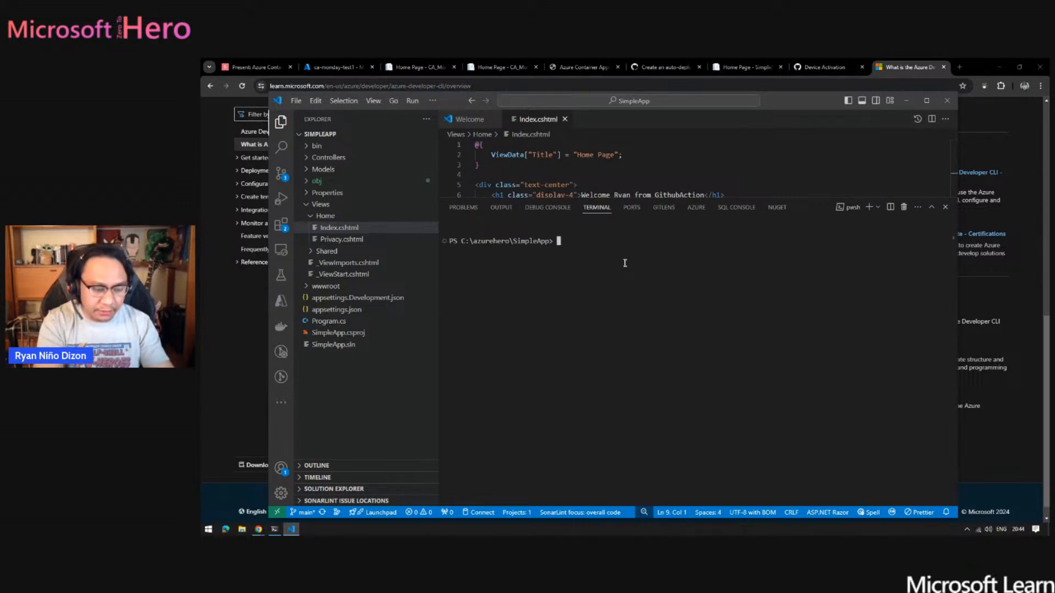
text(azd)
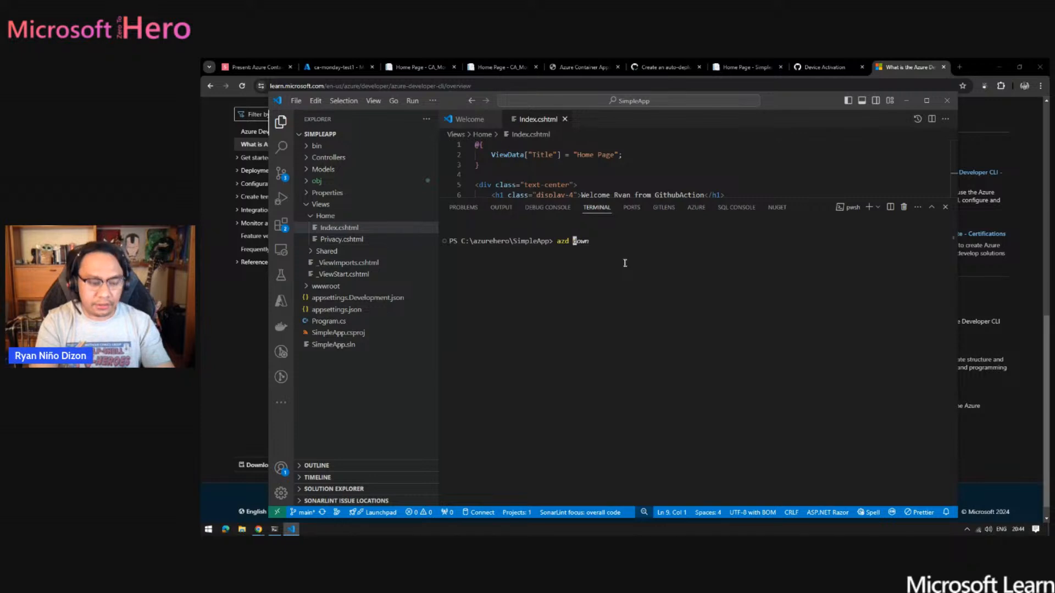
text( tze)
key(BackSpace)
key(BackSpace)
text(e)
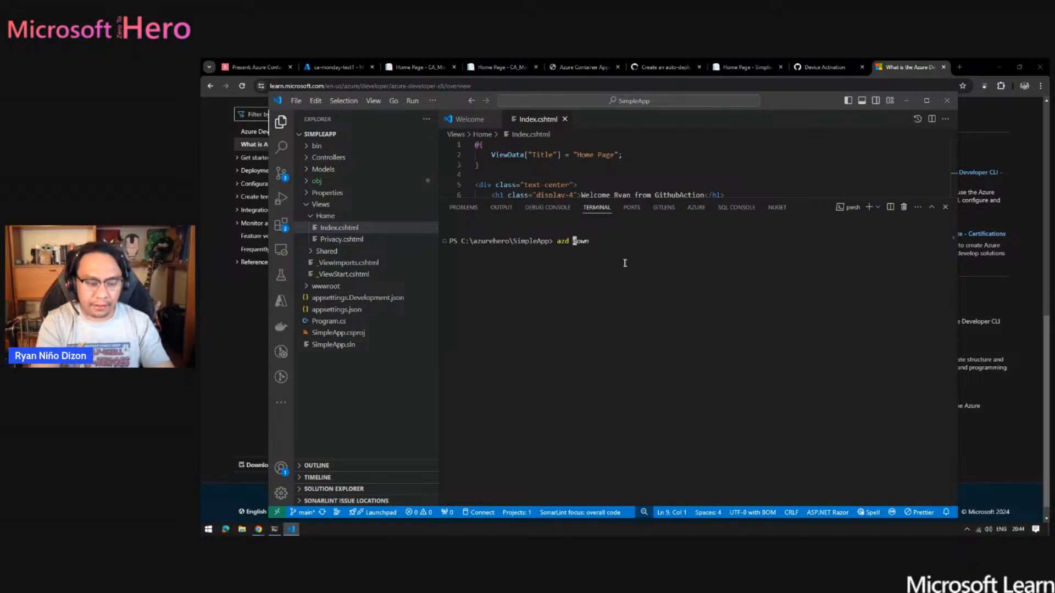
key(Right)
key(Return)
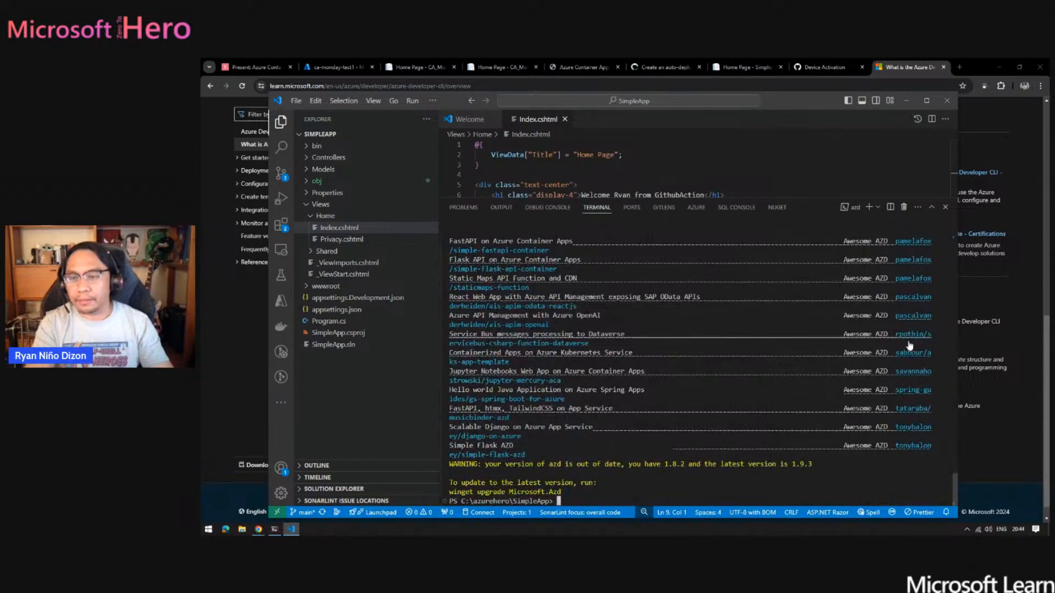
scroll(649, 363, up, 10)
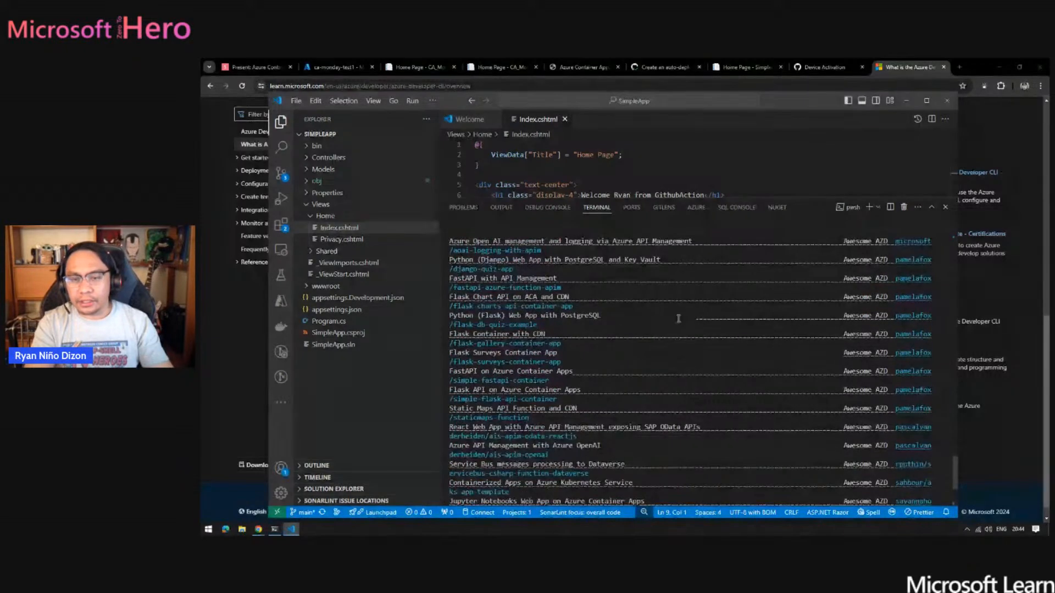
scroll(747, 295, up, 6)
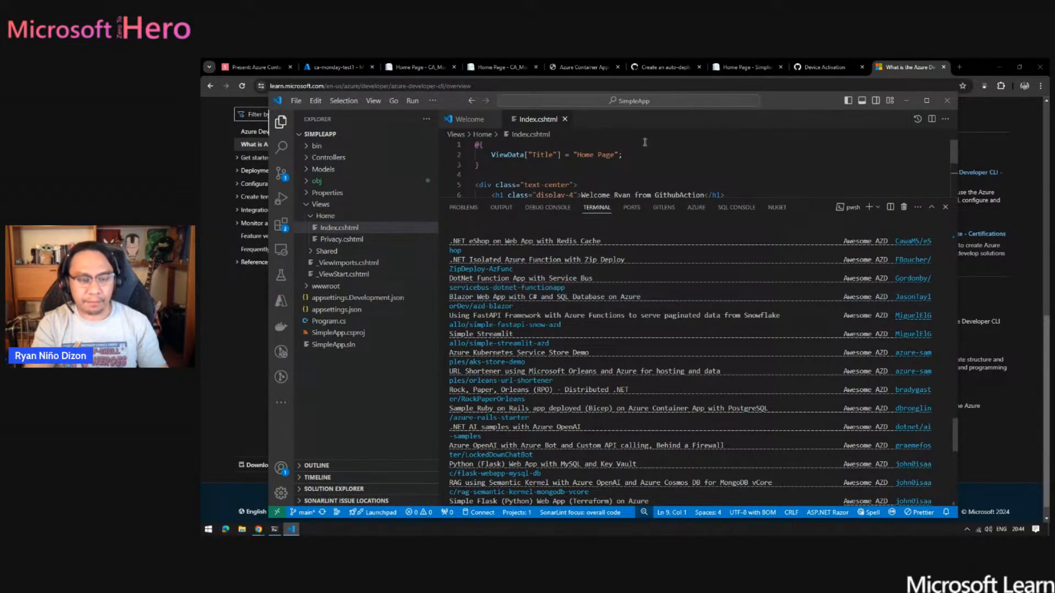
- Run Azure Developer CLI (azd): Initialize App (init) and choose to initialize the app from a template
key(ctrl+shift+p)
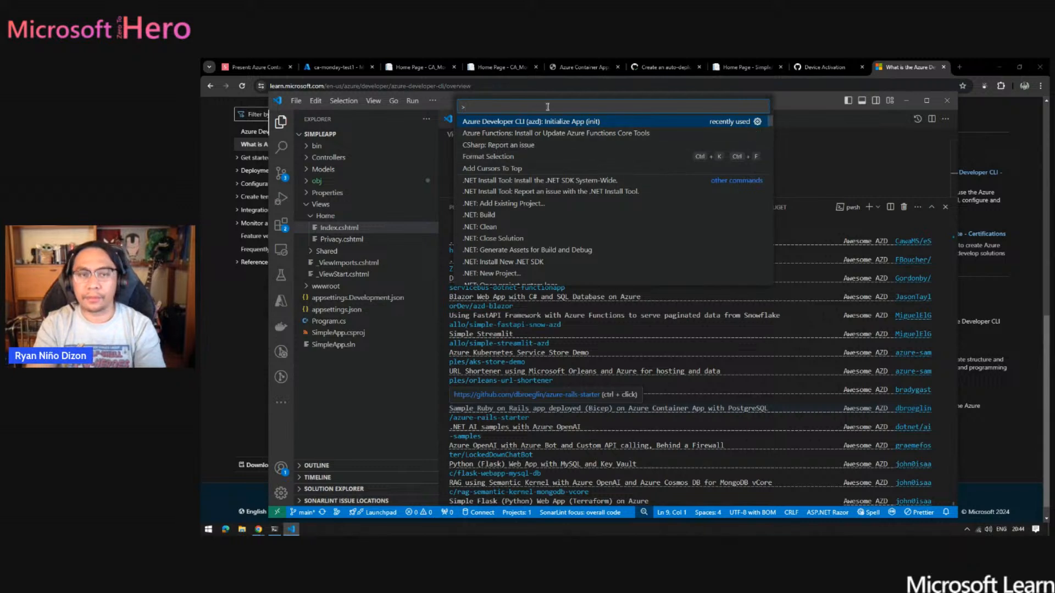
click(513, 122)
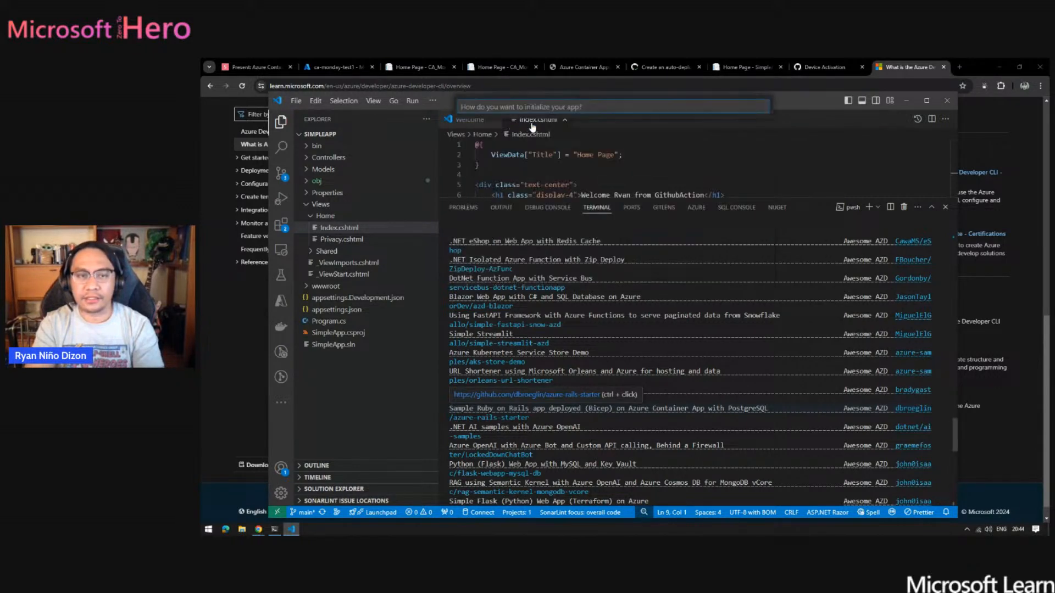
key(Down)
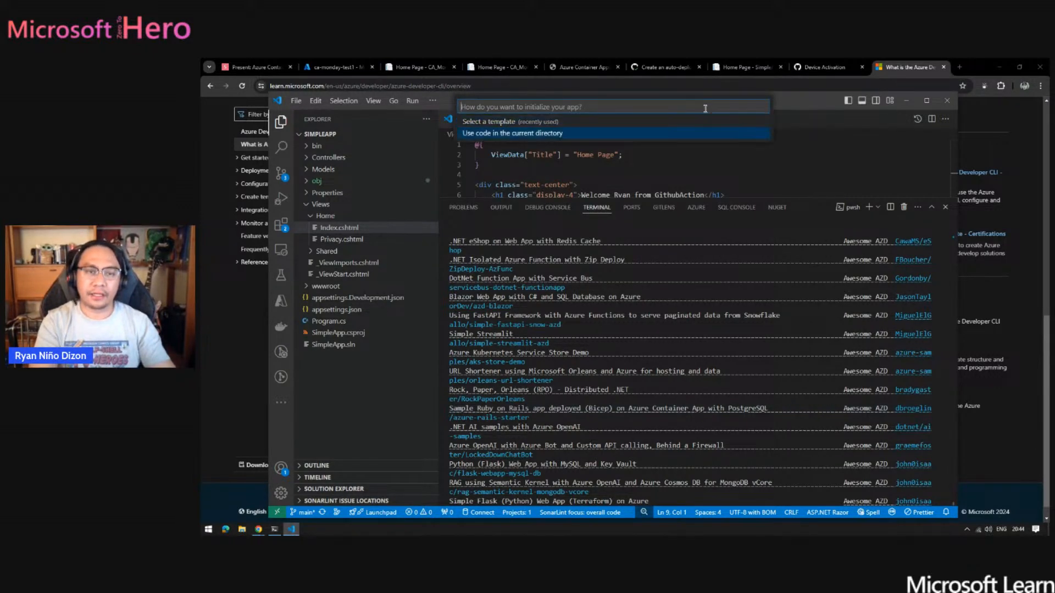
key(Up)
key(Return)
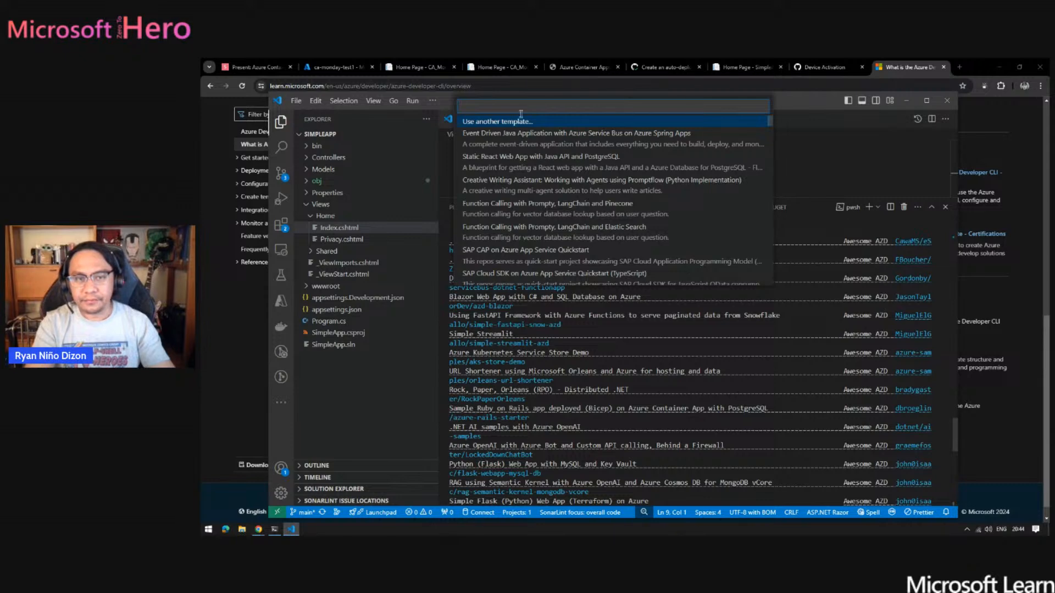
text(ACA)
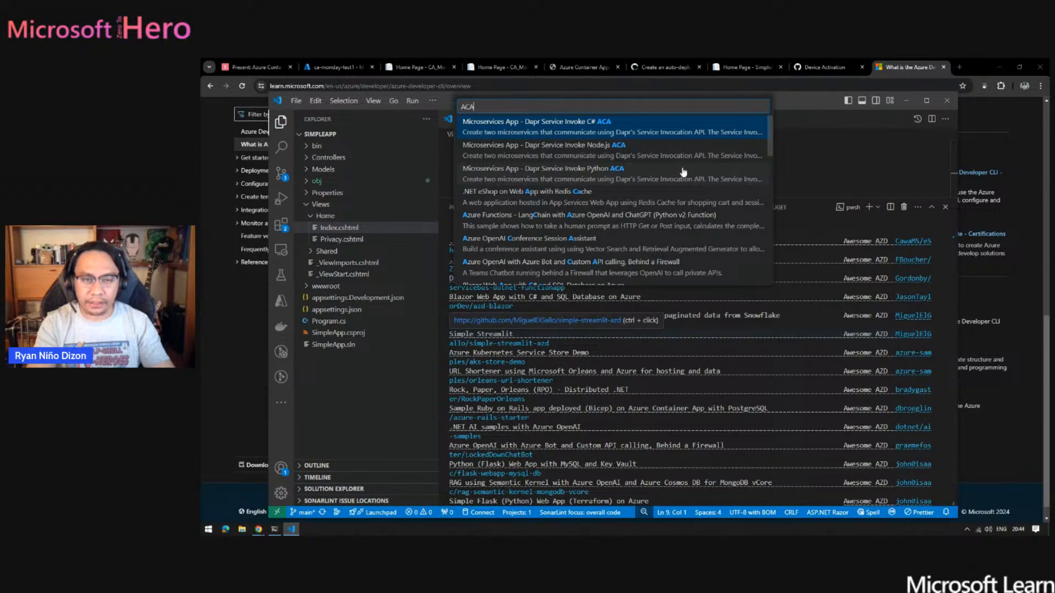
key(BackSpace)
key(BackSpace)
key(BackSpace)
text(Fun)
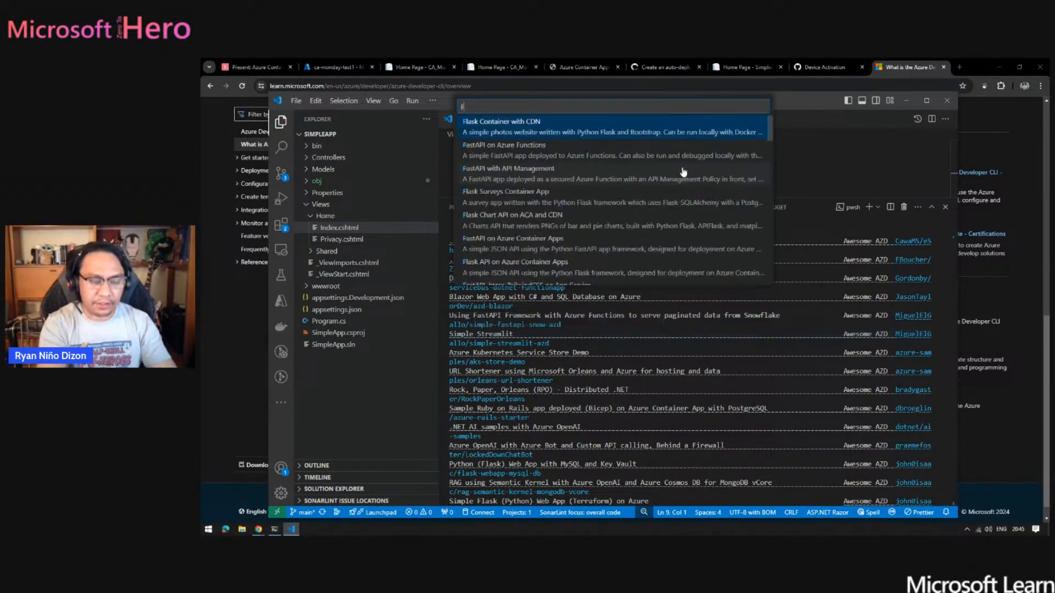
key(BackSpace)
key(BackSpace)
key(BackSpace)
- Filter the templates by ACA, choose Microservices App - Dapr Service Invoke C# ACA, and collapse the SimpleApp file tree
text(ACA)
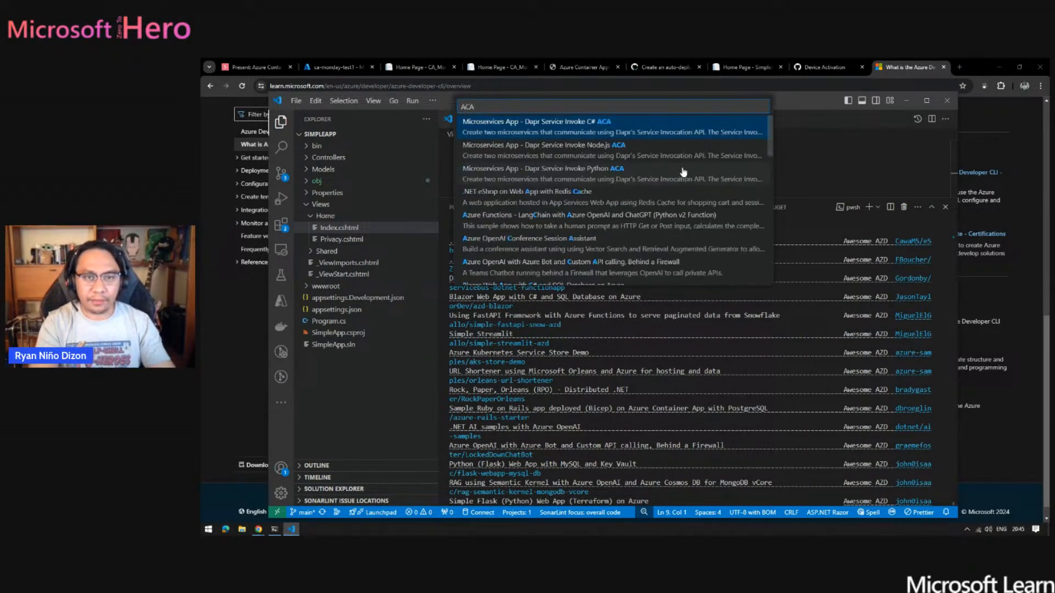
key(Down)
key(Up)
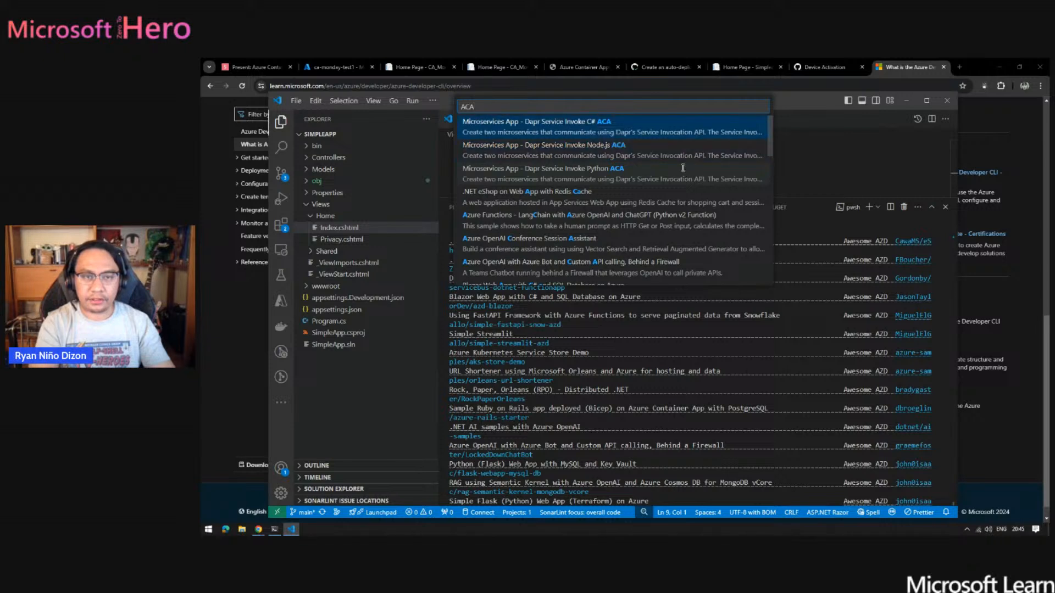
key(Return)
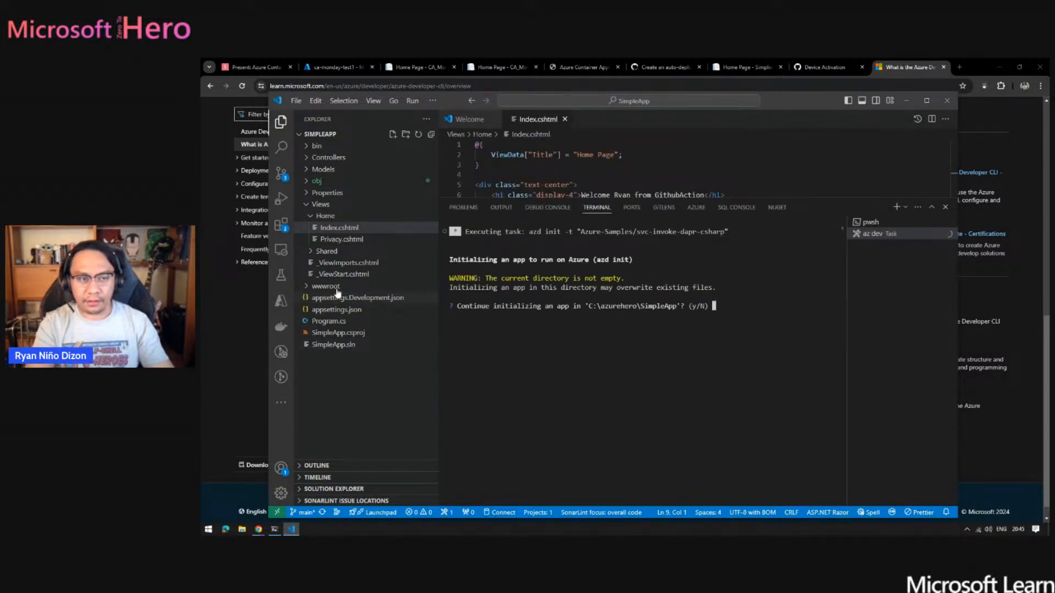
click(302, 134)
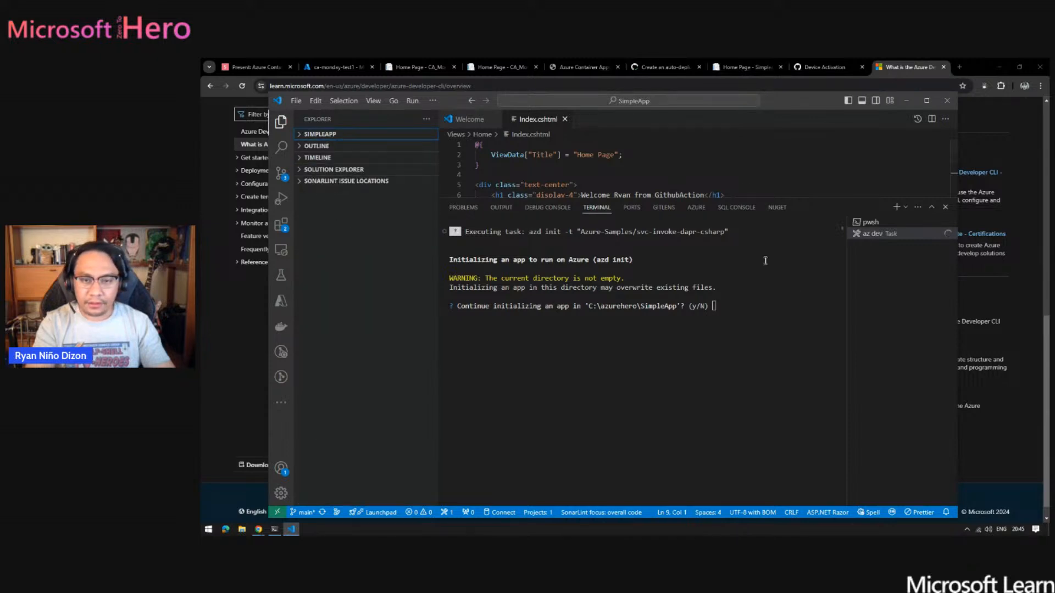
click(739, 303)
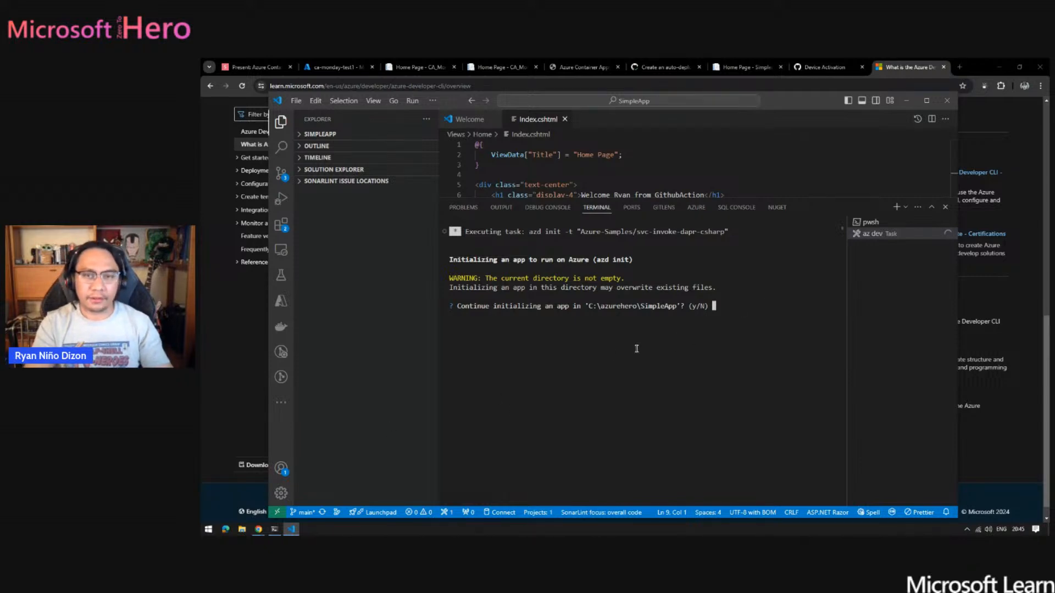
- Switch past the ca-monday-test1 revisions in the browser to PowerShell and terminate the deployment command waiting for activation
click(329, 67)
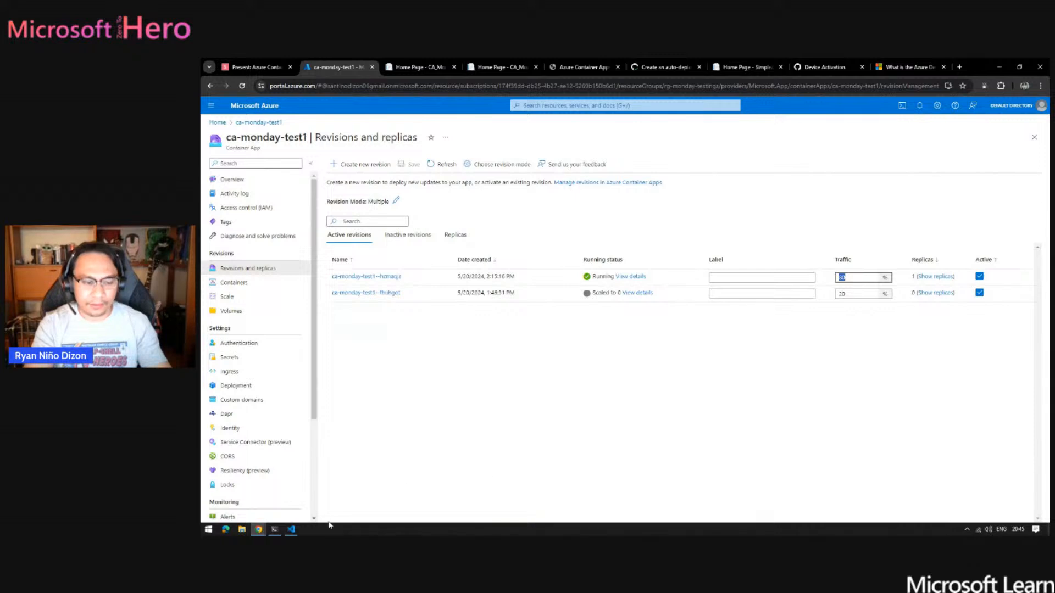
click(274, 530)
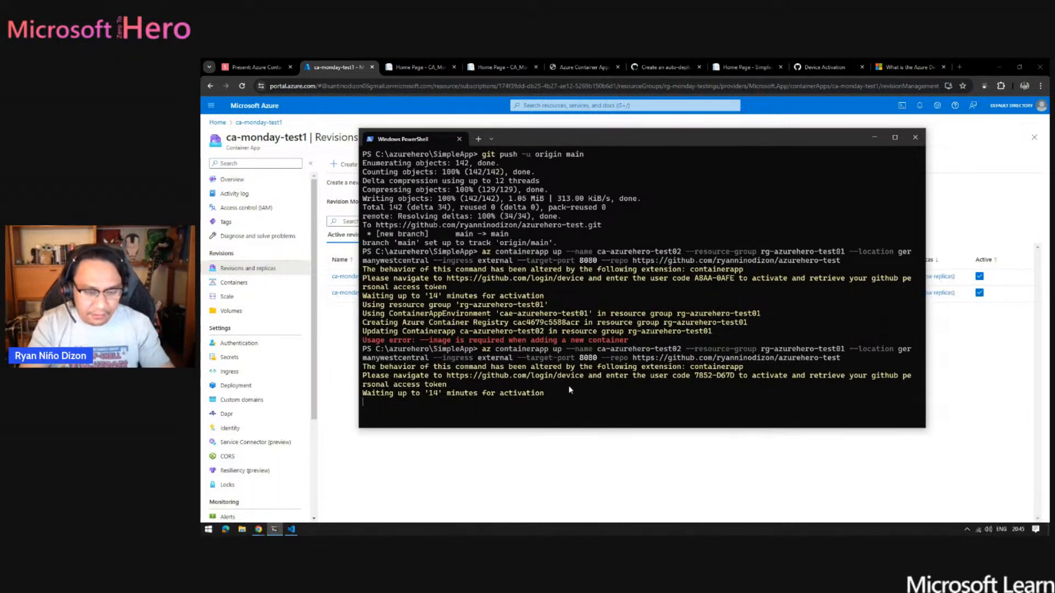
key(ctrl+c)
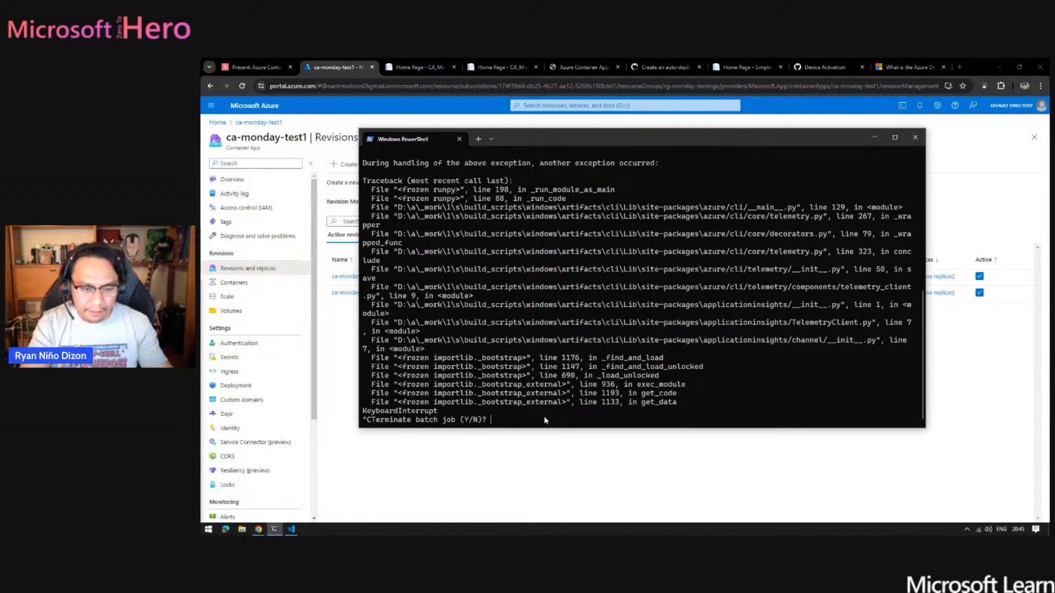
text(y)
key(Return)
- Rerun az containerapp up for ca-azurehero-test02 in rg-azurehero-test01, germanywestcentral, with external ingress, target port 8080 and the azurehero-test GitHub repository
key(Up)
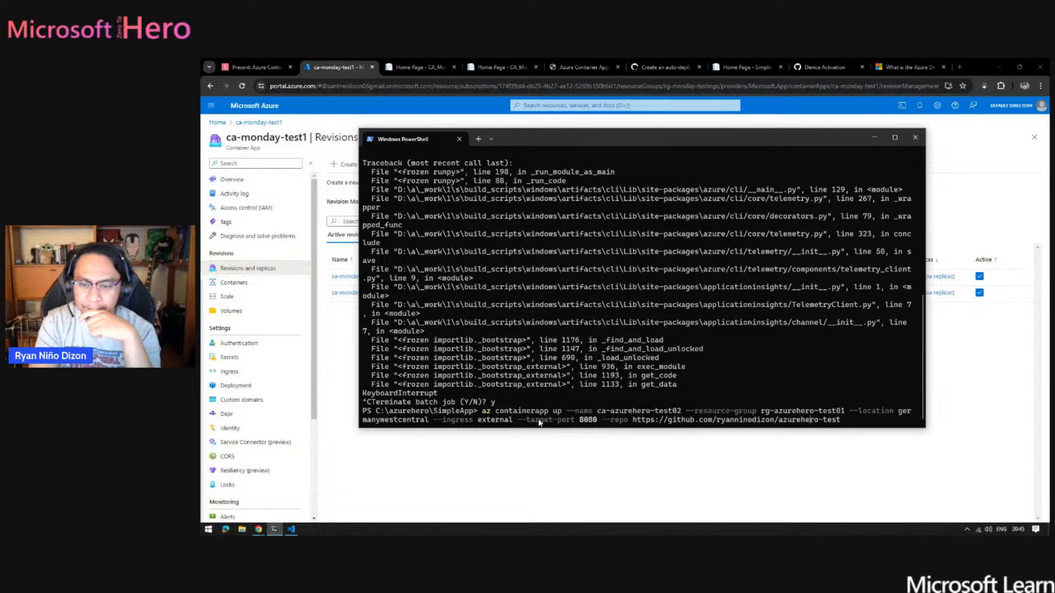
key(Up)
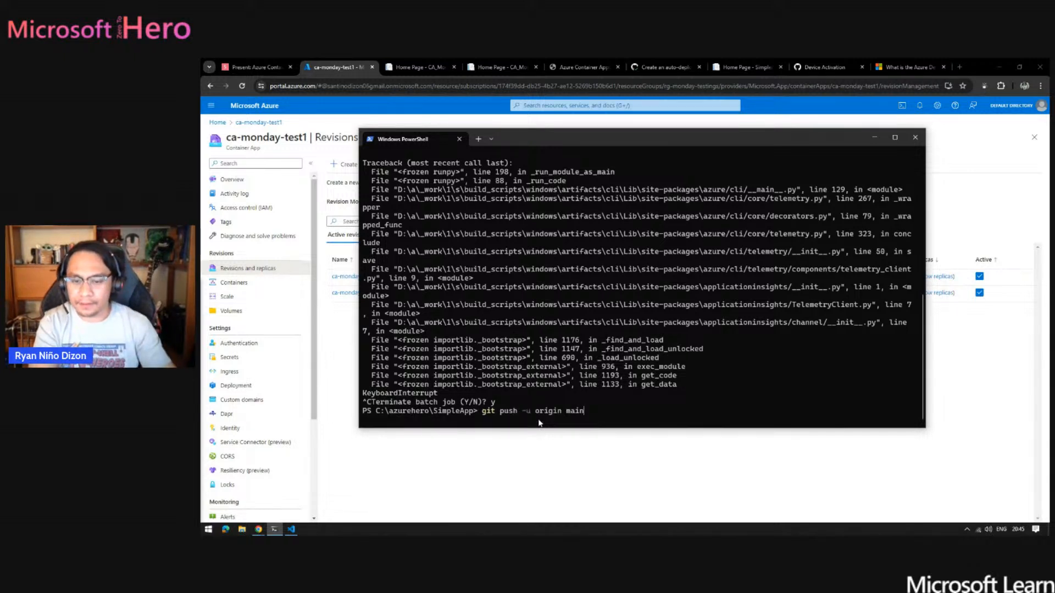
key(Down)
key(Return)
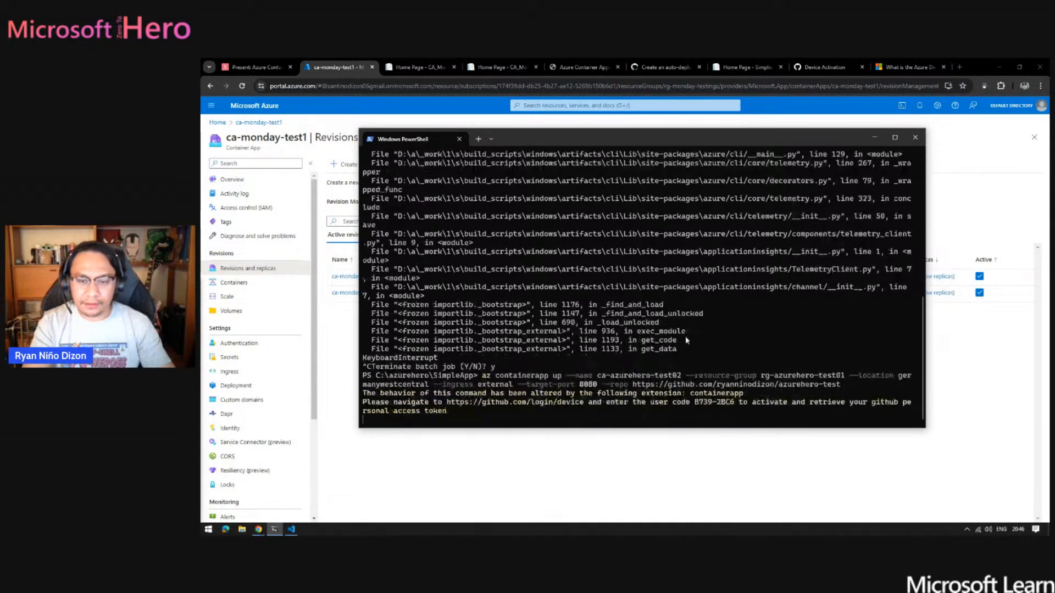
- Enter the device activation code shown in PowerShell on GitHub's Device Activation page in the browser
key(alt+Tab)
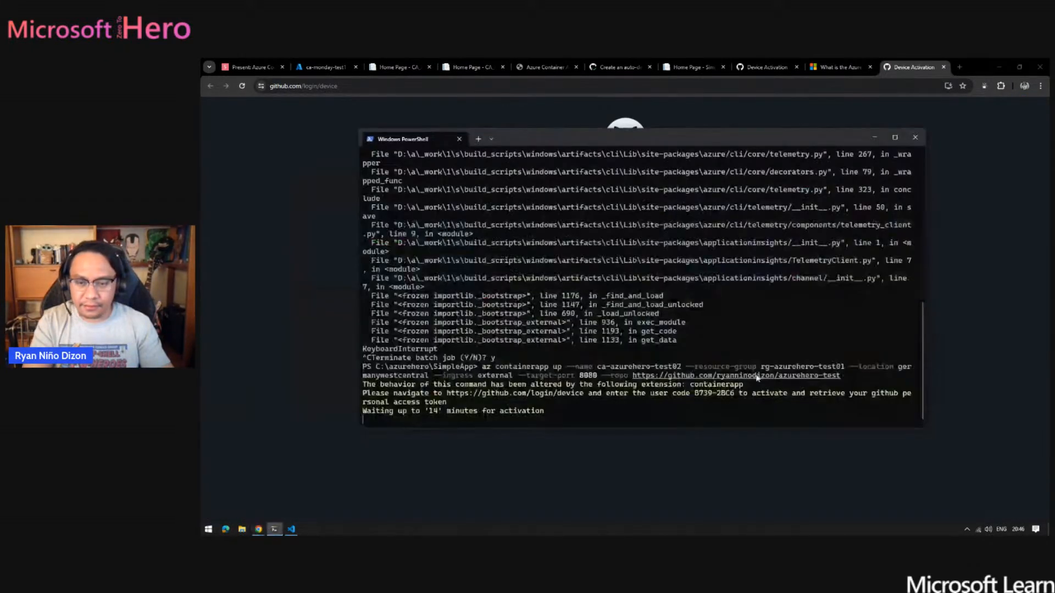
key(alt+Tab)
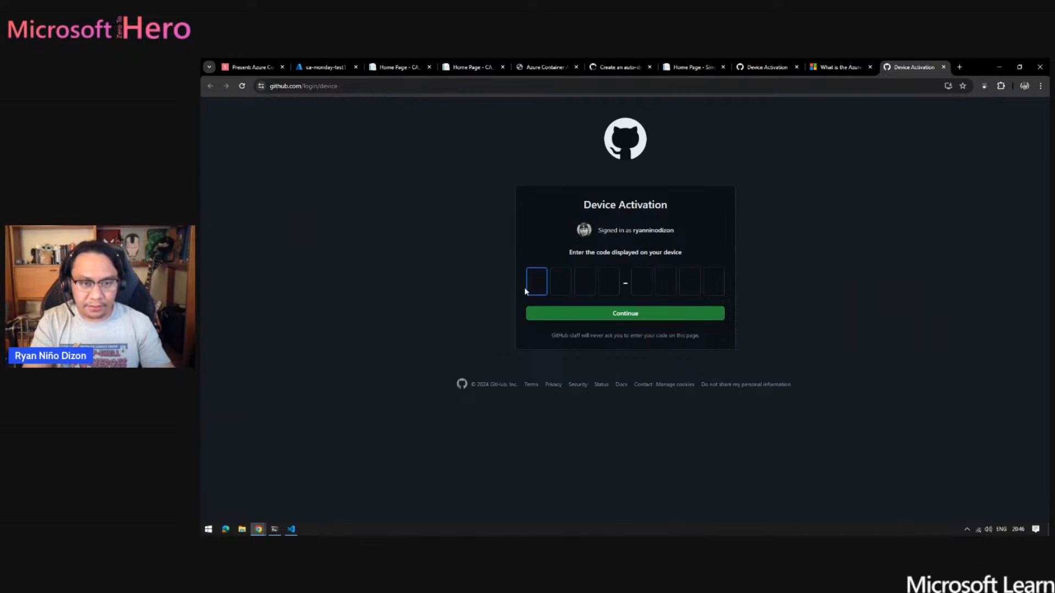
text(B7)
key(alt+Tab)
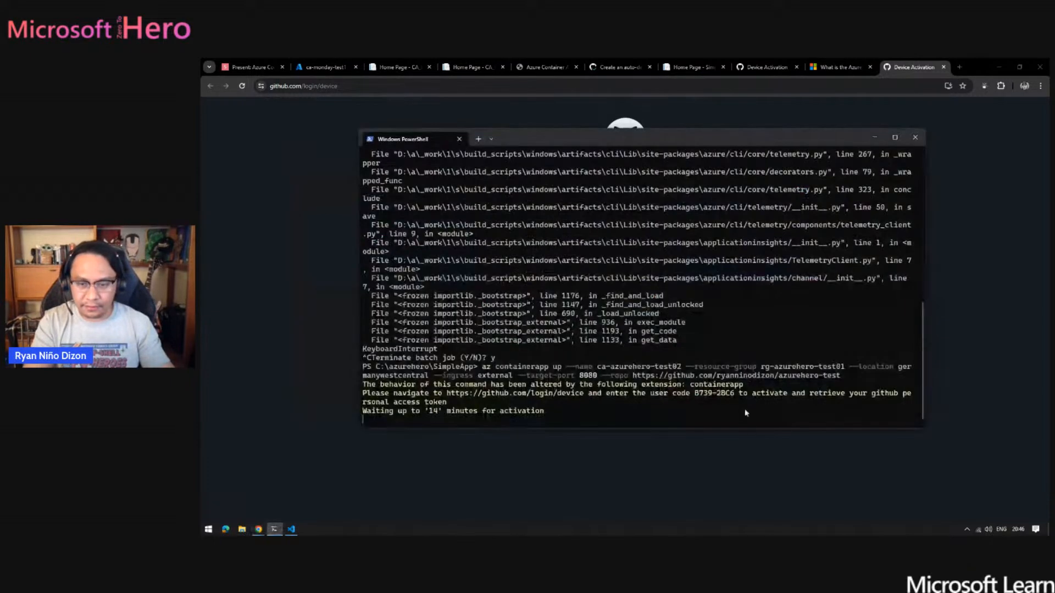
key(alt+Tab)
text(39)
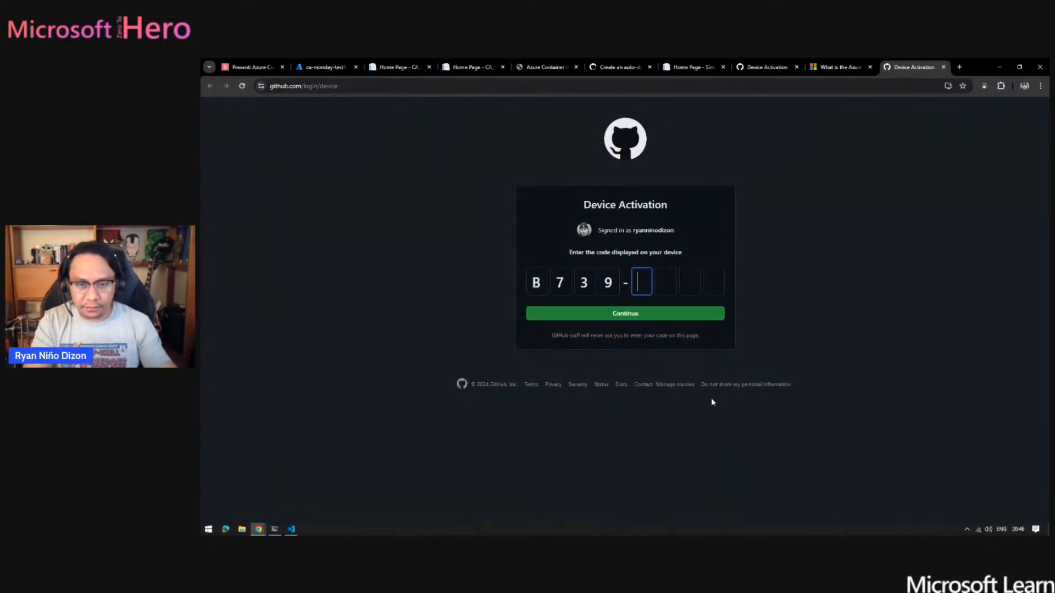
key(alt+Tab)
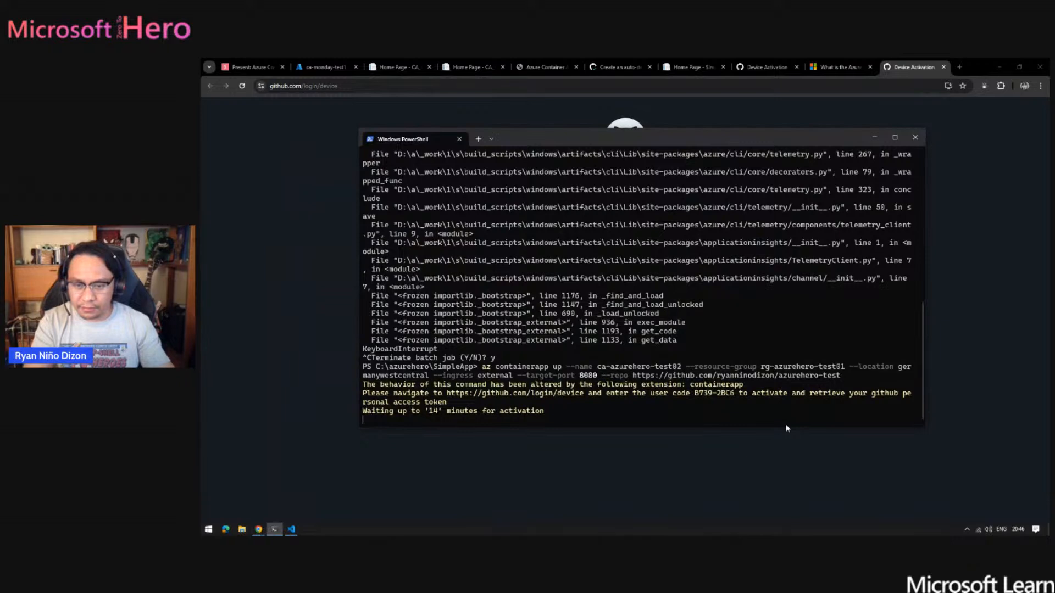
key(alt+Tab)
text(2B)
key(alt+Tab)
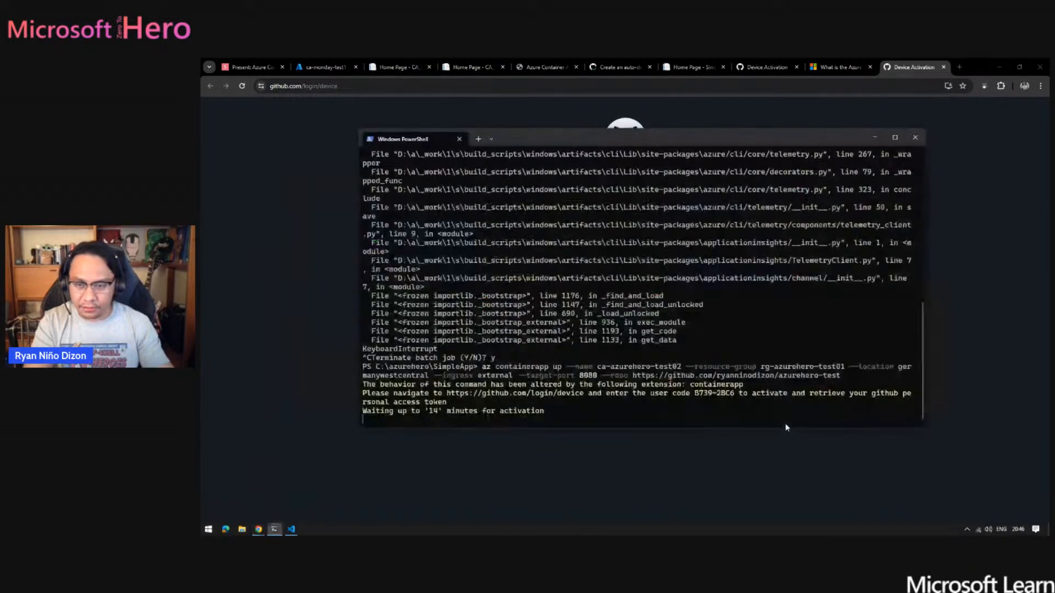
key(alt+Tab)
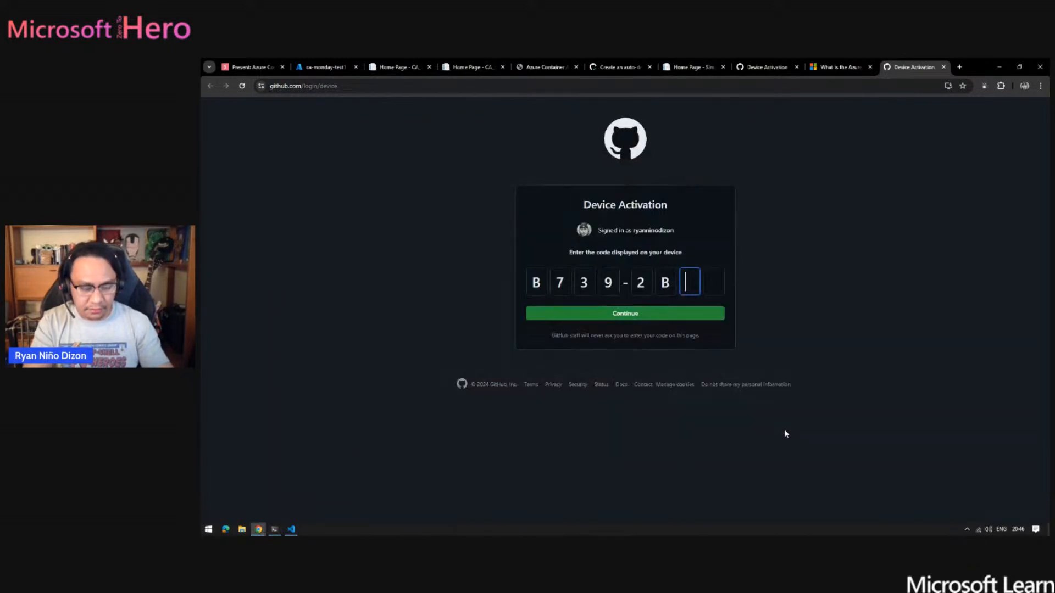
text(C6)
- Submit the device code, authorize AzureAppServiceCLI for the GitHub account, and return to the deployment in PowerShell
click(661, 314)
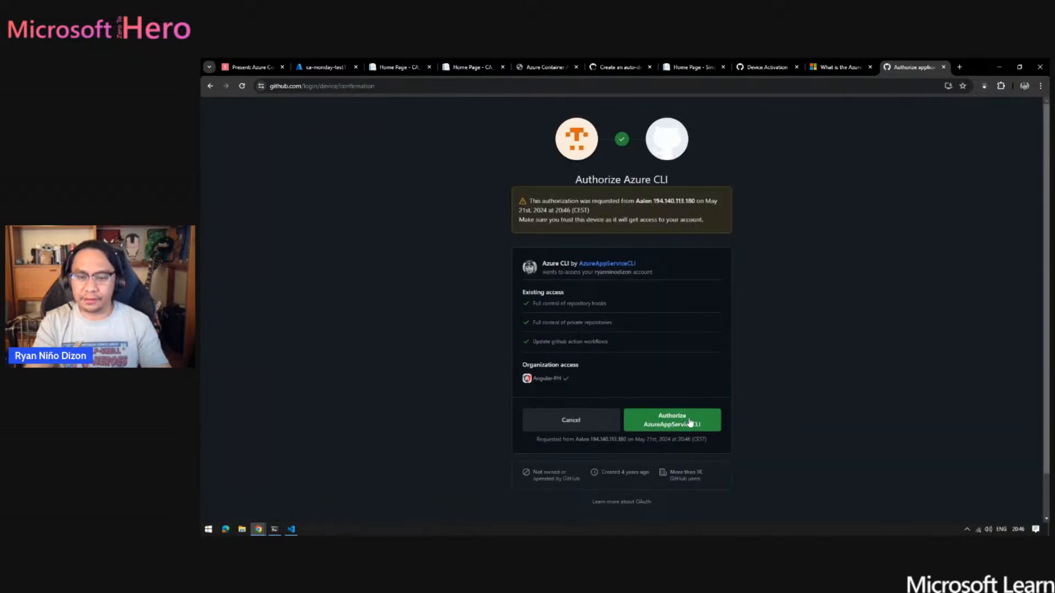
click(672, 420)
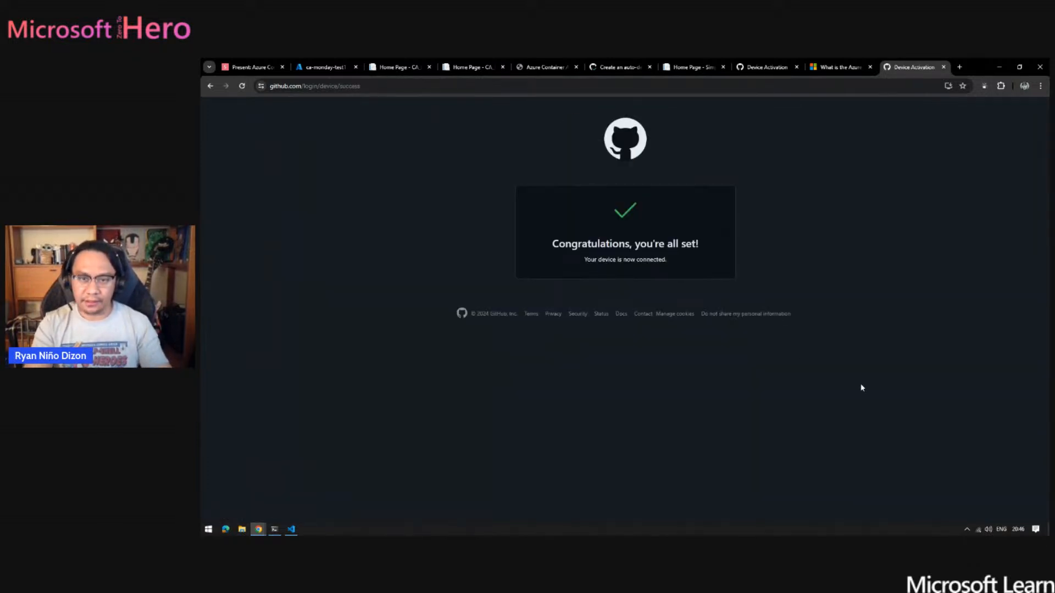
key(alt+Tab)
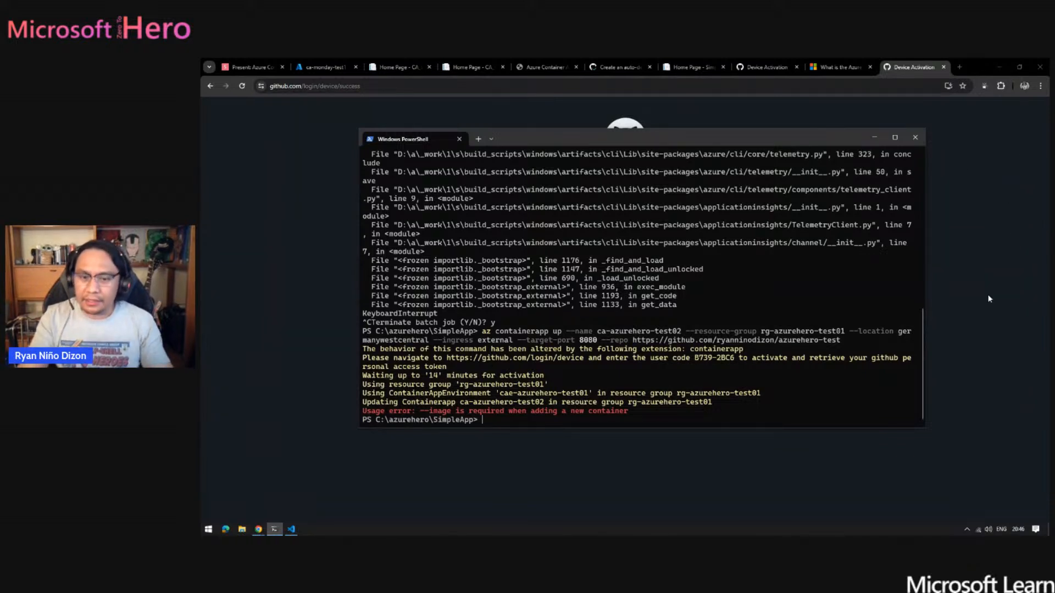
- Go to youtube.com in the browser, open the channel's own videos in a separate window, and close the YouTube home page
click(1015, 248)
click(365, 86)
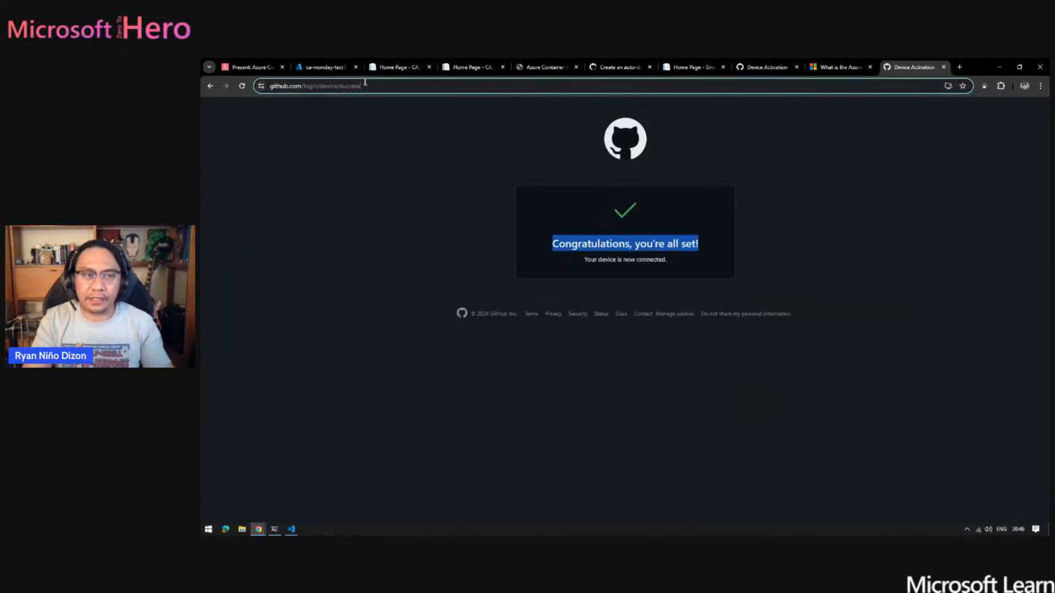
text(youtube.com)
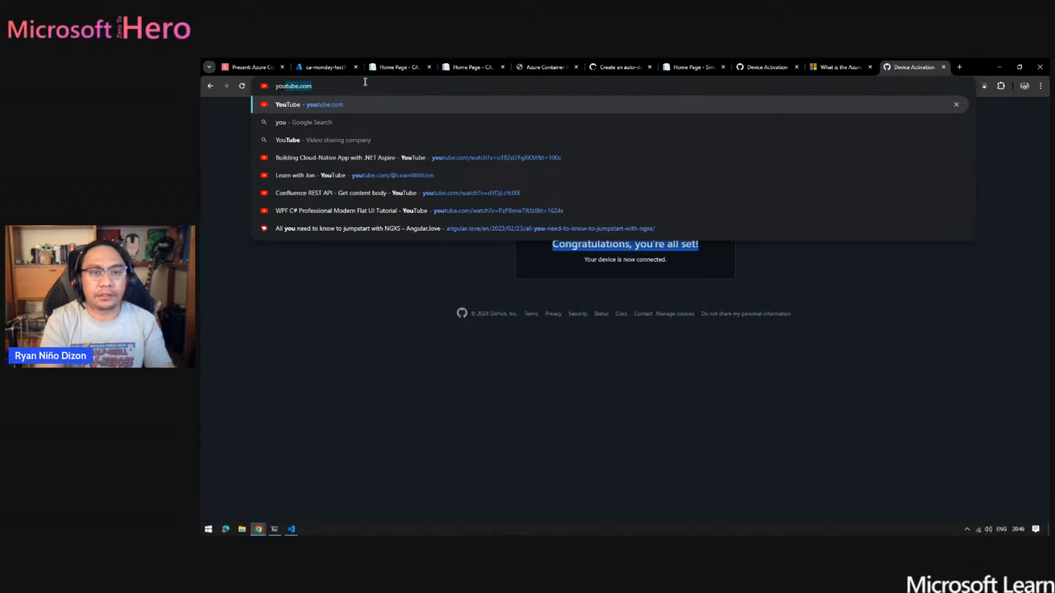
key(Return)
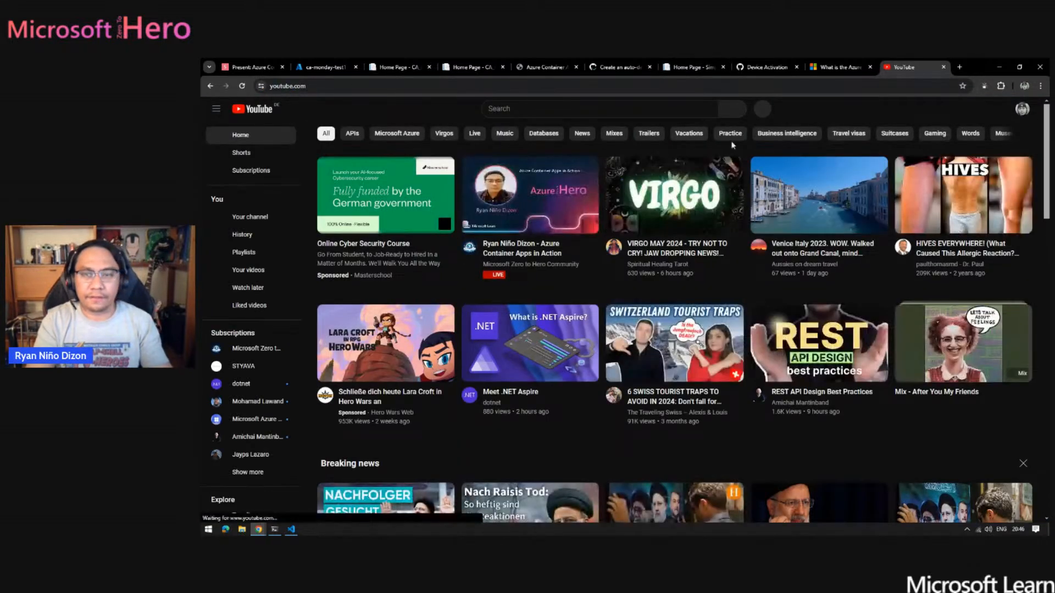
click(248, 270)
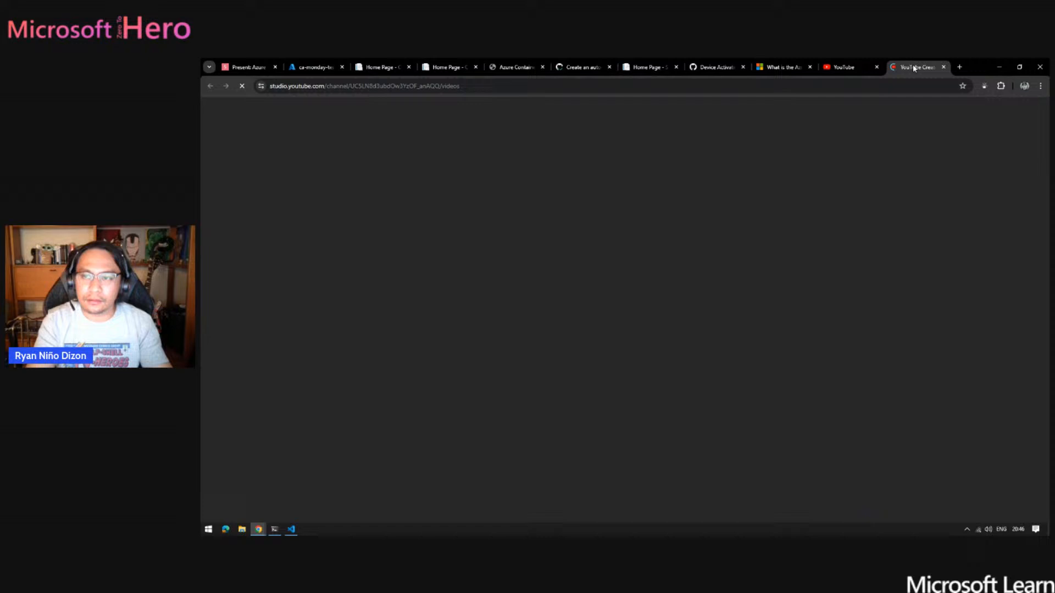
drag(912, 65, 203, 242)
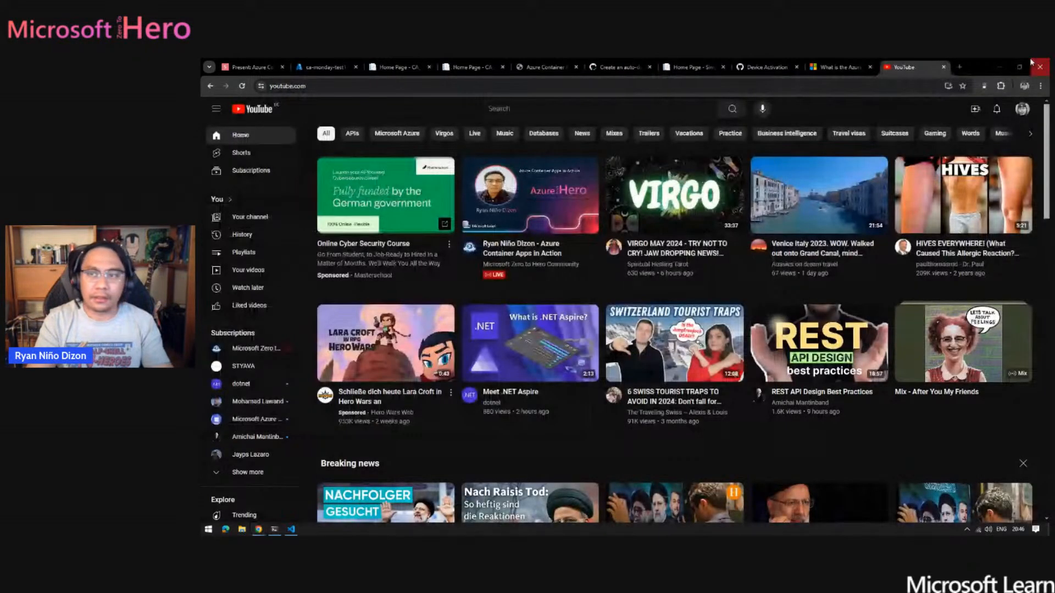
click(943, 67)
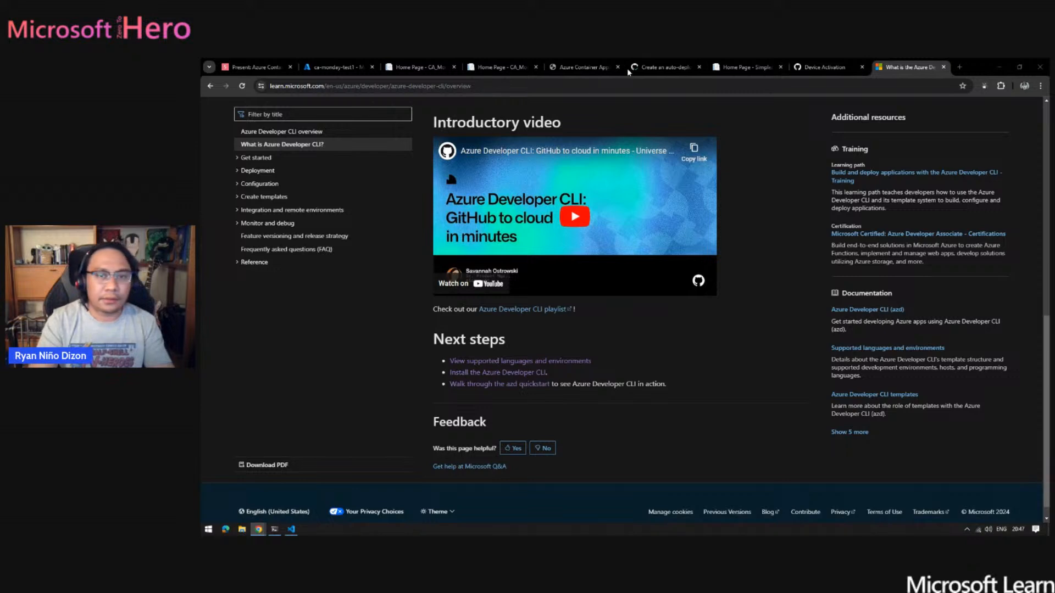
- Open the copied link to the YouTube video on deploying Azure Container Apps using Azure CLI command and GitHub Action, and mute it
key(ctrl+l)
key(ctrl+v)
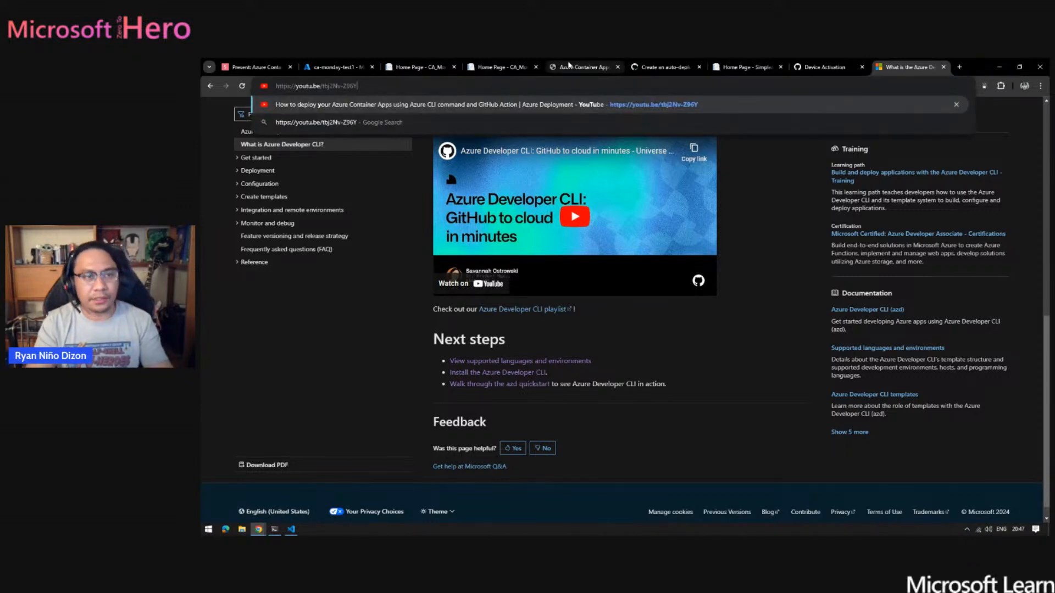
key(Return)
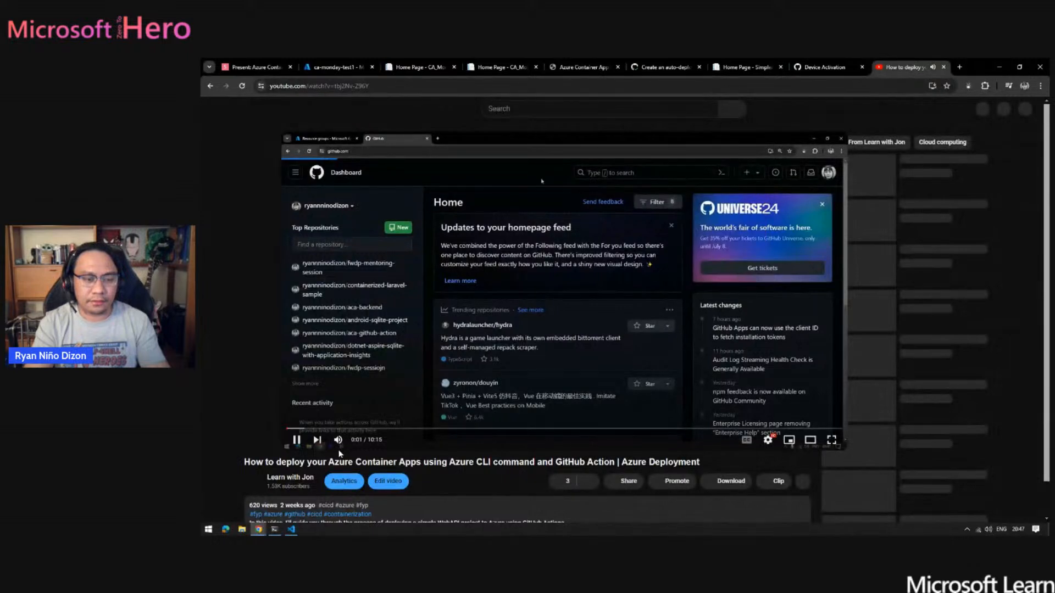
click(301, 441)
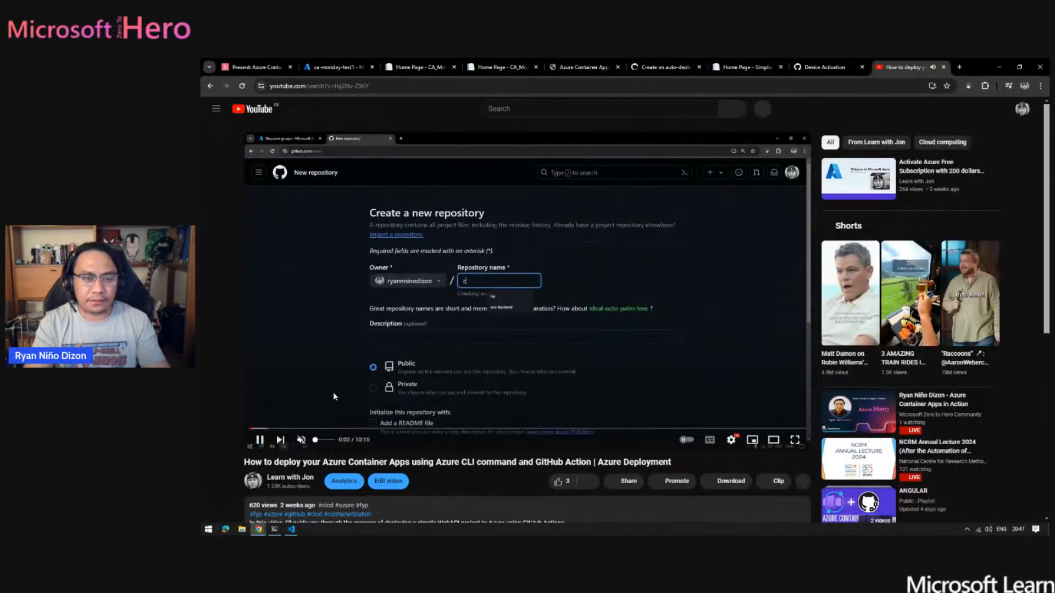
- Skim the video from the local project through the git push and az containerapp up to the GitHub Actions build-and-deploy run
click(297, 430)
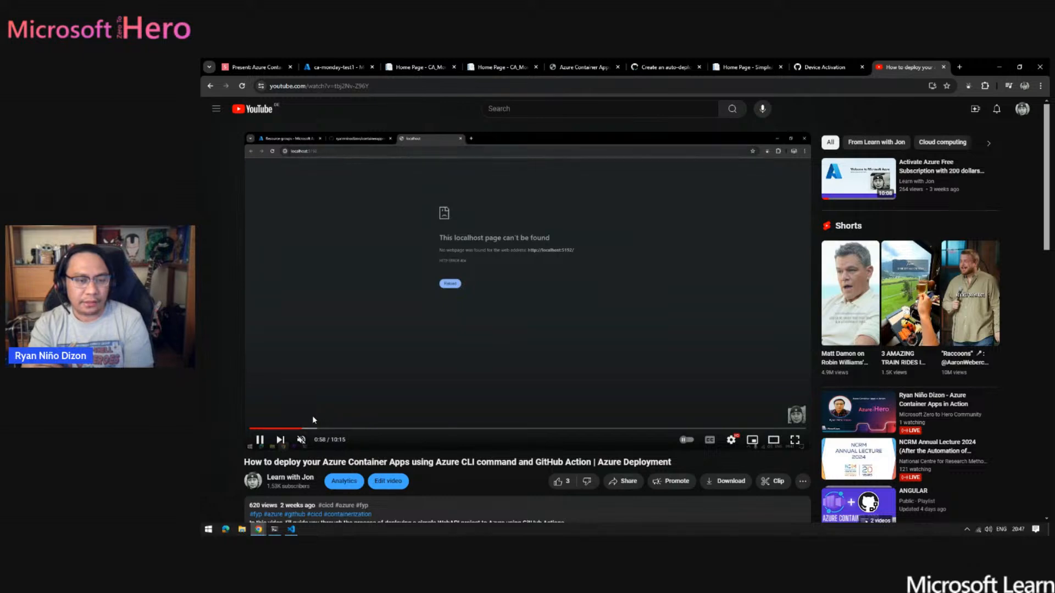
click(317, 428)
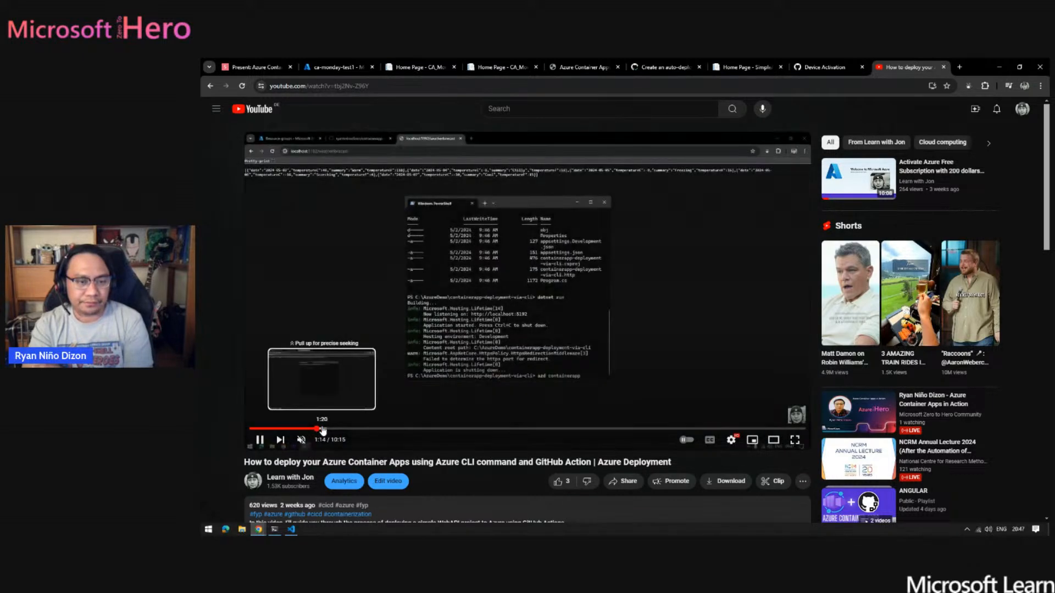
click(347, 428)
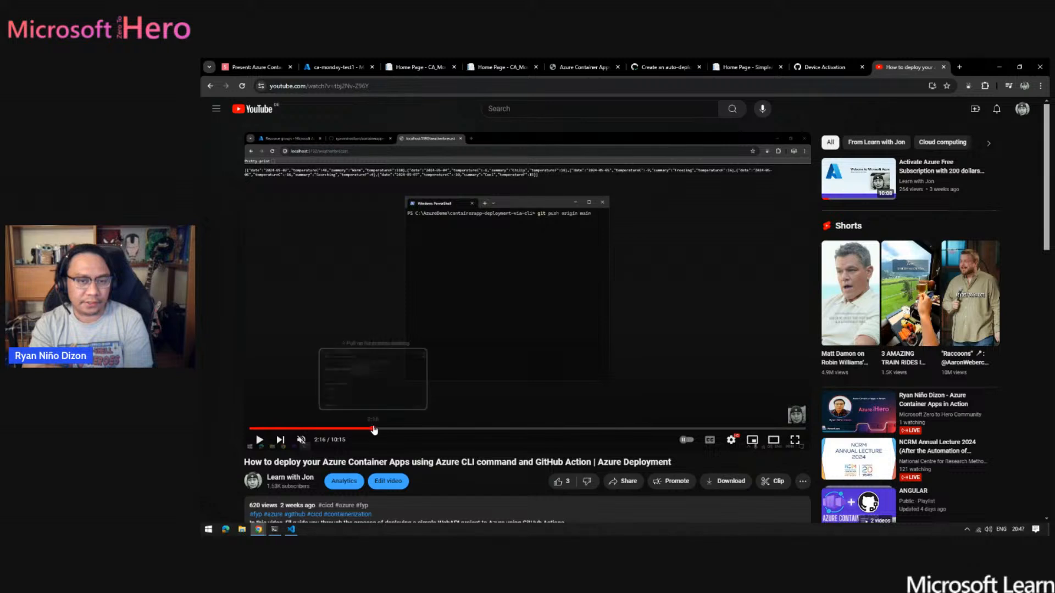
click(375, 429)
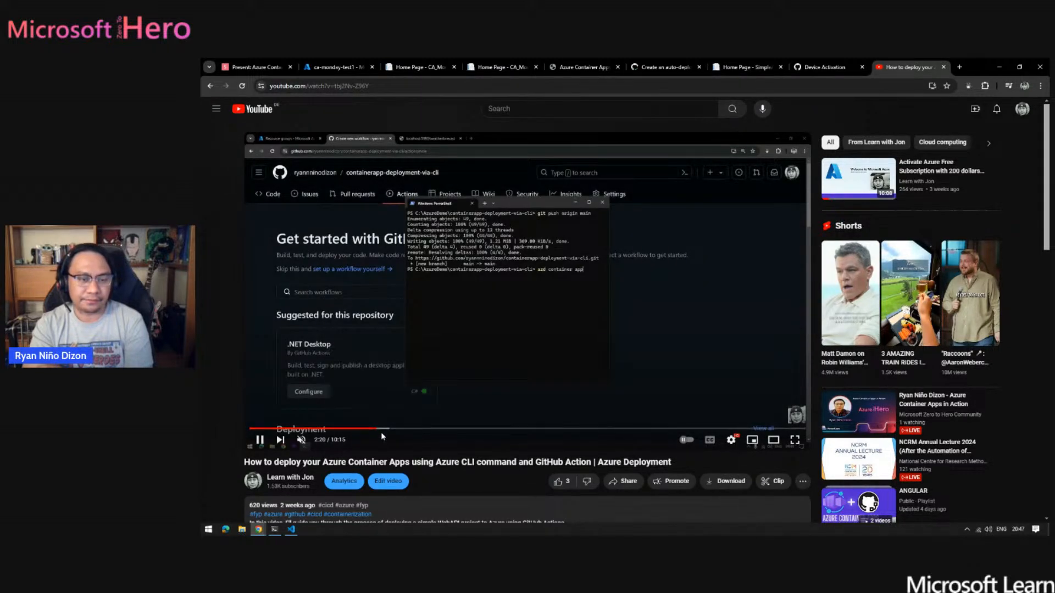
click(388, 428)
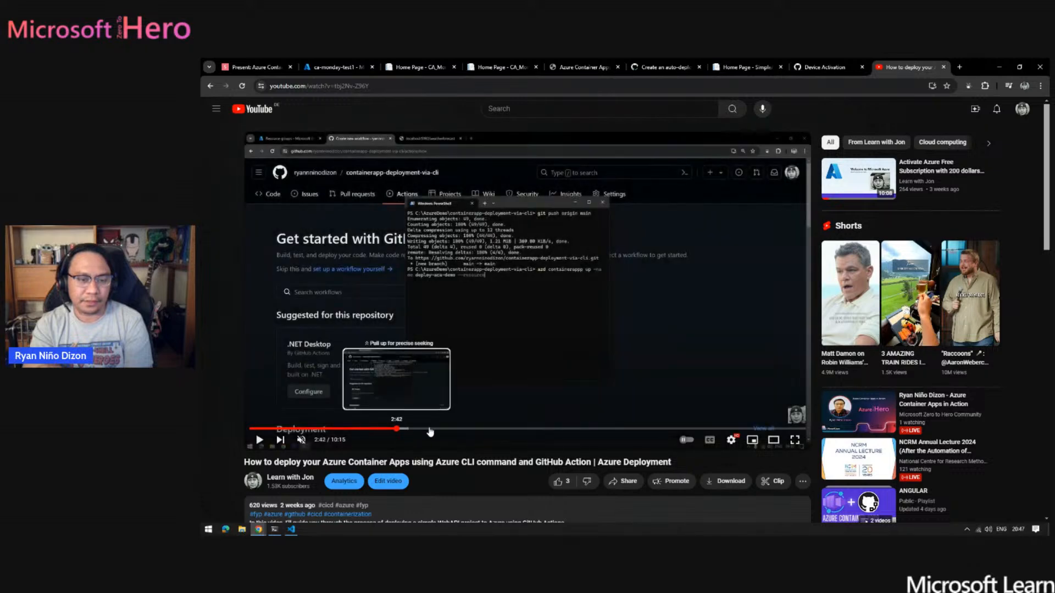
click(477, 422)
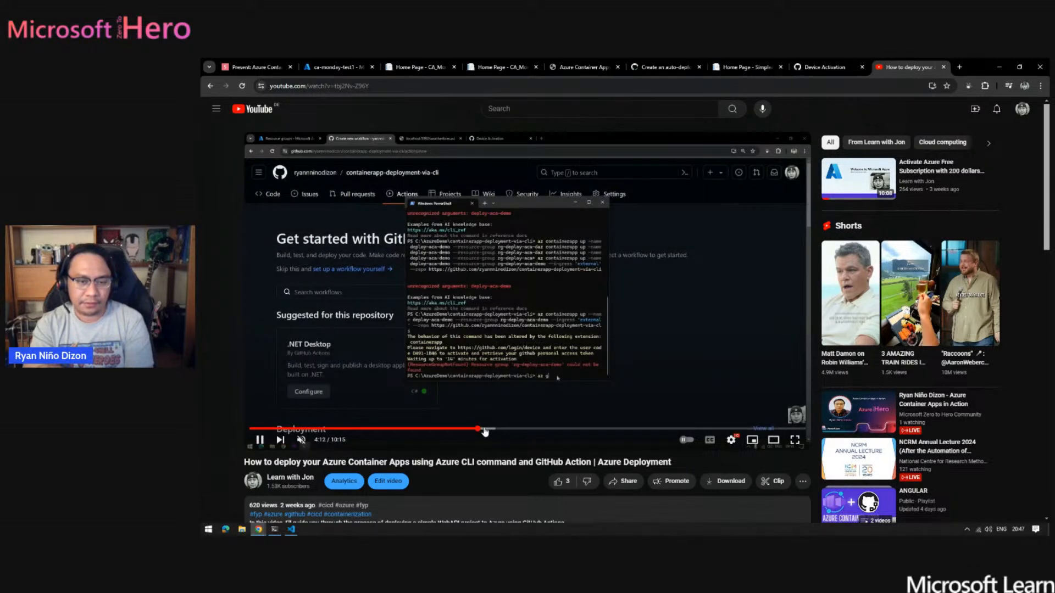
click(541, 431)
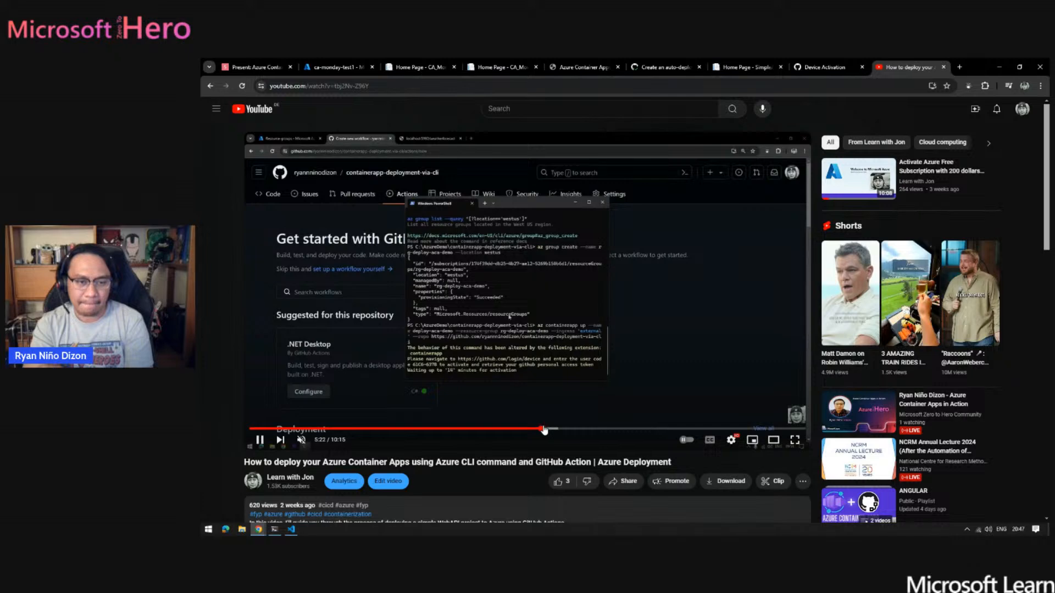
click(607, 430)
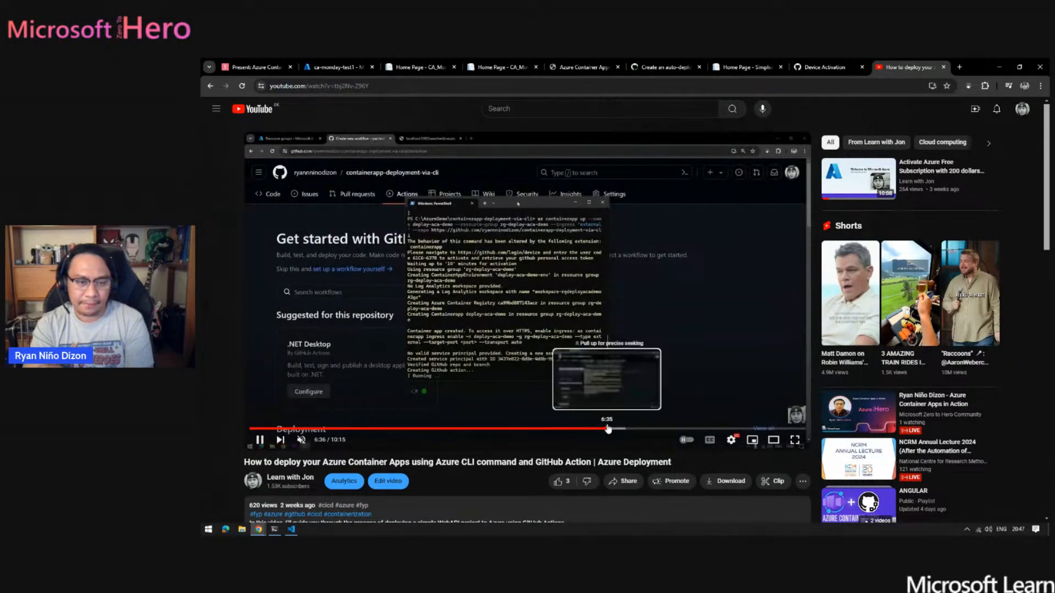
click(633, 428)
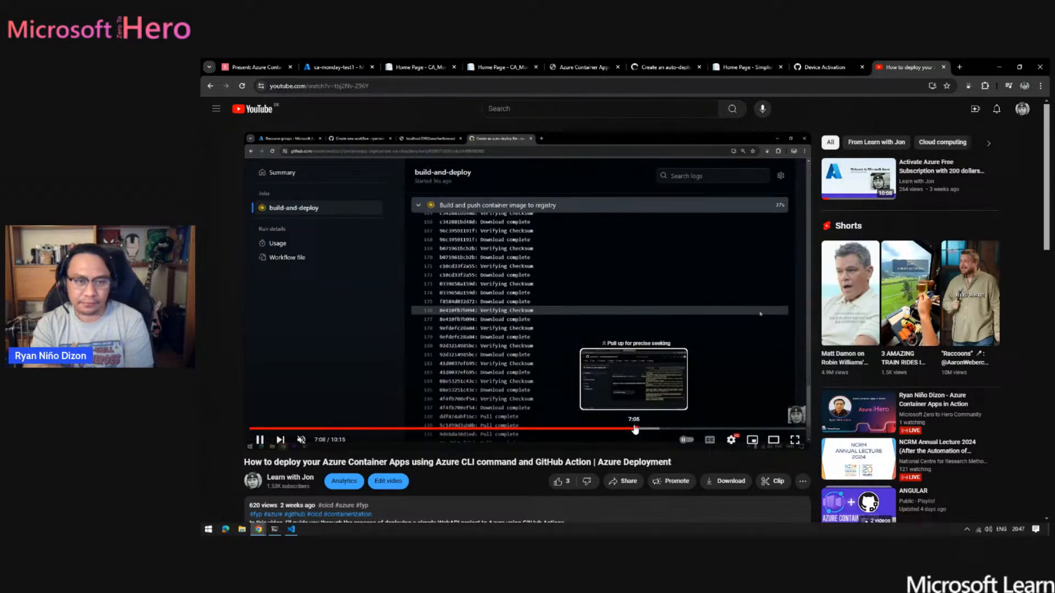
click(659, 429)
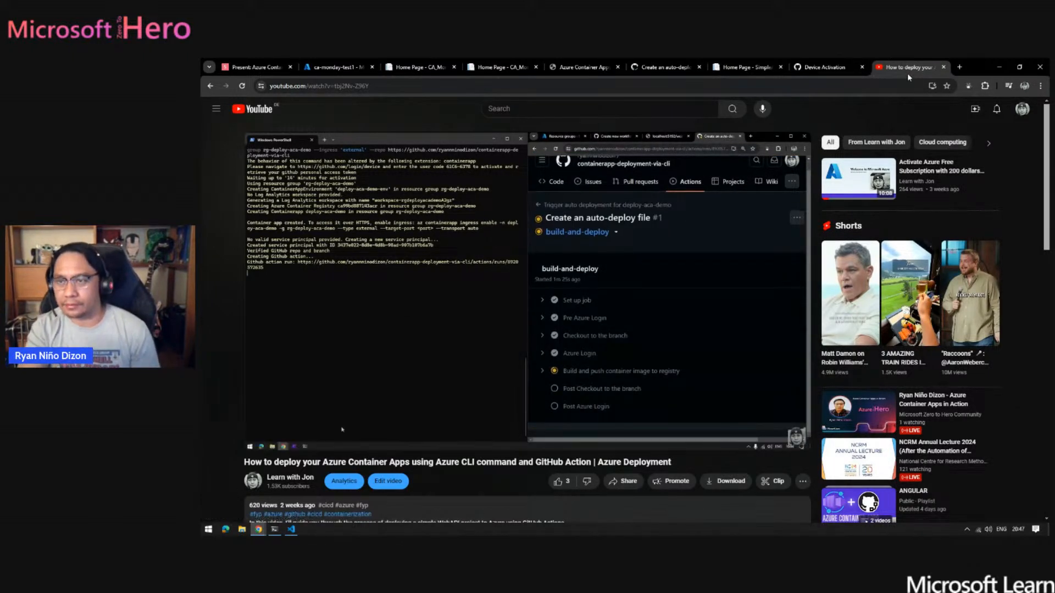
- Close the video, check the az containerapp up output in PowerShell, and return to the browser
click(945, 67)
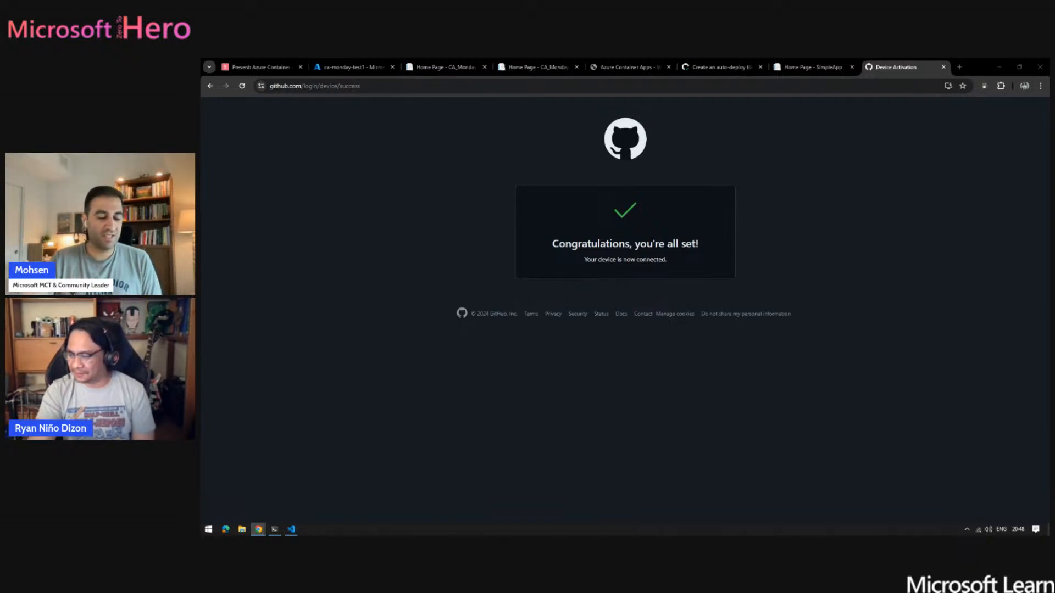
click(275, 529)
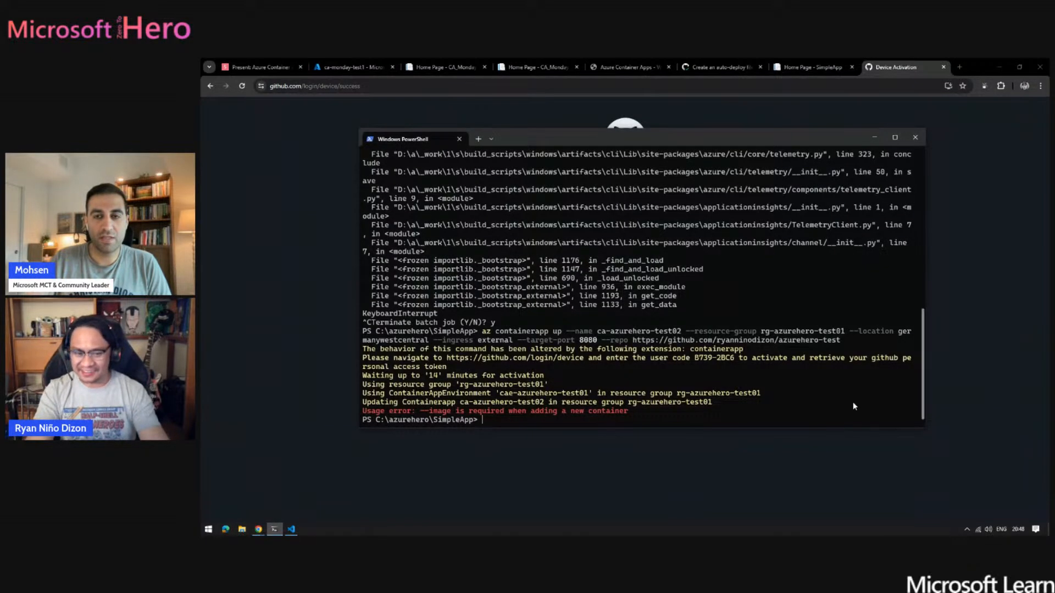
click(986, 400)
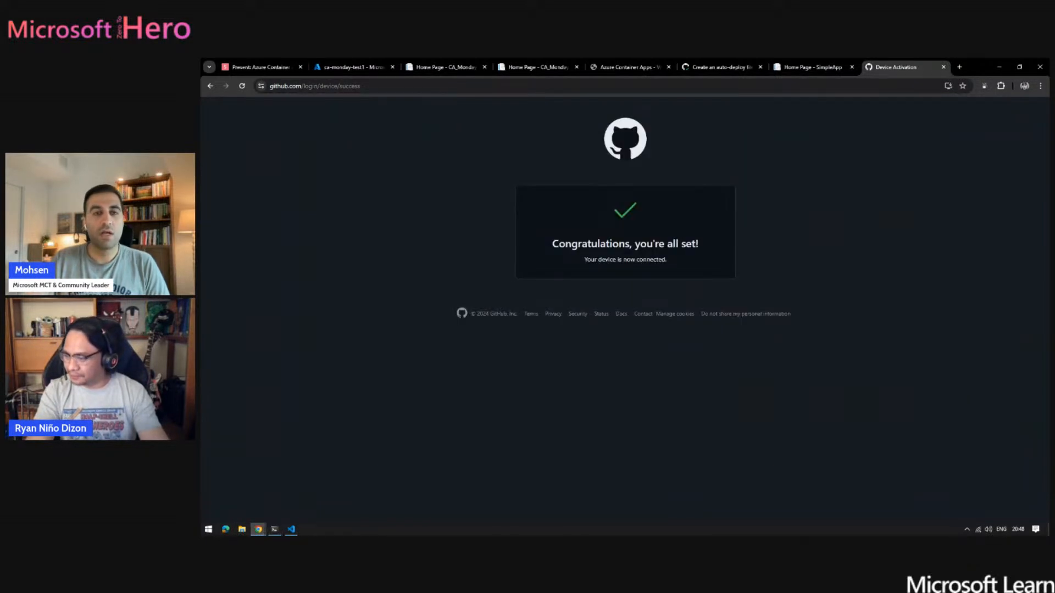